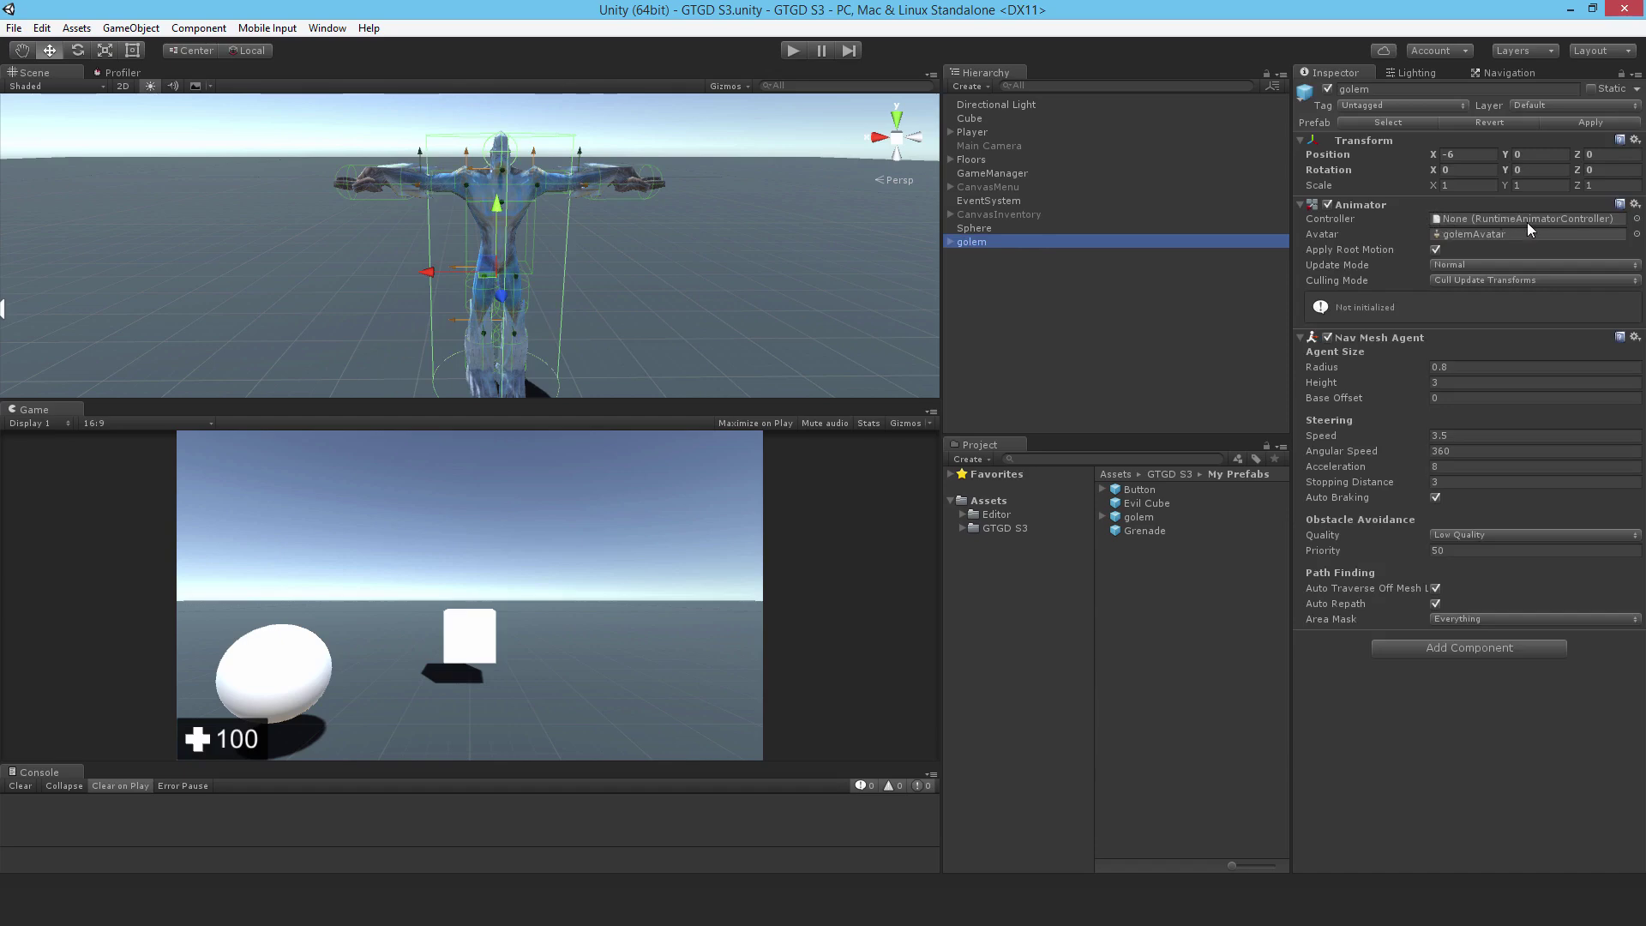
- Uncheck Apply Root Motion on the golem's Animator component
click(1437, 250)
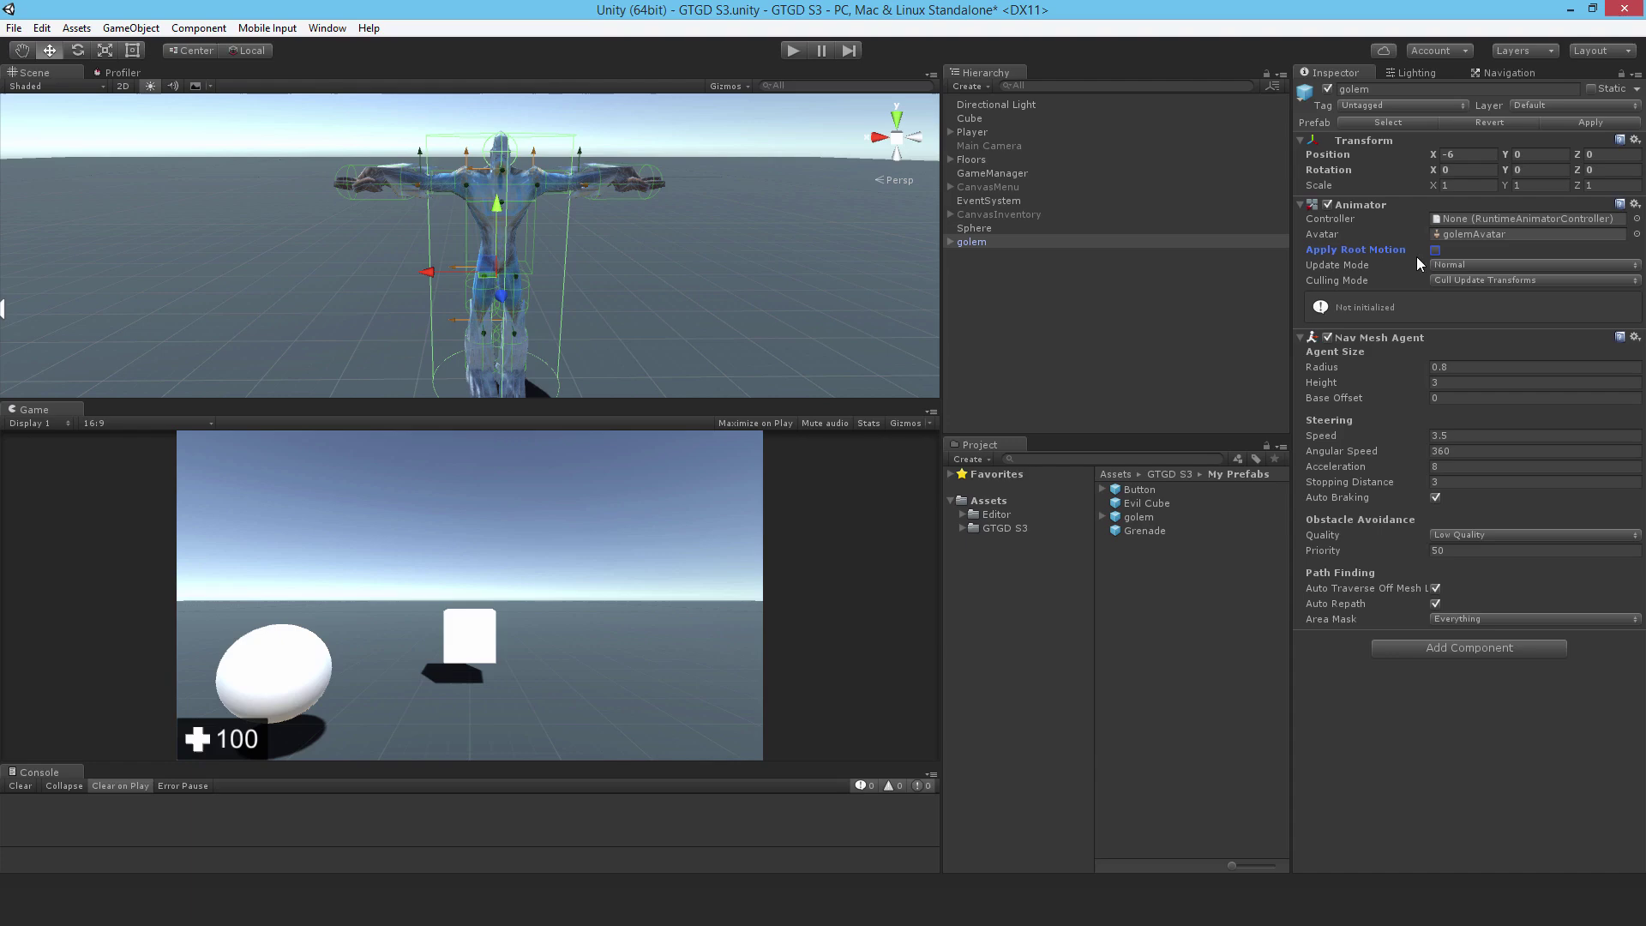
- Create a new folder named 'My Controllers' inside GTGD S3
click(1003, 528)
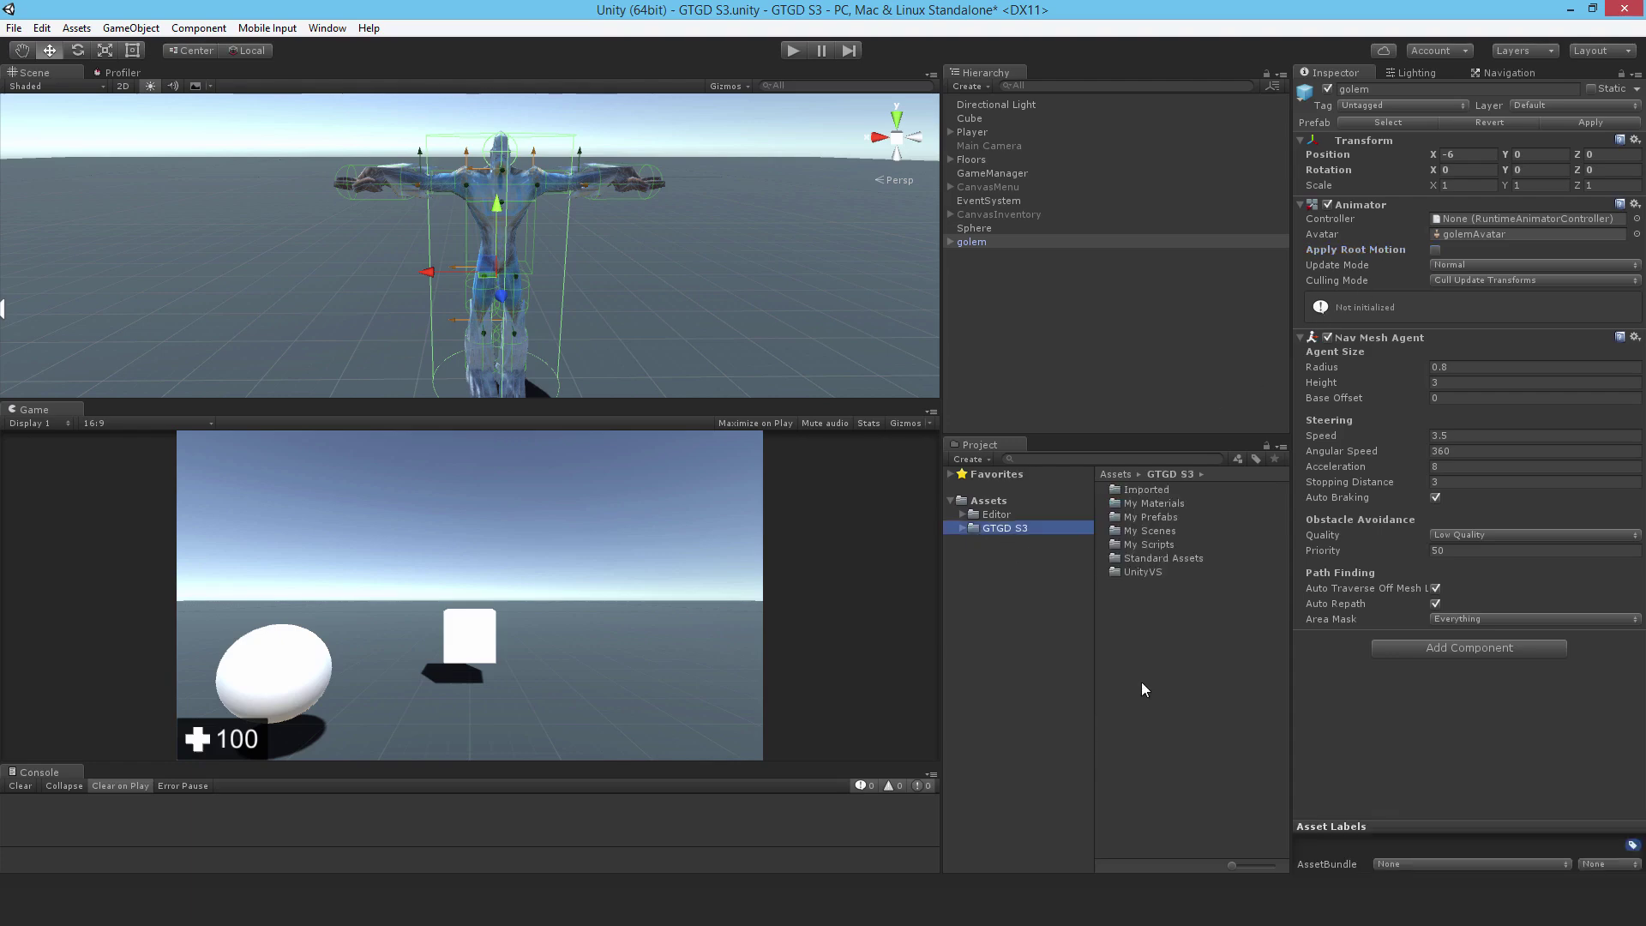
right_click(1139, 635)
mouse_move(1184, 322)
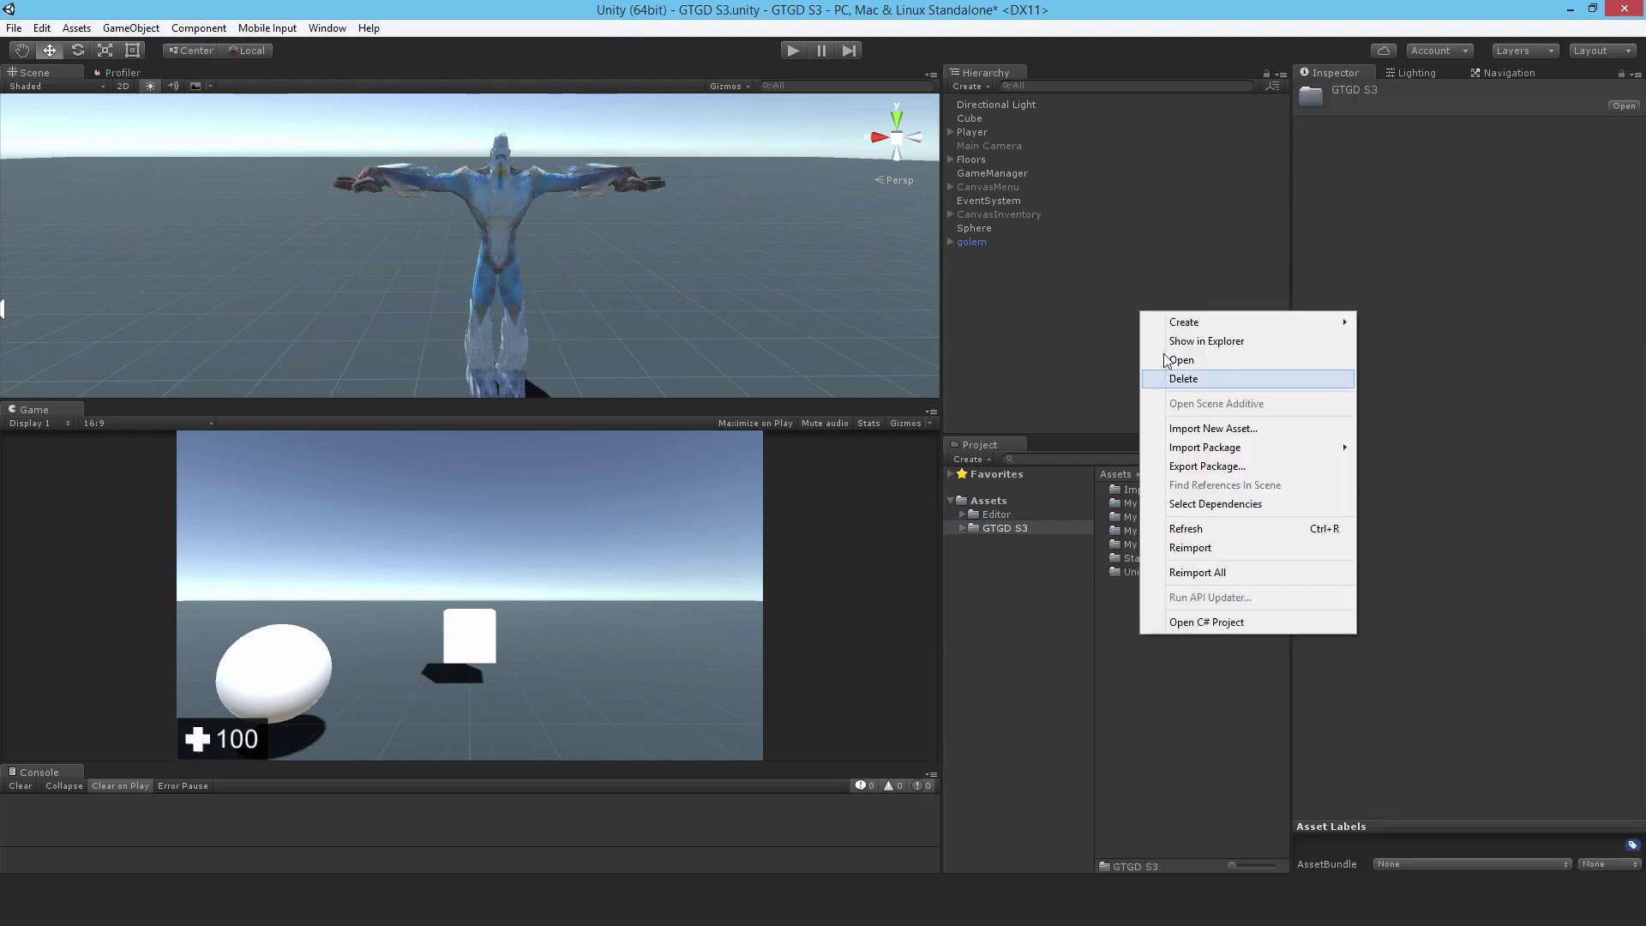
click(1444, 323)
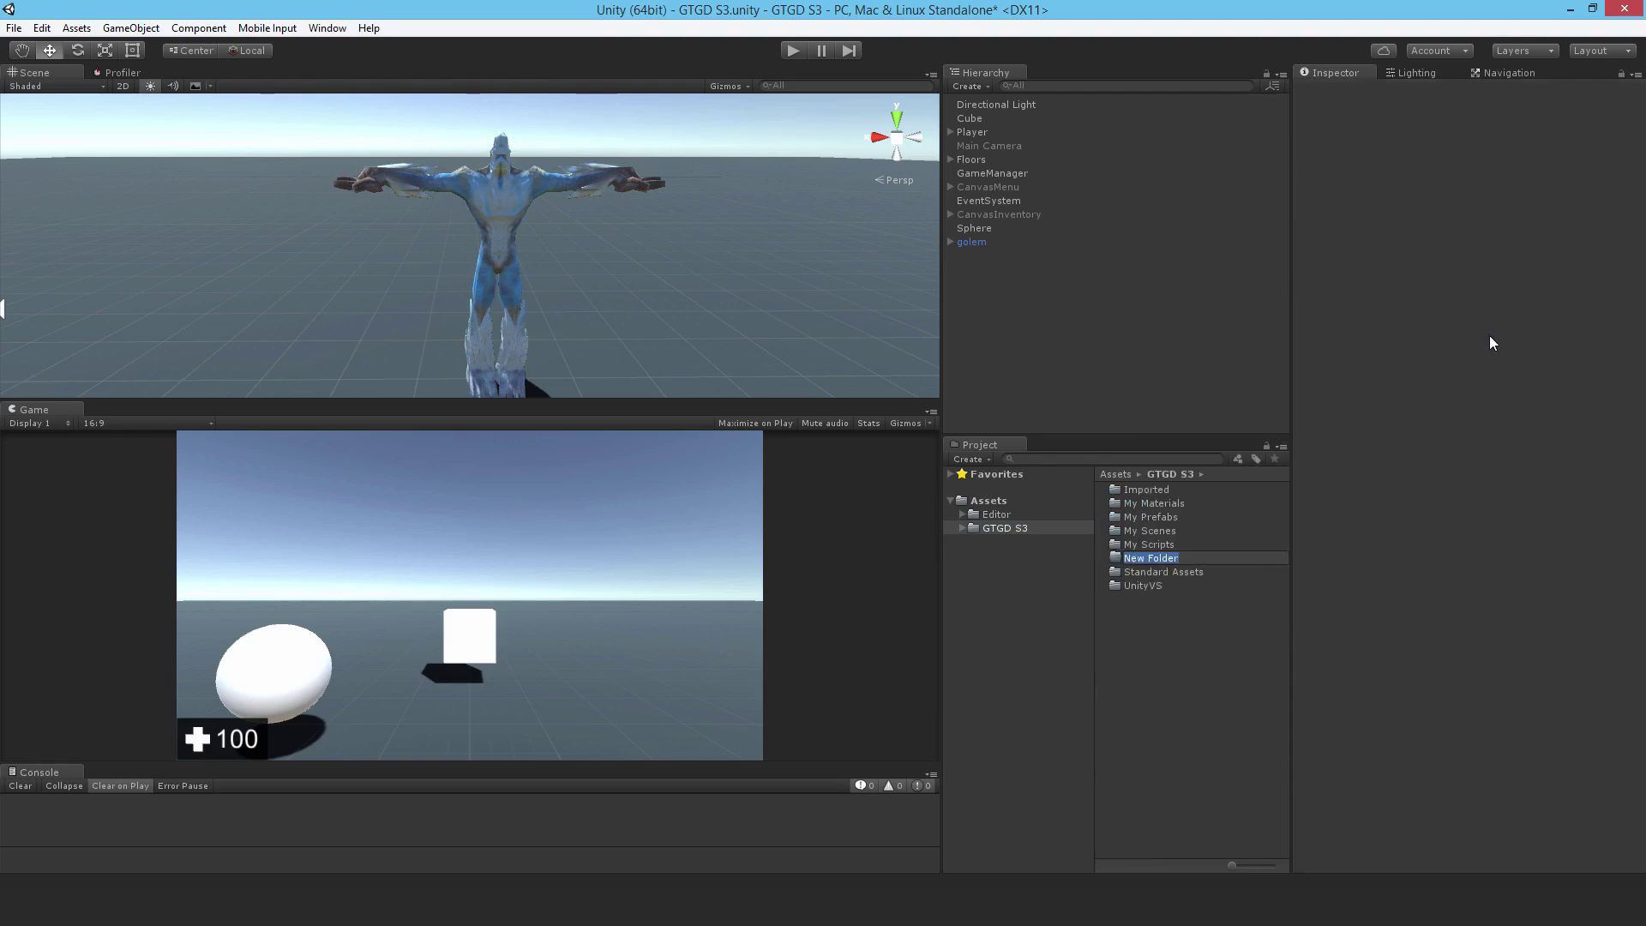
text(My C)
text(ontrollers)
key(Return)
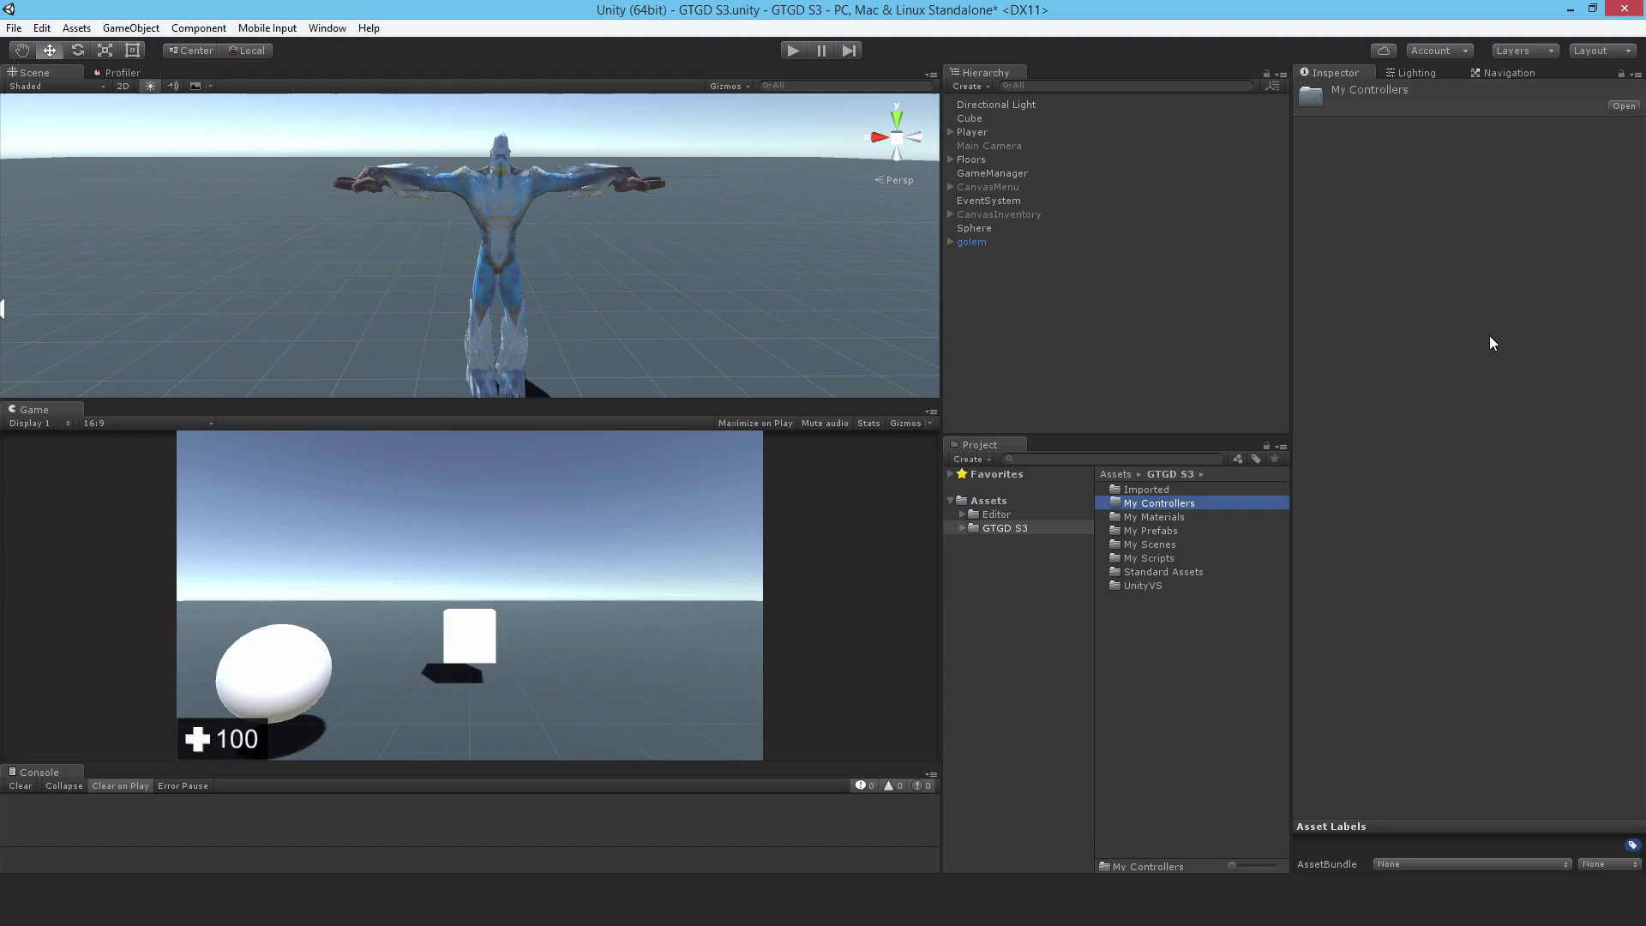
- Open Imported > golem and browse the golem model's death and walk clips
double_click(1144, 489)
double_click(1133, 491)
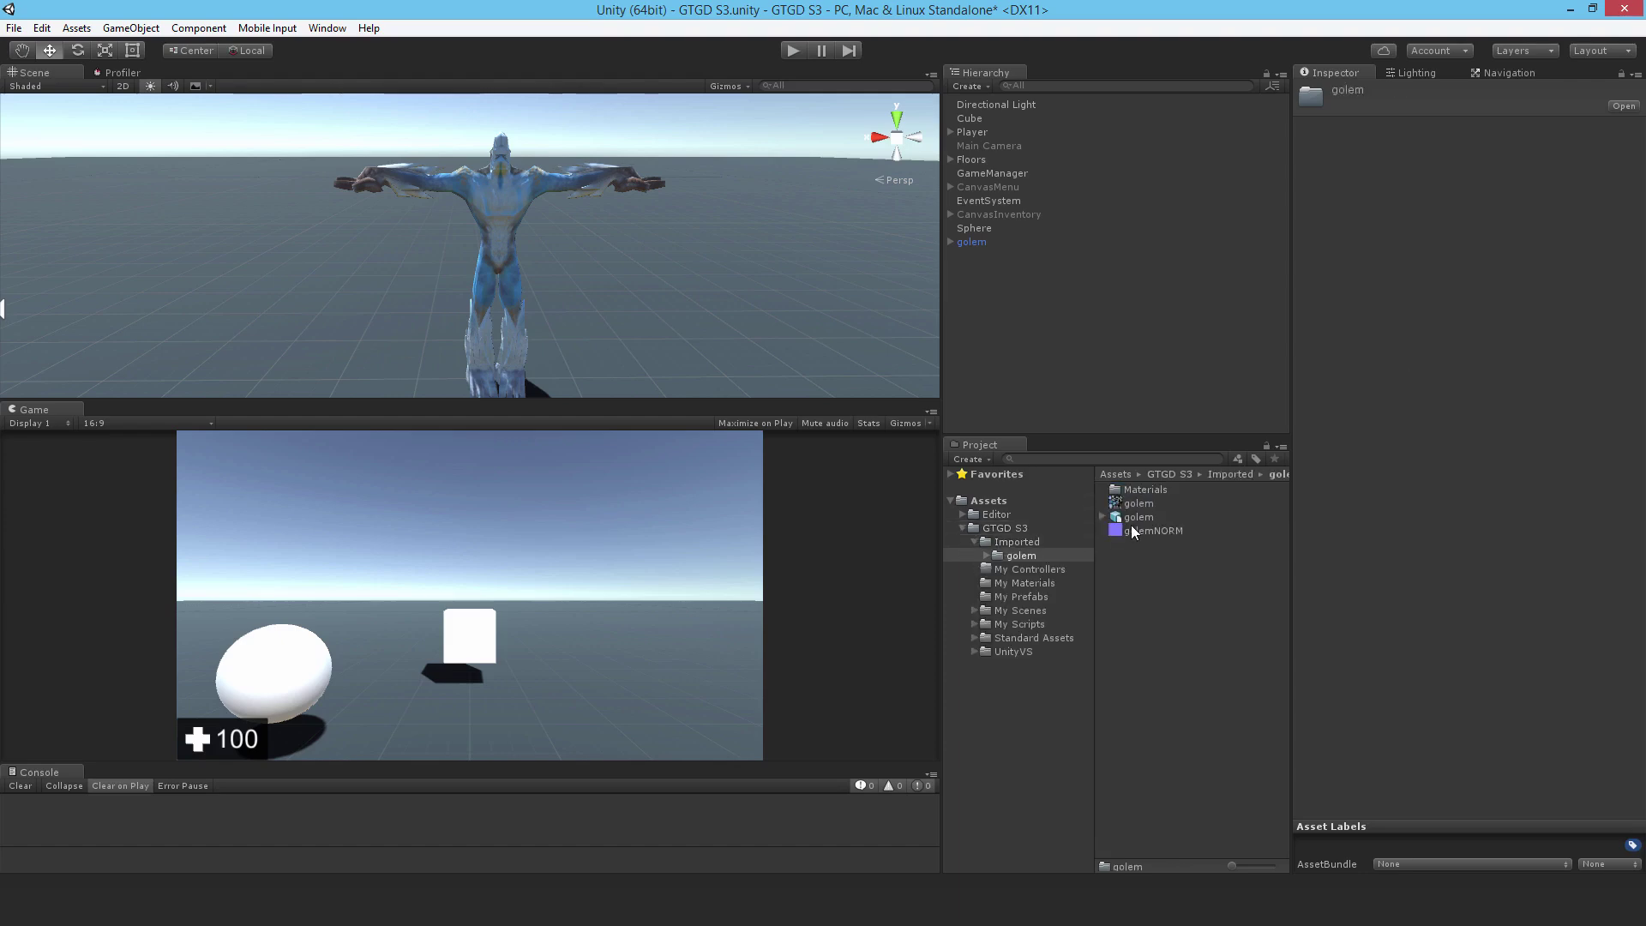
click(1101, 517)
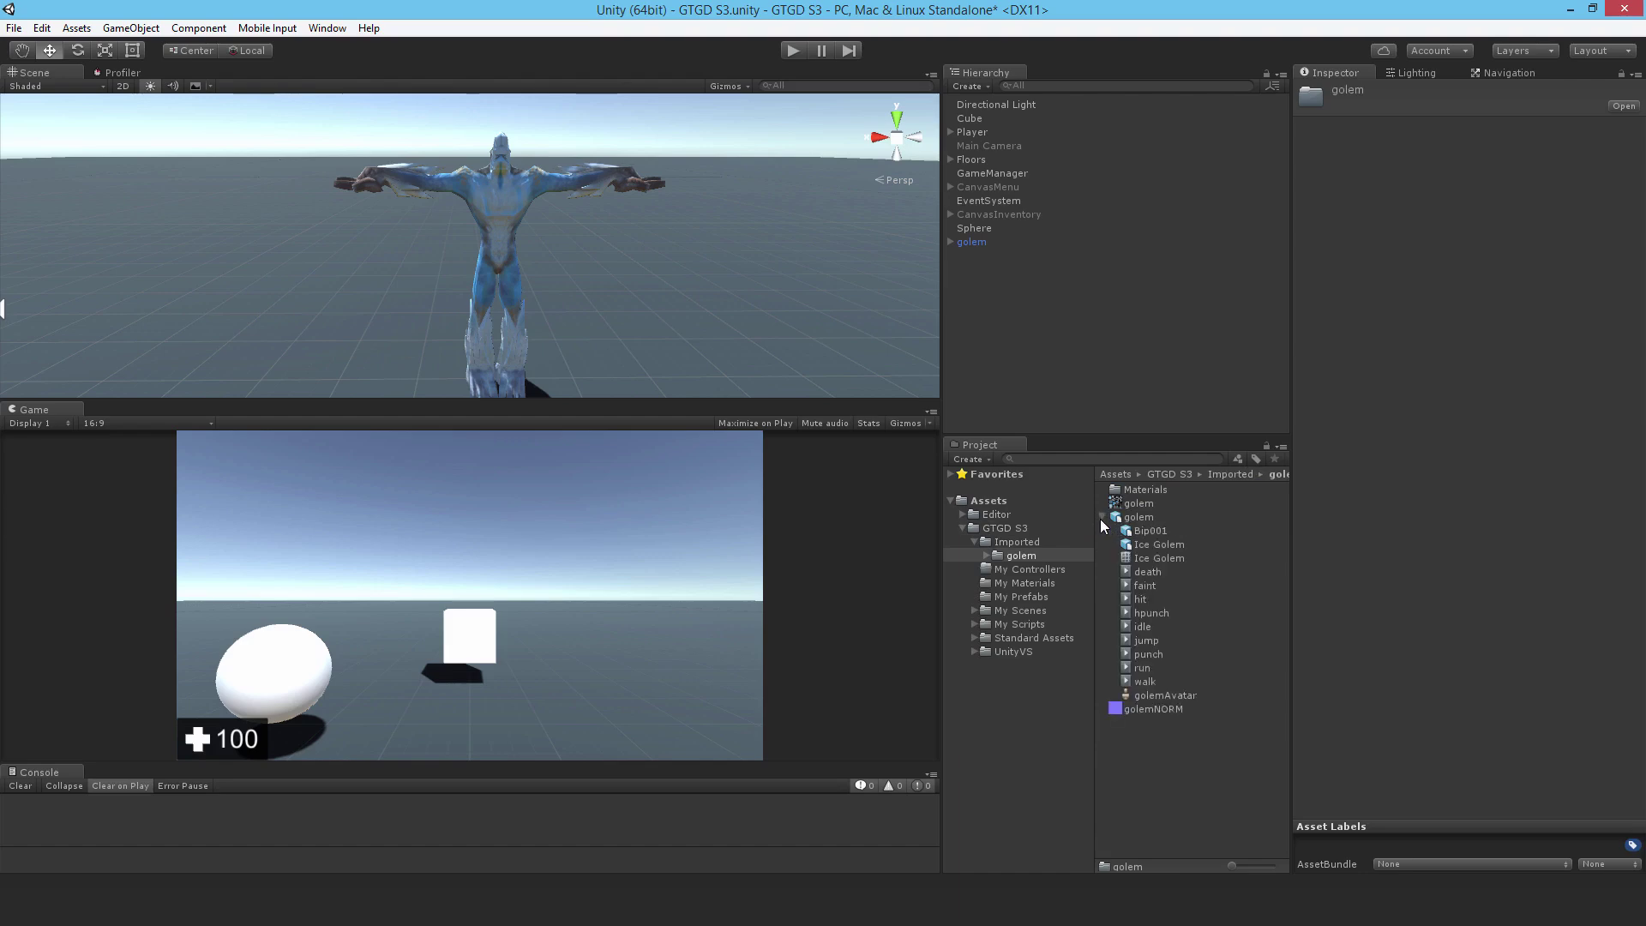
click(1147, 571)
click(1140, 613)
click(1142, 682)
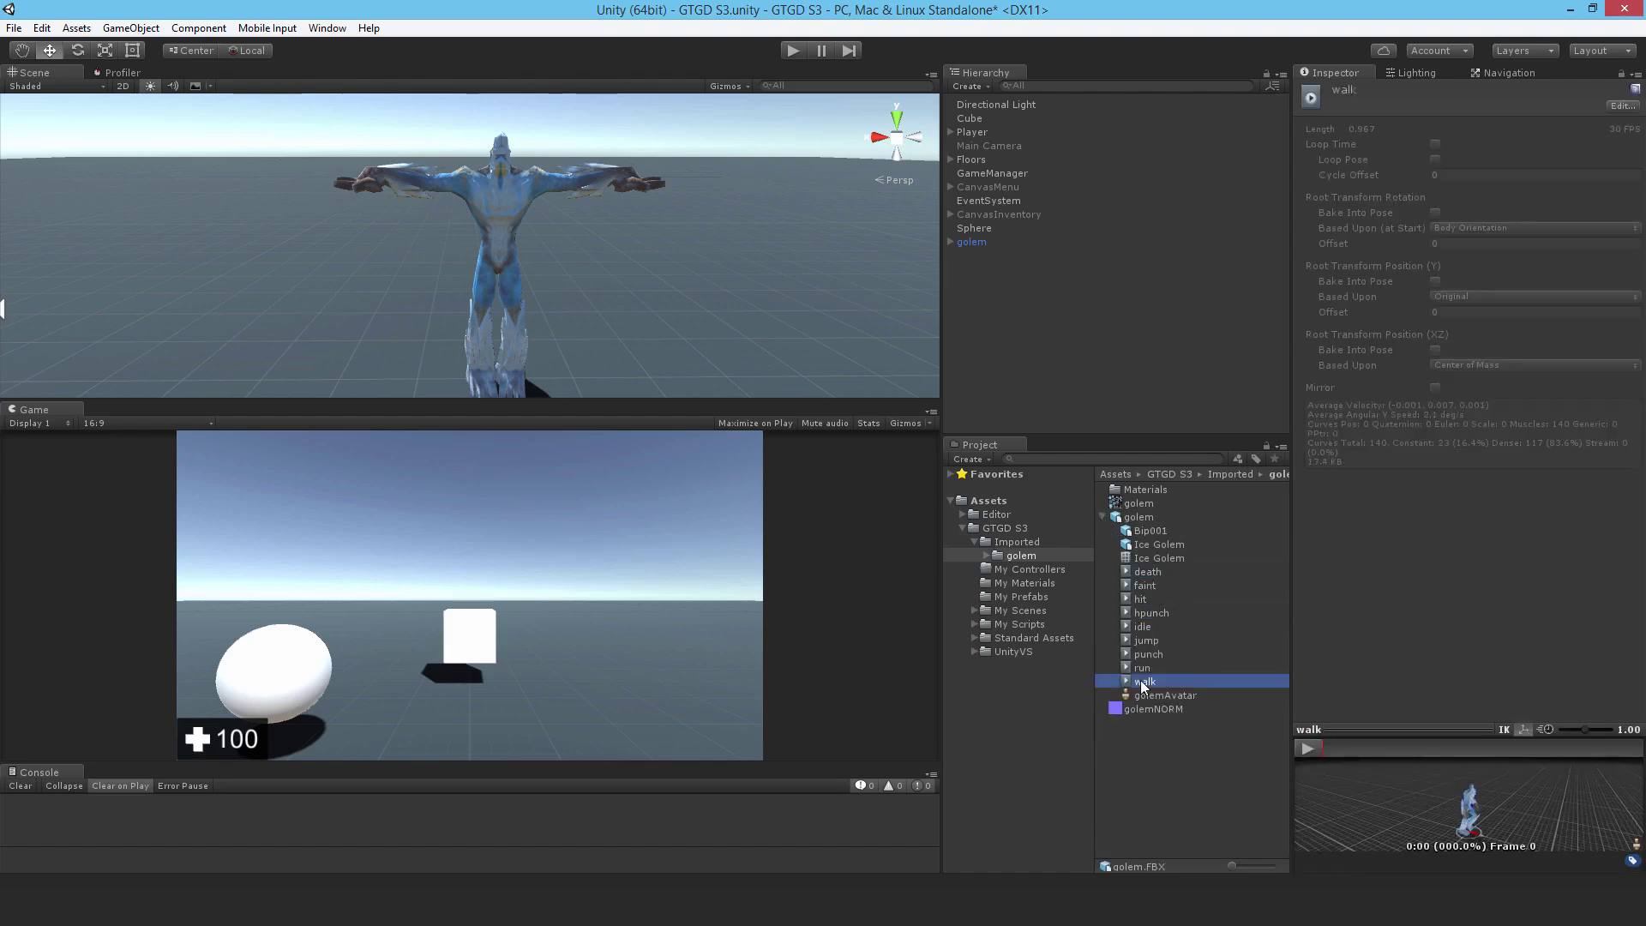
- Show the Animations import settings of the golem model
click(1137, 517)
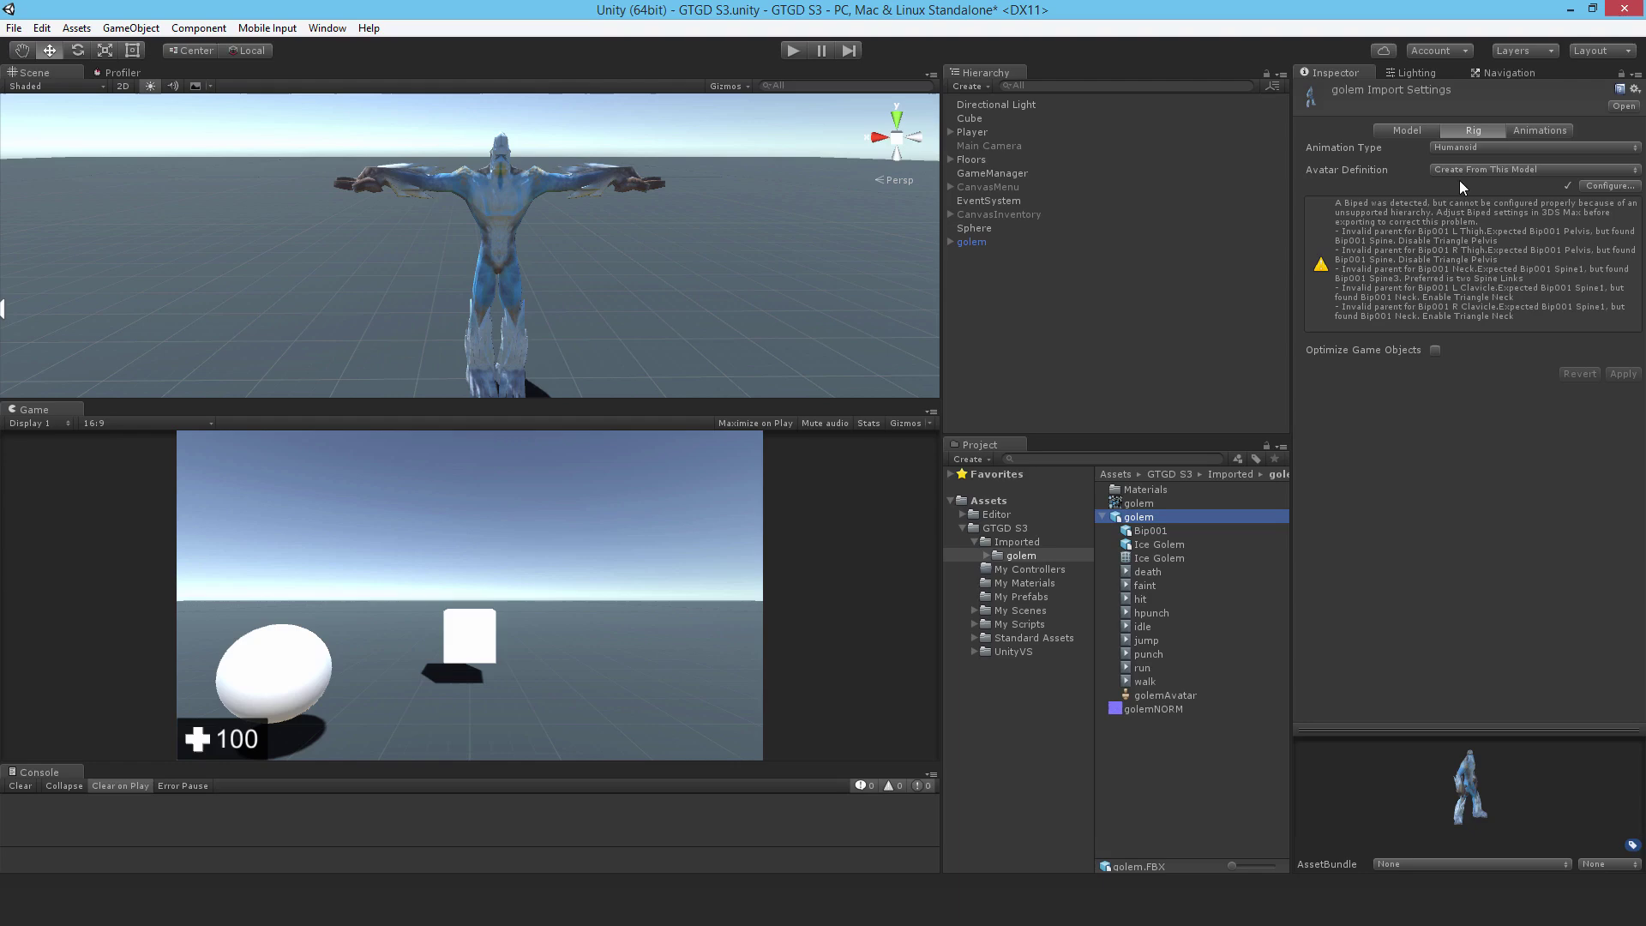
click(1540, 131)
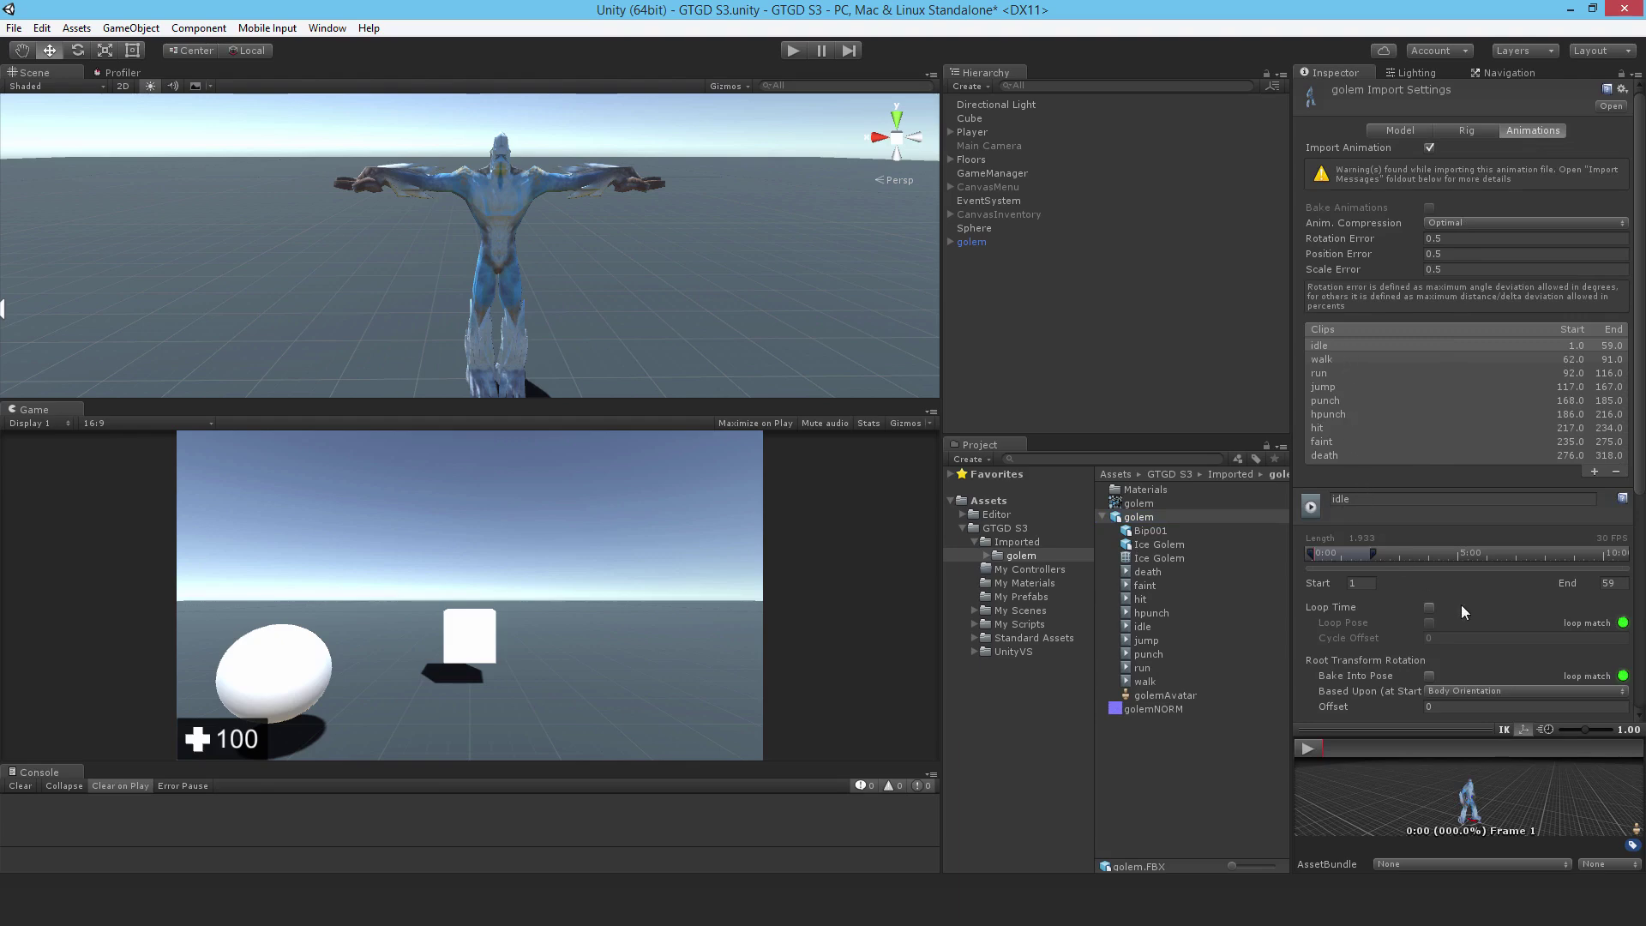
scroll(1463, 423, down, 3)
scroll(1463, 423, down, 3)
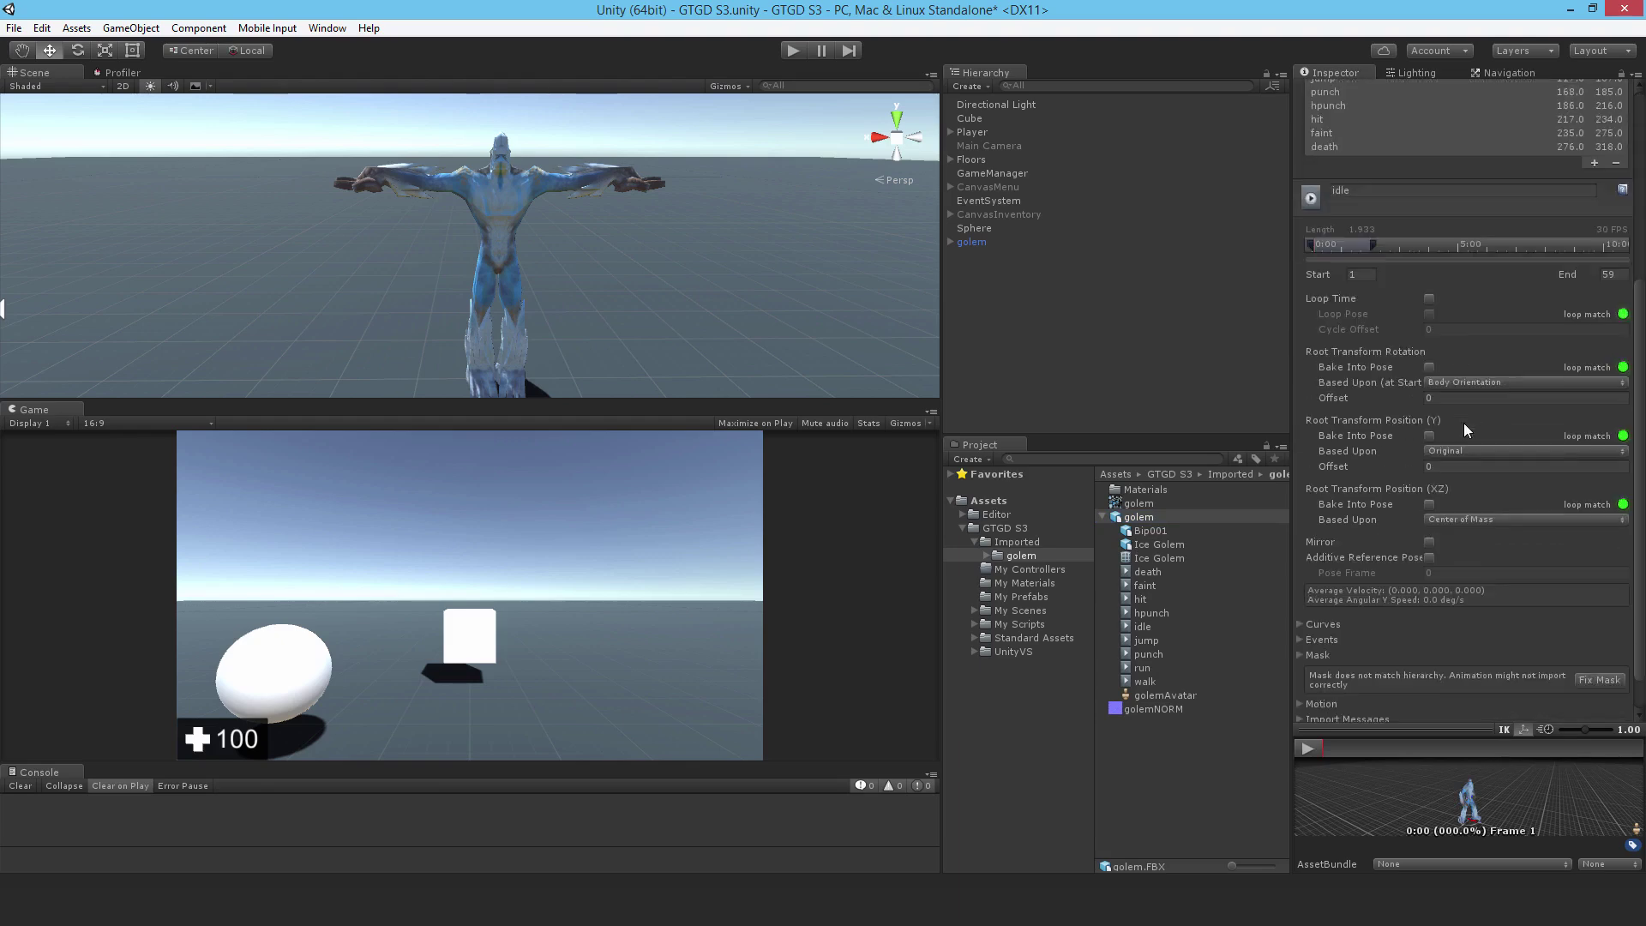
scroll(1464, 449, up, 3)
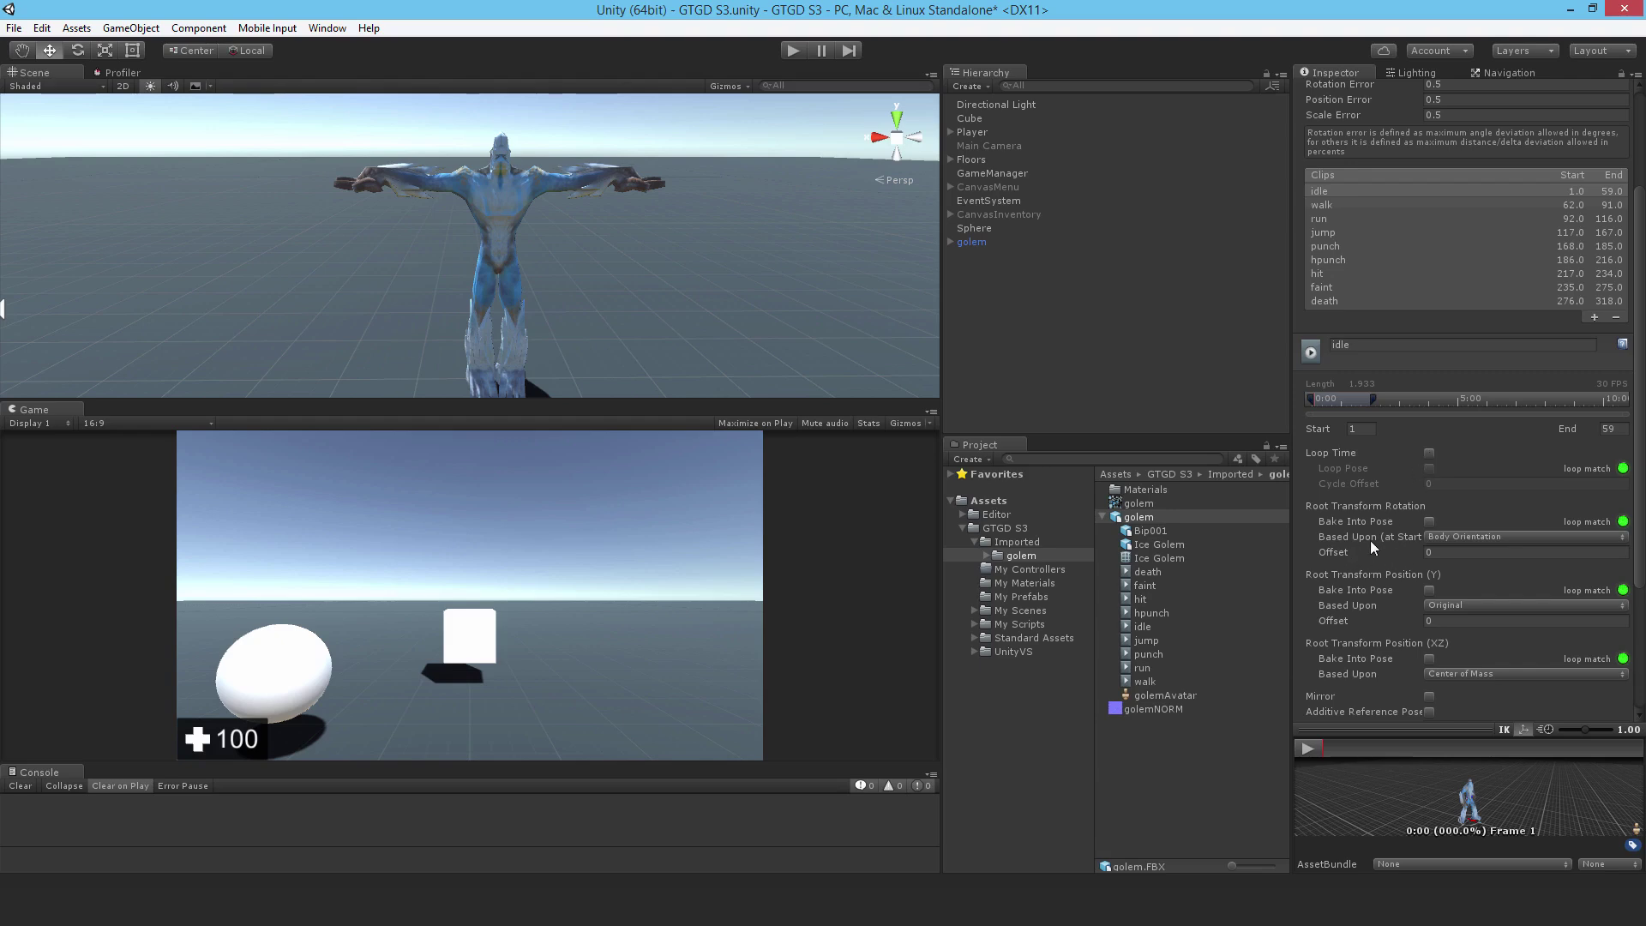
mouse_move(1355, 435)
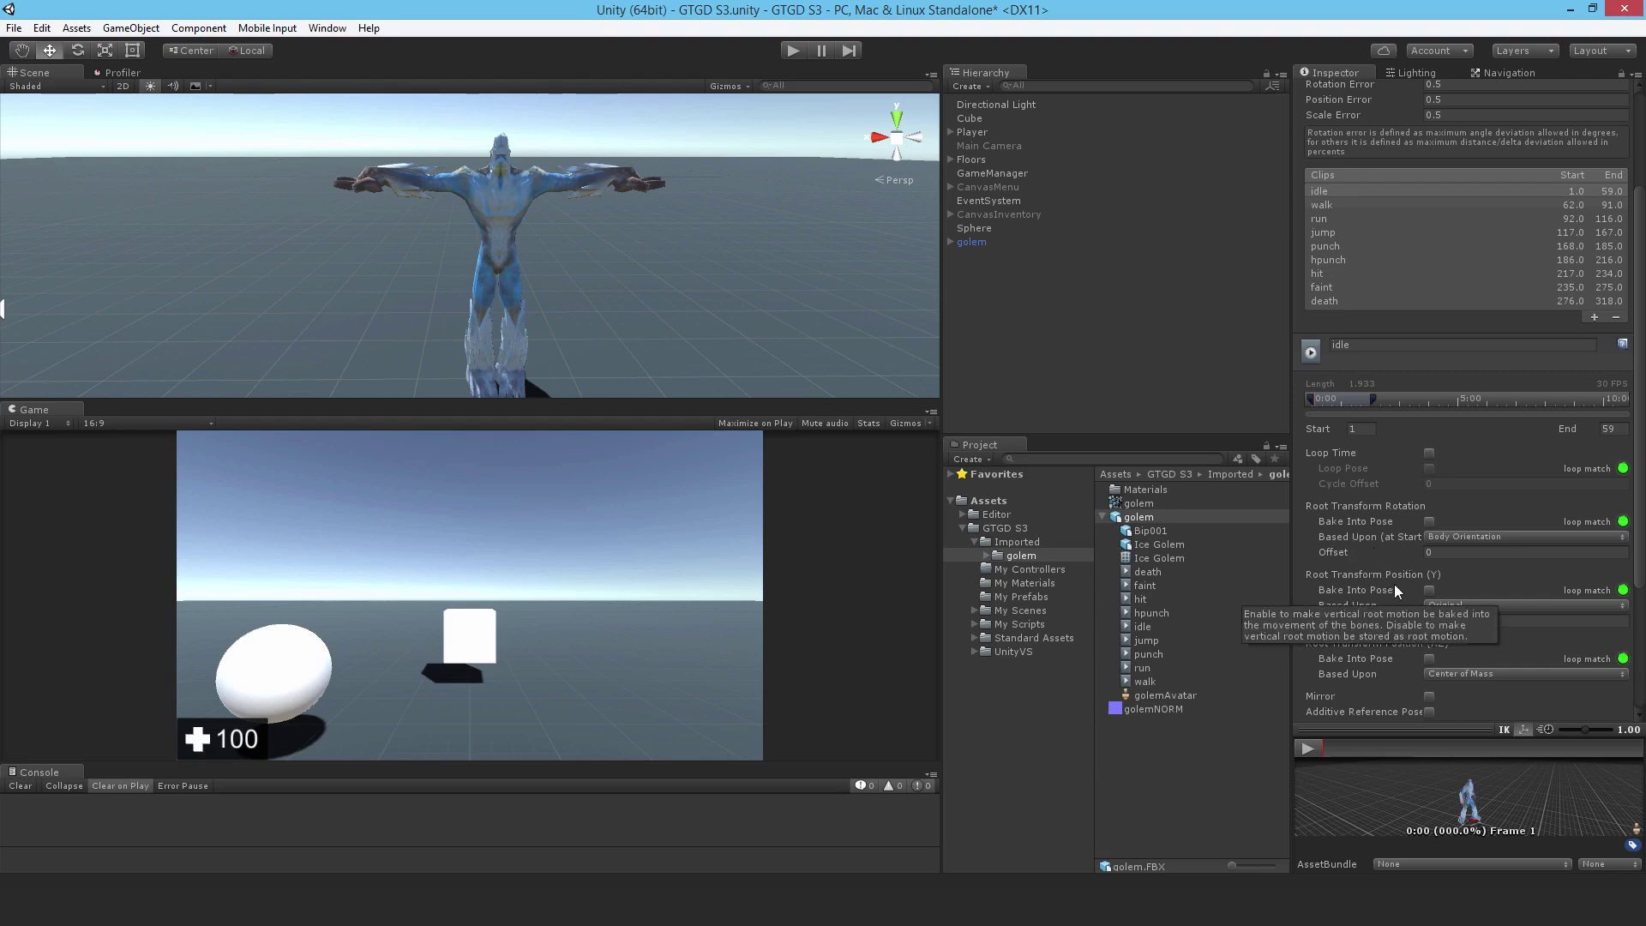
- Make the idle clip loop, bake rotation, Y and XZ position into pose, and apply
click(1428, 452)
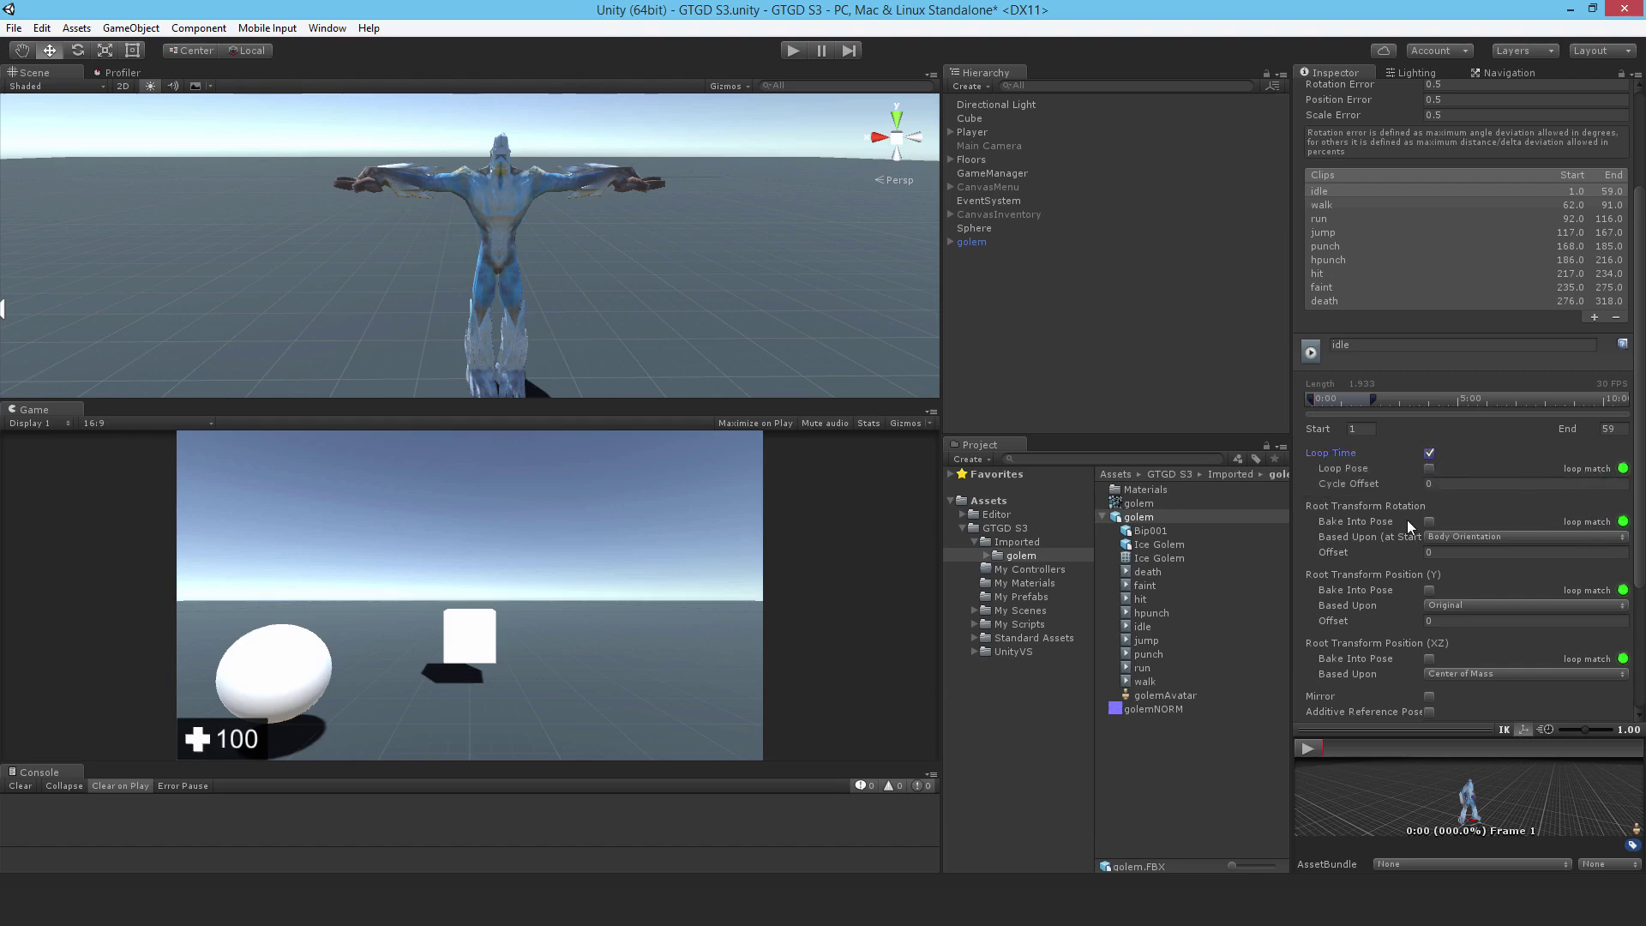
click(1428, 521)
scroll(1432, 577, down, 4)
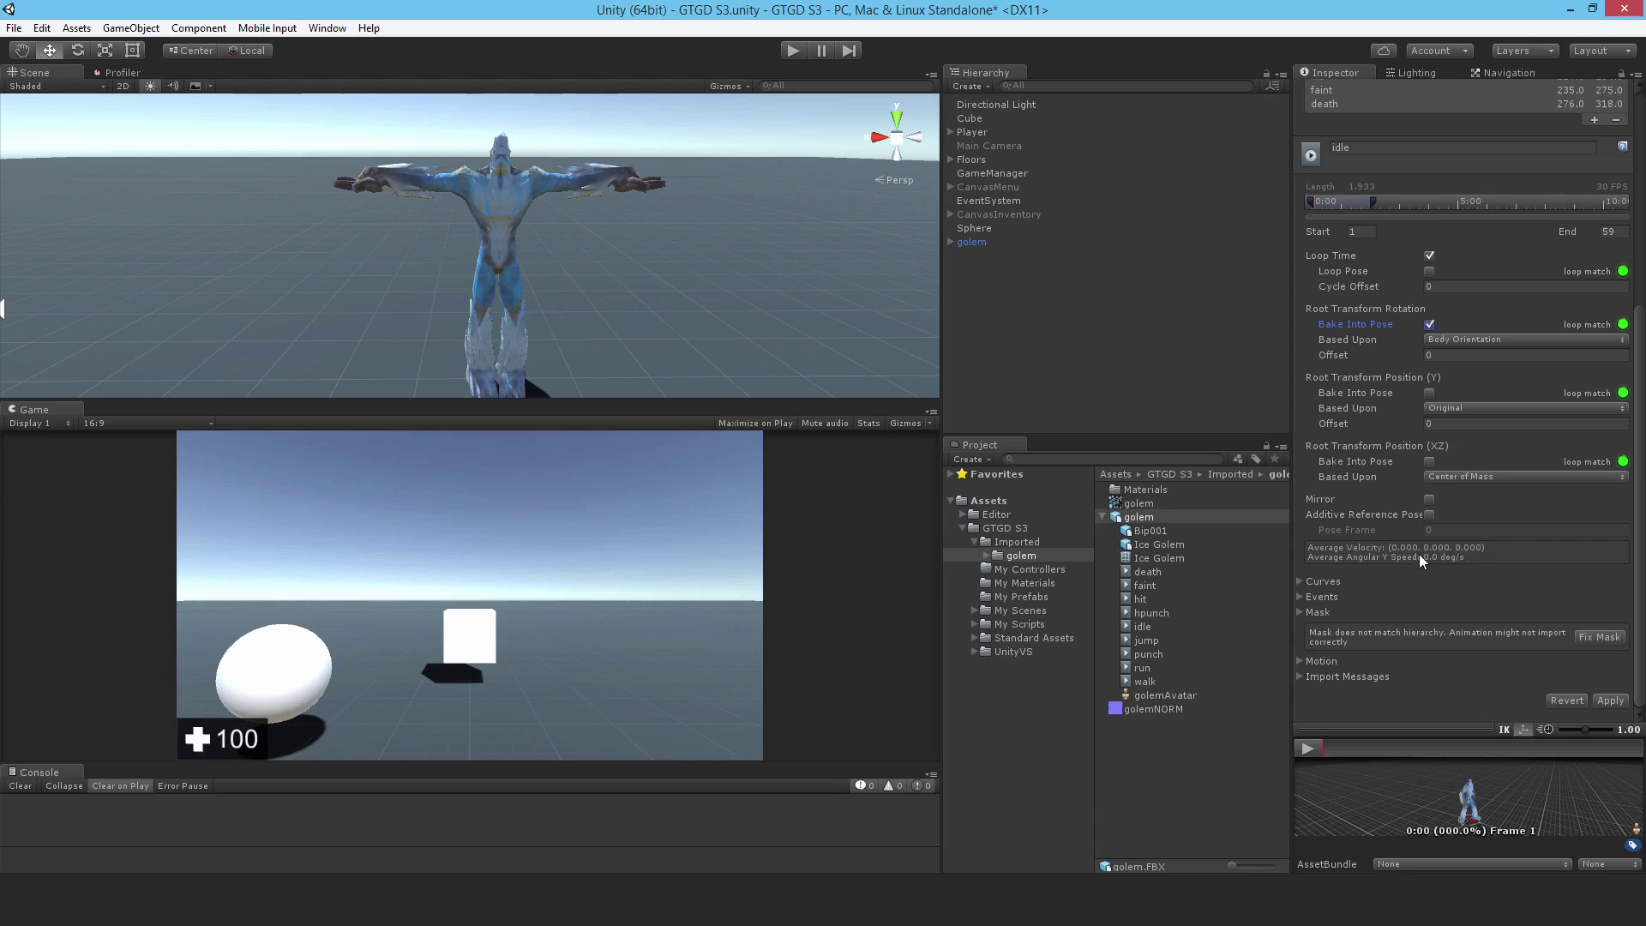
scroll(1418, 553, up, 1)
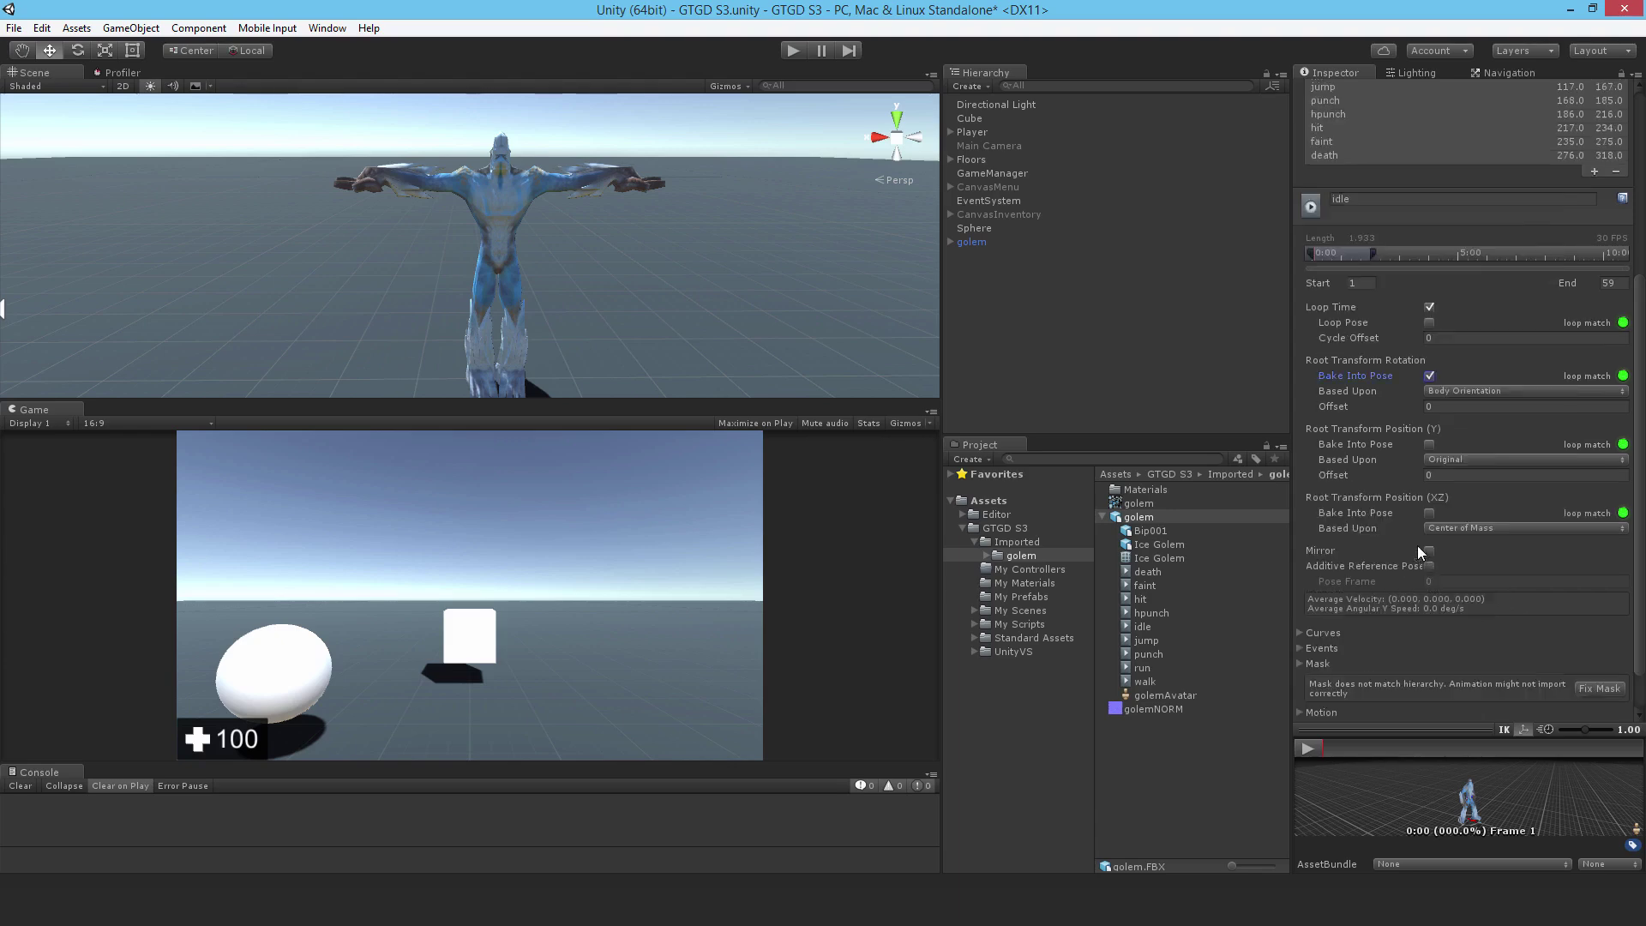
click(1428, 443)
click(1428, 513)
scroll(1435, 606, down, 1)
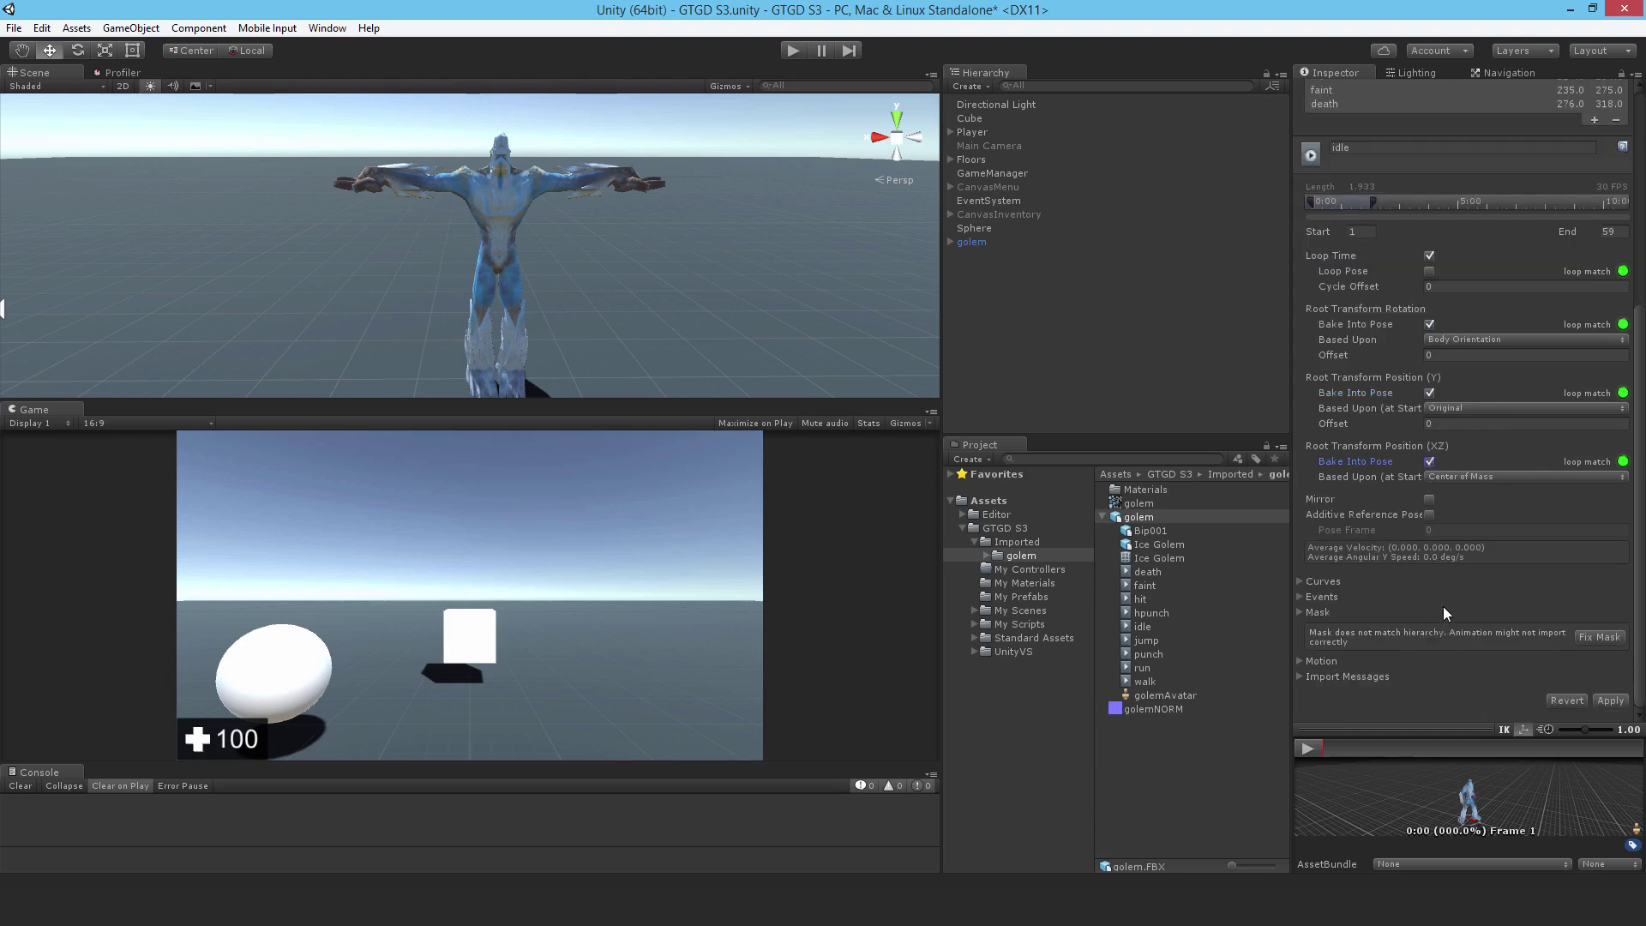
click(1610, 701)
scroll(1418, 576, up, 3)
scroll(1418, 576, up, 3)
- Give the walk clip Loop Time plus rotation, Y and XZ baked into pose, then apply
click(1320, 266)
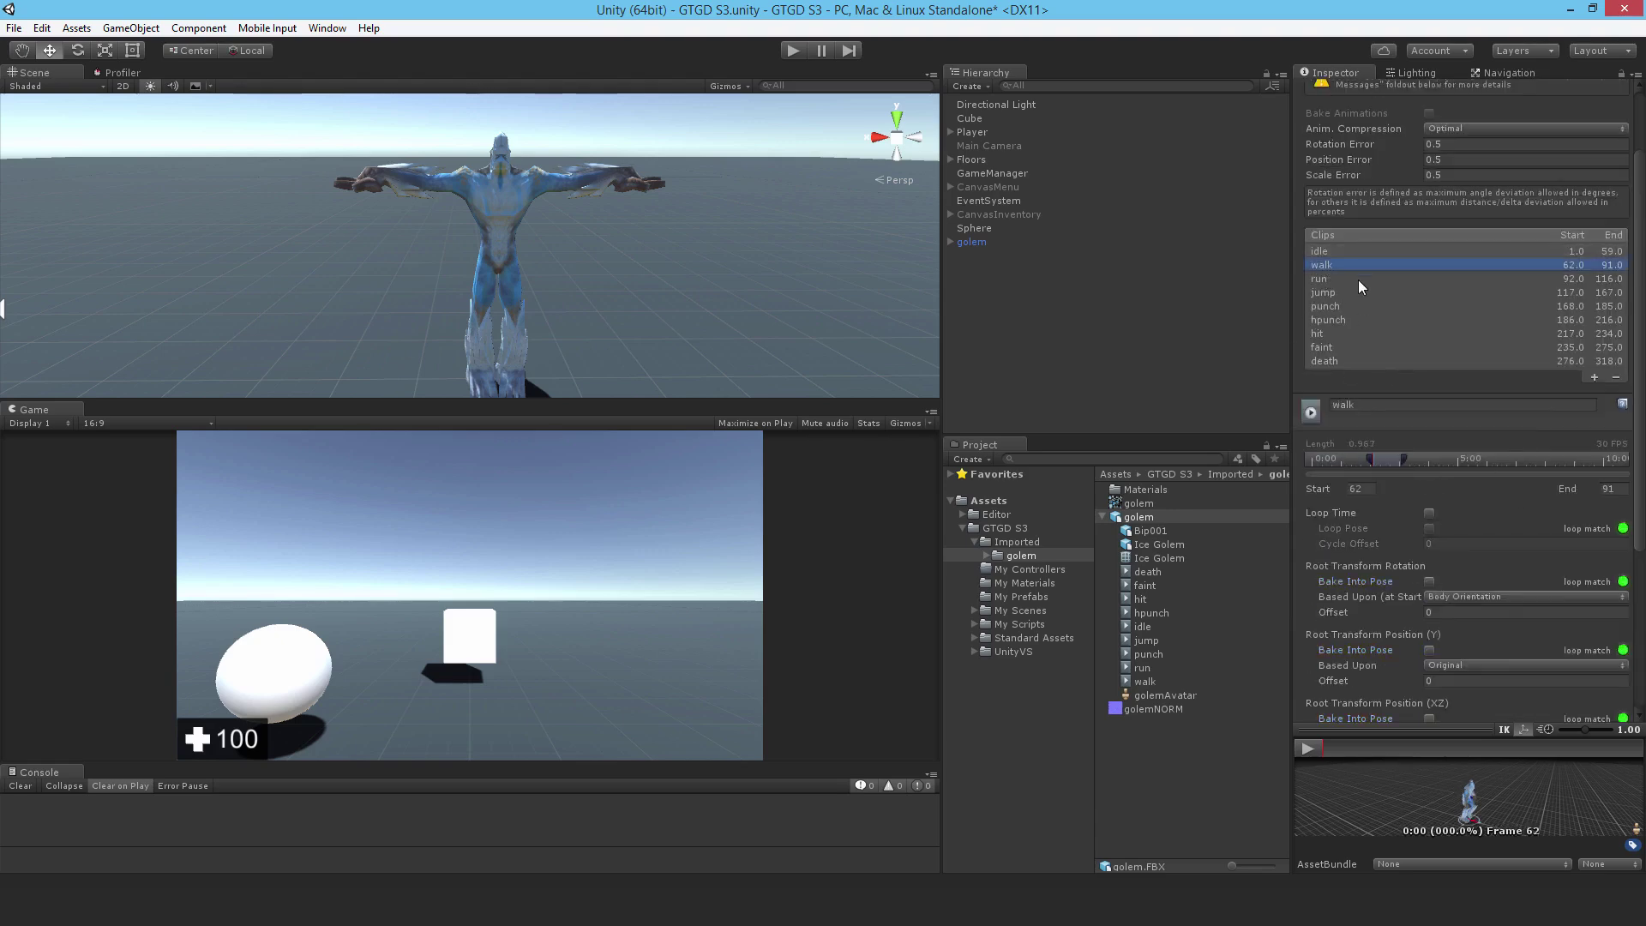
scroll(1417, 454, down, 3)
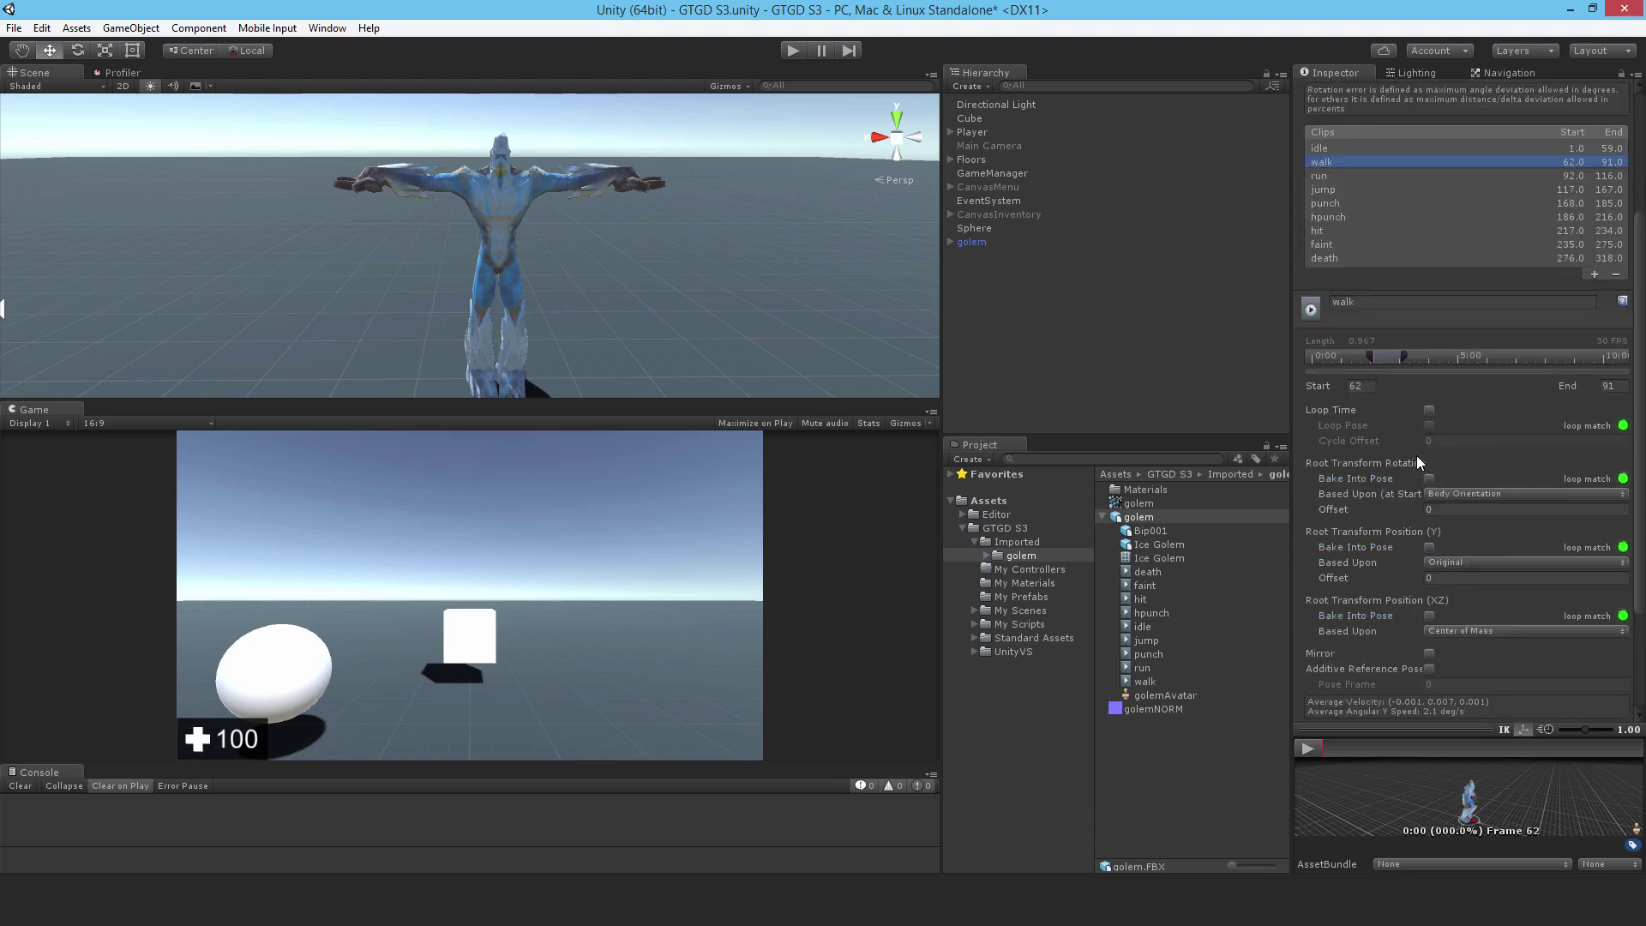
click(1428, 410)
scroll(1436, 495, down, 2)
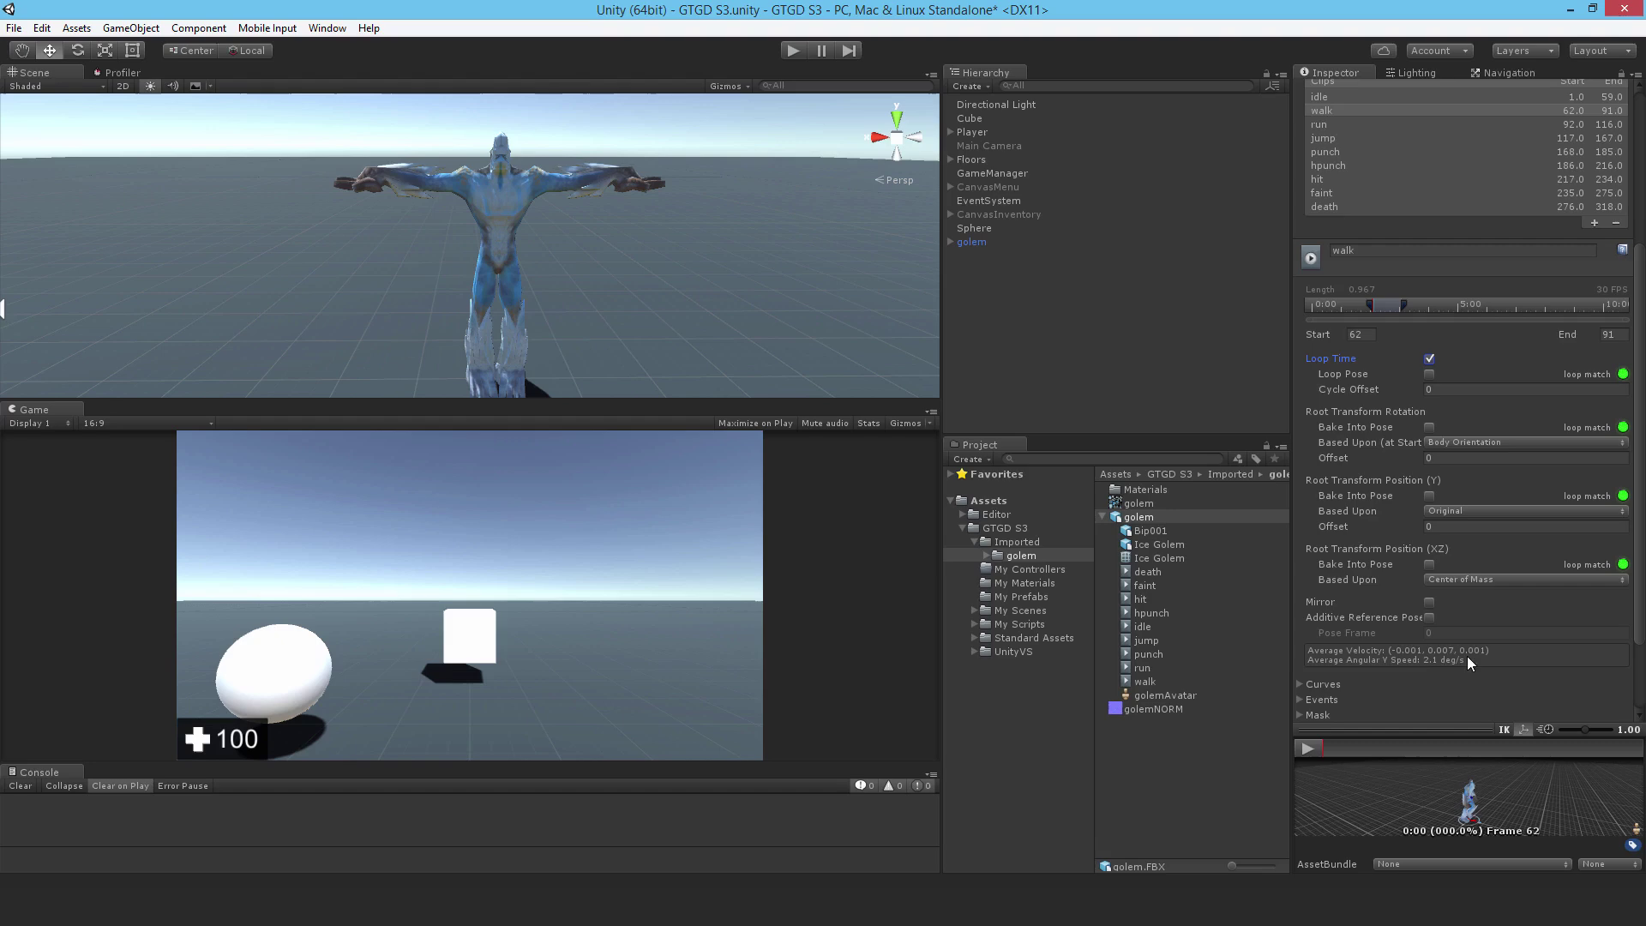
click(1425, 428)
click(1429, 428)
click(1429, 497)
click(1429, 564)
scroll(1514, 501, down, 2)
scroll(1555, 607, down, 2)
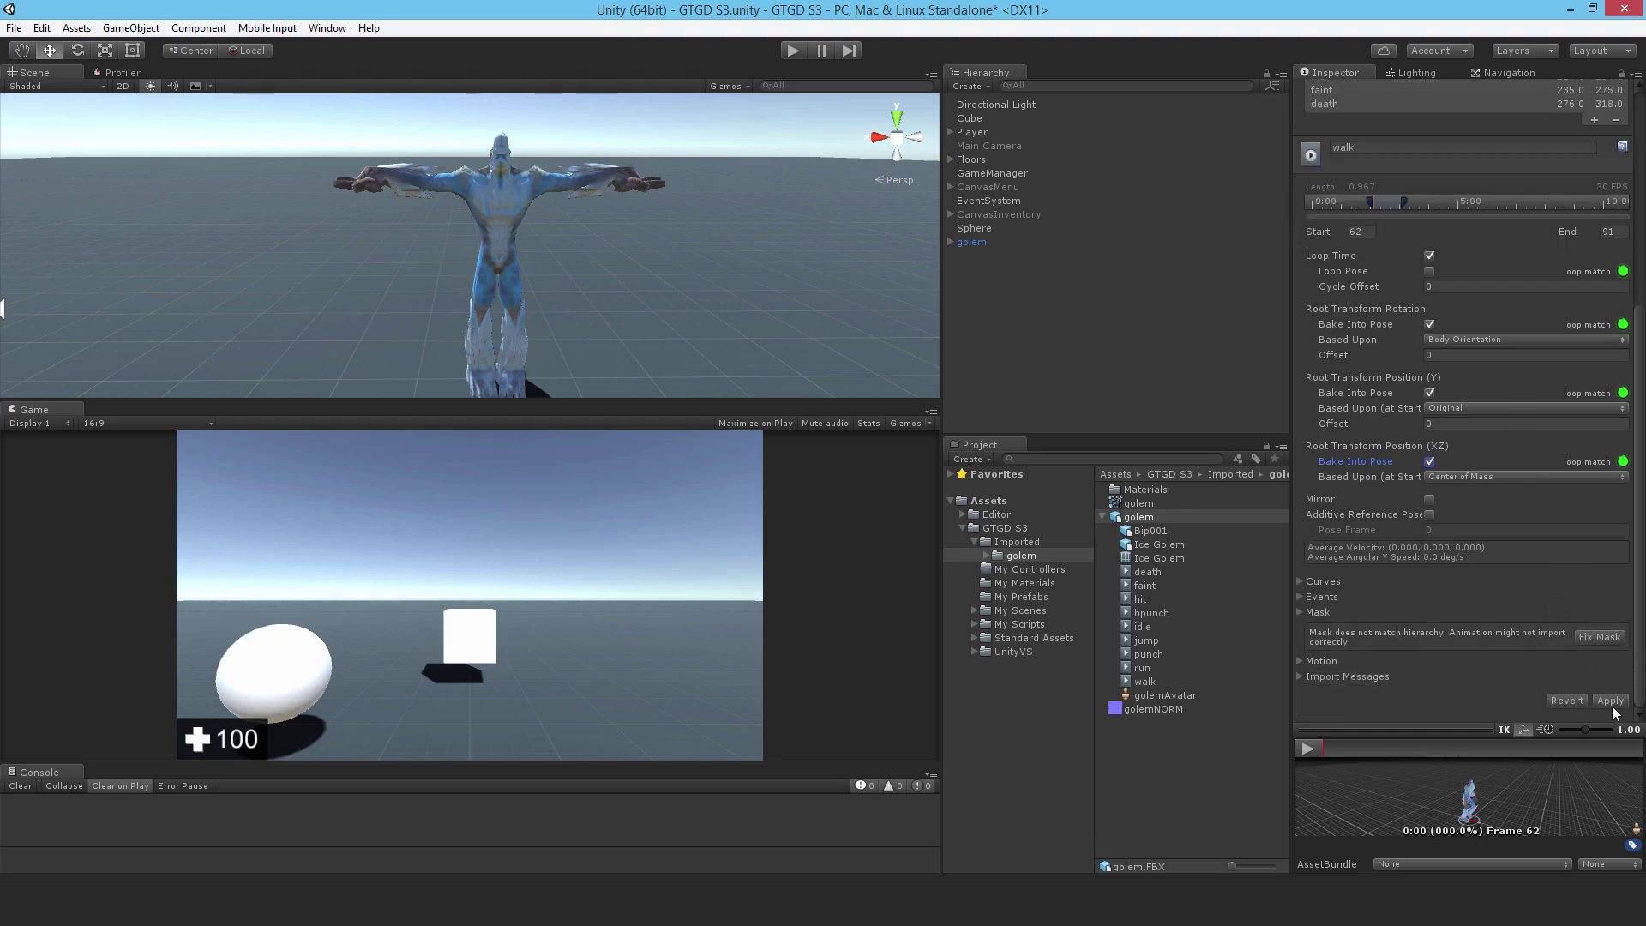
click(1611, 701)
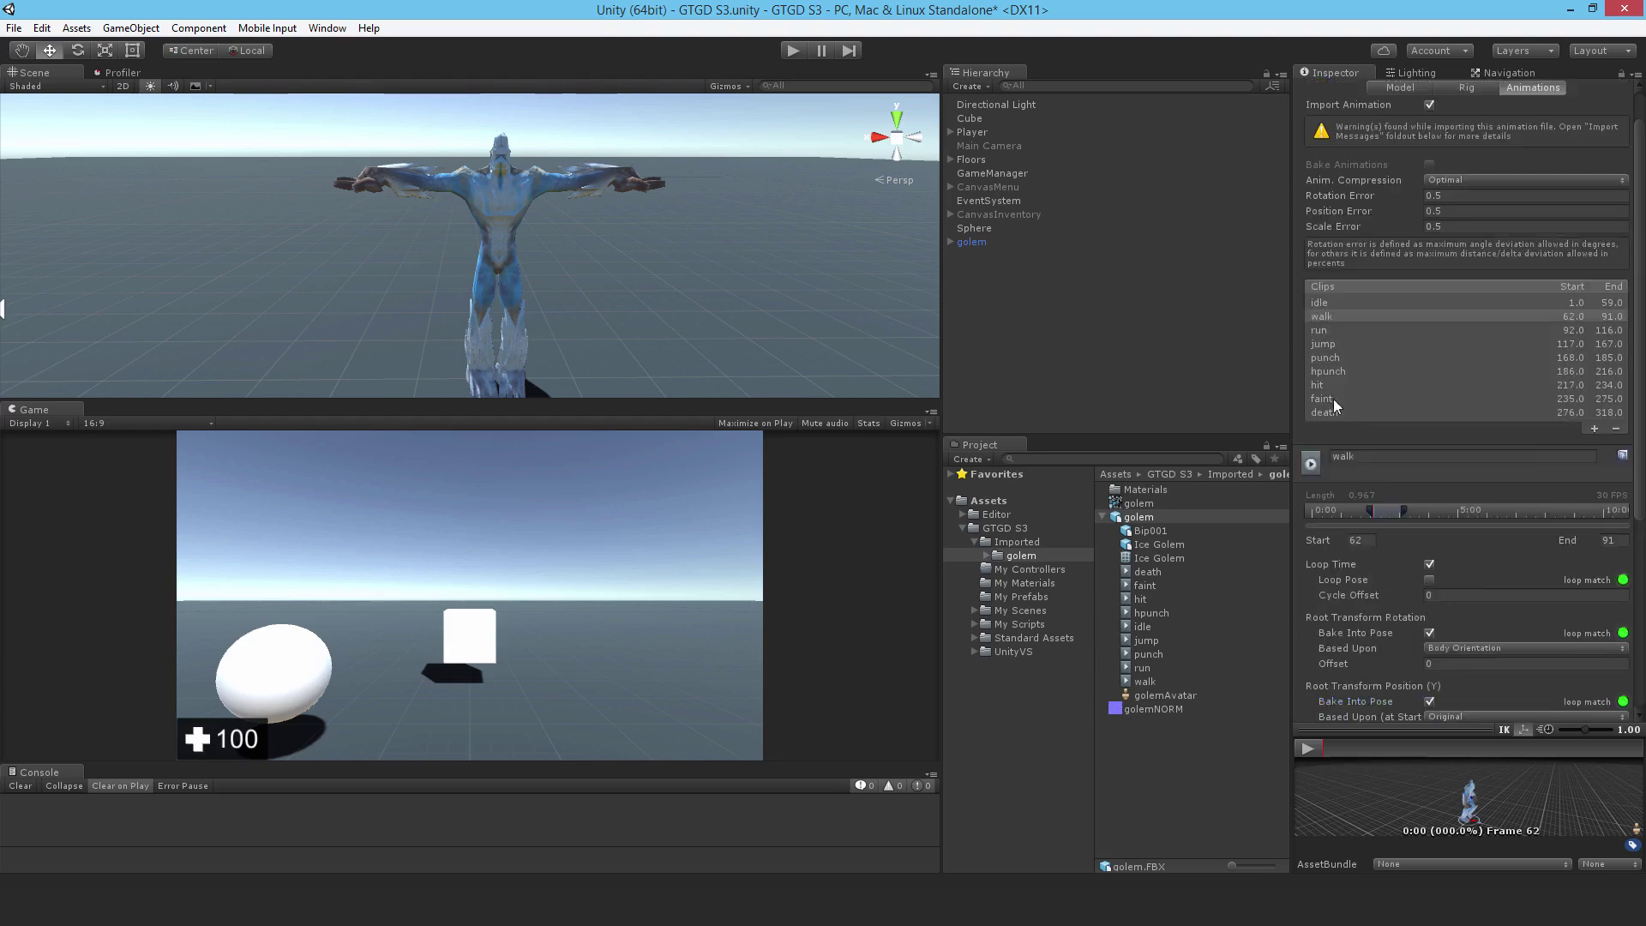
- Bake root rotation, Y position and XZ position into pose for the hpunch clip
click(1327, 374)
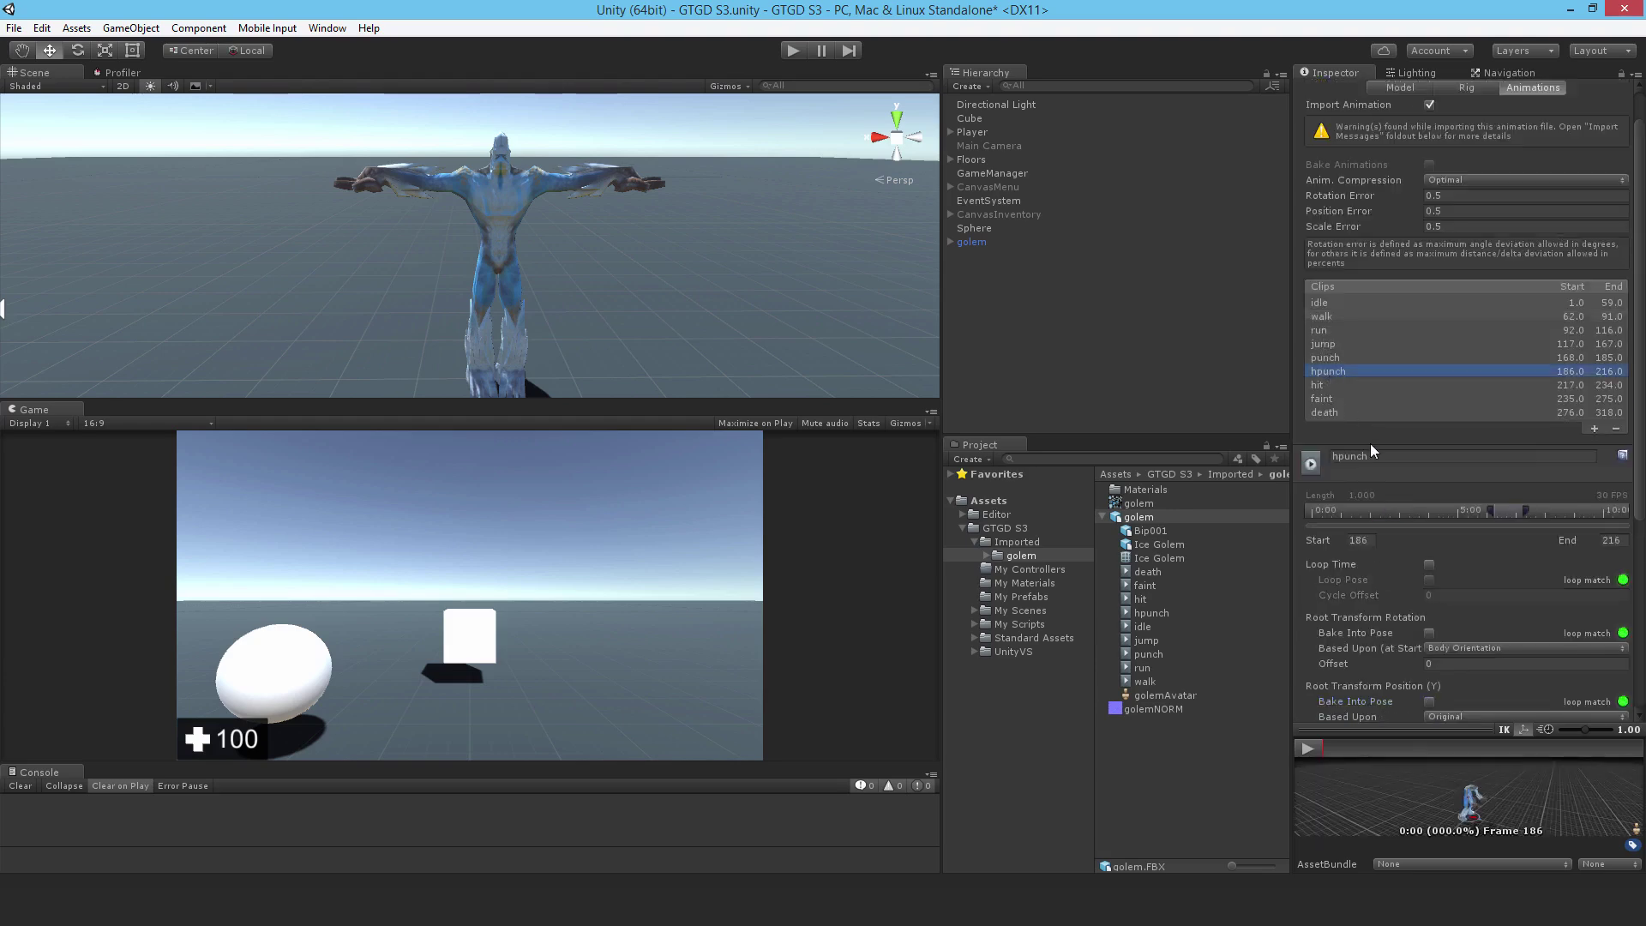
scroll(1438, 558, down, 2)
scroll(1438, 558, down, 1)
scroll(1438, 558, down, 1)
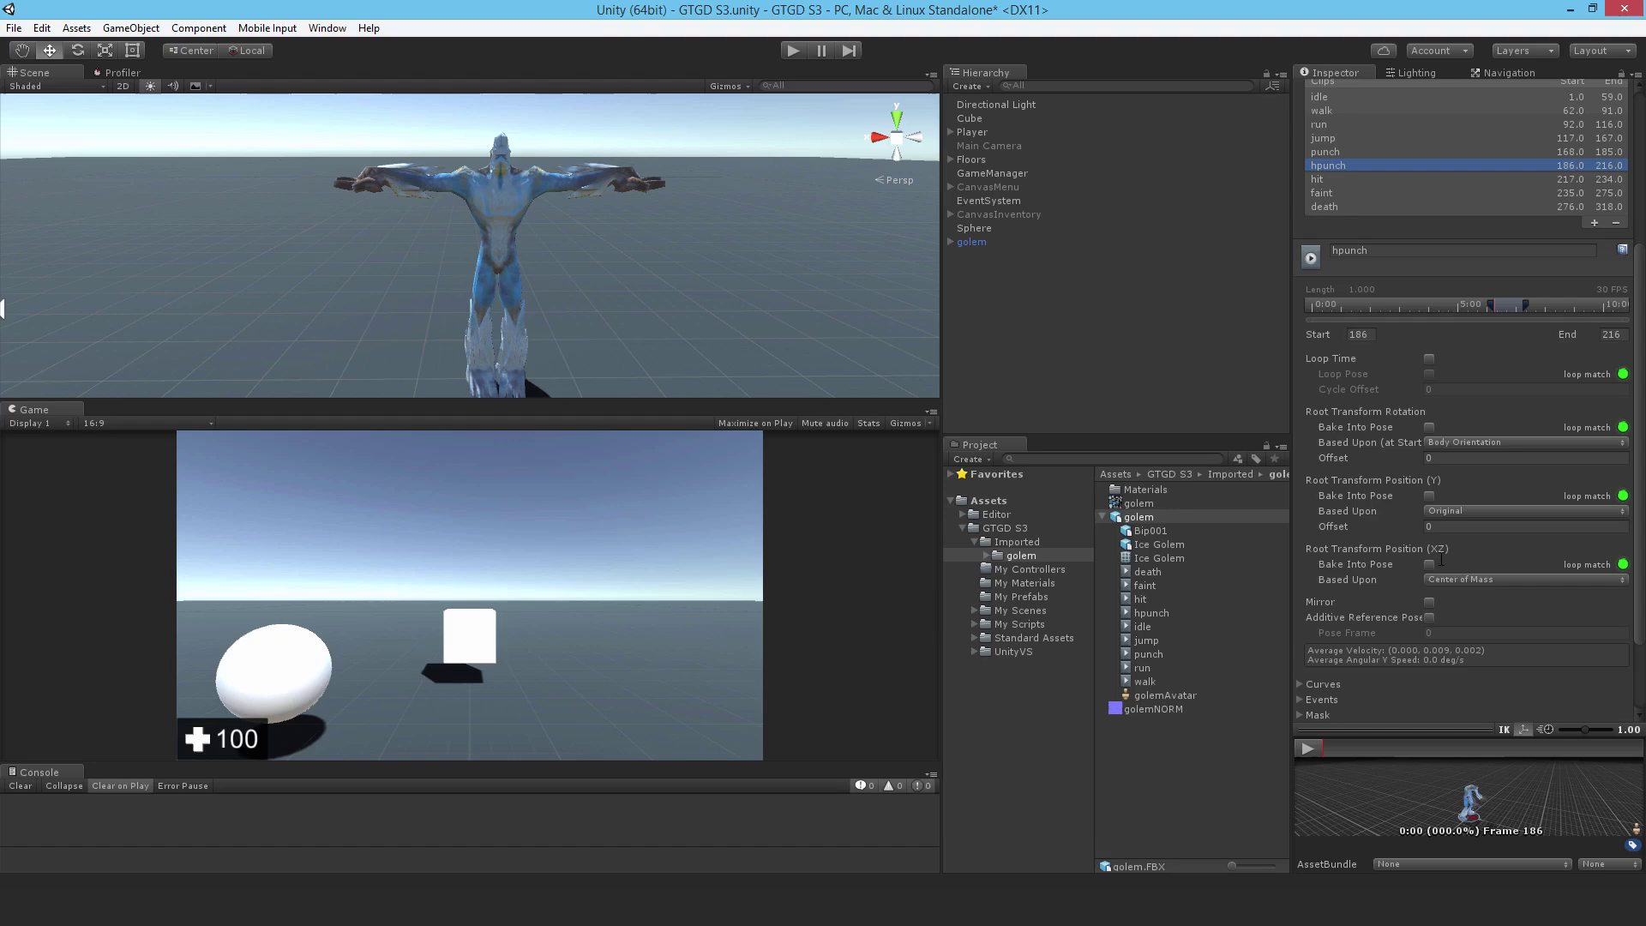
scroll(1440, 554, down, 1)
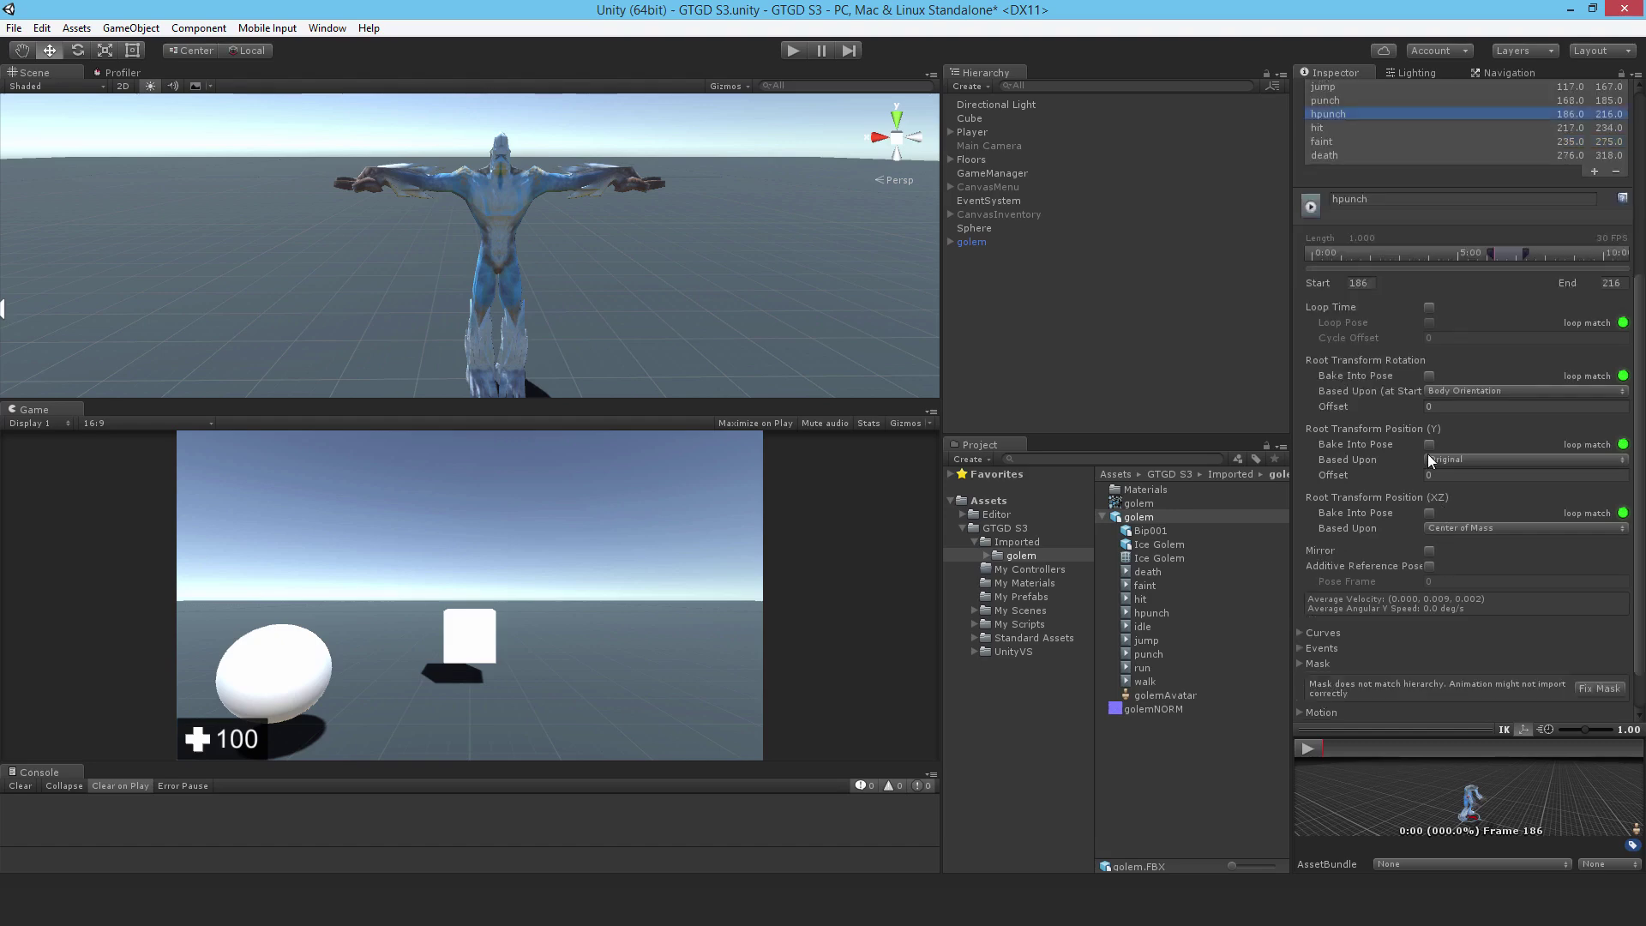
click(1430, 376)
click(1428, 443)
click(1429, 513)
- Play and stop the hpunch clip in the preview
scroll(1585, 660, down, 2)
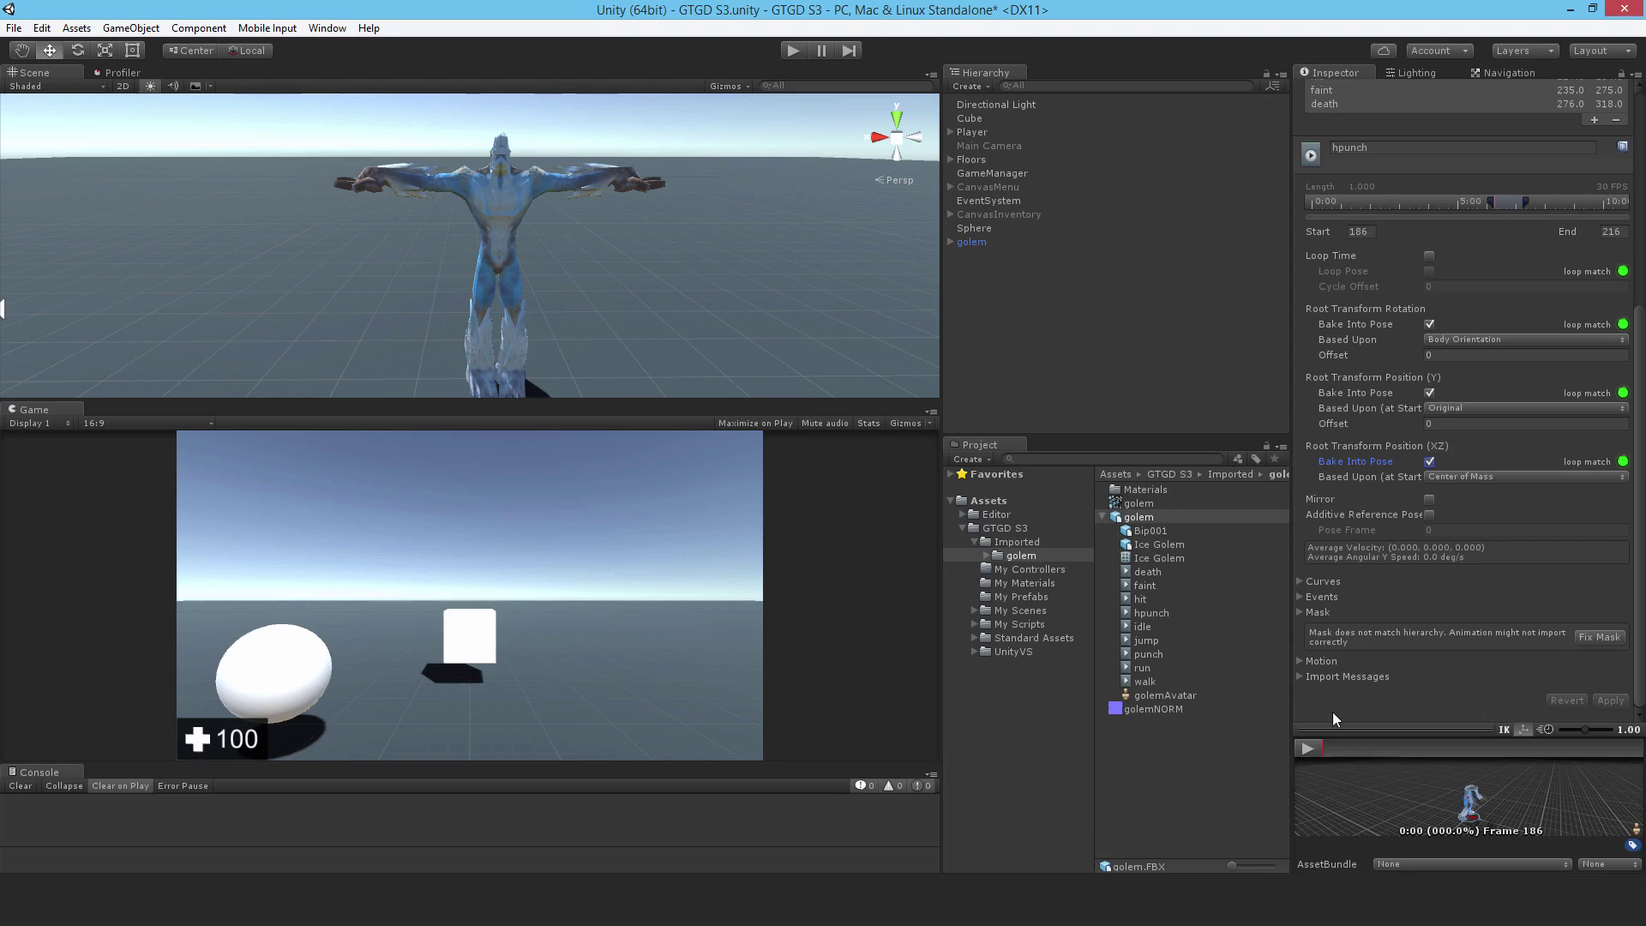
click(1305, 743)
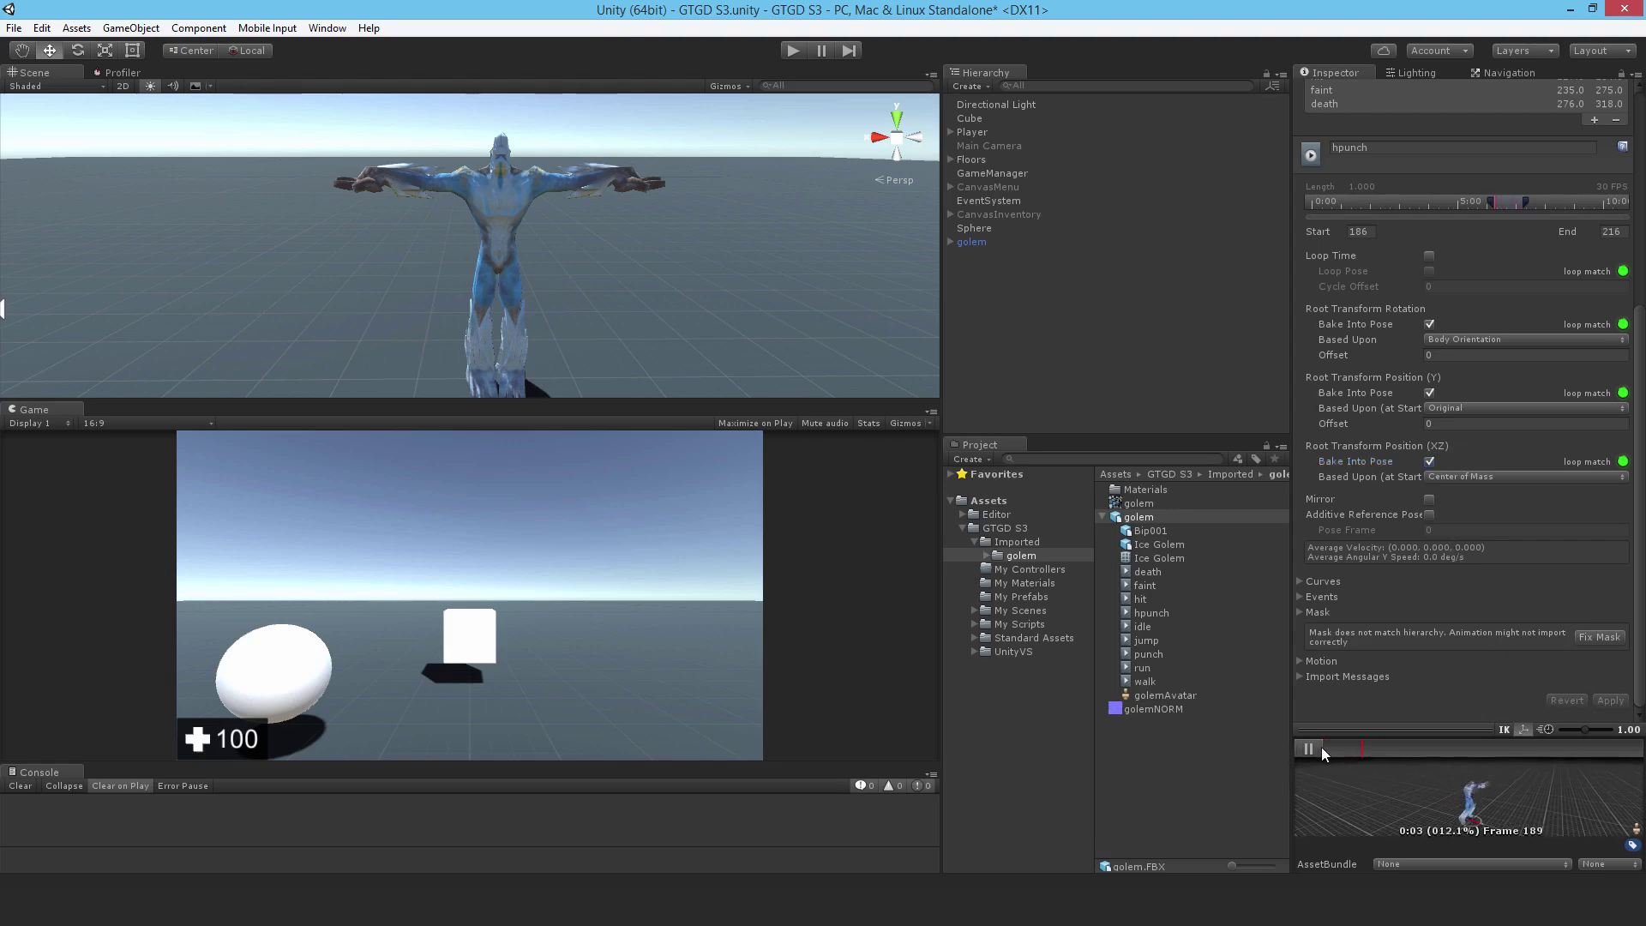
click(1315, 746)
scroll(1500, 597, up, 10)
scroll(1448, 515, up, 2)
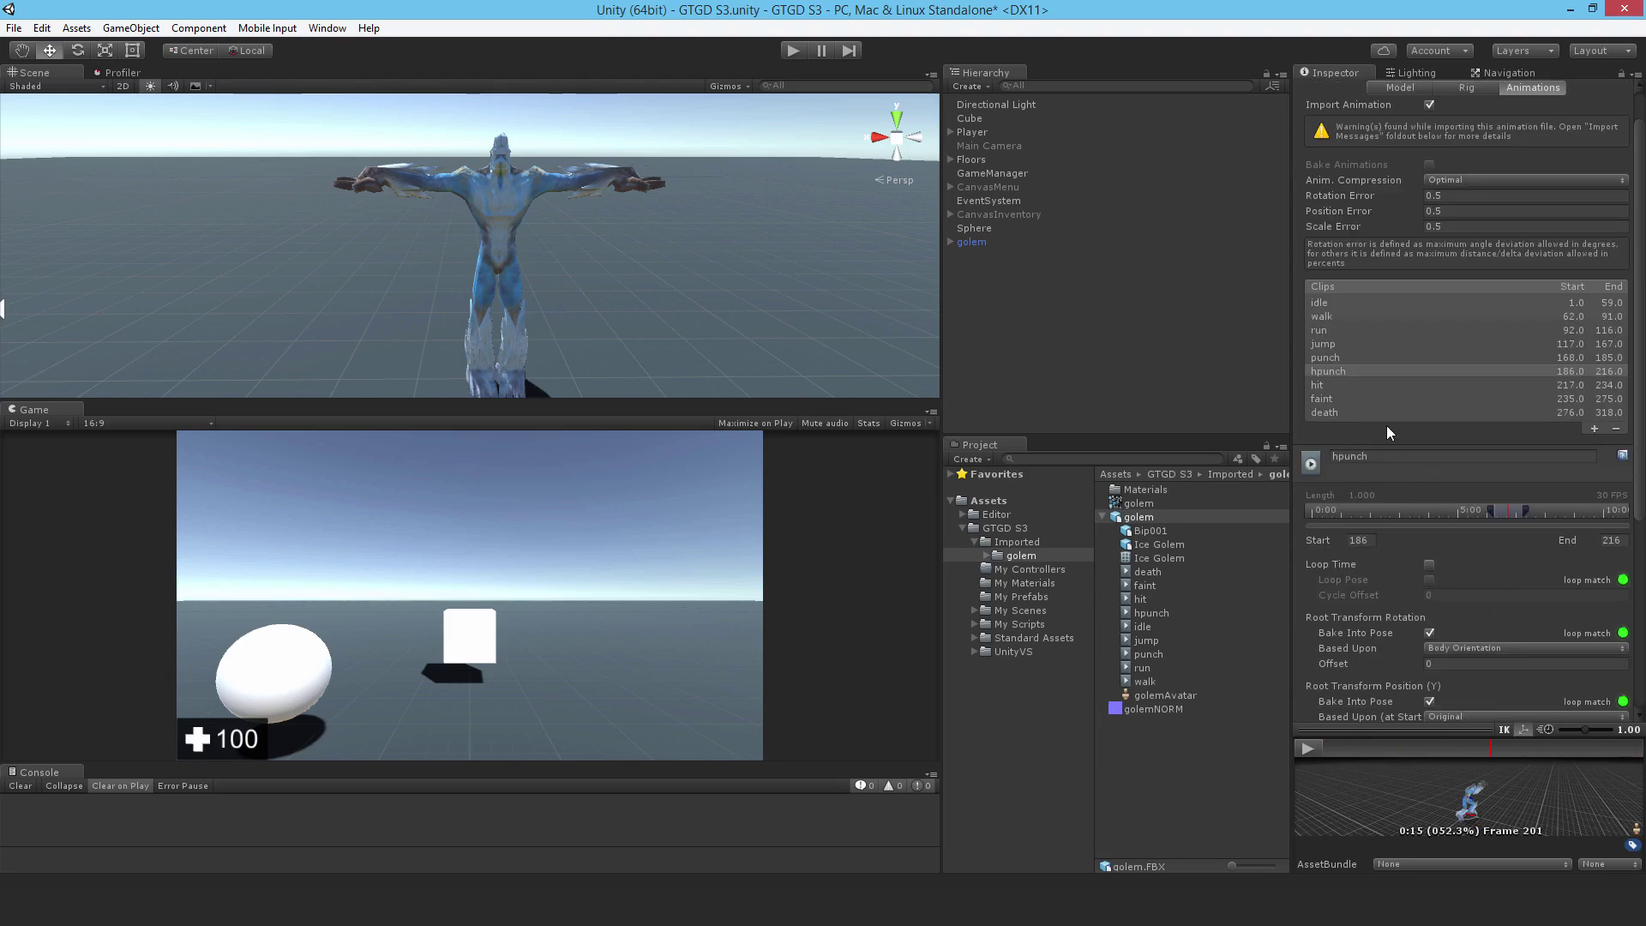
- Bake root rotation, Y position and XZ position into pose for the faint clip
click(1342, 402)
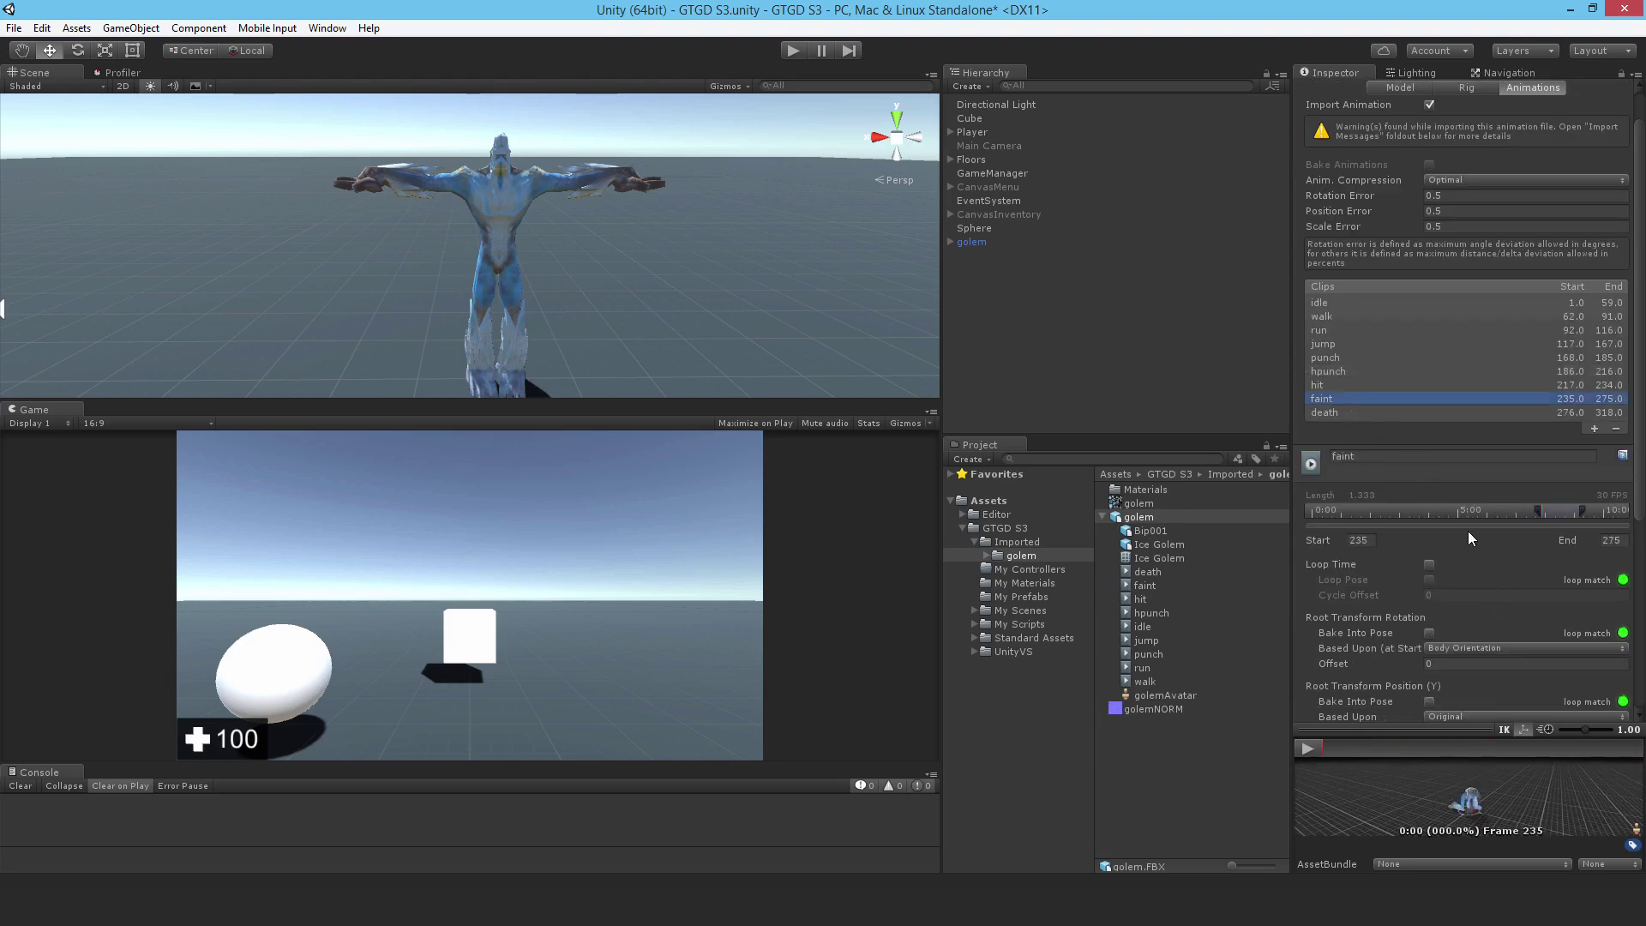
scroll(1467, 538, down, 2)
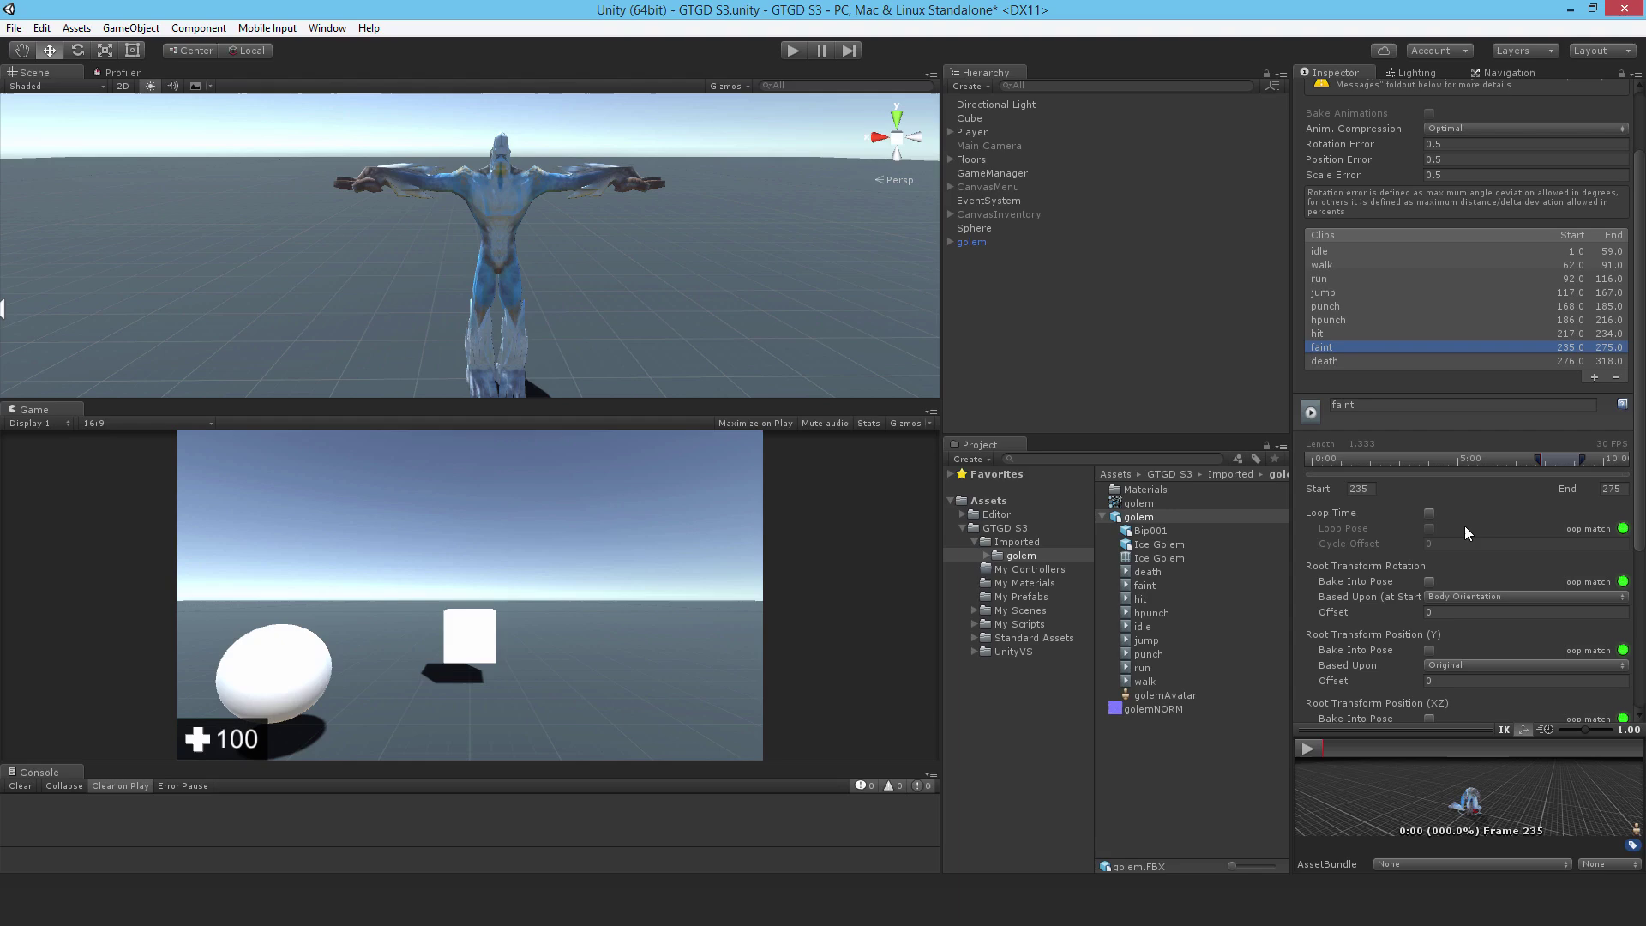
scroll(1454, 505, down, 4)
scroll(1455, 506, down, 2)
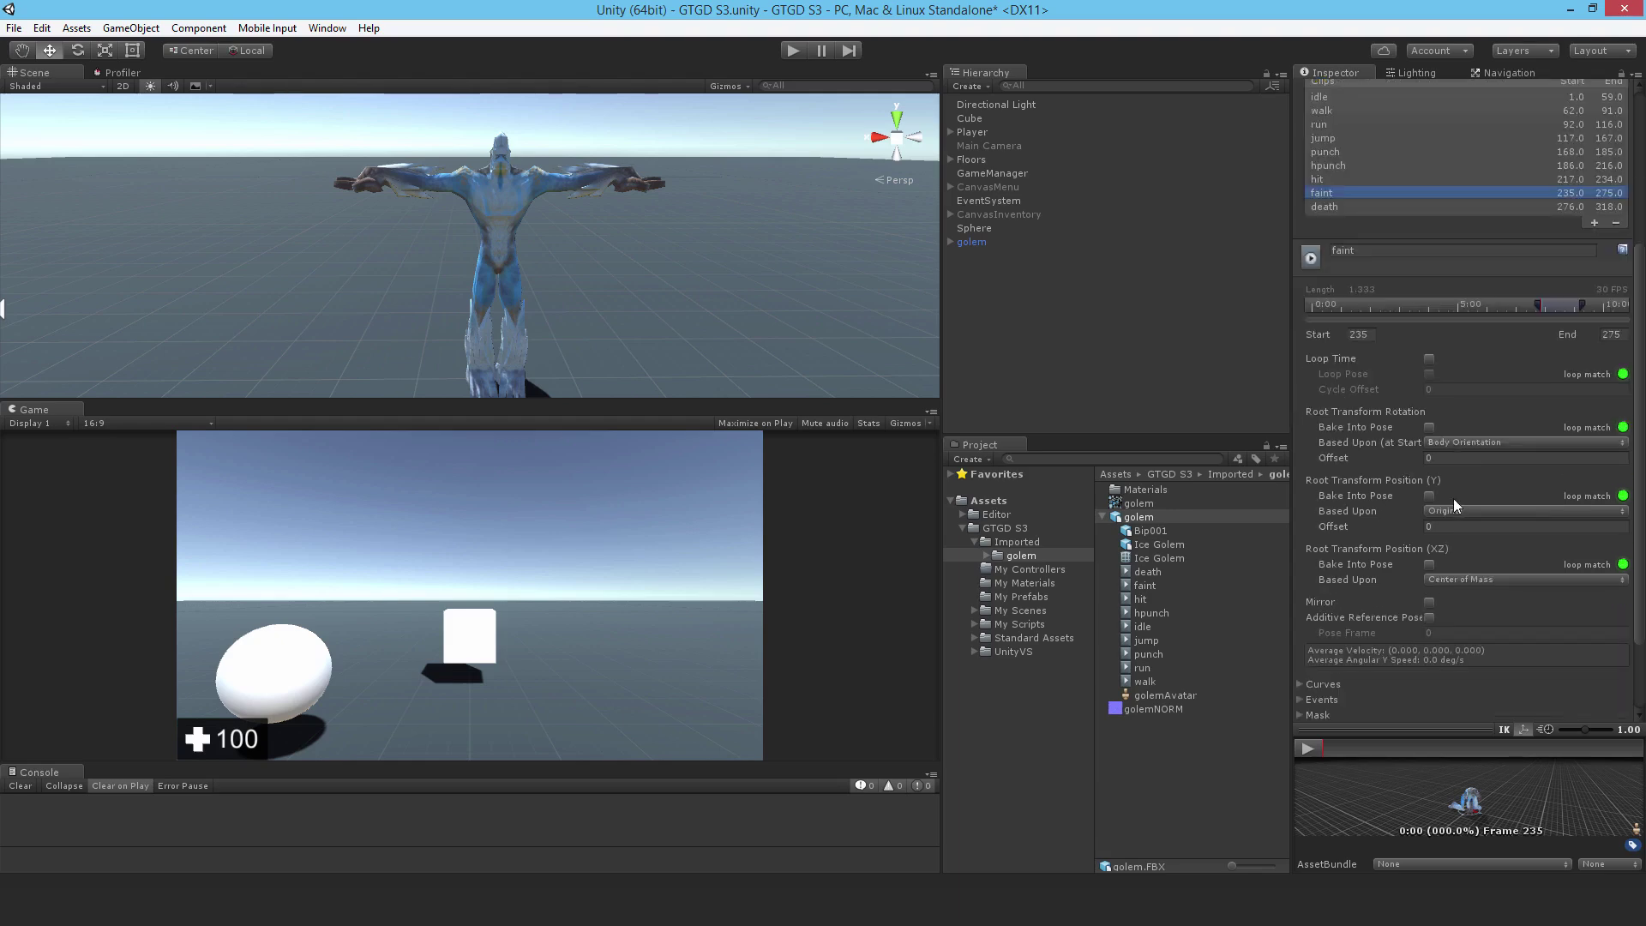
click(1429, 427)
click(1428, 495)
click(1429, 564)
scroll(1520, 518, down, 2)
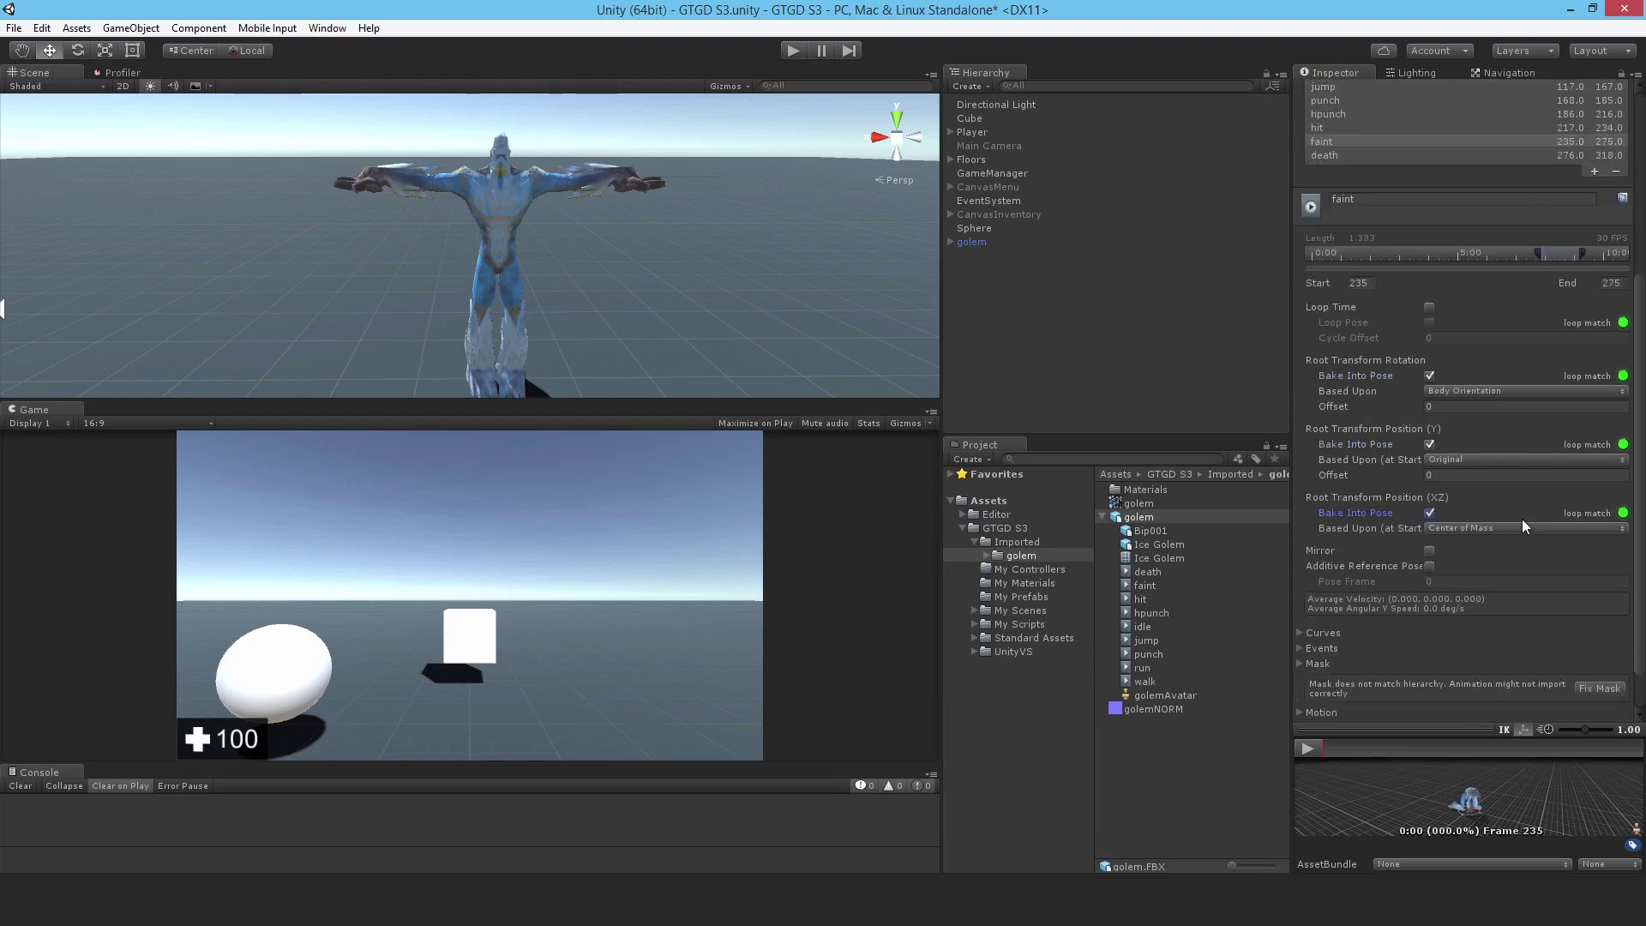
scroll(1521, 518, down, 2)
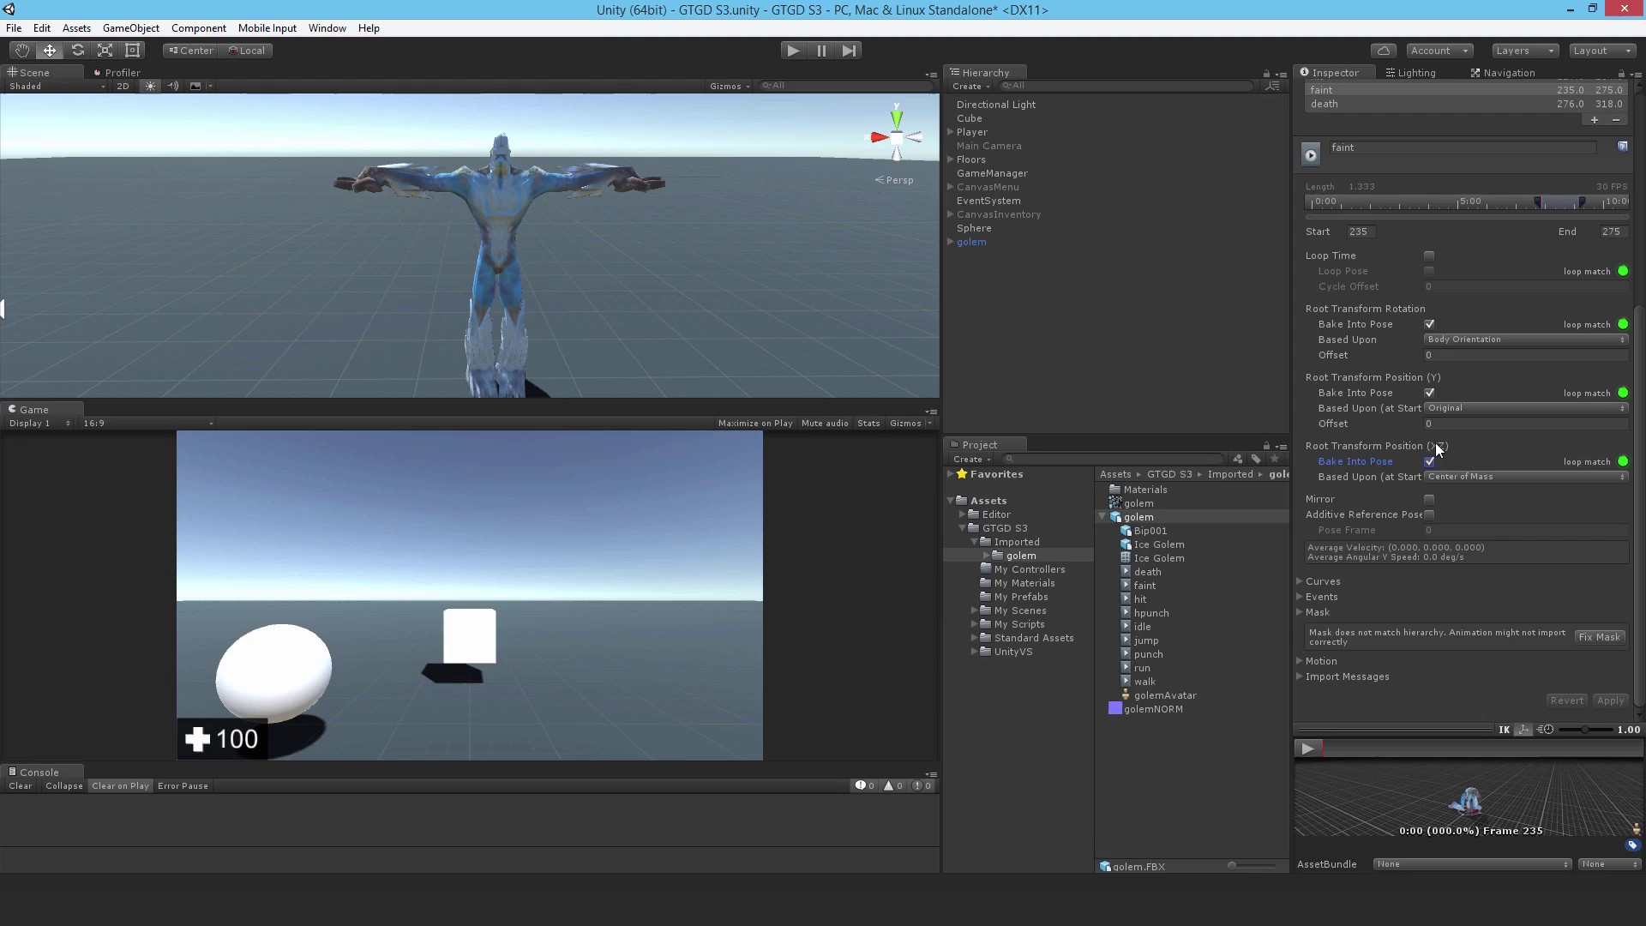
scroll(1438, 450, up, 8)
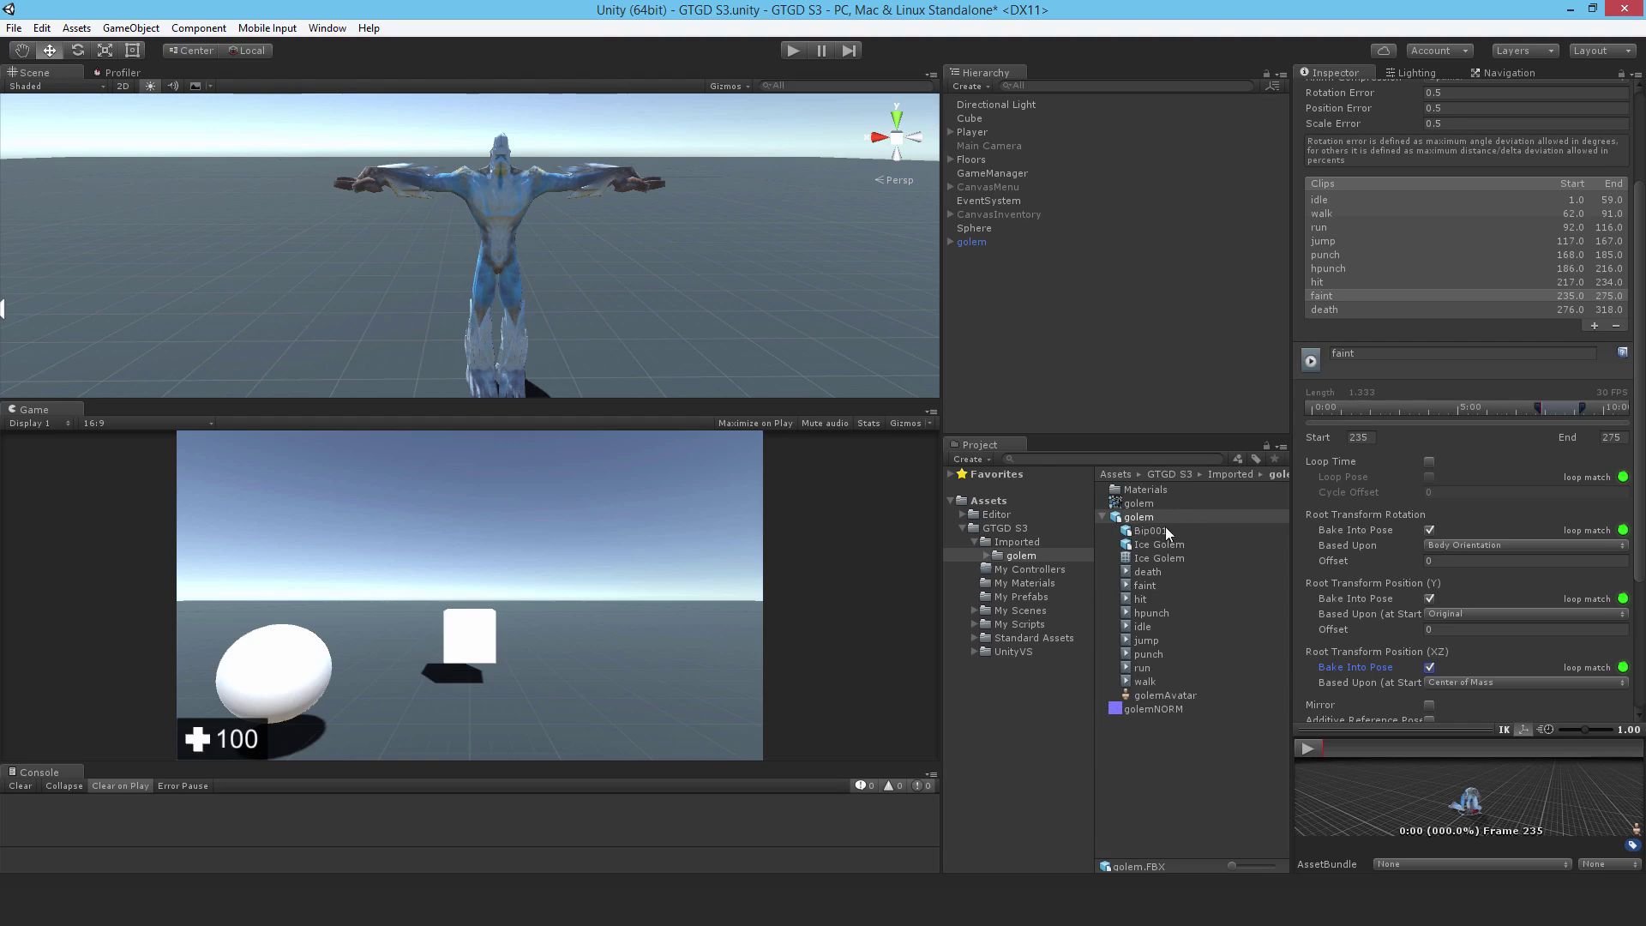
- Create an Animator Controller named 'Golem Controller' in My Controllers
click(319, 29)
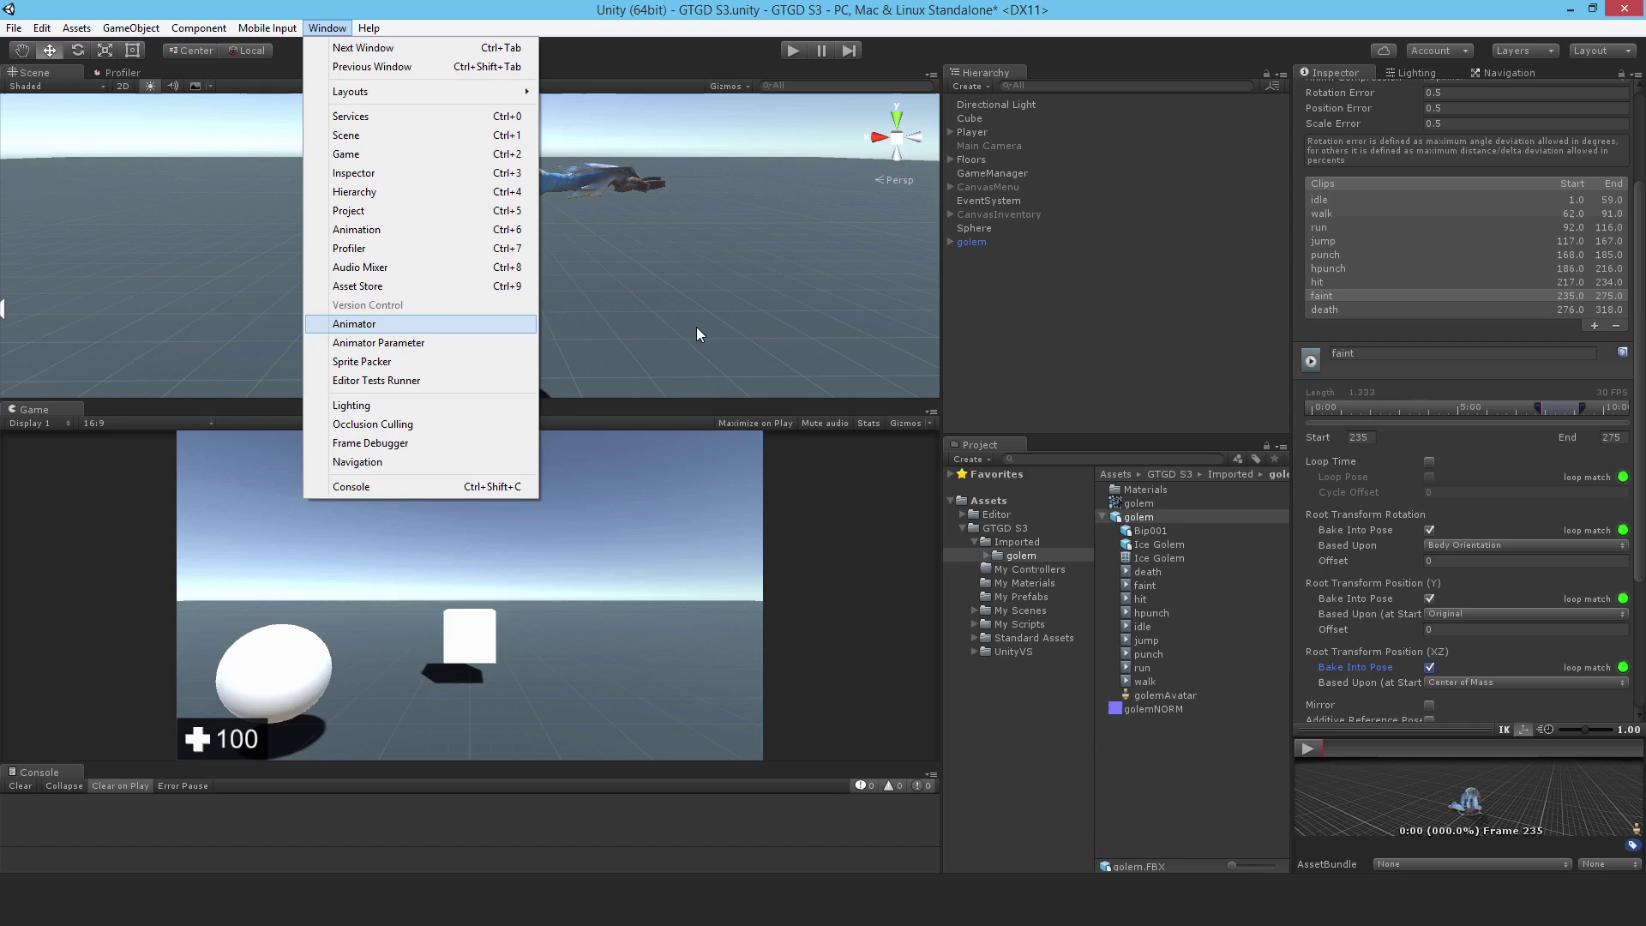
click(1025, 569)
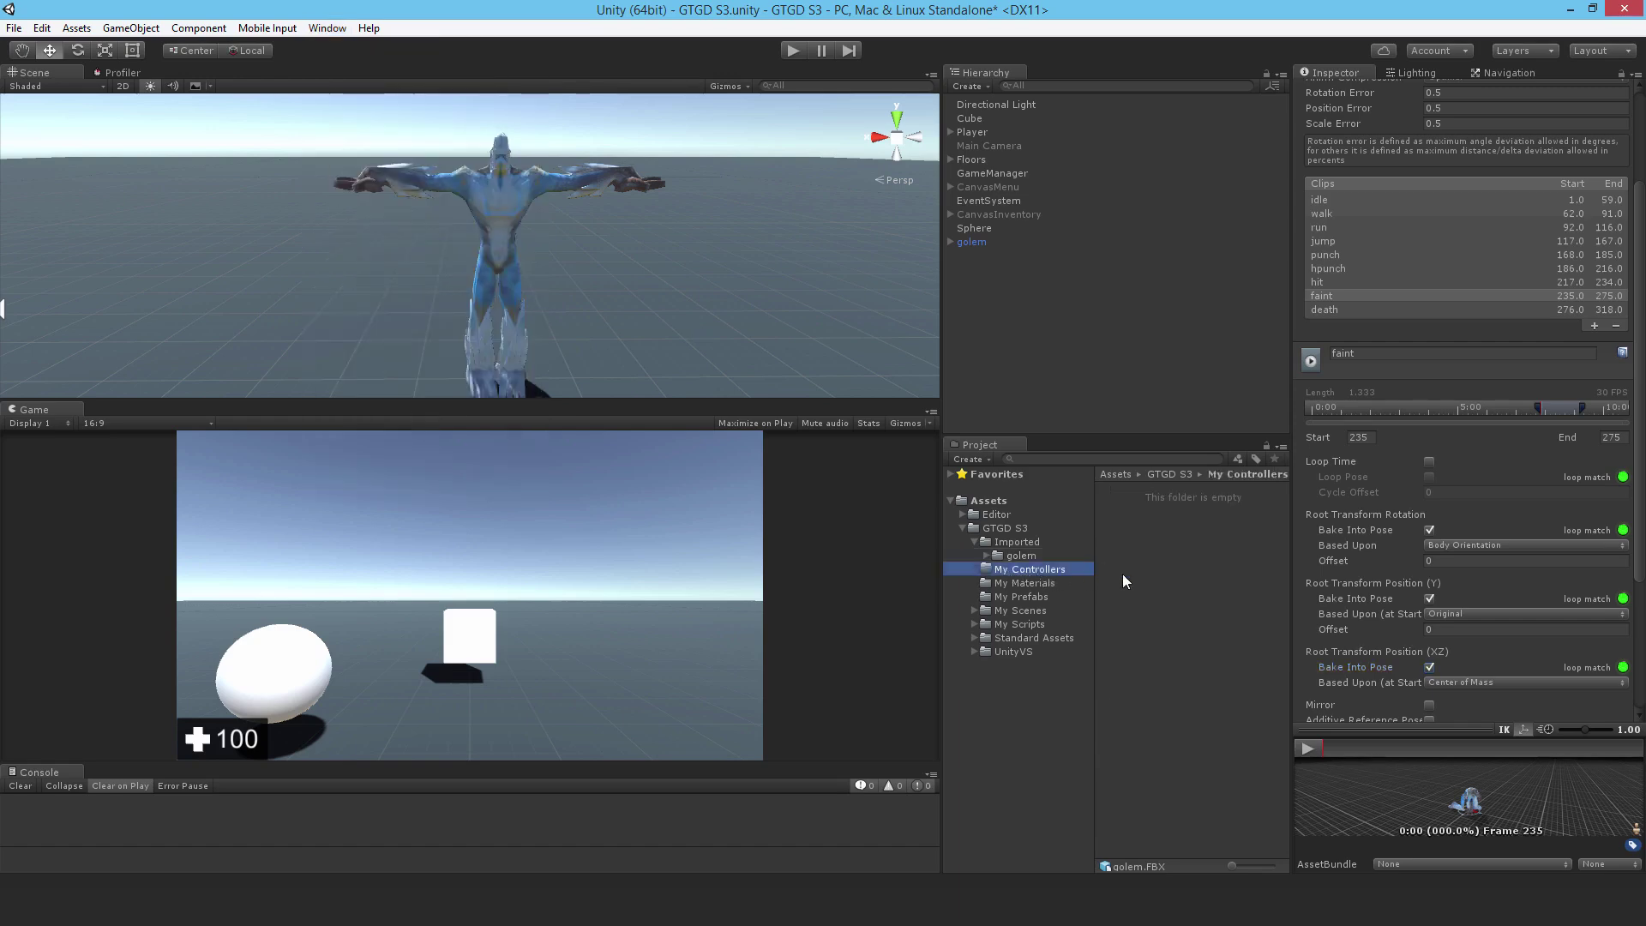
right_click(1149, 549)
mouse_move(1255, 560)
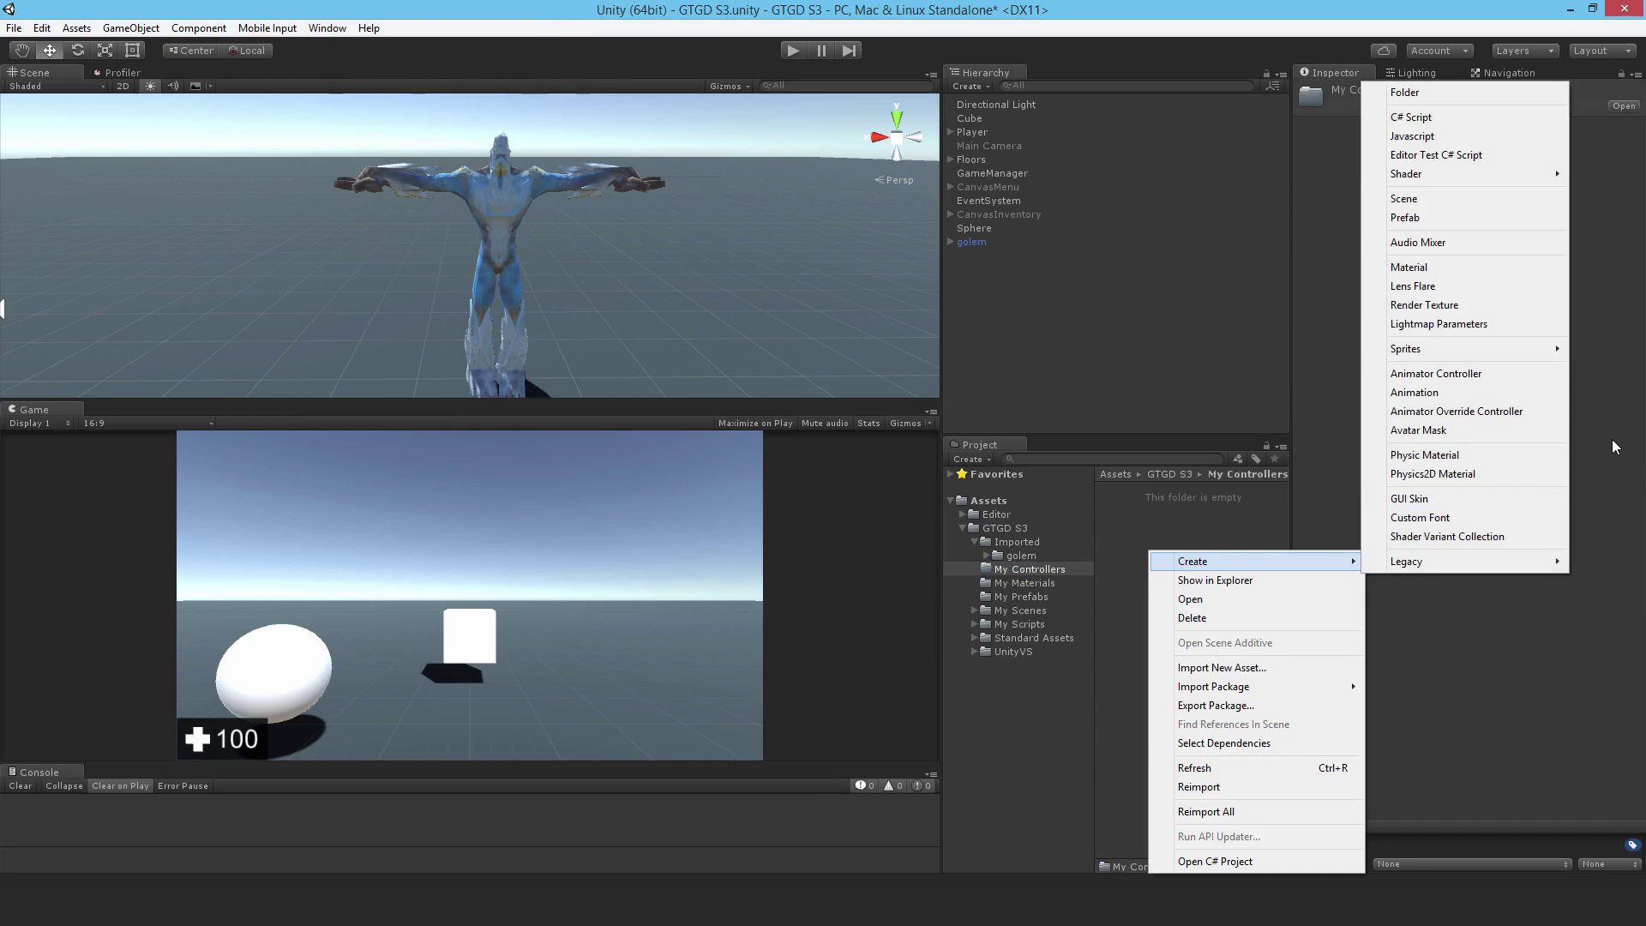
click(1428, 374)
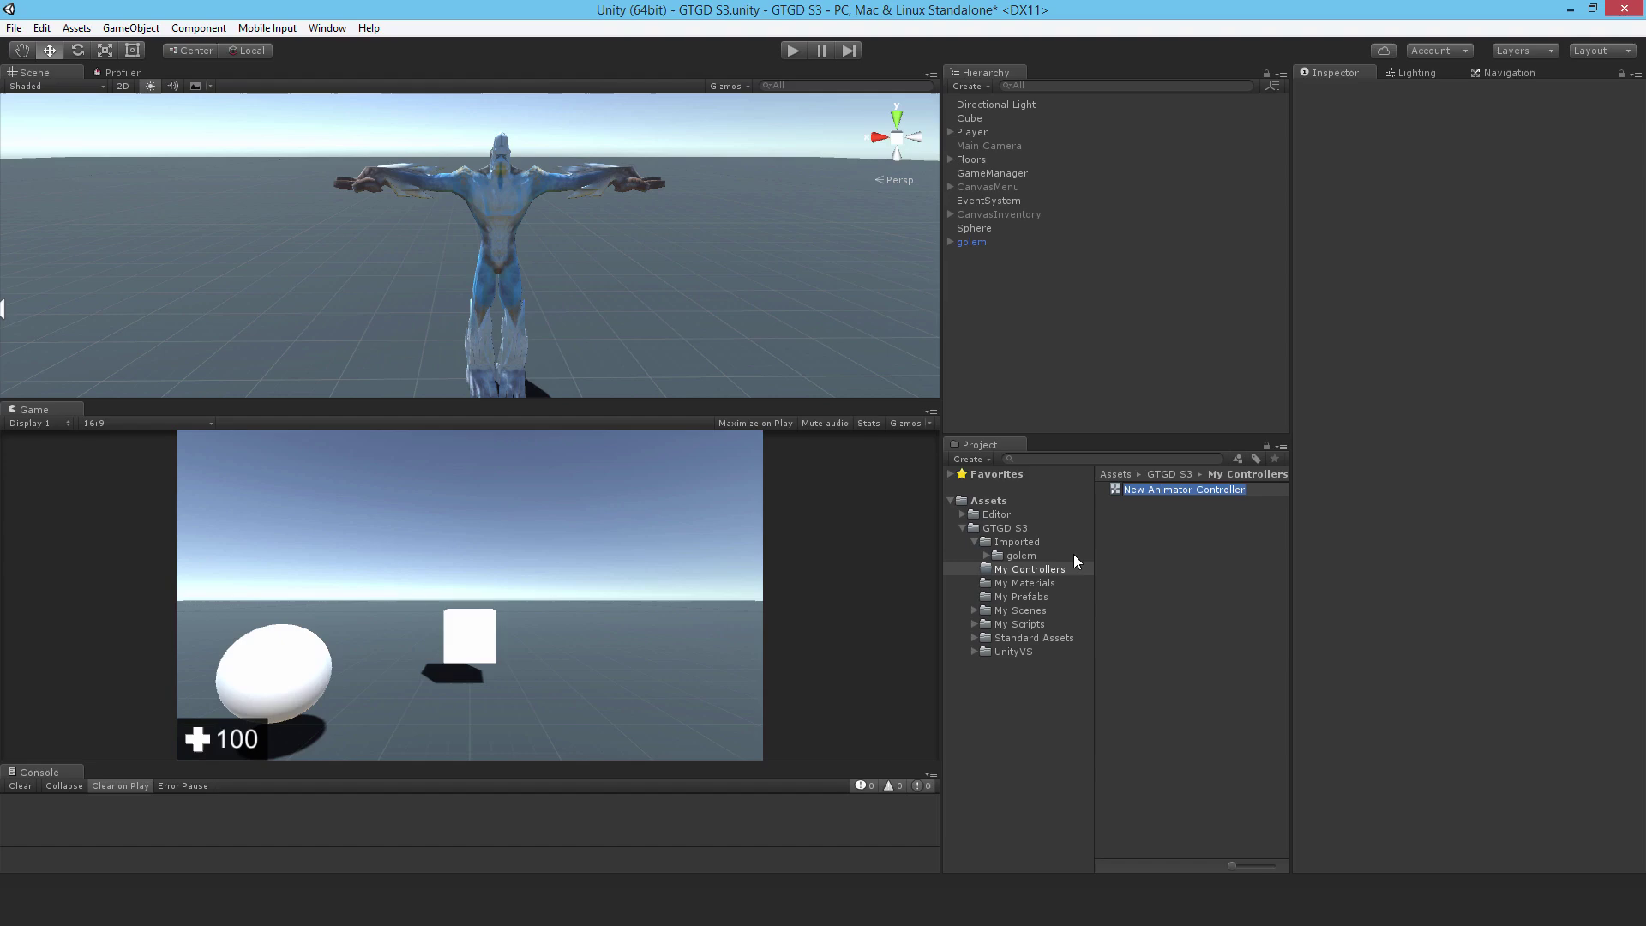
text(Golem)
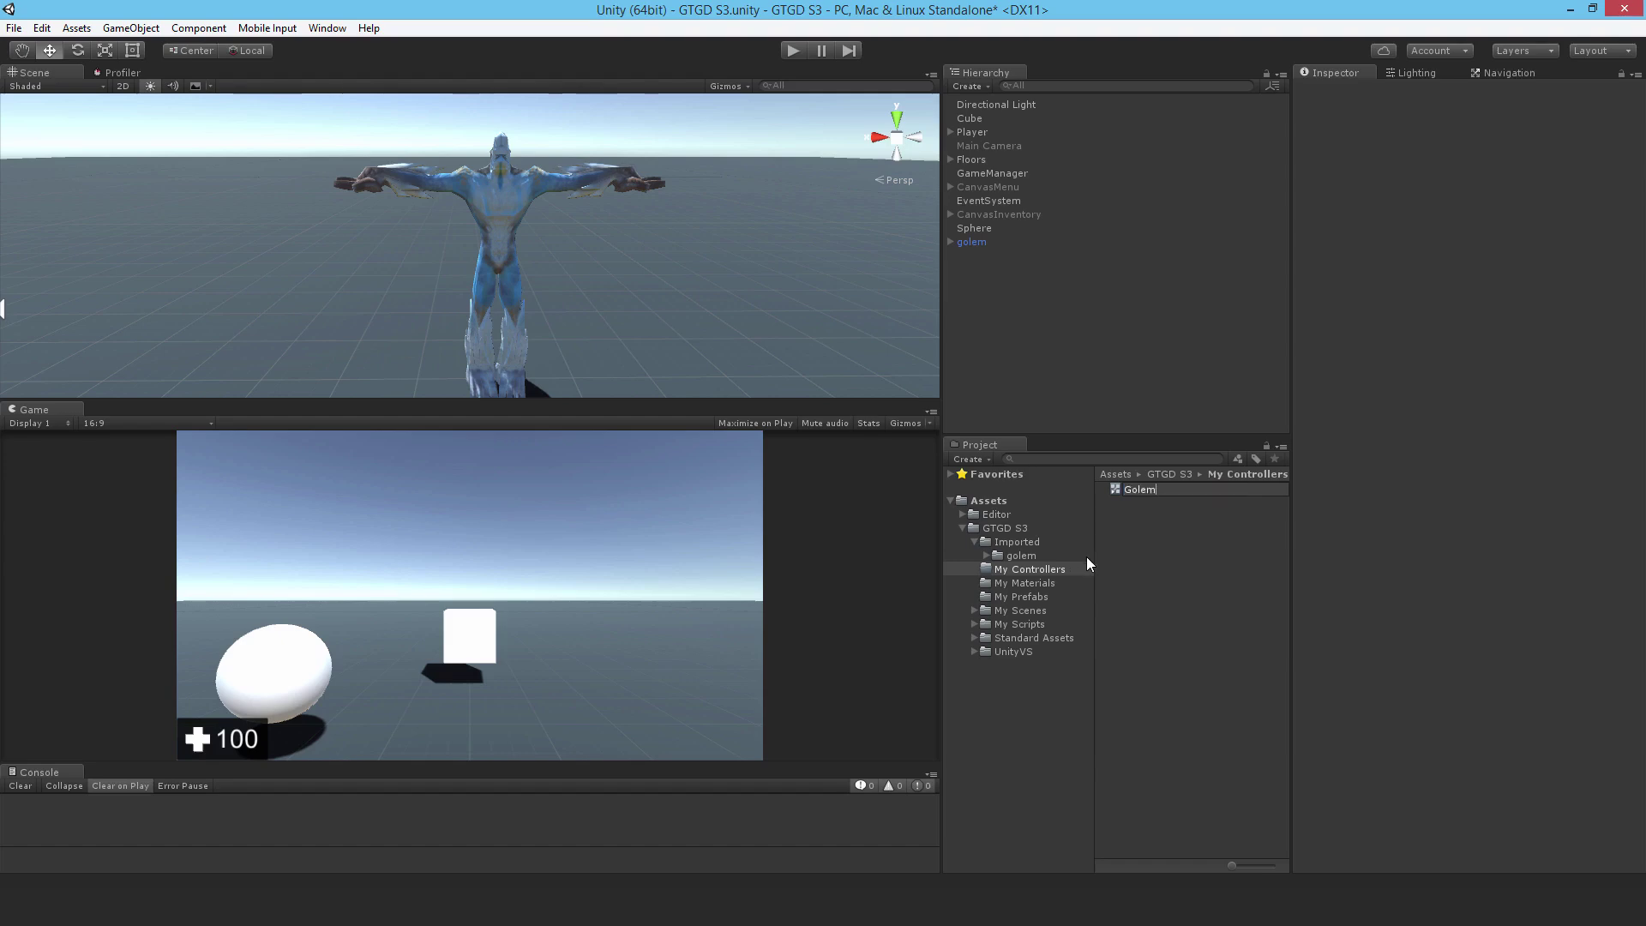
text( Contro)
text(ller)
key(Return)
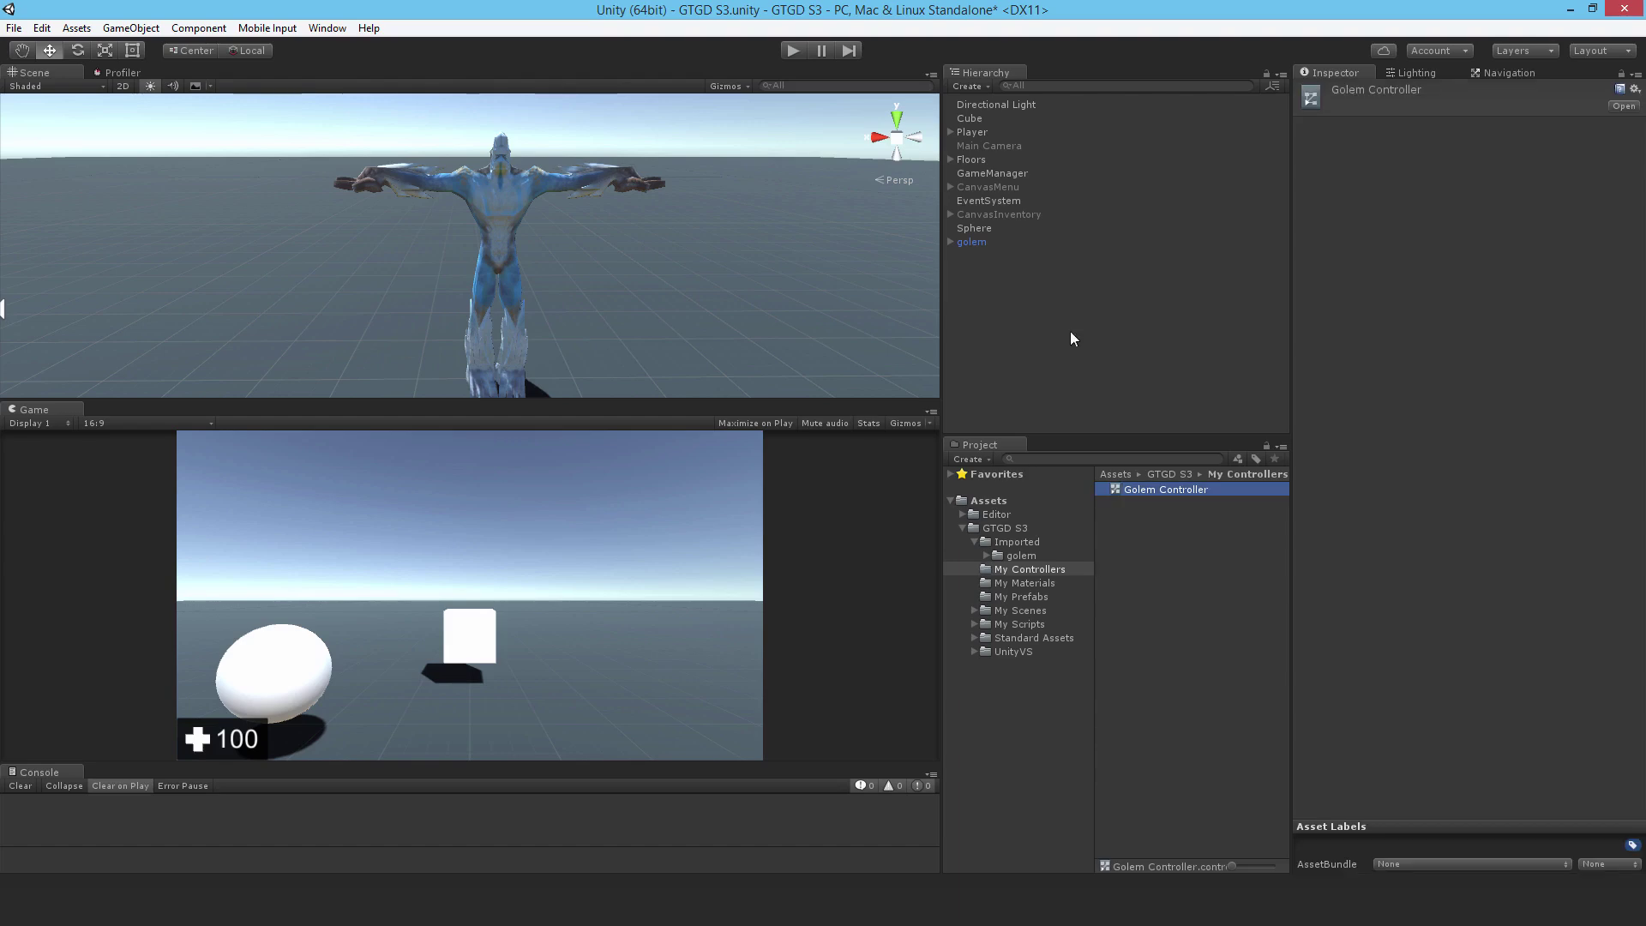
- Assign Golem Controller to the golem's Animator Controller field
click(979, 241)
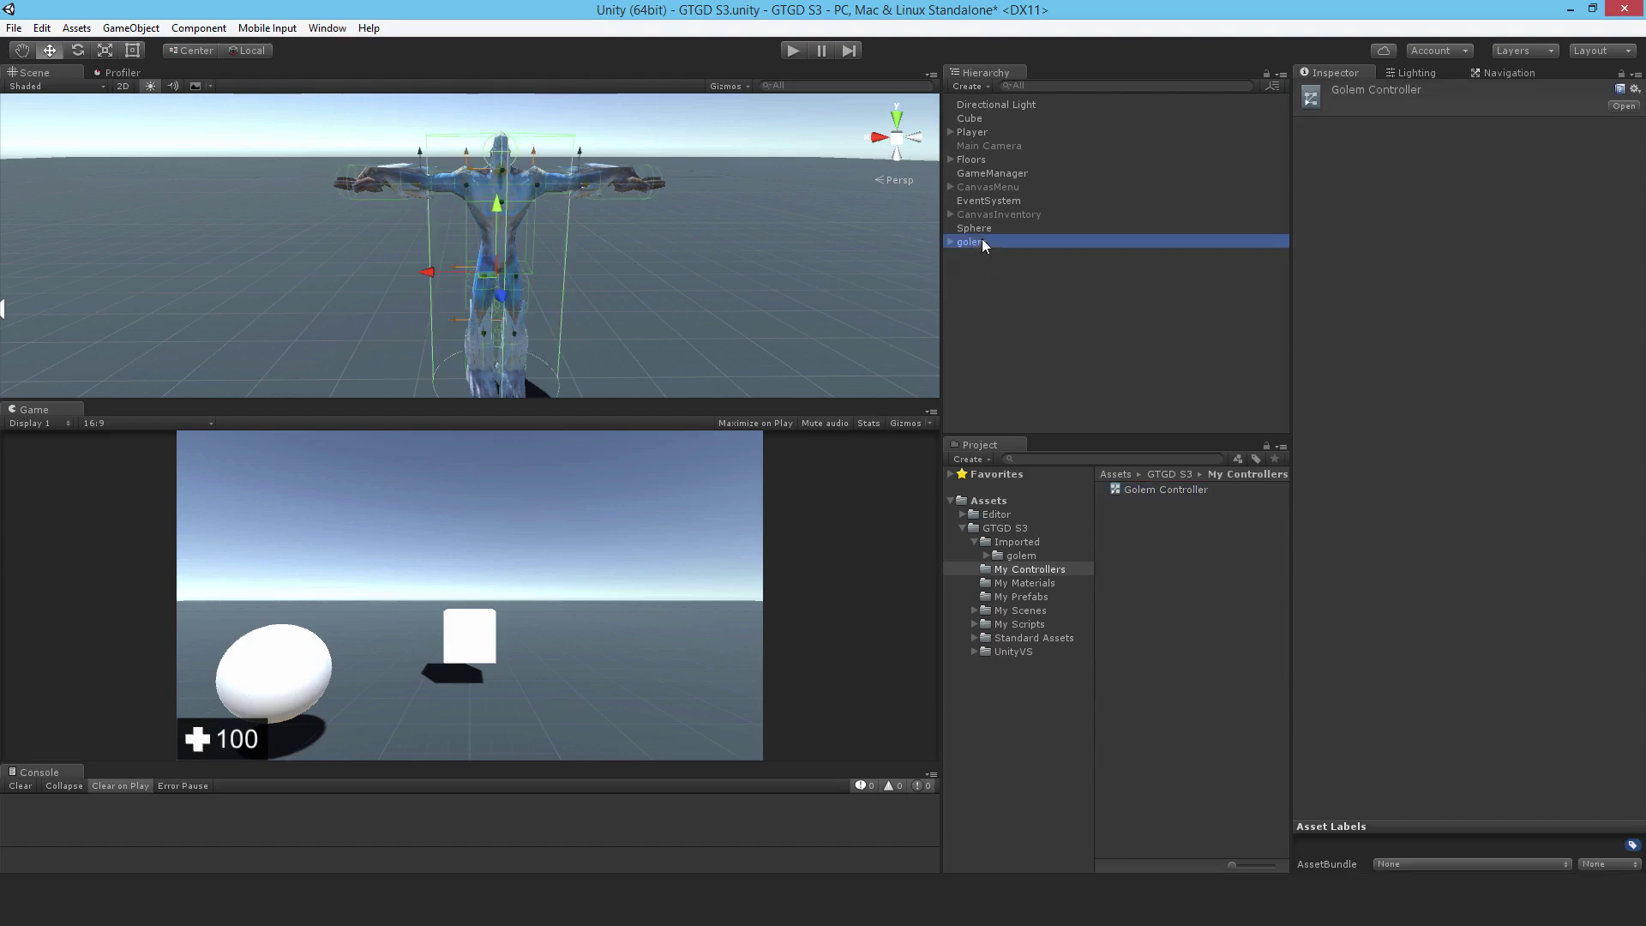
drag(1141, 482, 1144, 487)
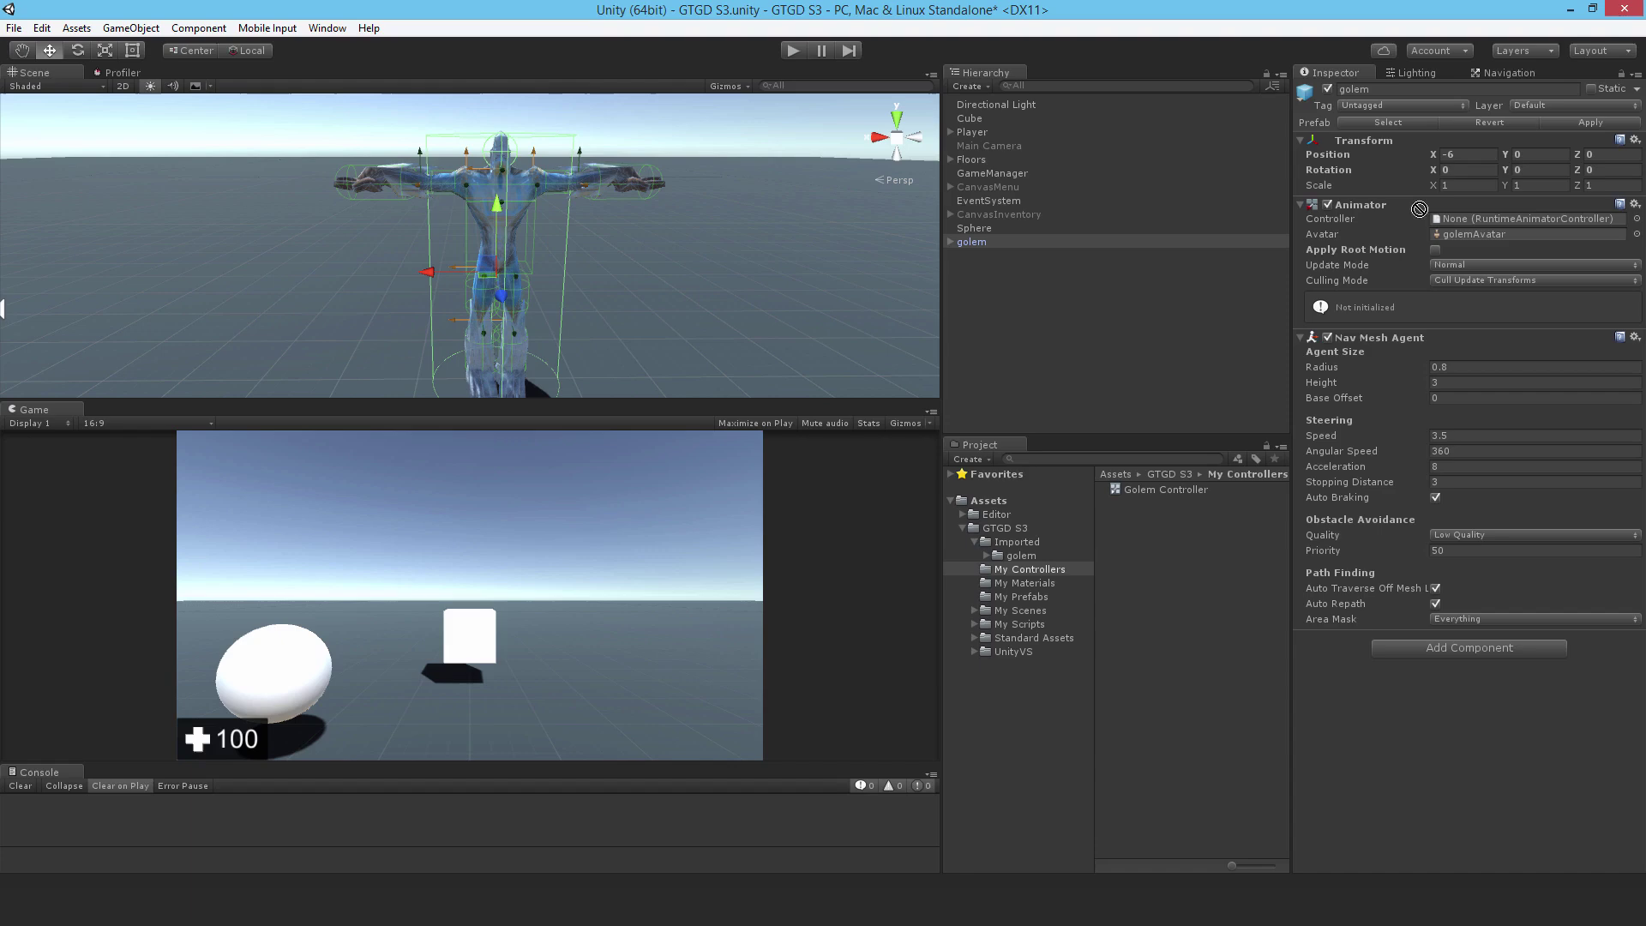
drag(1419, 209, 1479, 217)
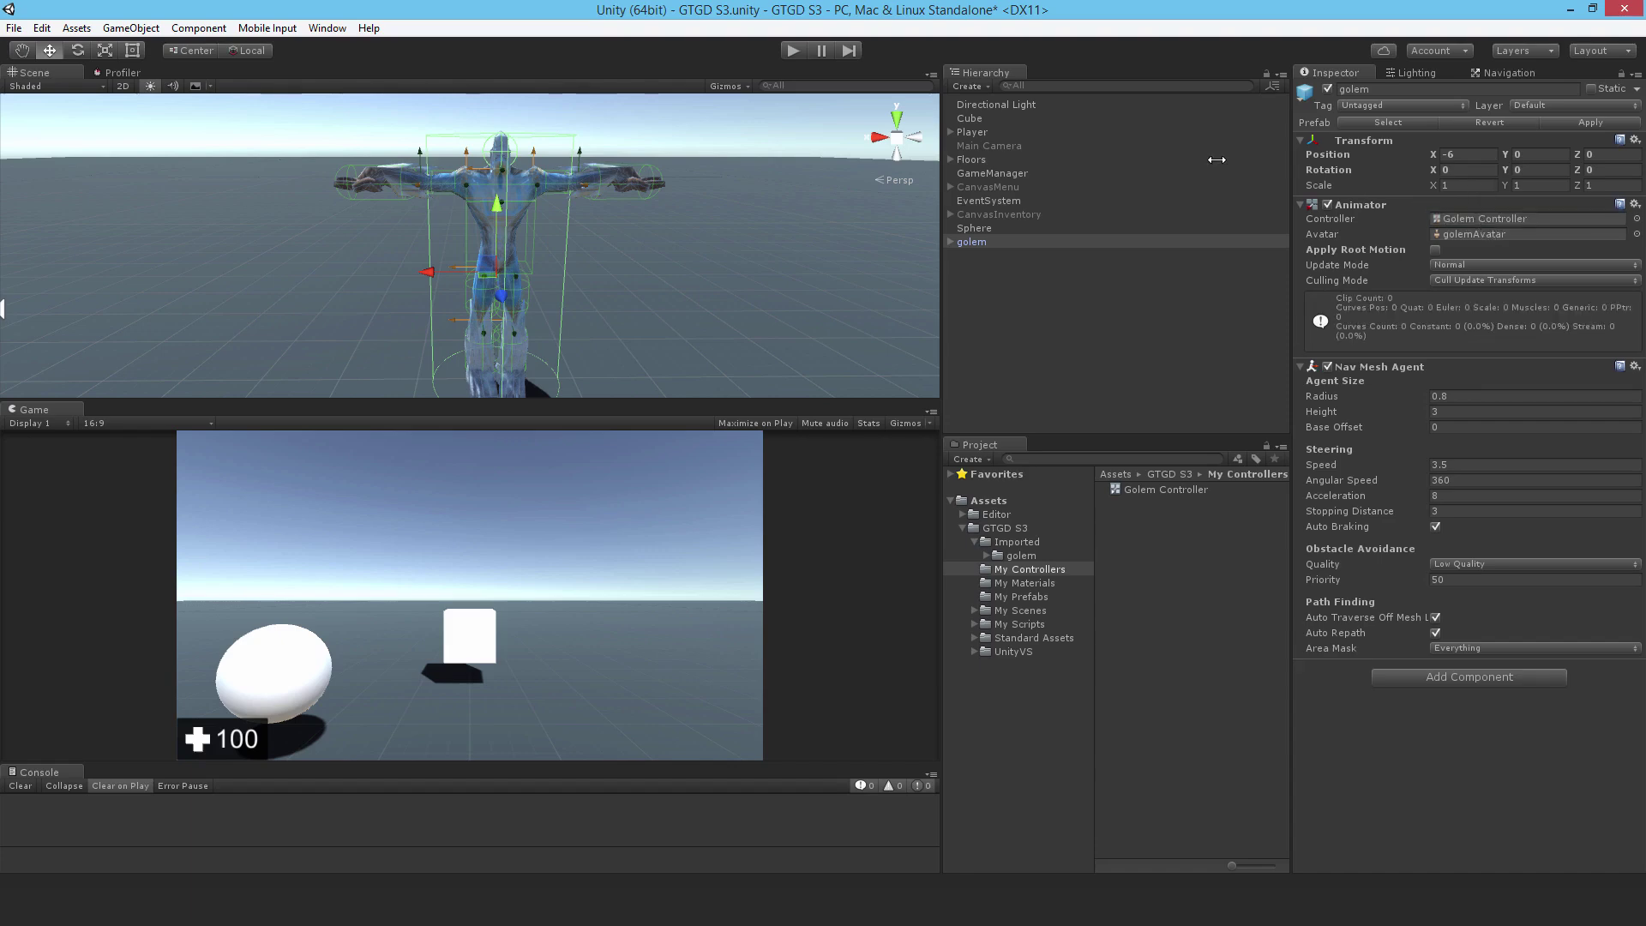
- Open the Animator window showing the Golem Controller state graph
click(328, 27)
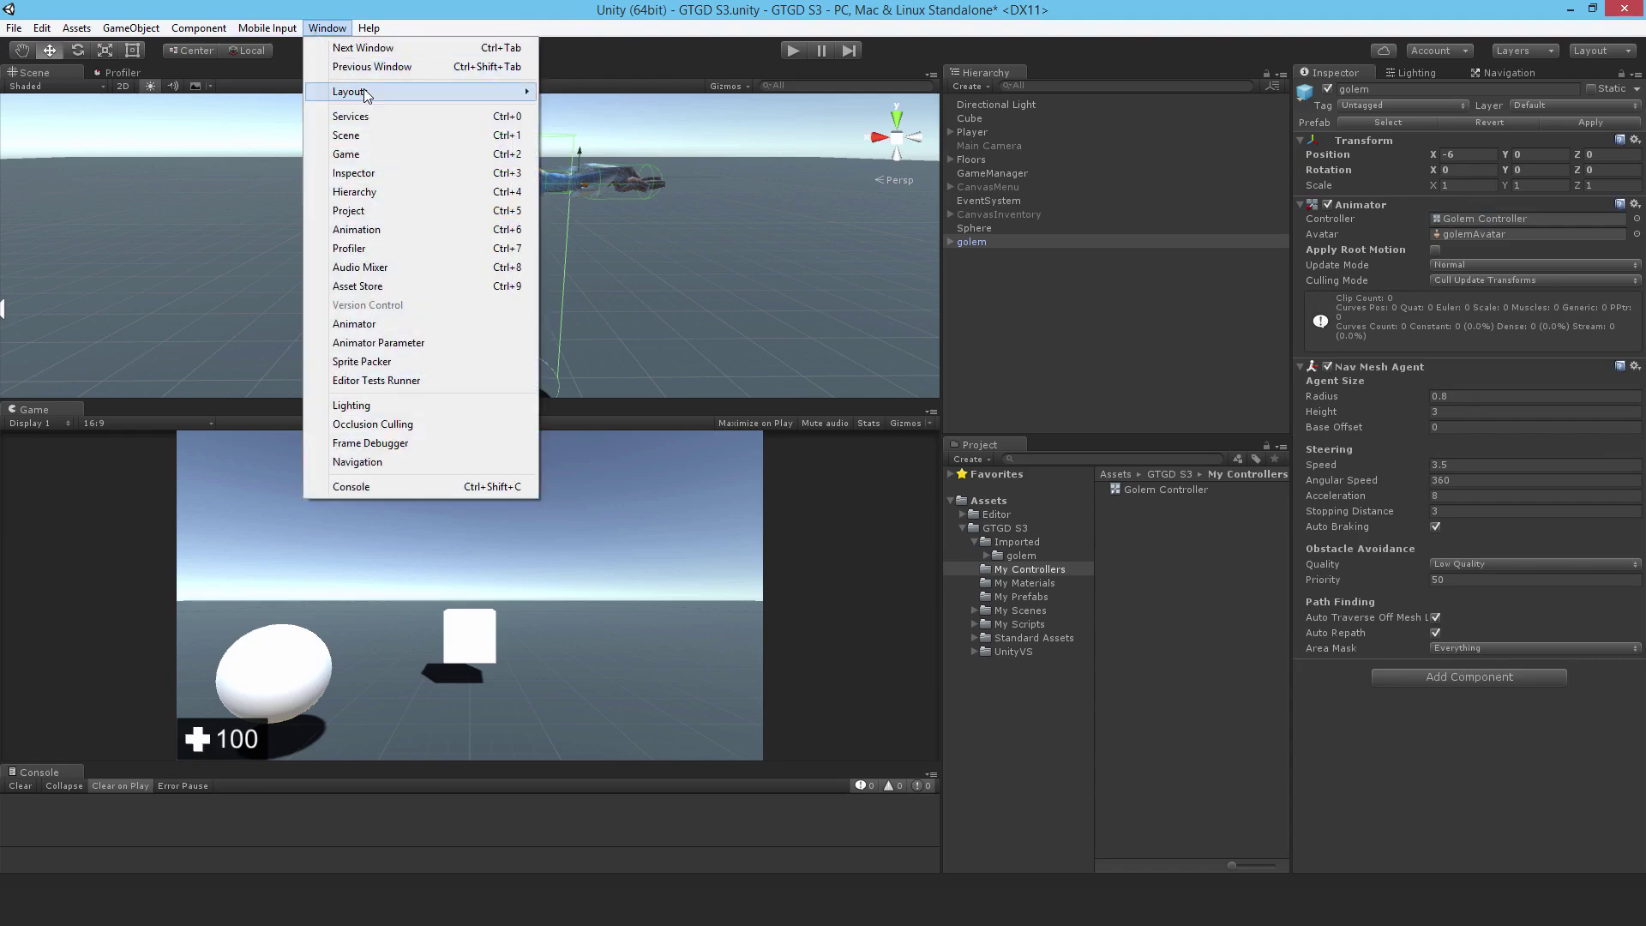
click(343, 324)
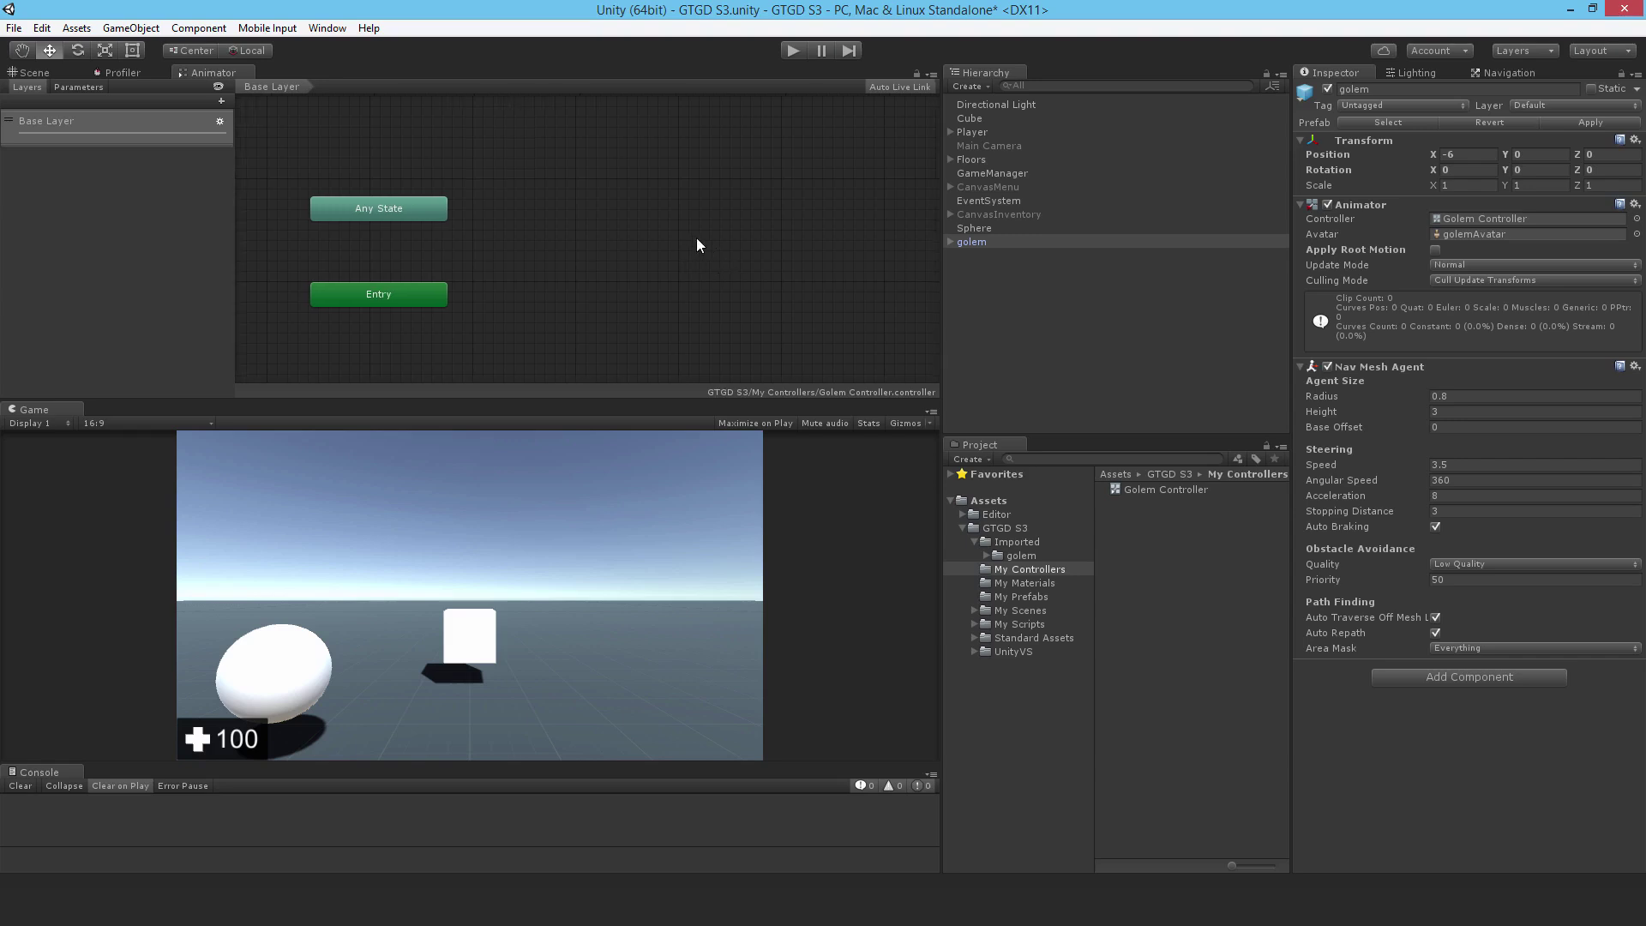
middle_drag(696, 238, 598, 269)
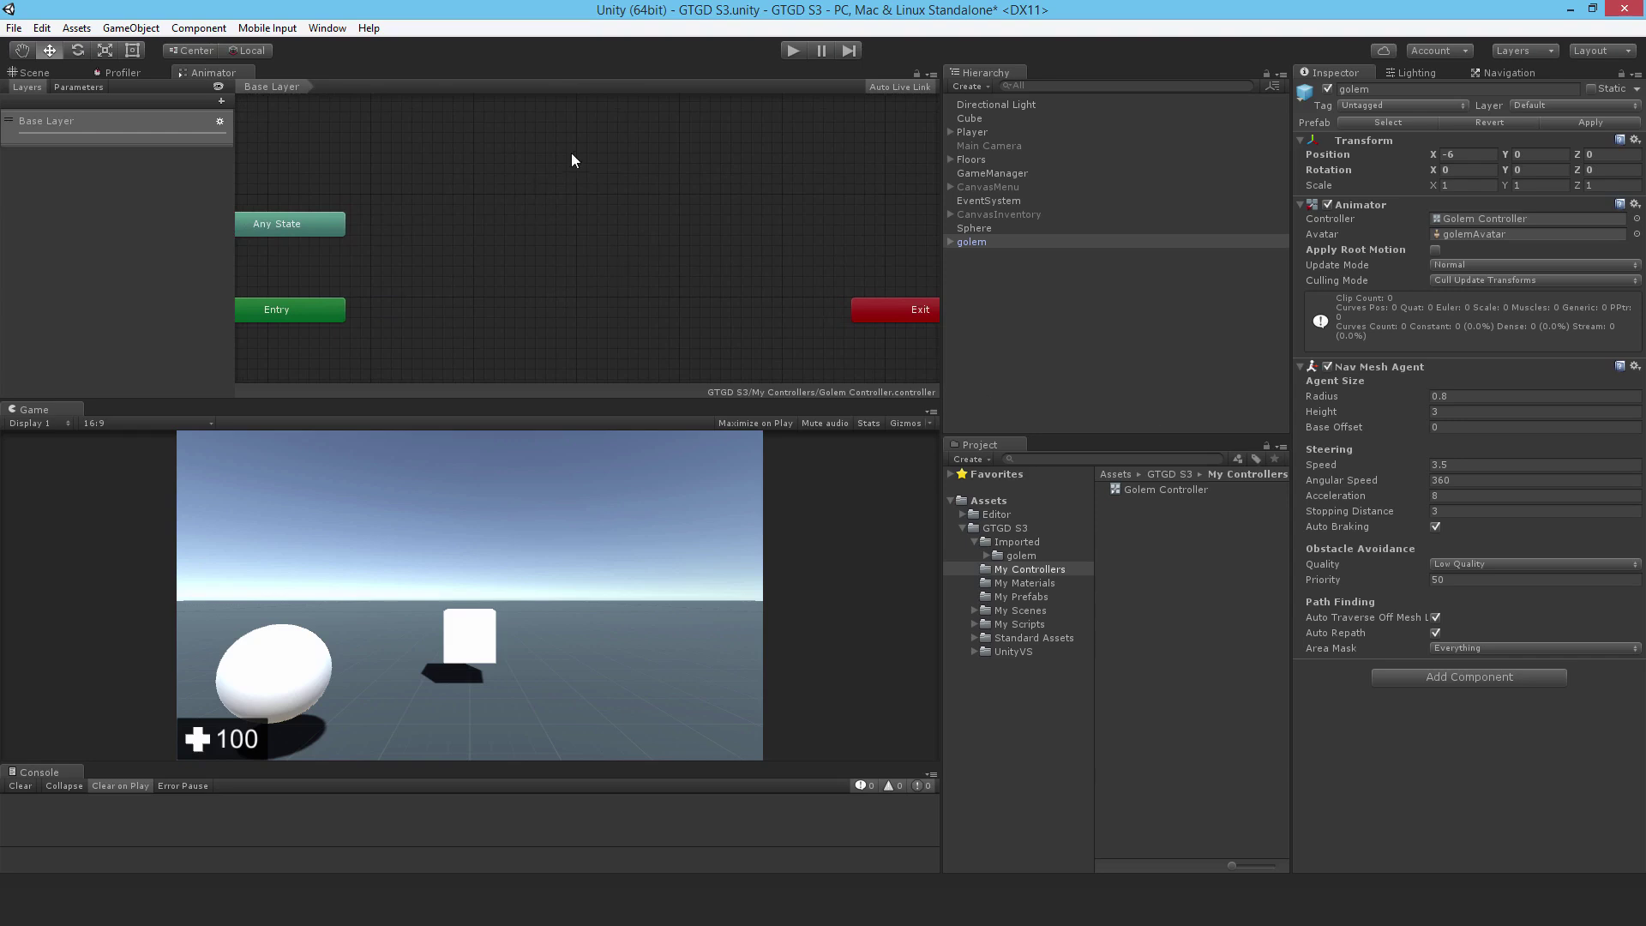
- Add hpunch, idle, walk and faint clips as states and arrange them
click(1033, 555)
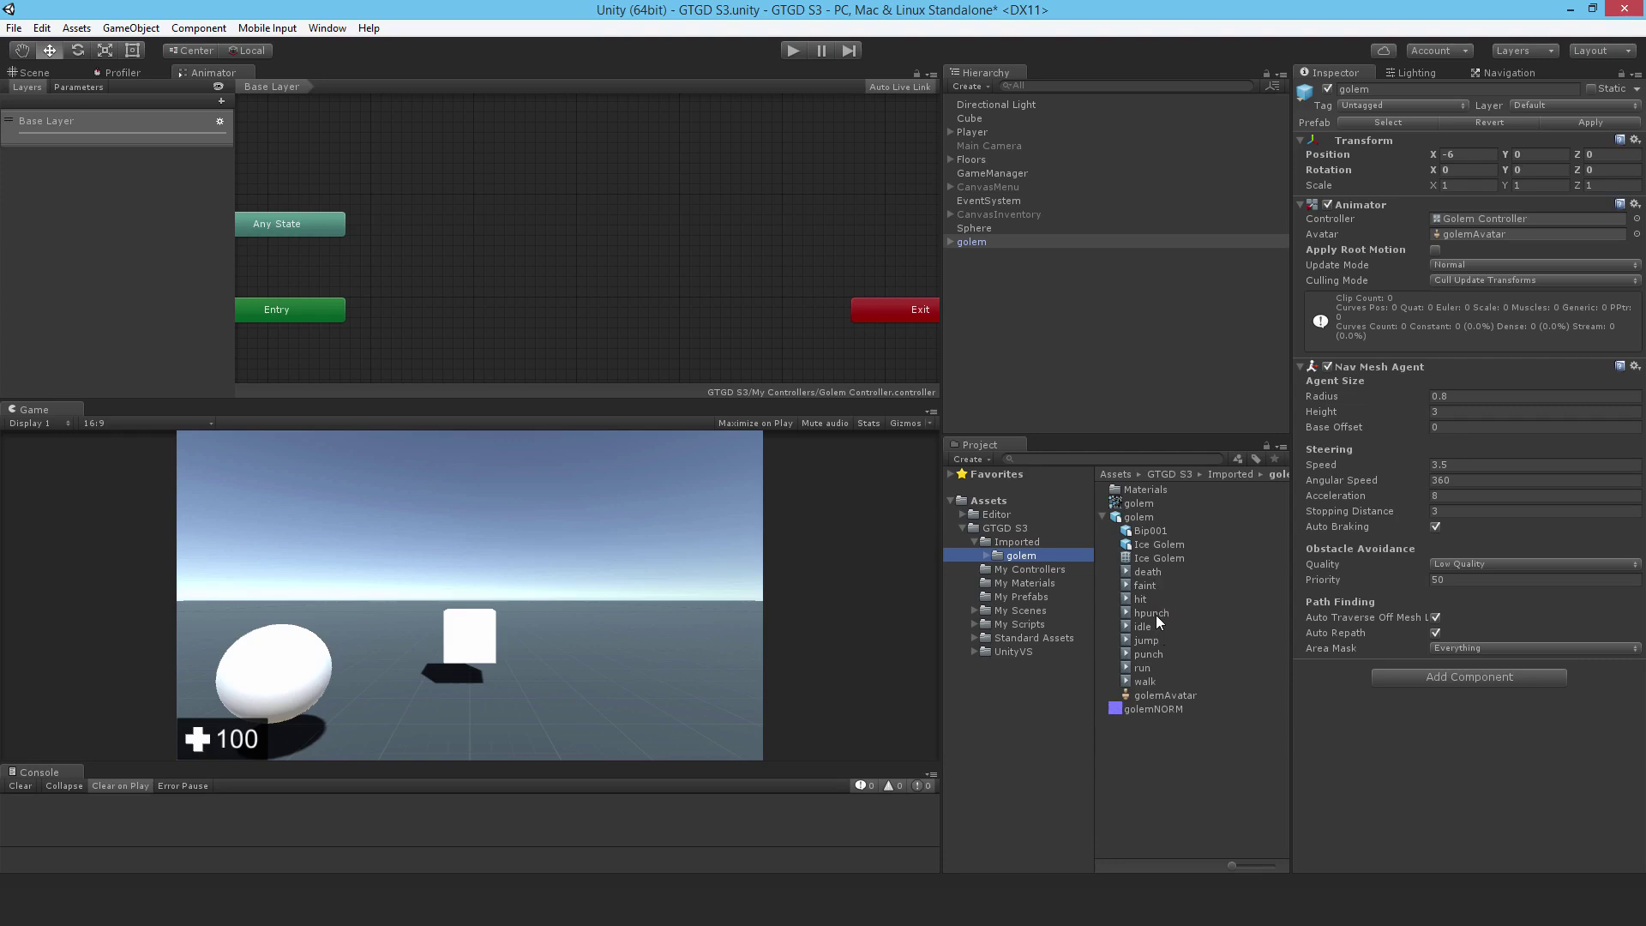
drag(1155, 615, 648, 259)
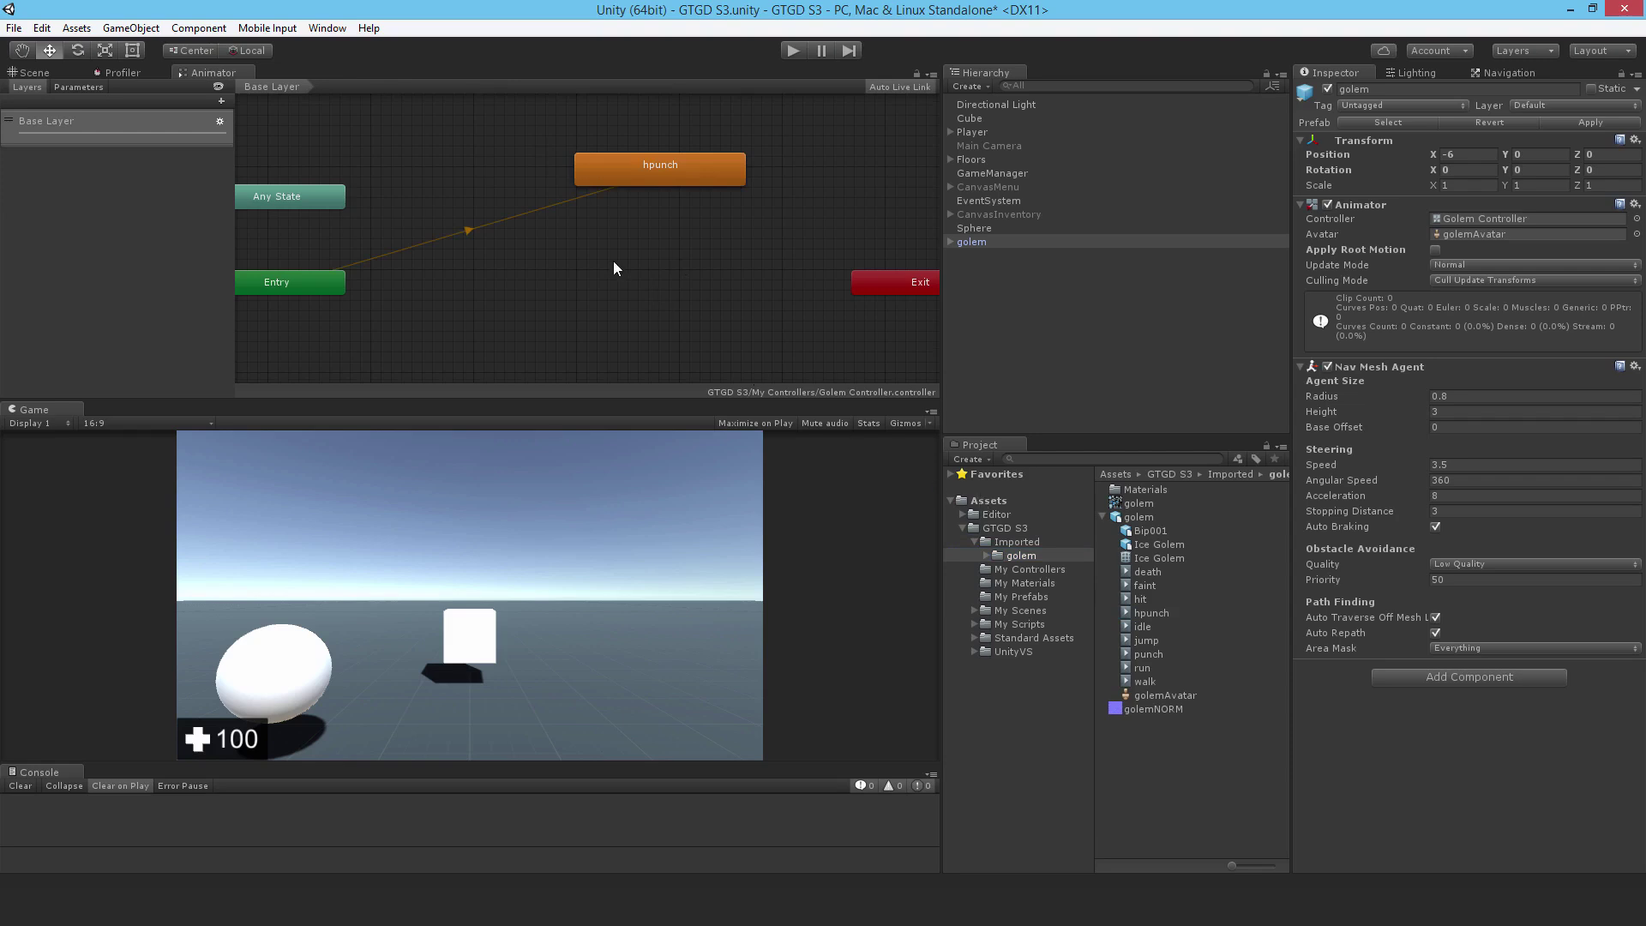
drag(1135, 626, 821, 197)
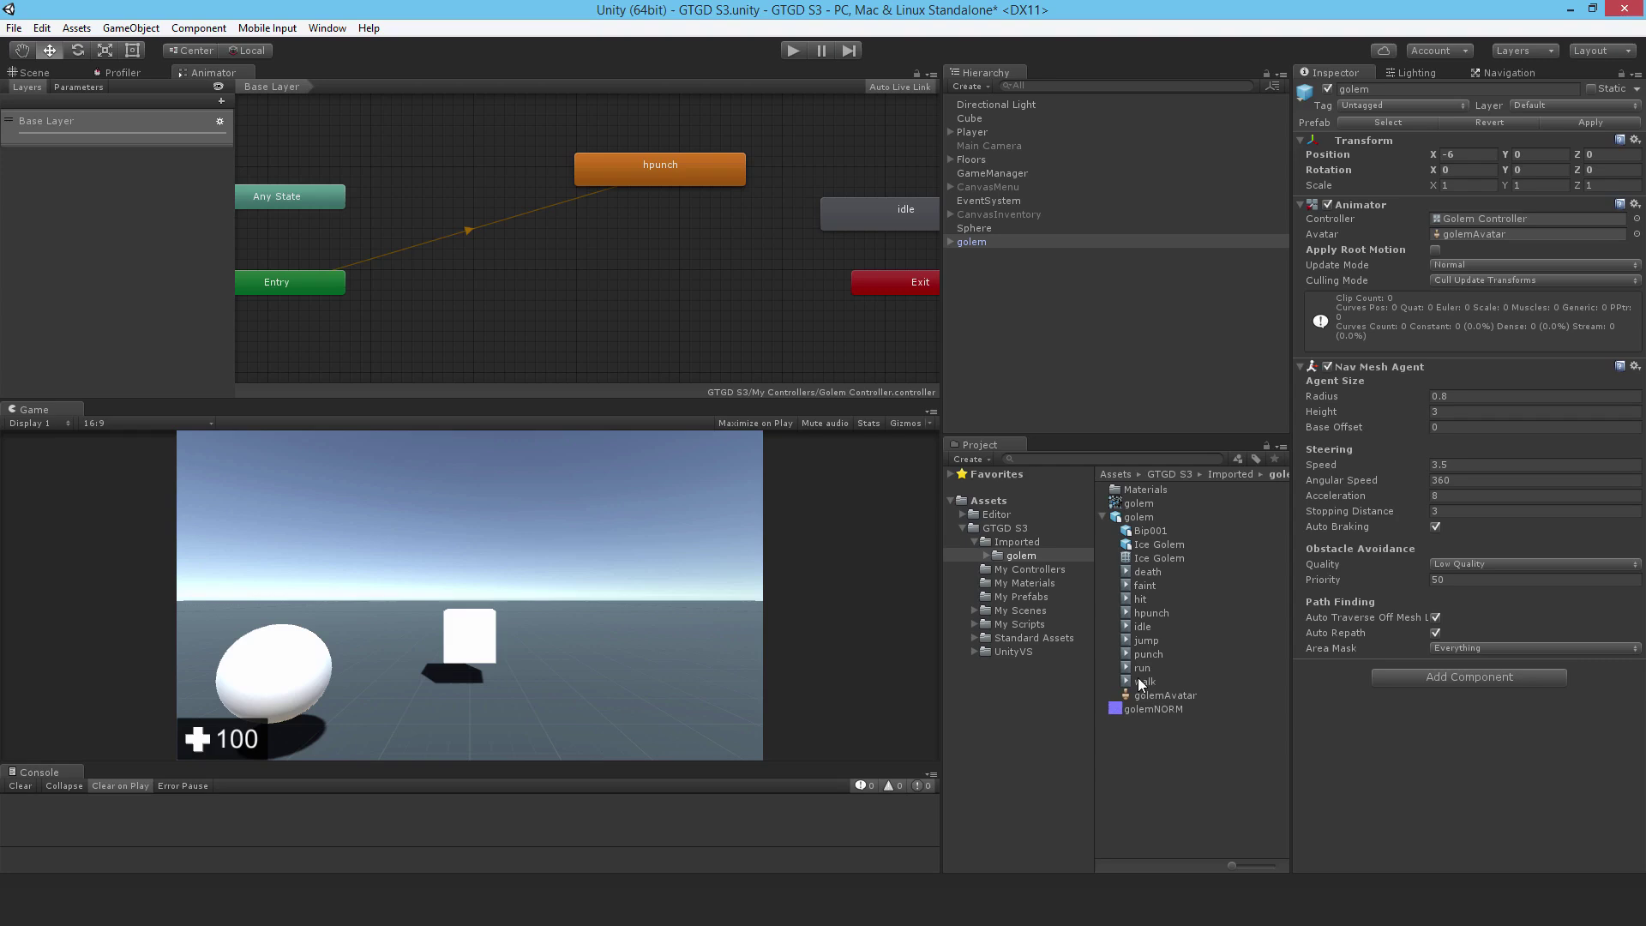
mouse_move(1141, 683)
mouse_down()
mouse_move(674, 233)
mouse_move(727, 268)
mouse_up()
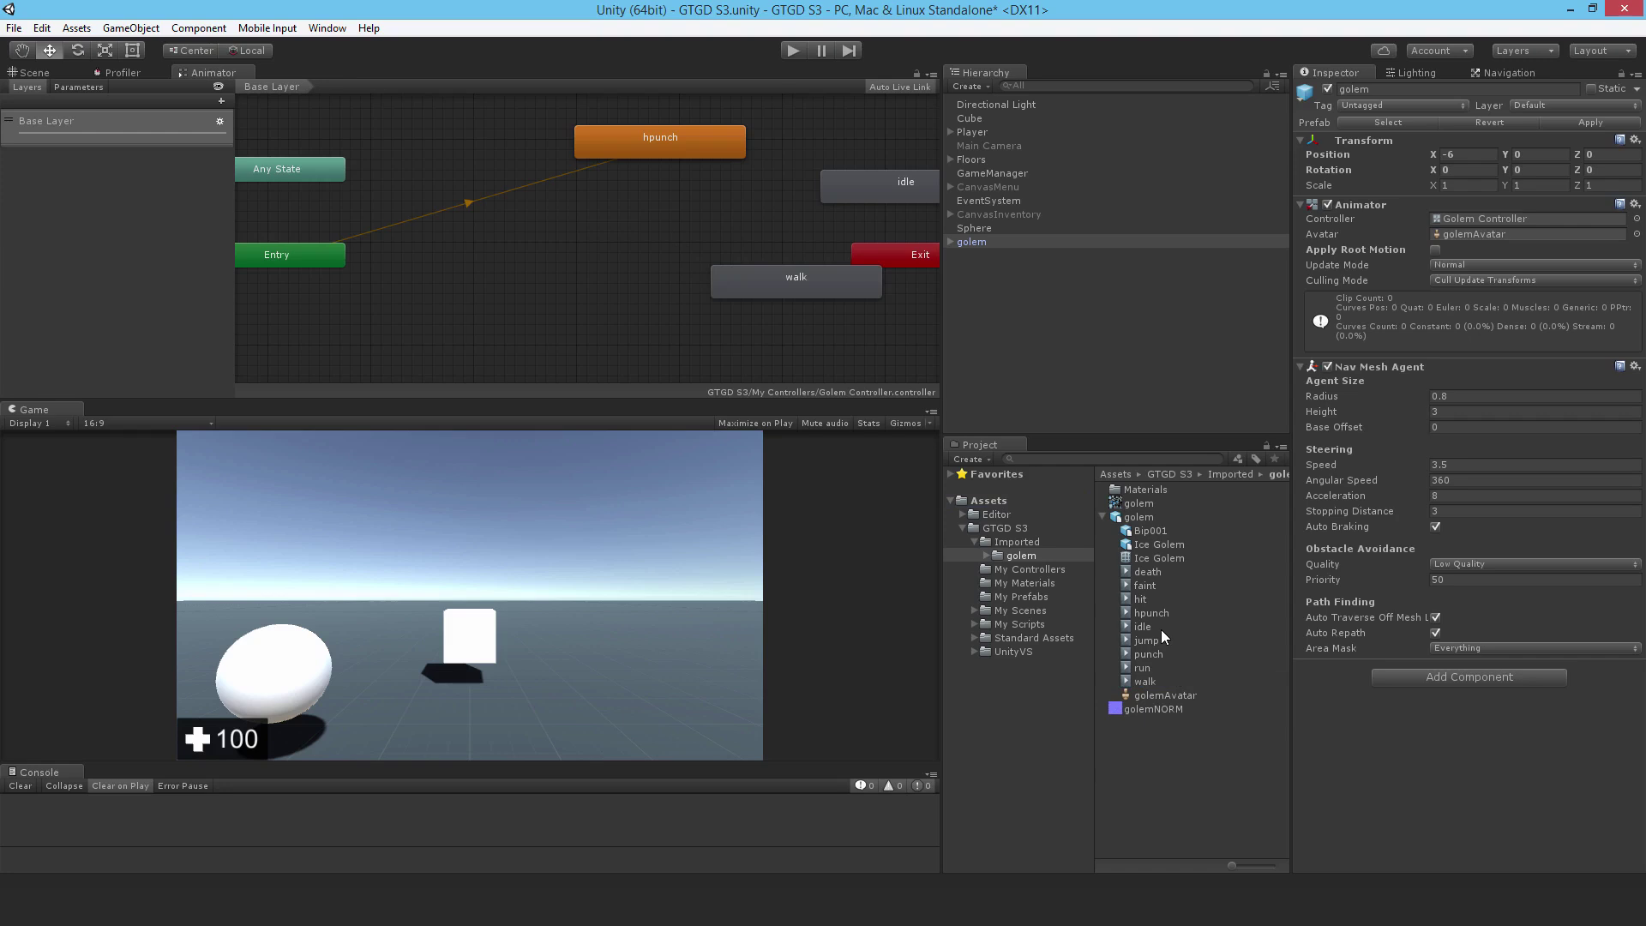
drag(1138, 587, 569, 300)
drag(665, 241, 666, 171)
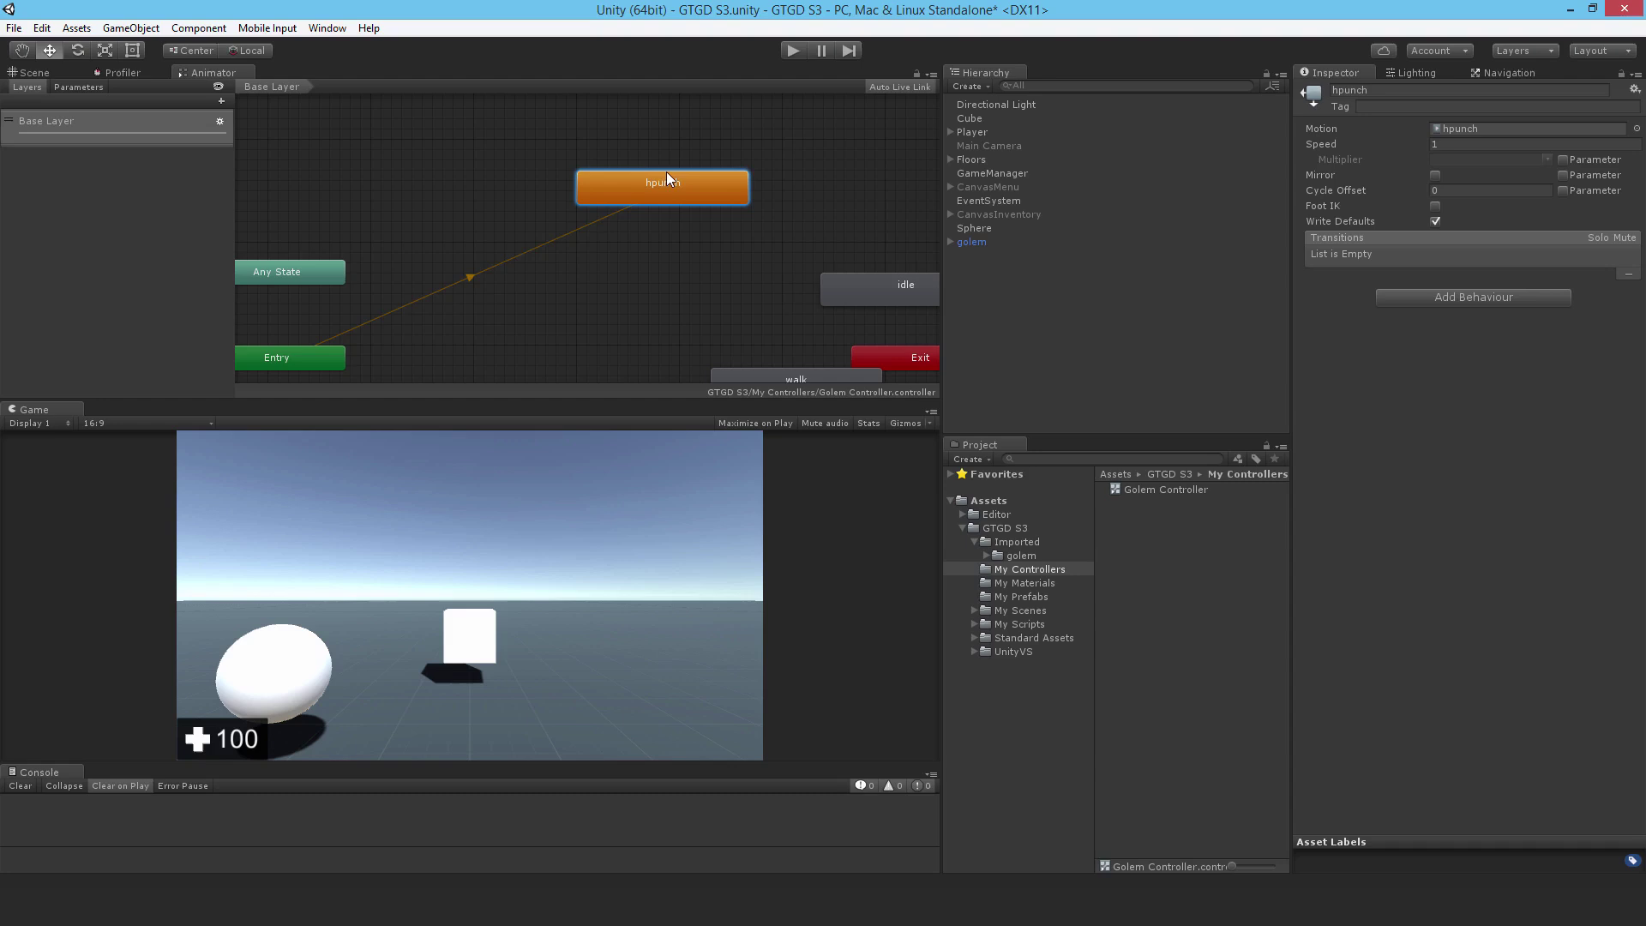
drag(847, 303, 754, 245)
- Set idle as the default state and place walk above it
right_click(758, 243)
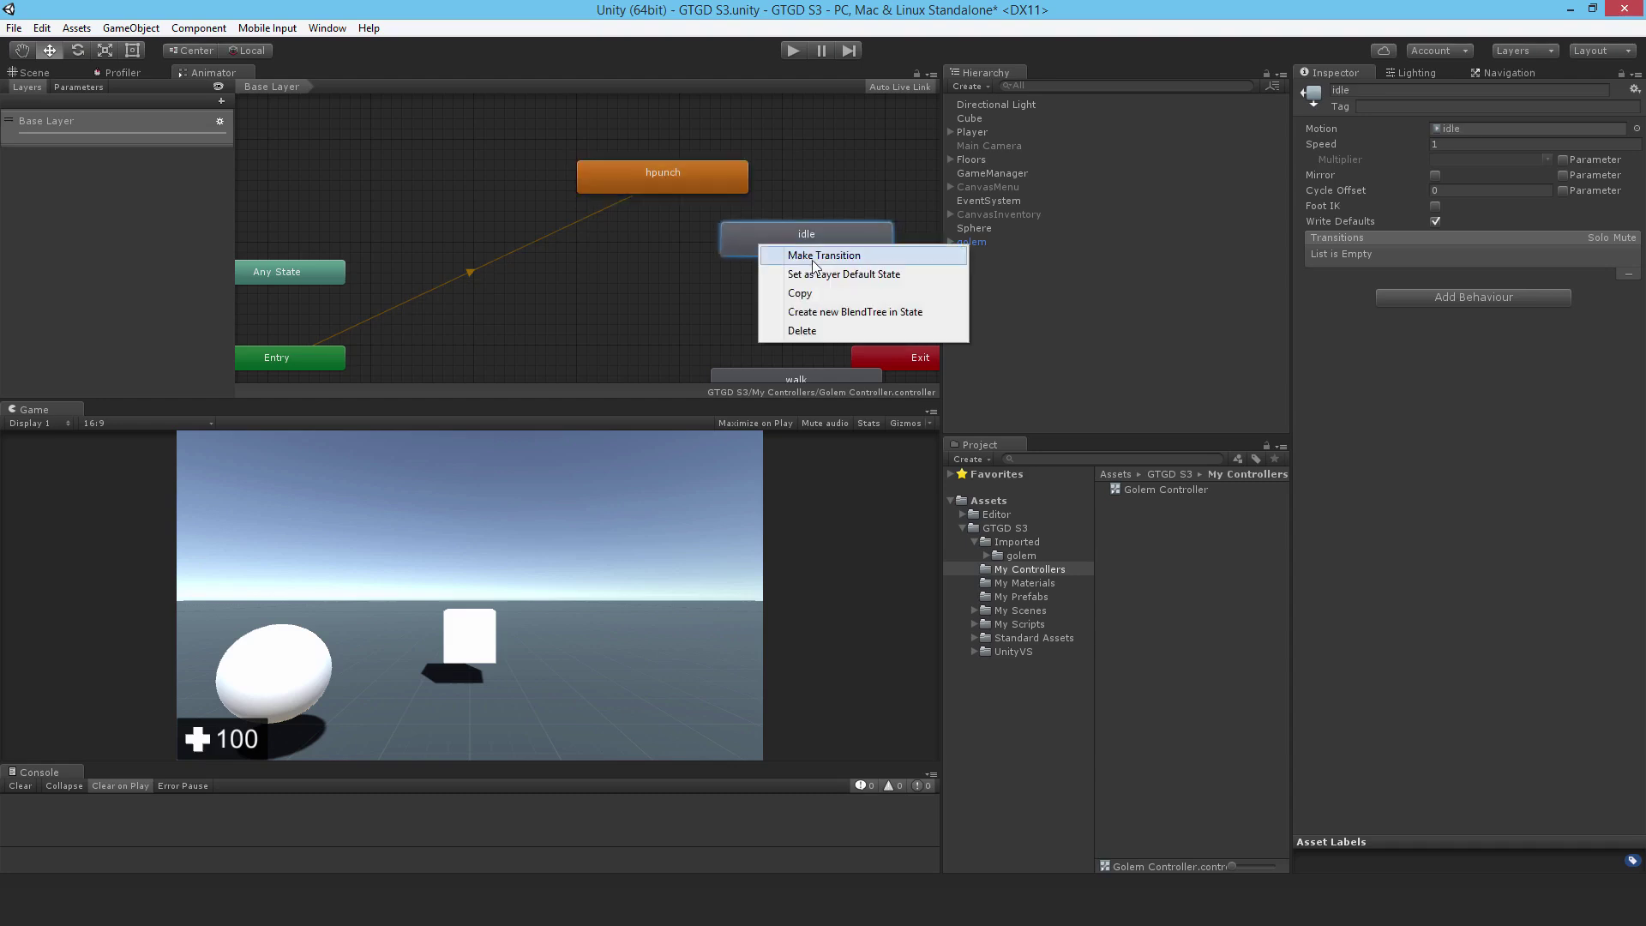
click(830, 275)
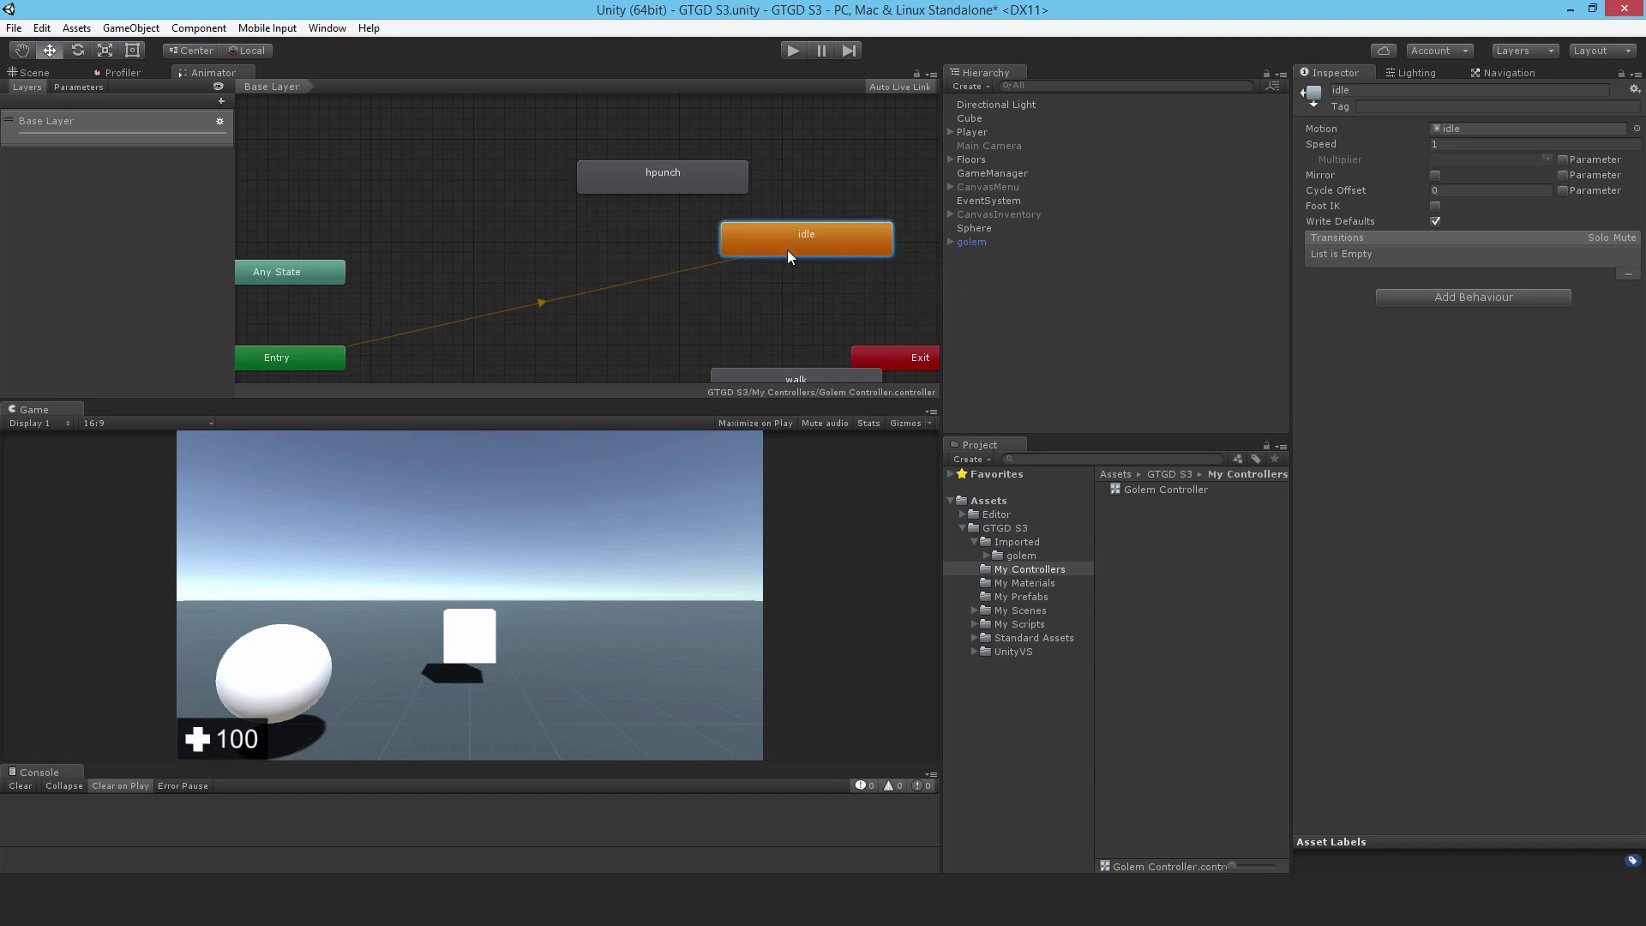
drag(791, 244, 771, 317)
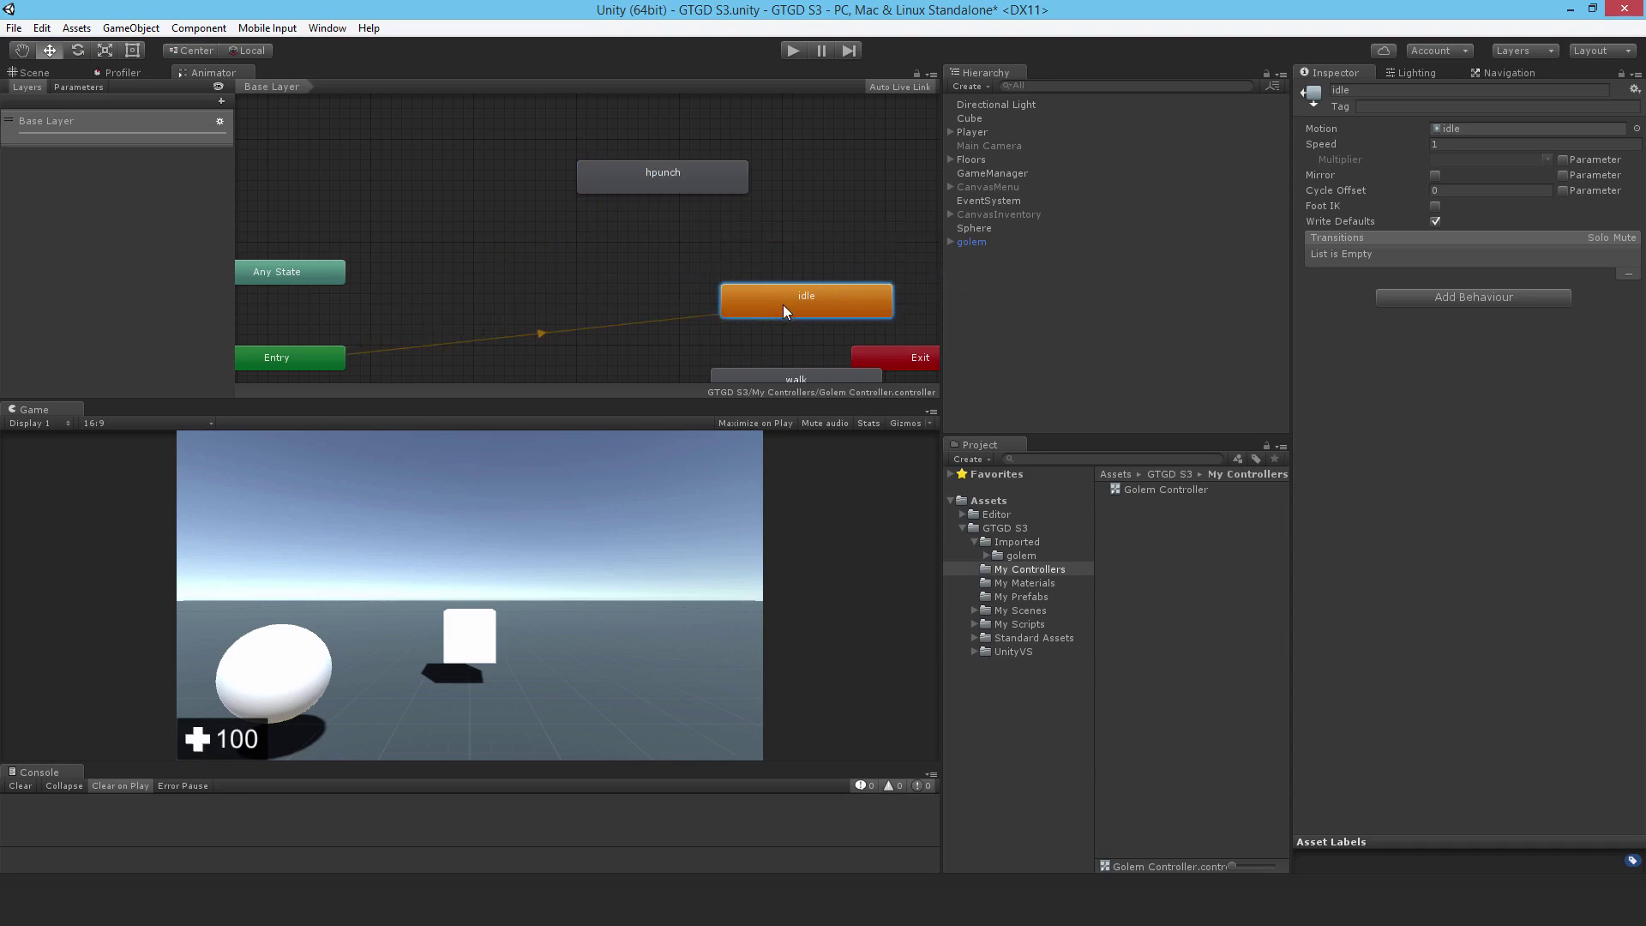
click(795, 376)
drag(795, 376, 788, 255)
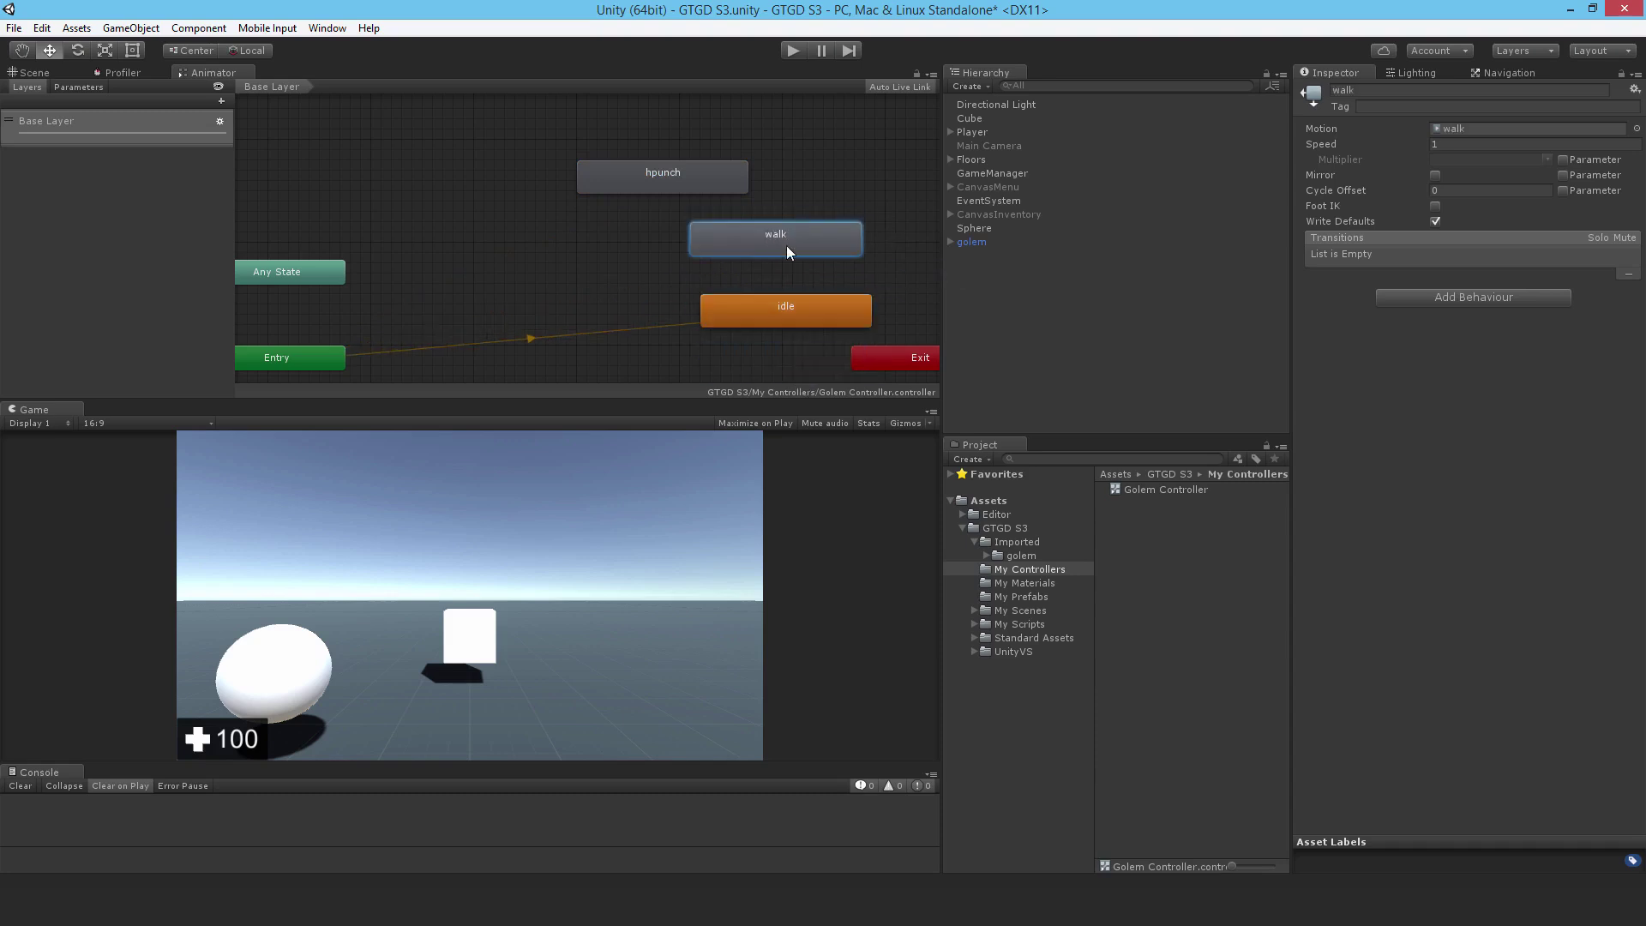
- Rename the idle, walk and hpunch states to Idle, Walk and Attack
click(793, 320)
click(1357, 93)
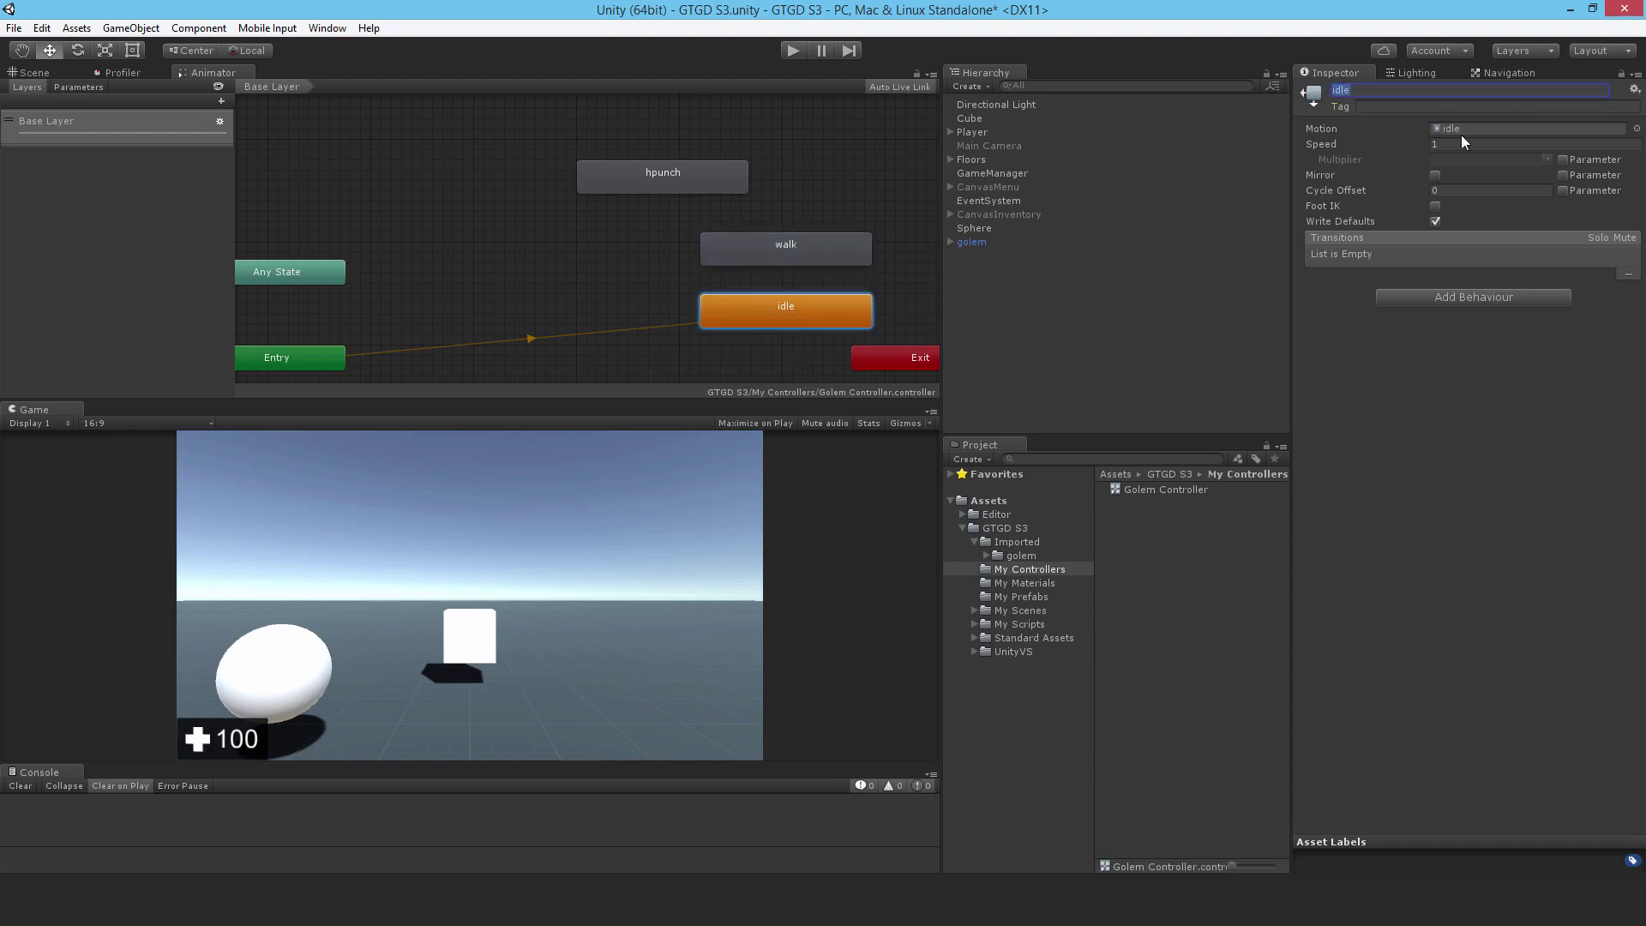
text(Id)
click(745, 263)
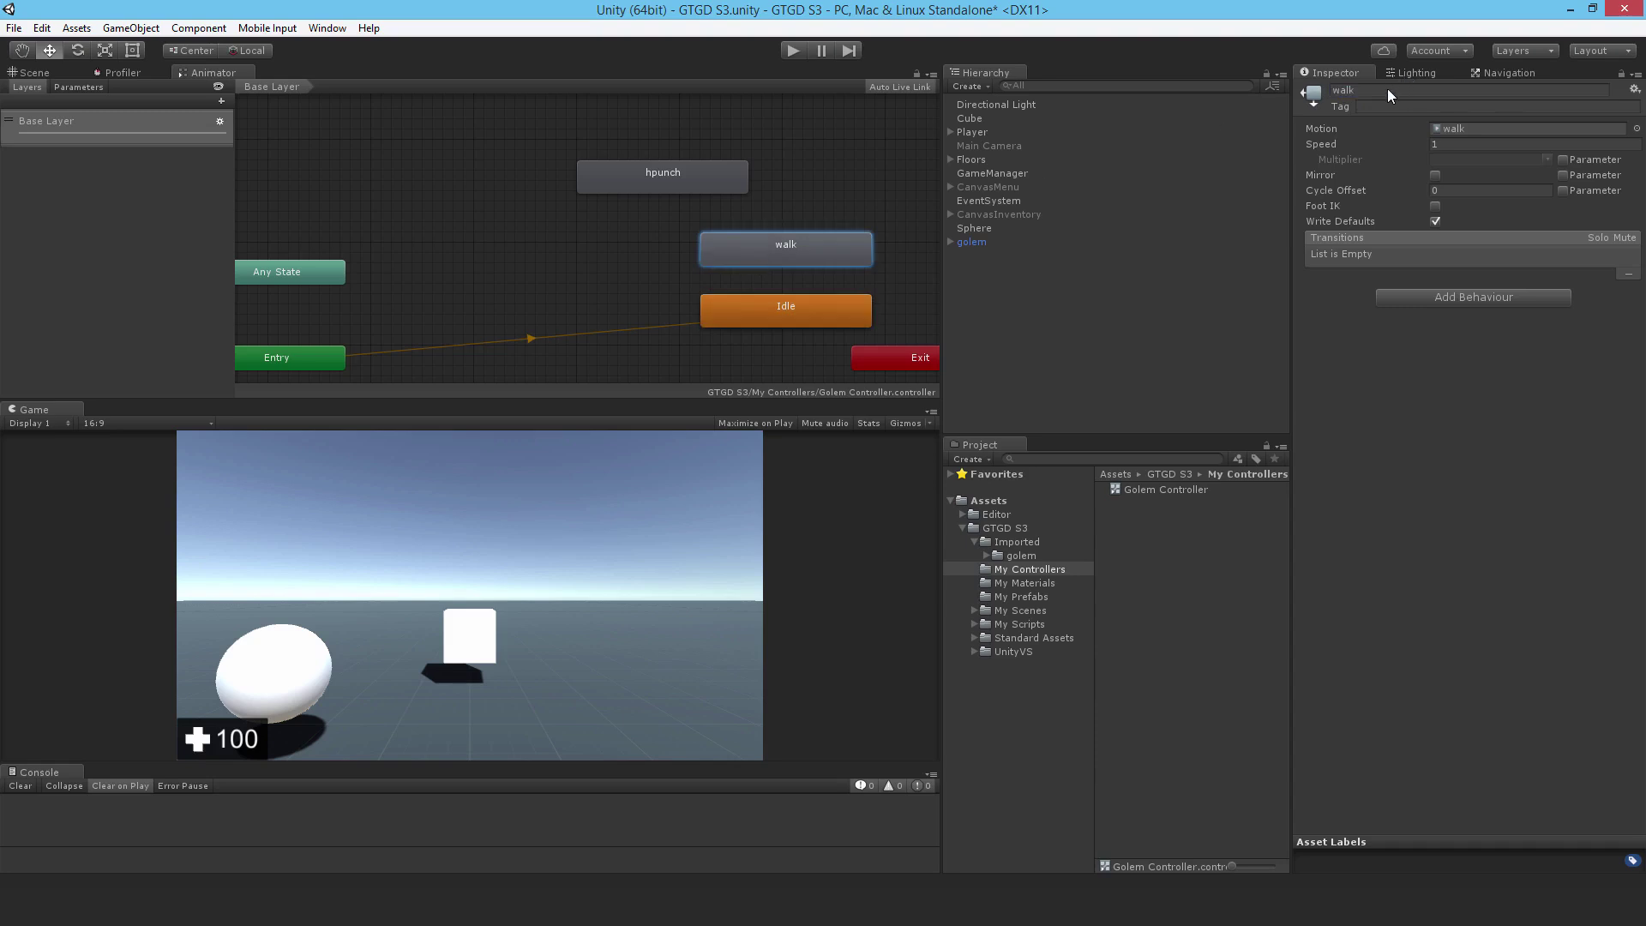
click(1387, 89)
text(Walk)
drag(661, 181, 537, 180)
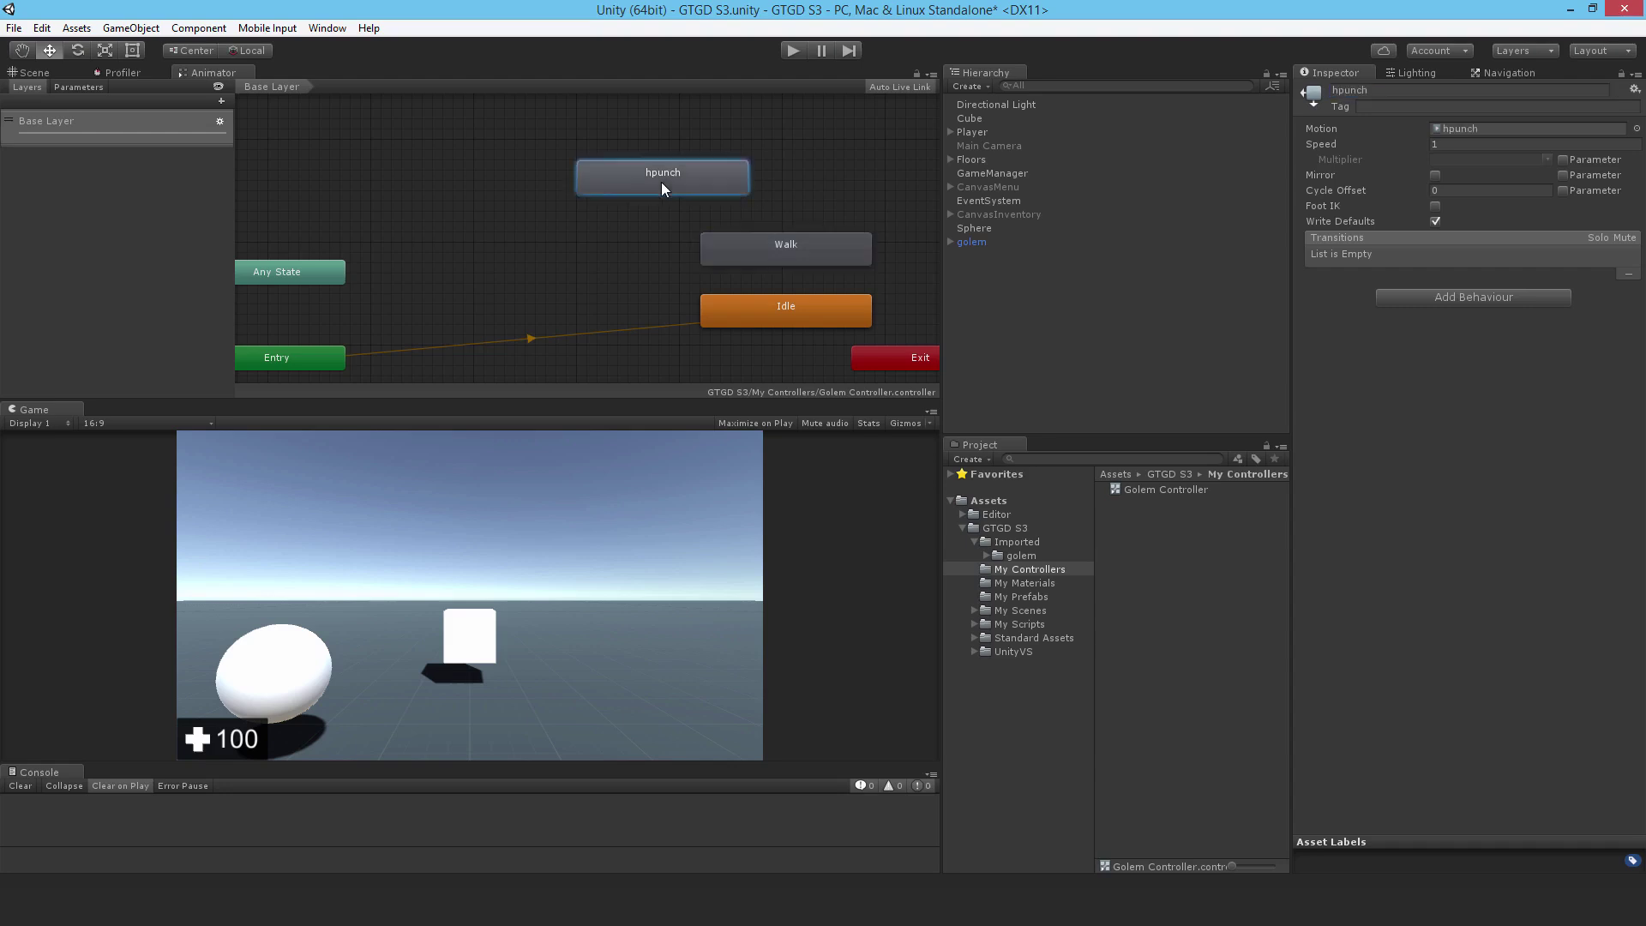
click(1375, 91)
text(Attack)
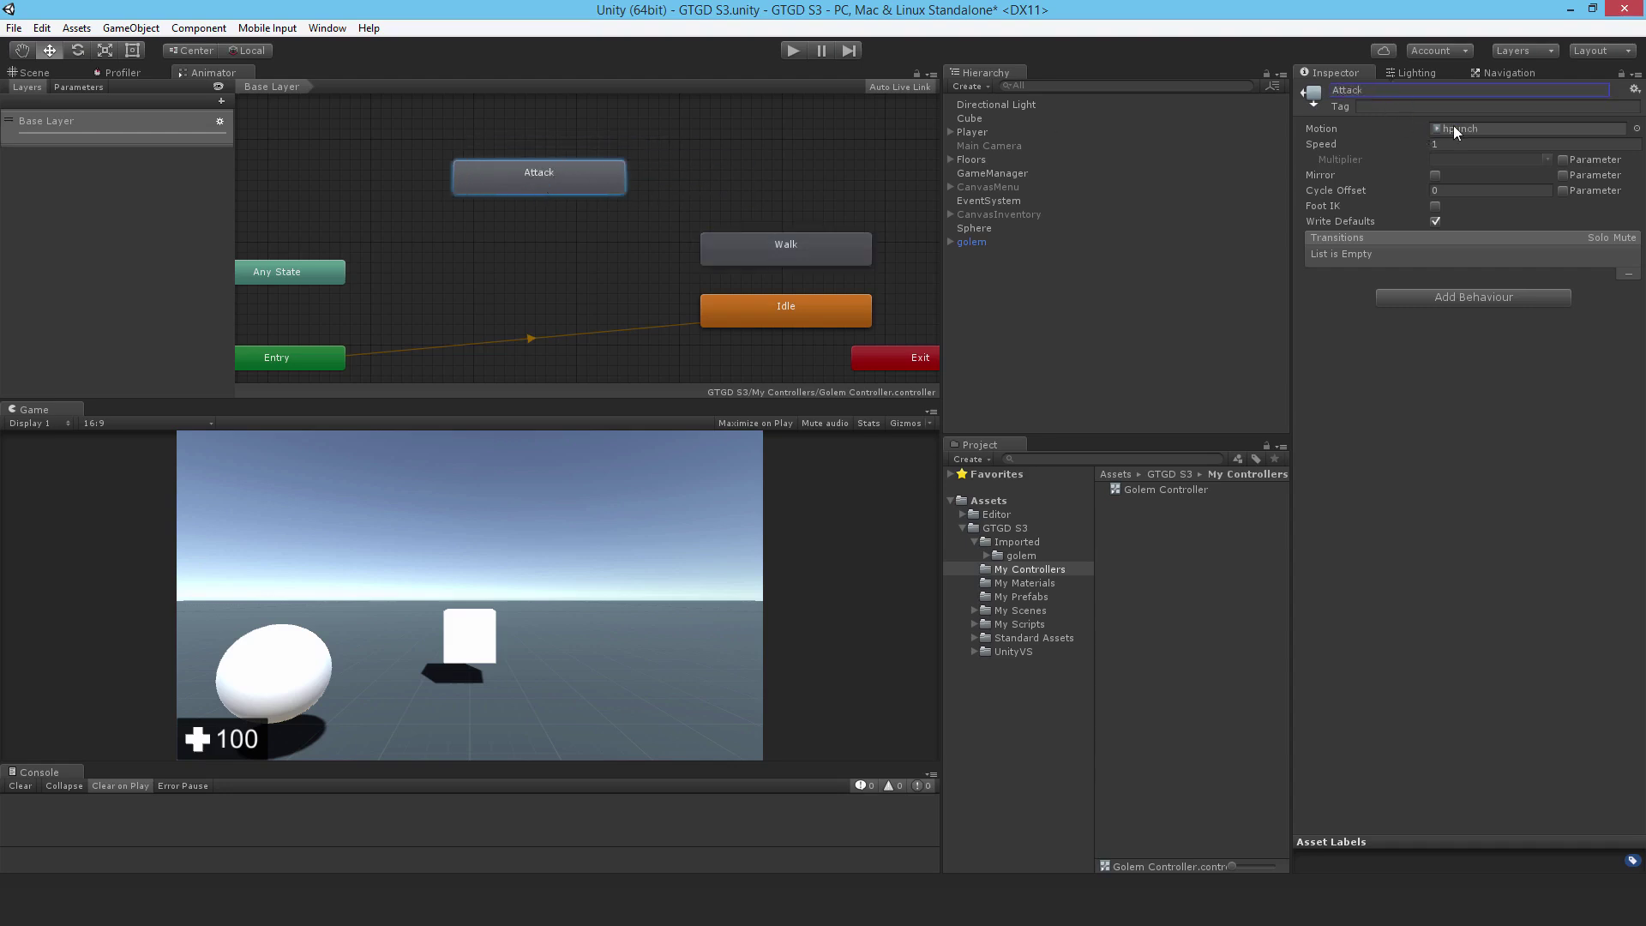
- Enlarge the Animator panel and rearrange the Attack, Idle, Walk and faint nodes
middle_drag(679, 231, 634, 129)
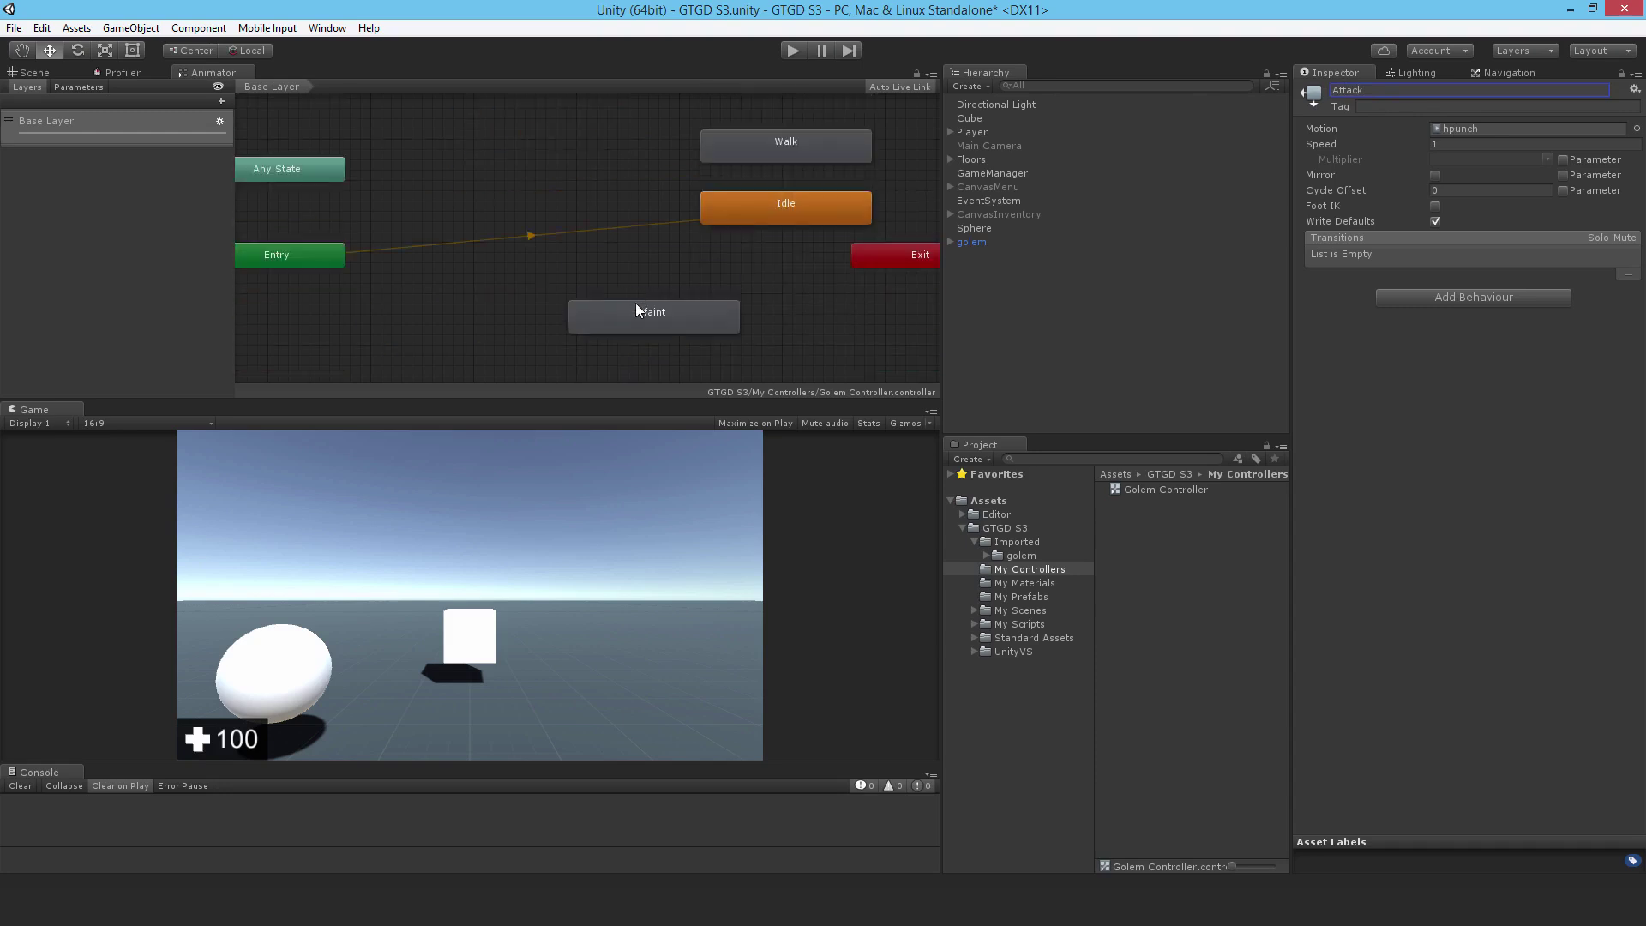
drag(636, 302, 518, 282)
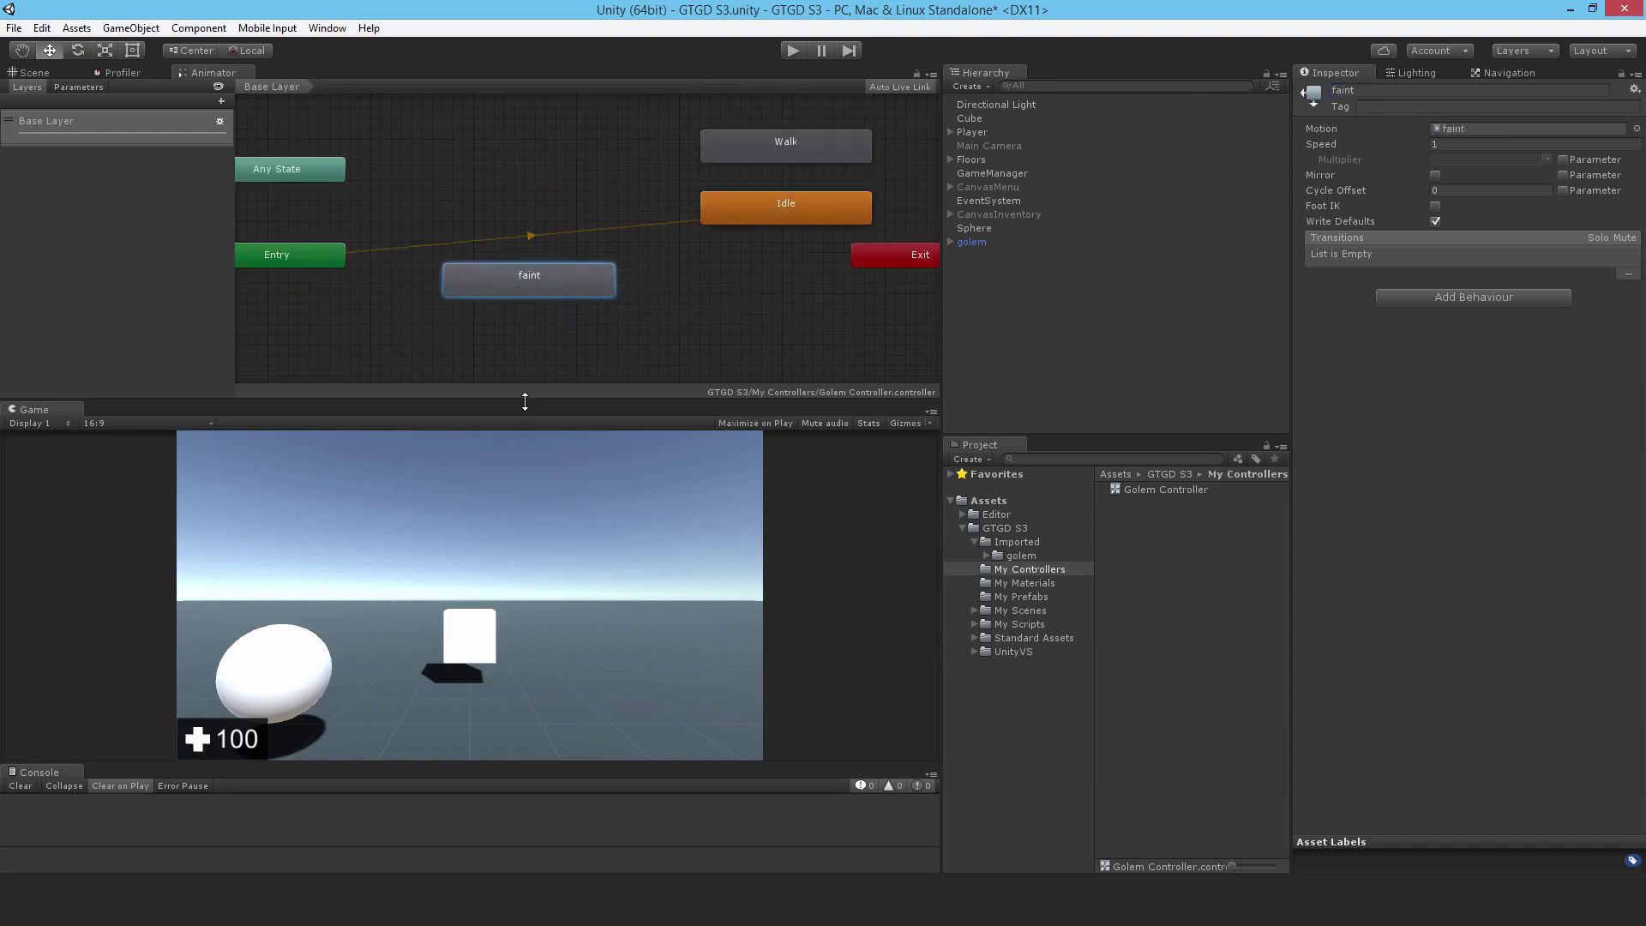
drag(525, 402, 521, 542)
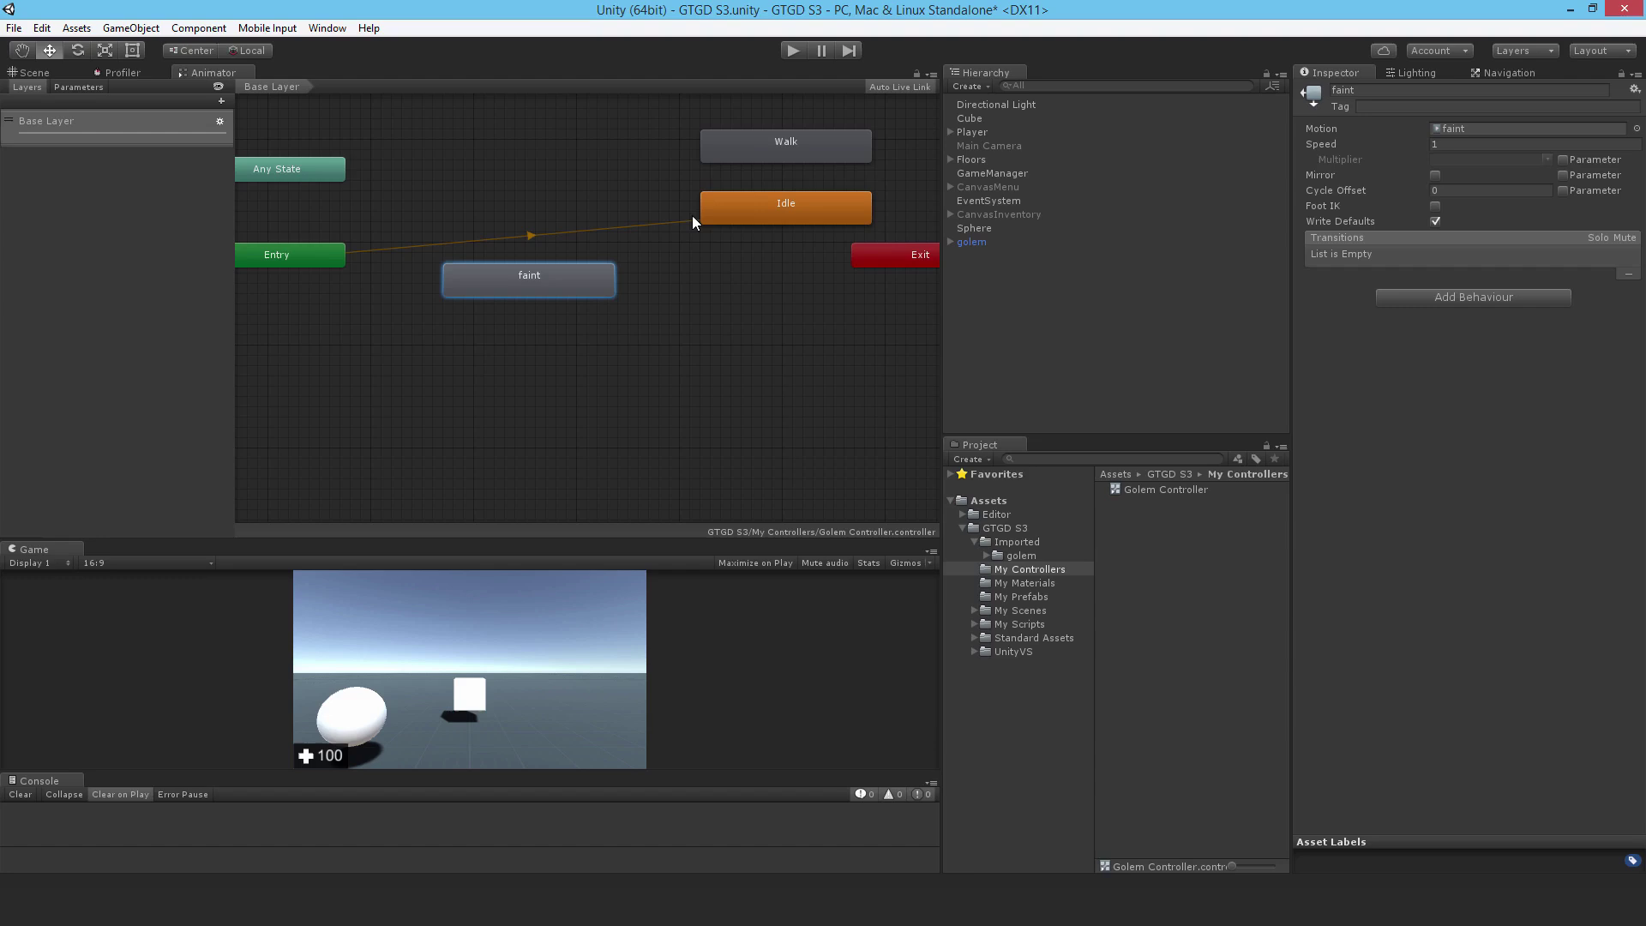
mouse_move(693, 221)
middle_down()
mouse_move(722, 406)
mouse_move(631, 337)
mouse_move(461, 394)
mouse_move(596, 362)
mouse_move(571, 416)
middle_up()
drag(766, 296, 664, 295)
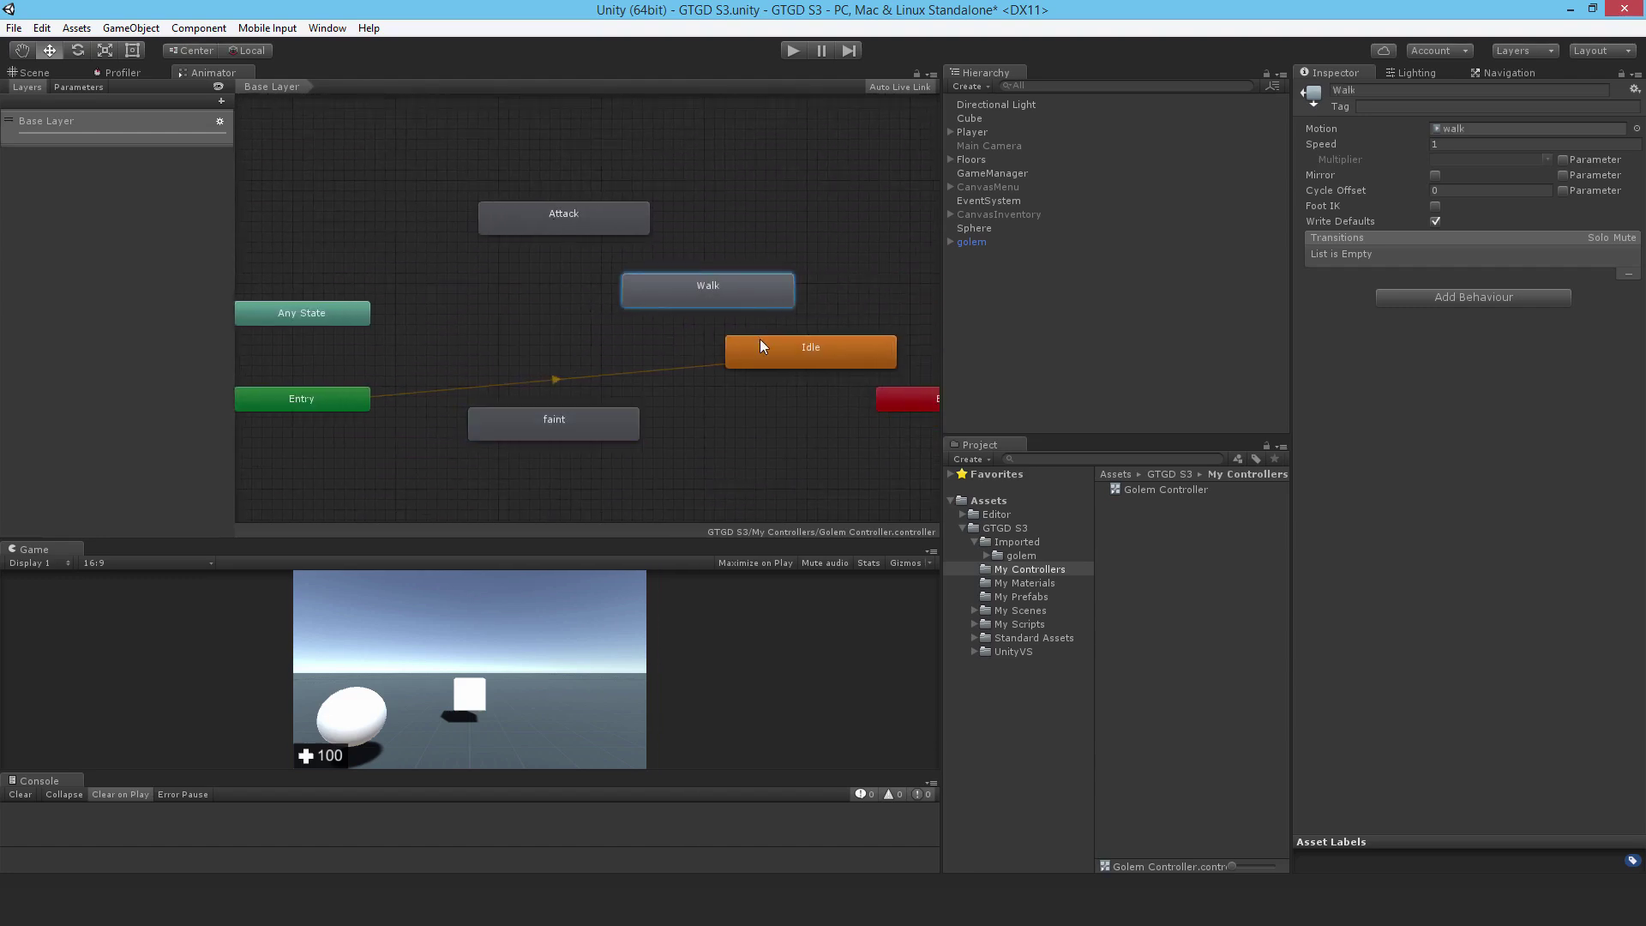
drag(761, 347, 658, 357)
drag(552, 422, 529, 442)
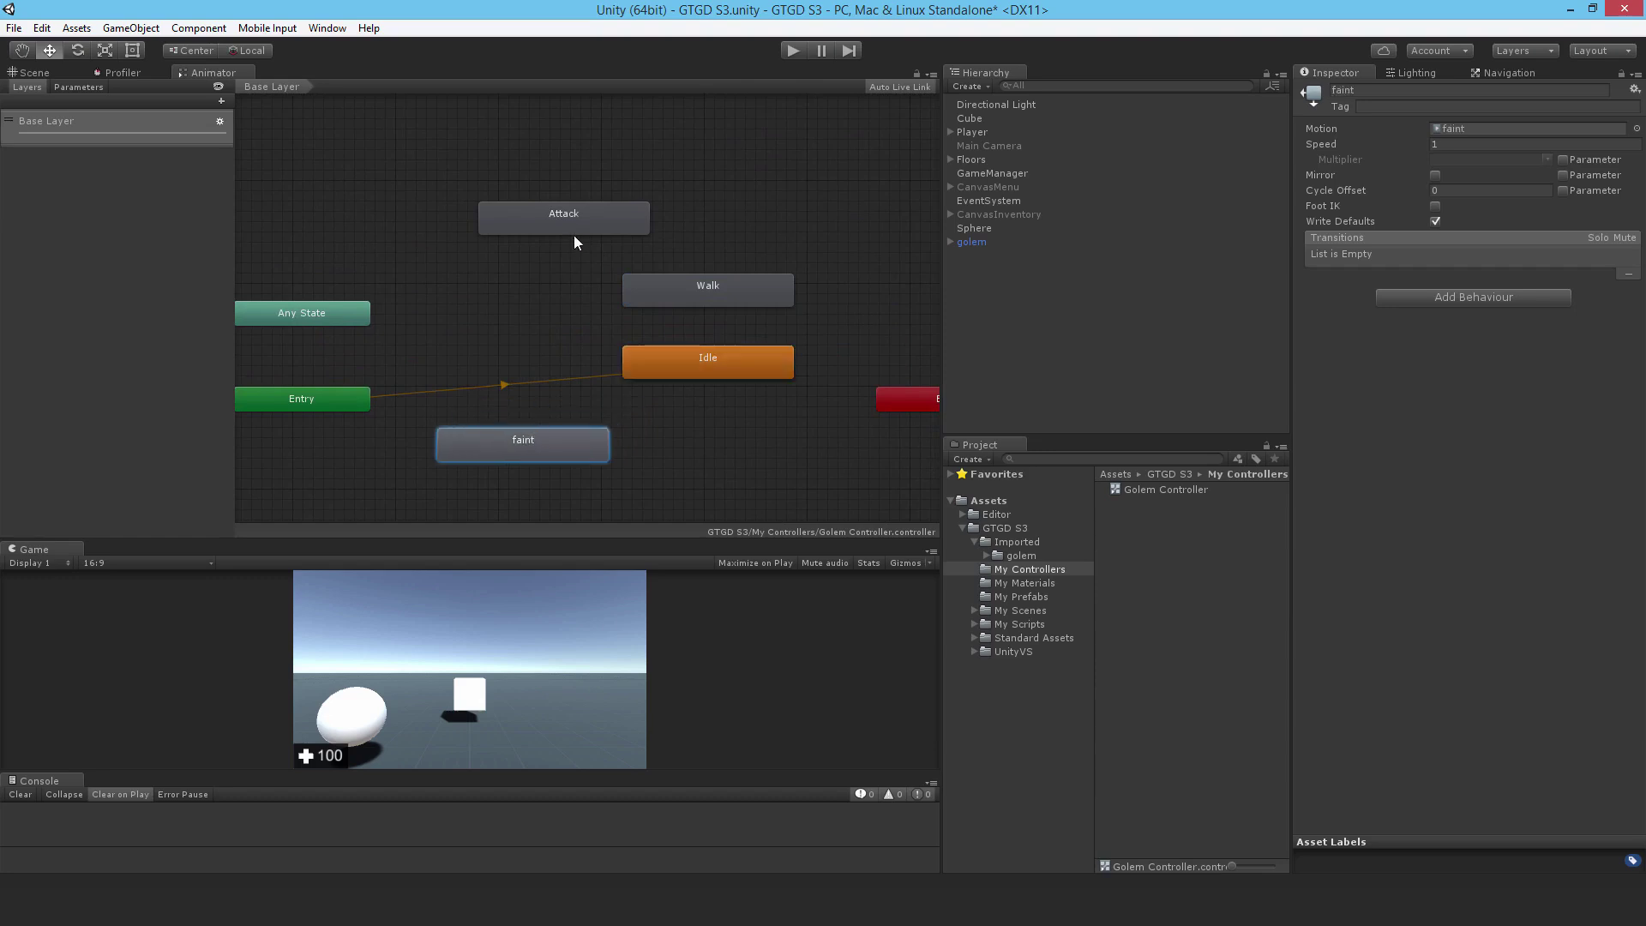
drag(574, 237, 511, 231)
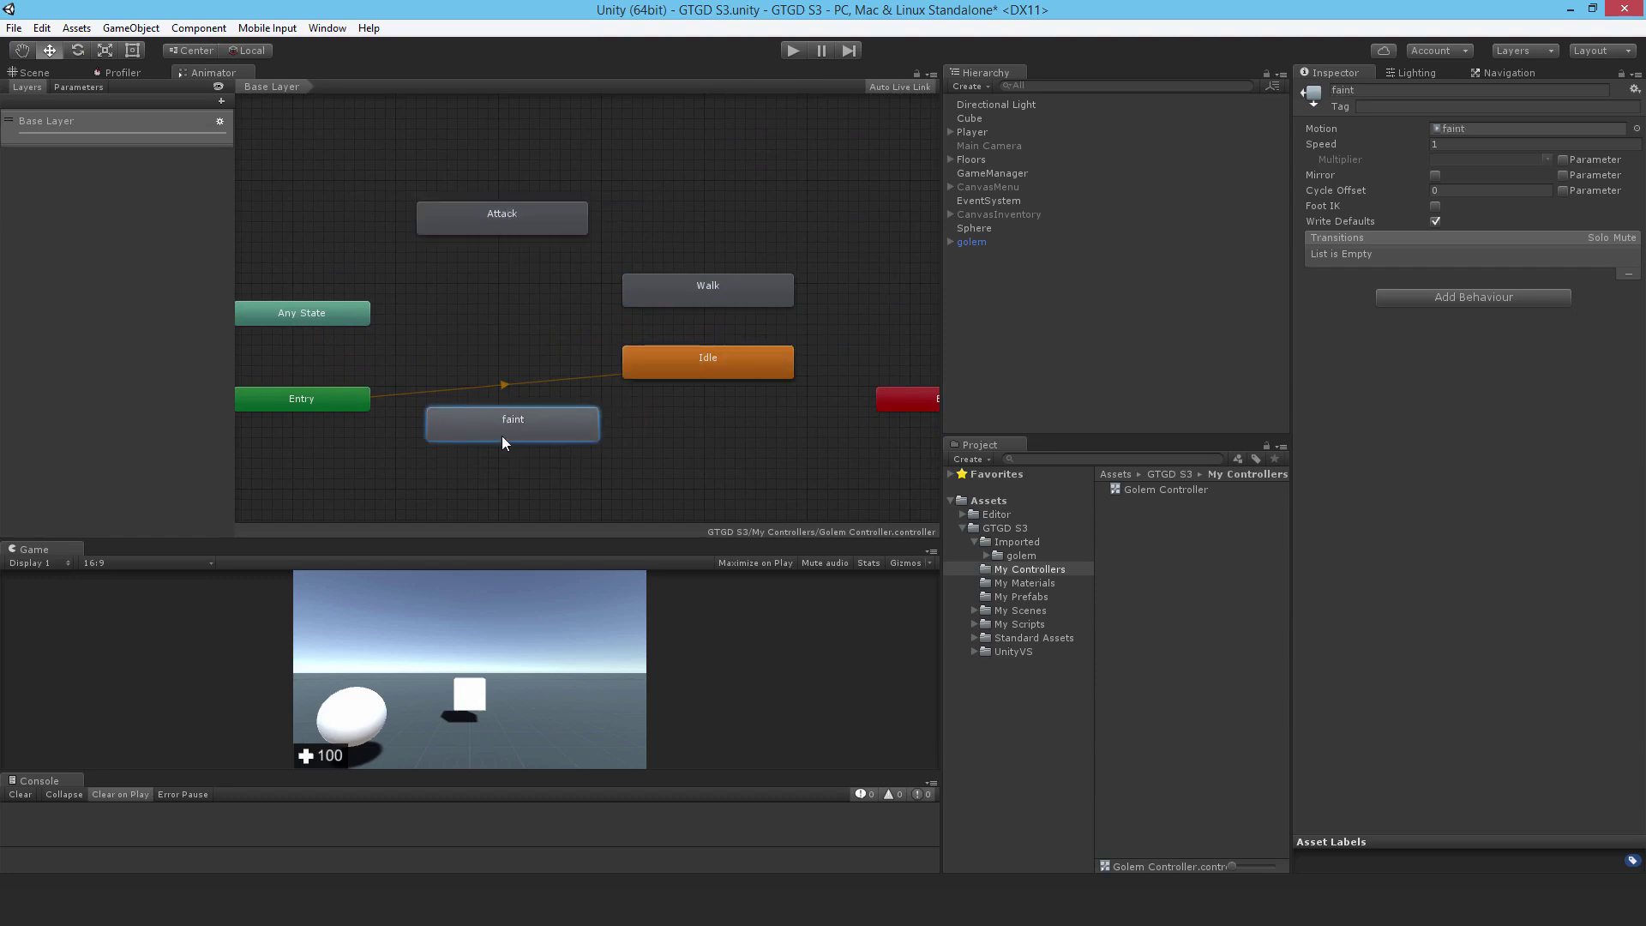
drag(517, 446, 496, 448)
drag(701, 375, 727, 389)
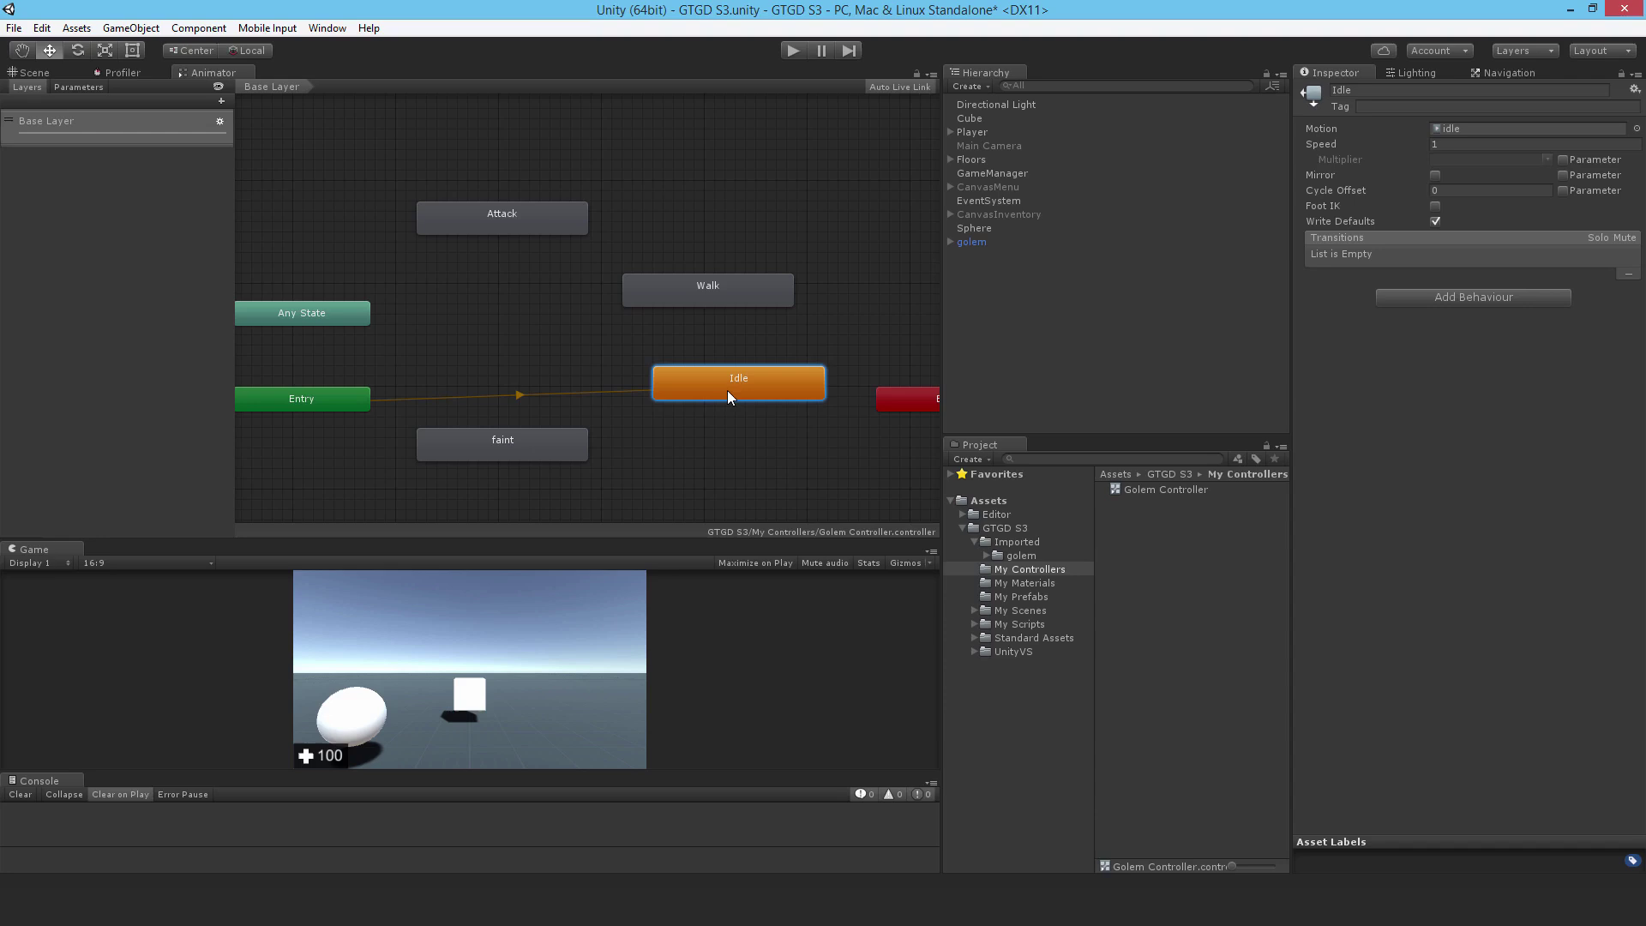
drag(713, 284, 751, 301)
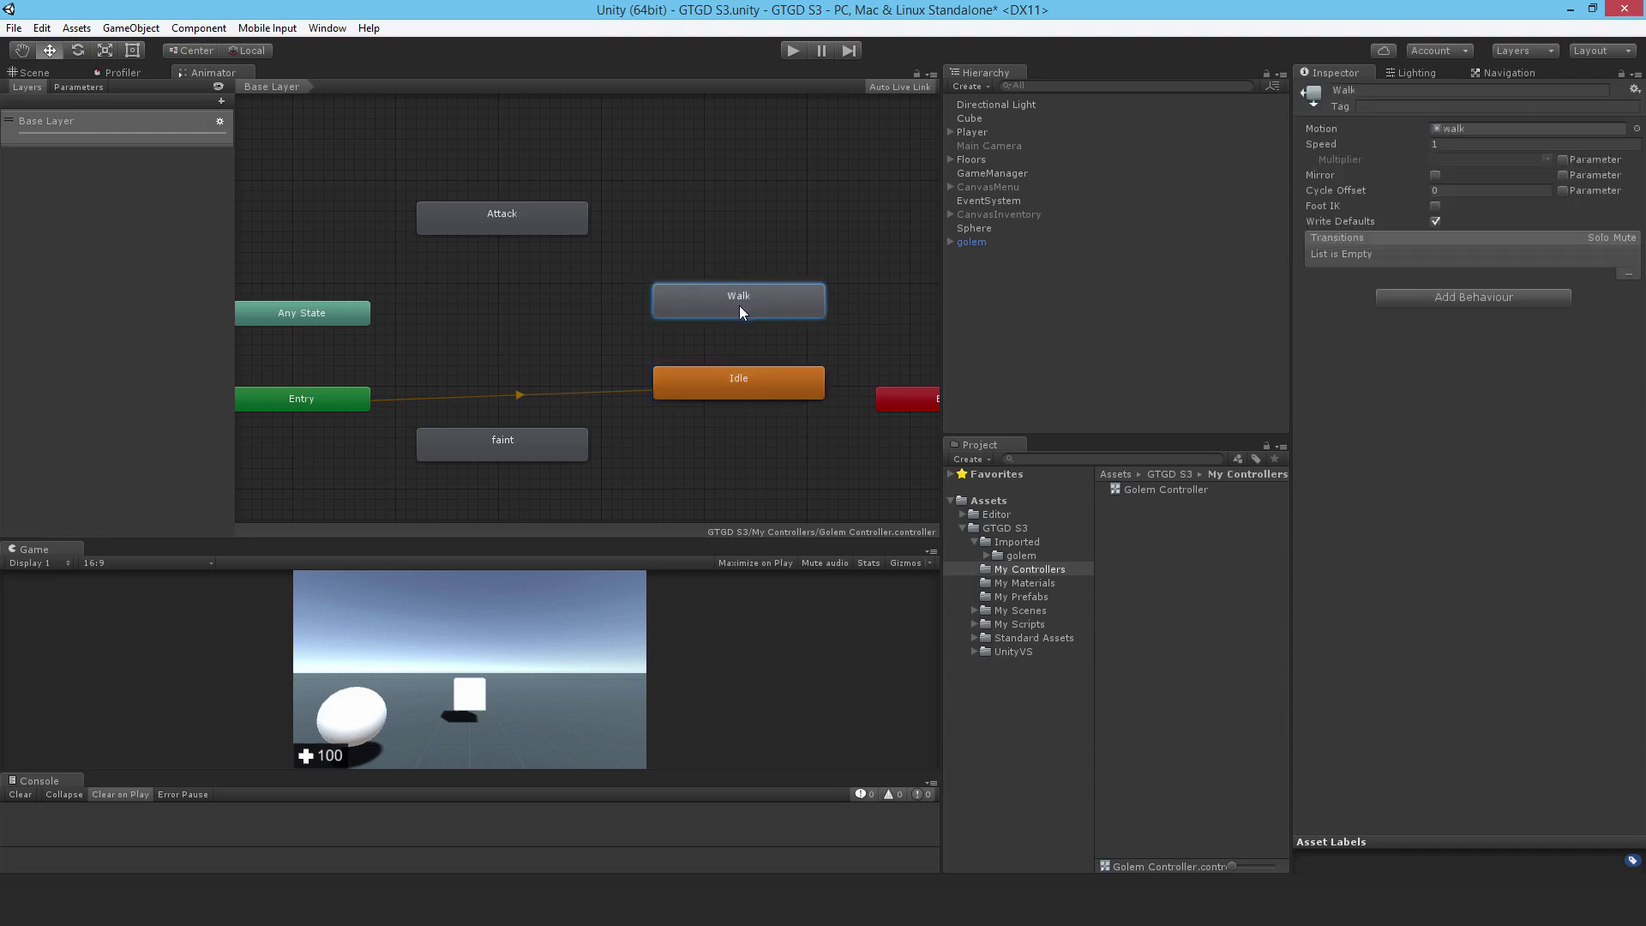
- Rename the faint state to Struck
click(545, 441)
click(1365, 95)
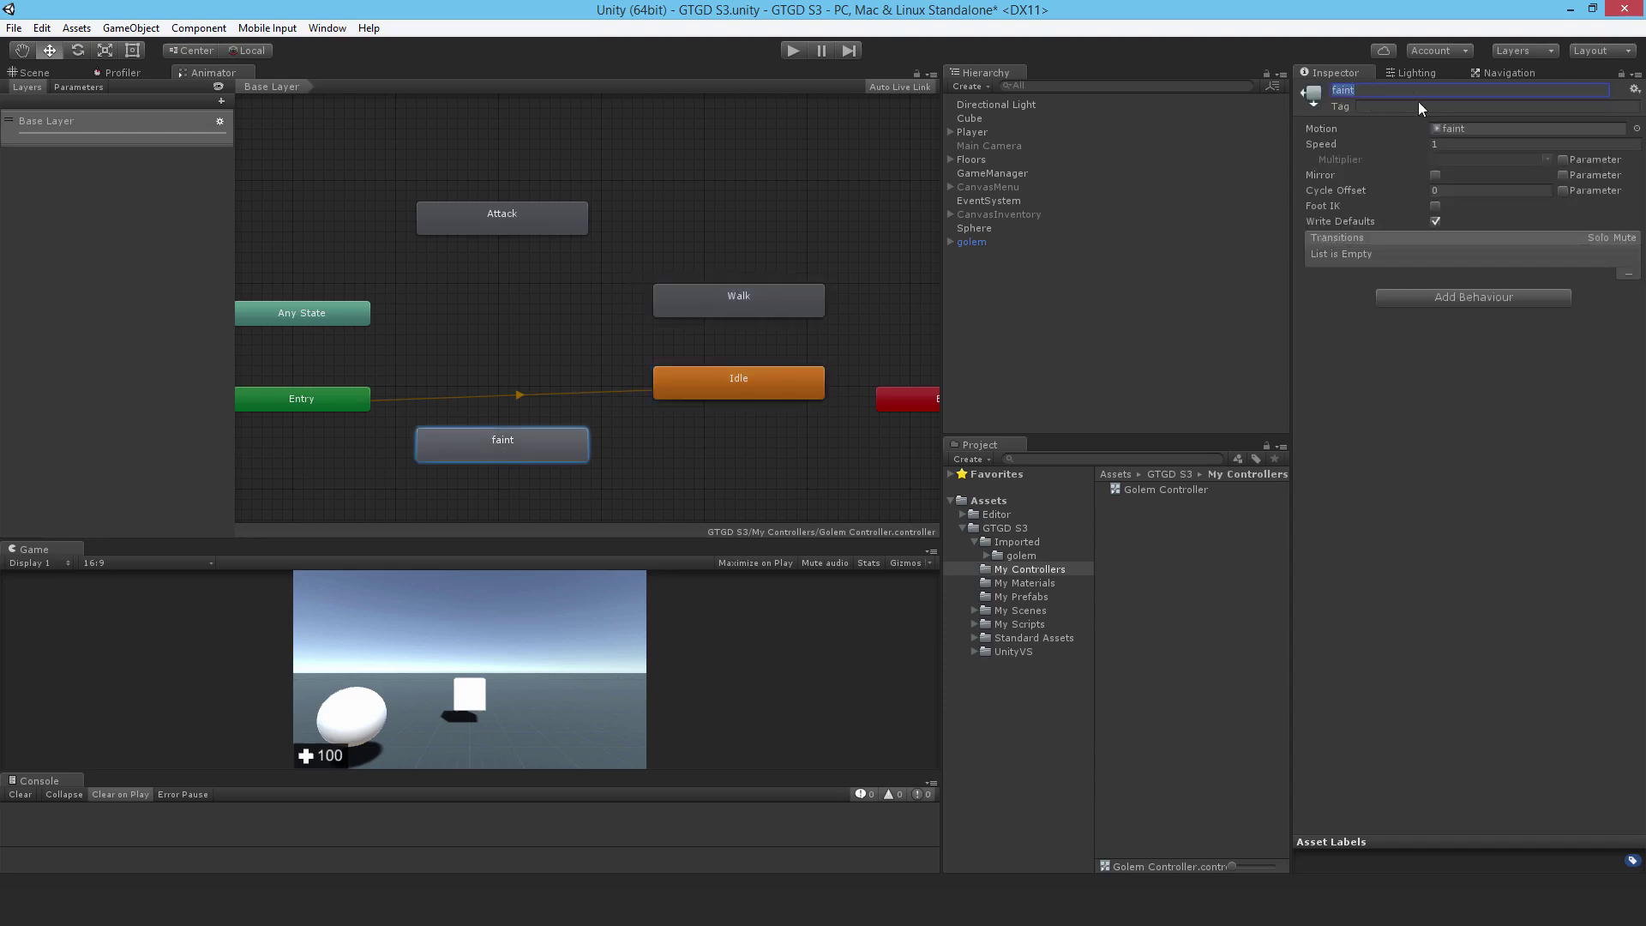
text(Struck)
key(Return)
- Add transitions from Idle to Walk and from Walk back to Idle
right_click(739, 390)
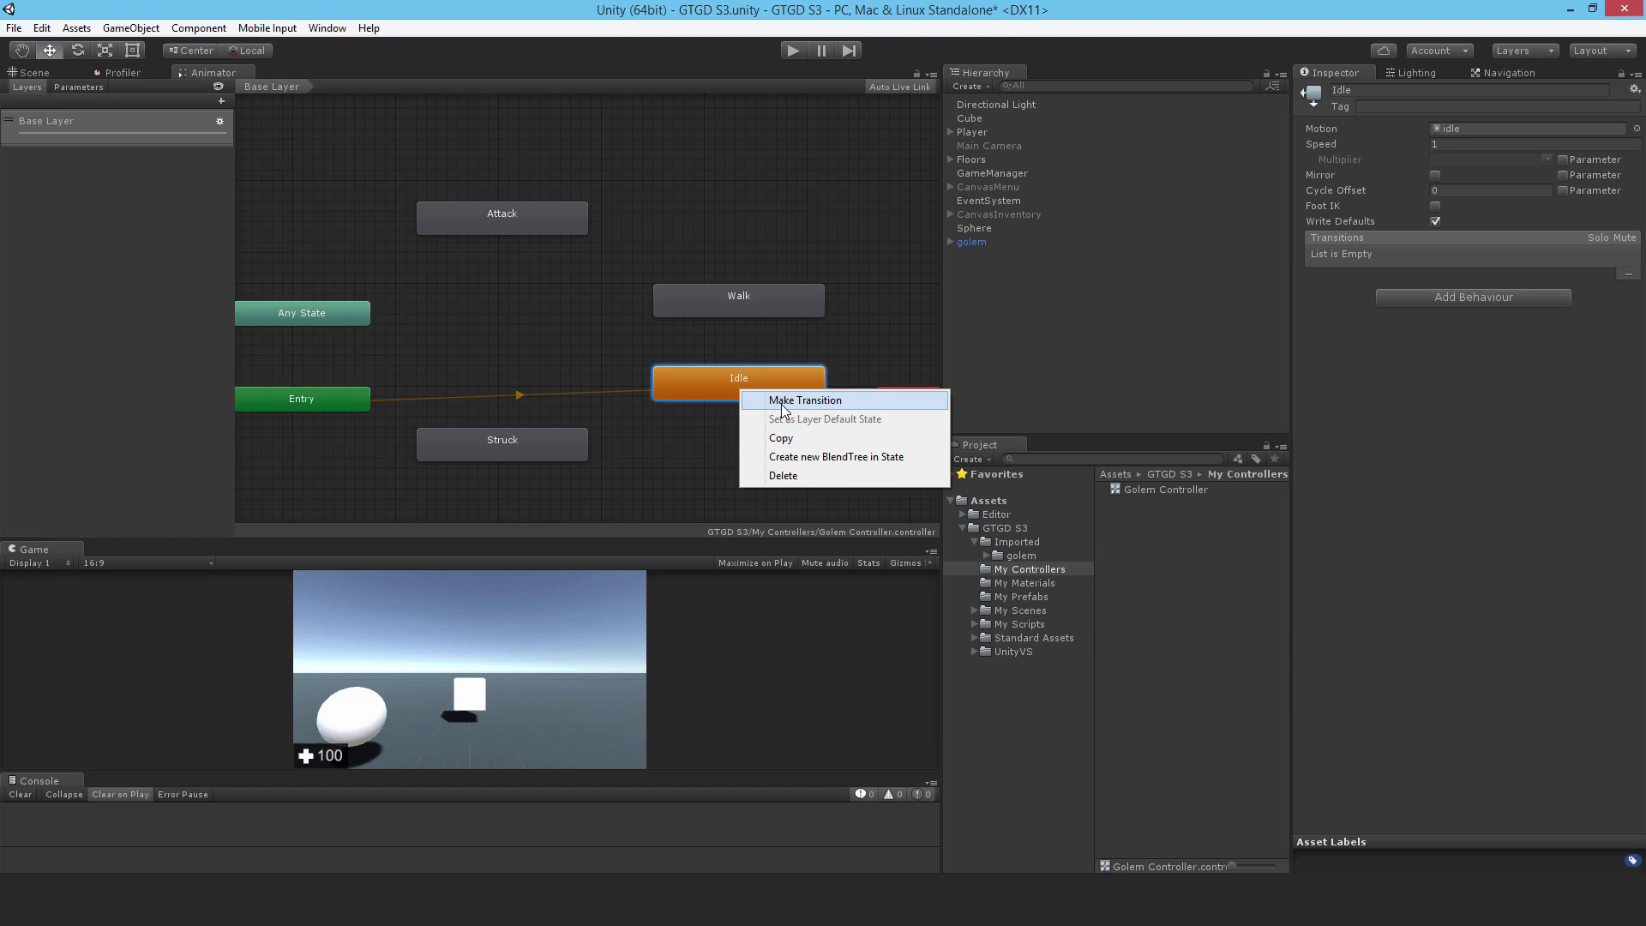
click(782, 401)
click(763, 293)
click(713, 295)
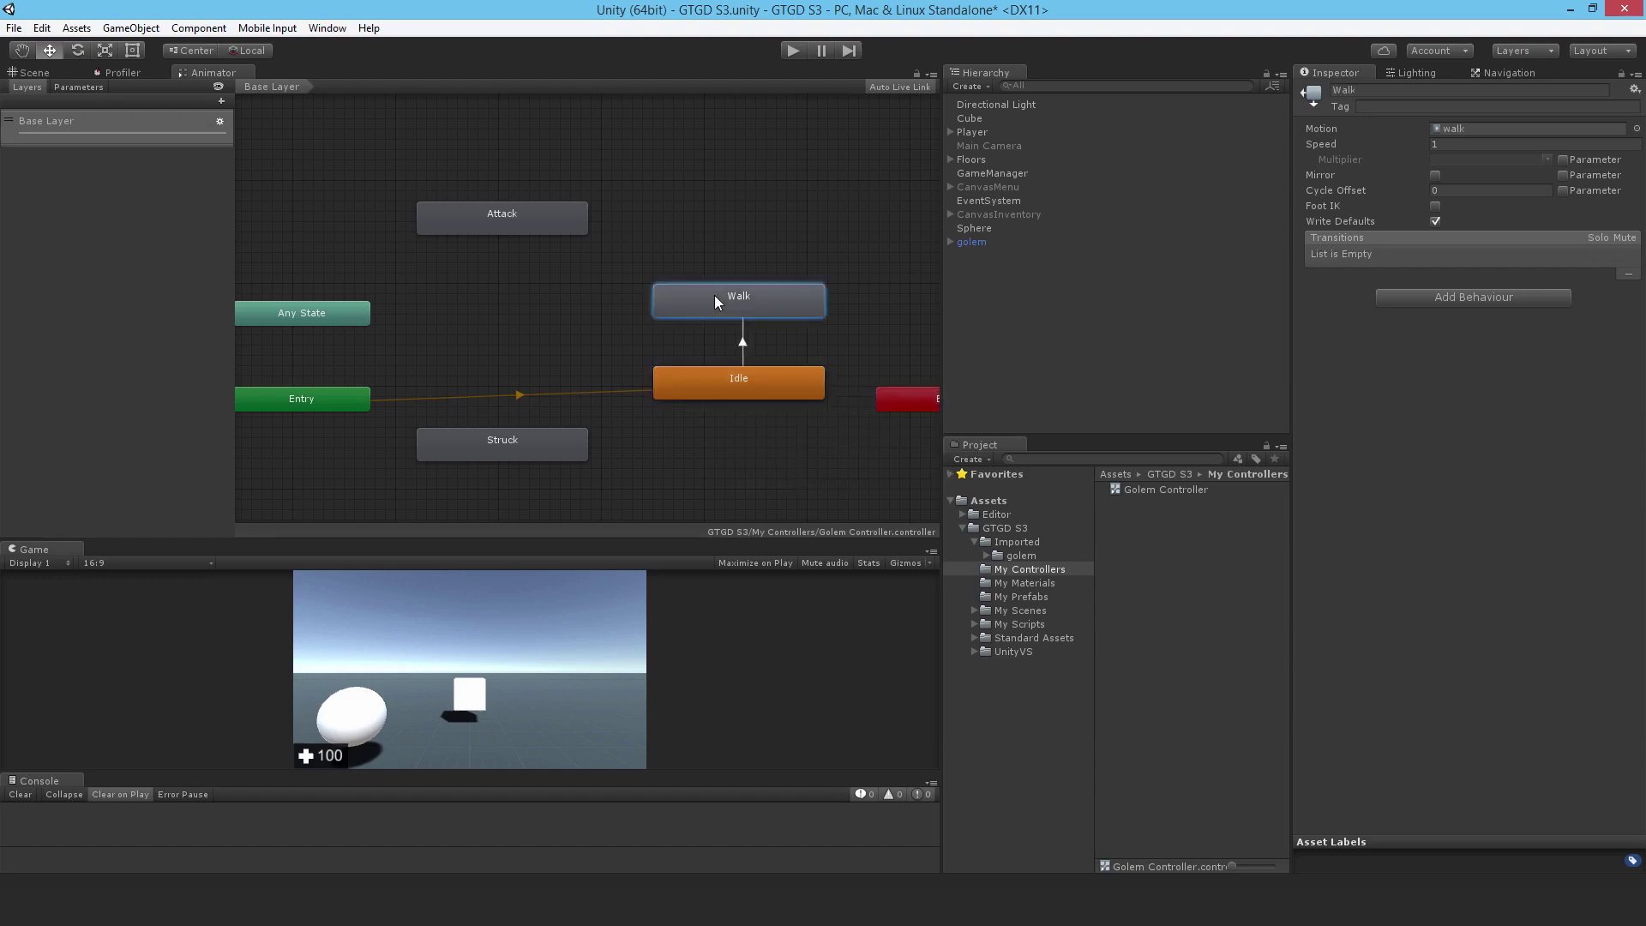
right_click(714, 295)
click(735, 306)
click(707, 377)
- Add transitions from Any State to Attack and from Attack to Idle
click(528, 217)
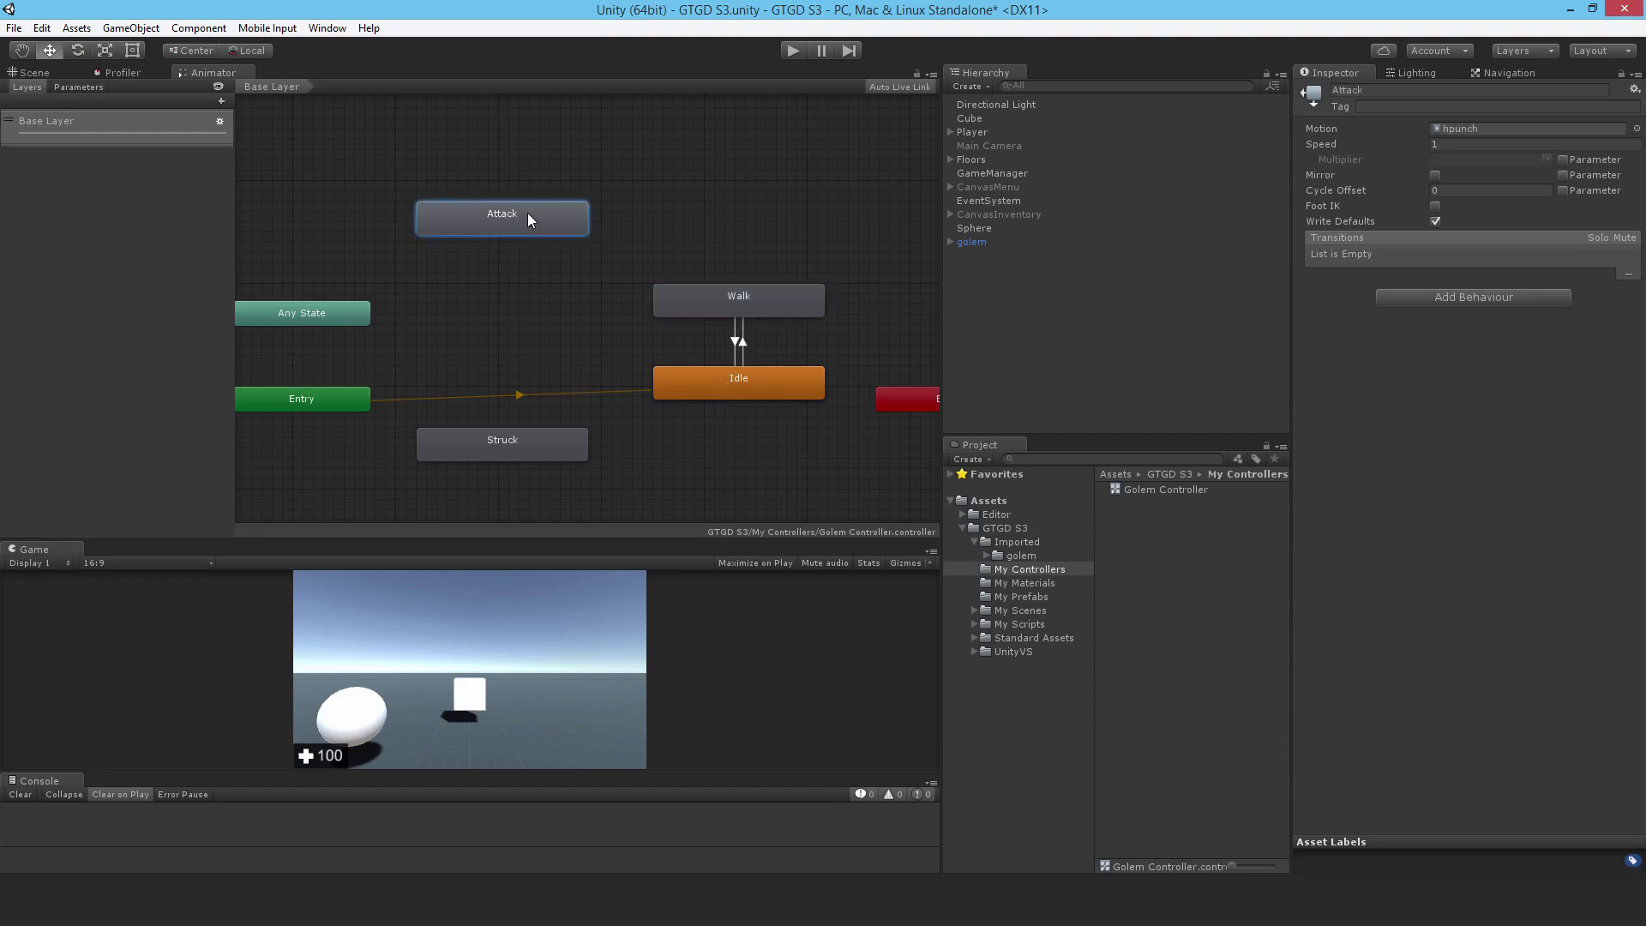
click(318, 313)
right_click(295, 315)
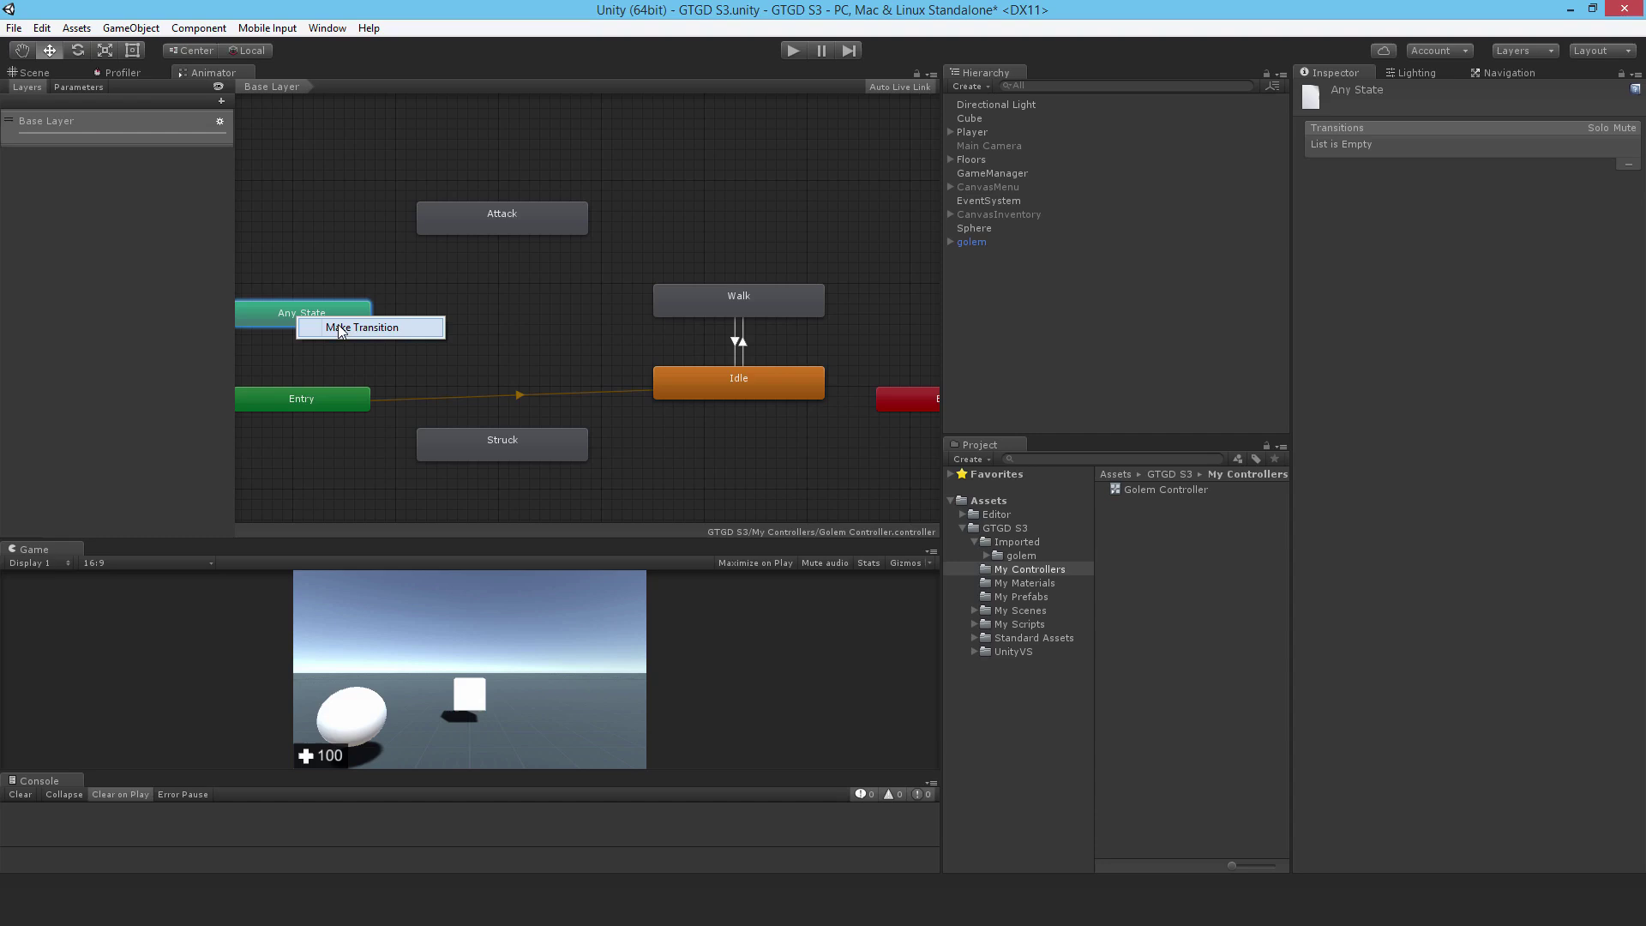
click(341, 327)
click(470, 229)
right_click(496, 221)
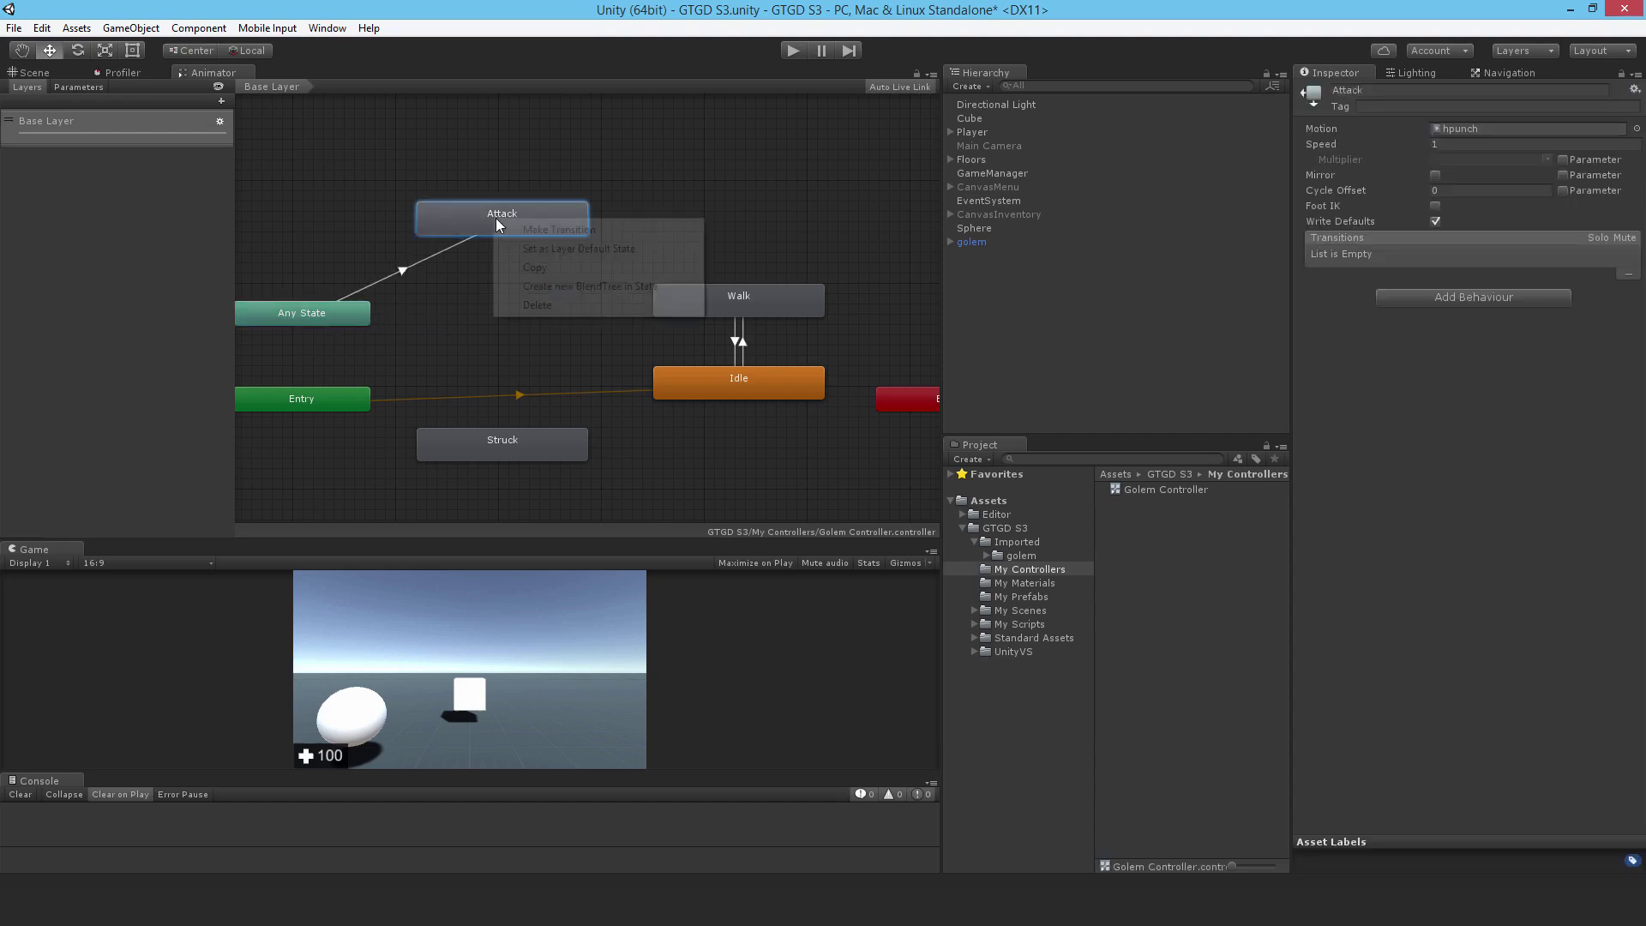
click(540, 229)
click(696, 384)
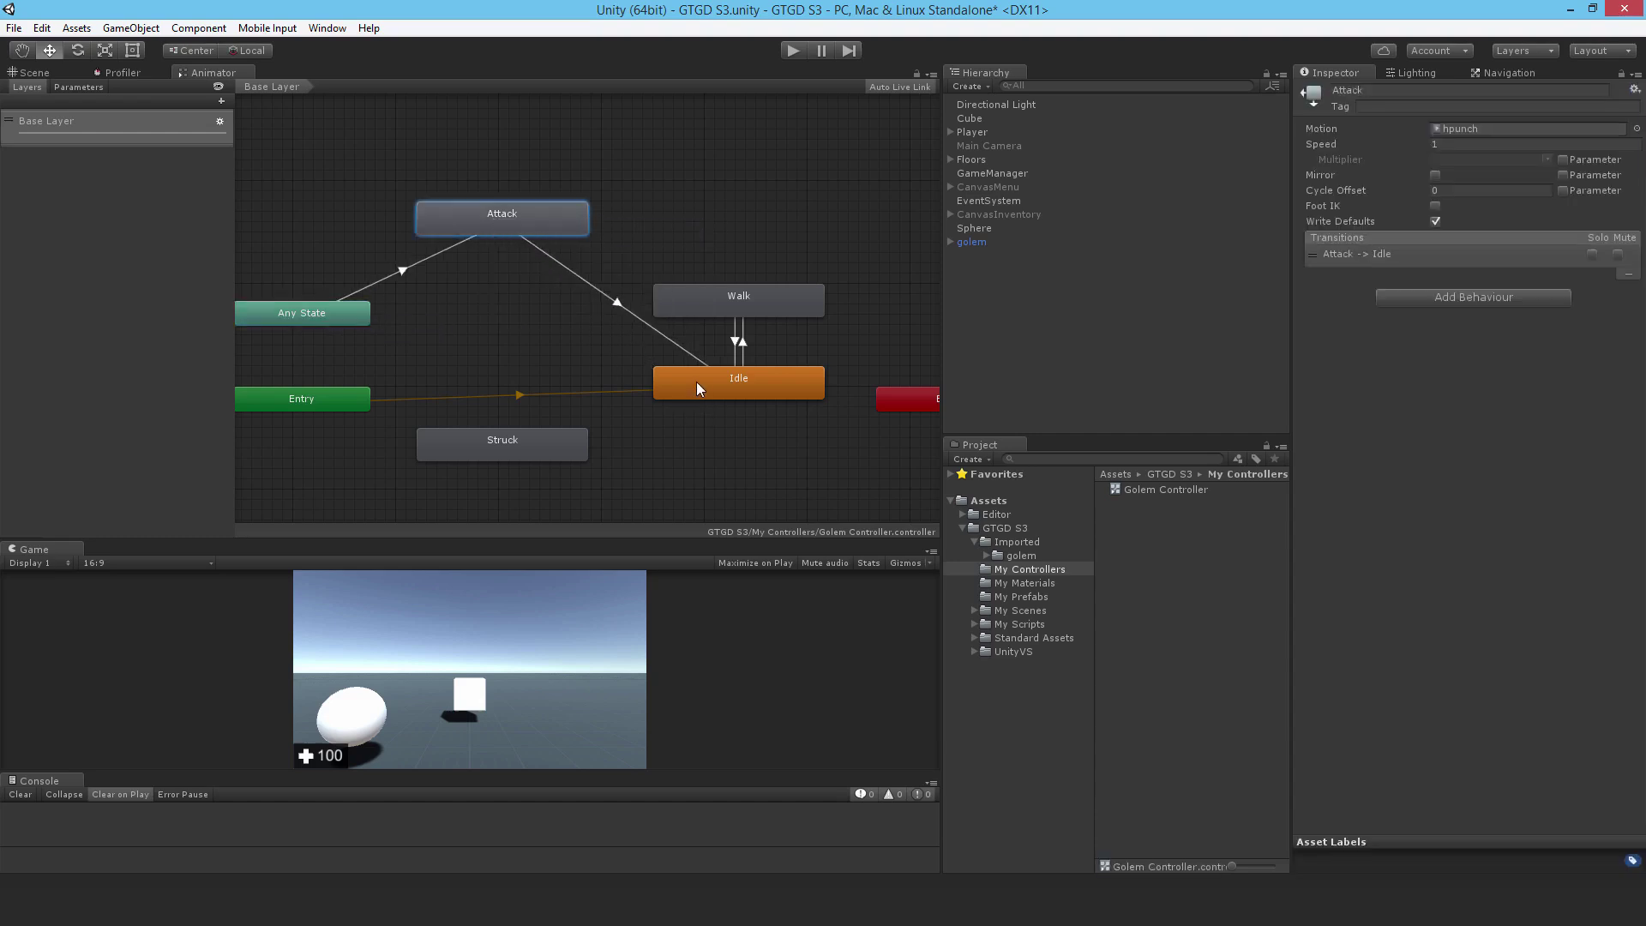
- Add transitions from Any State to Struck and from Struck to Idle
click(291, 321)
right_click(300, 310)
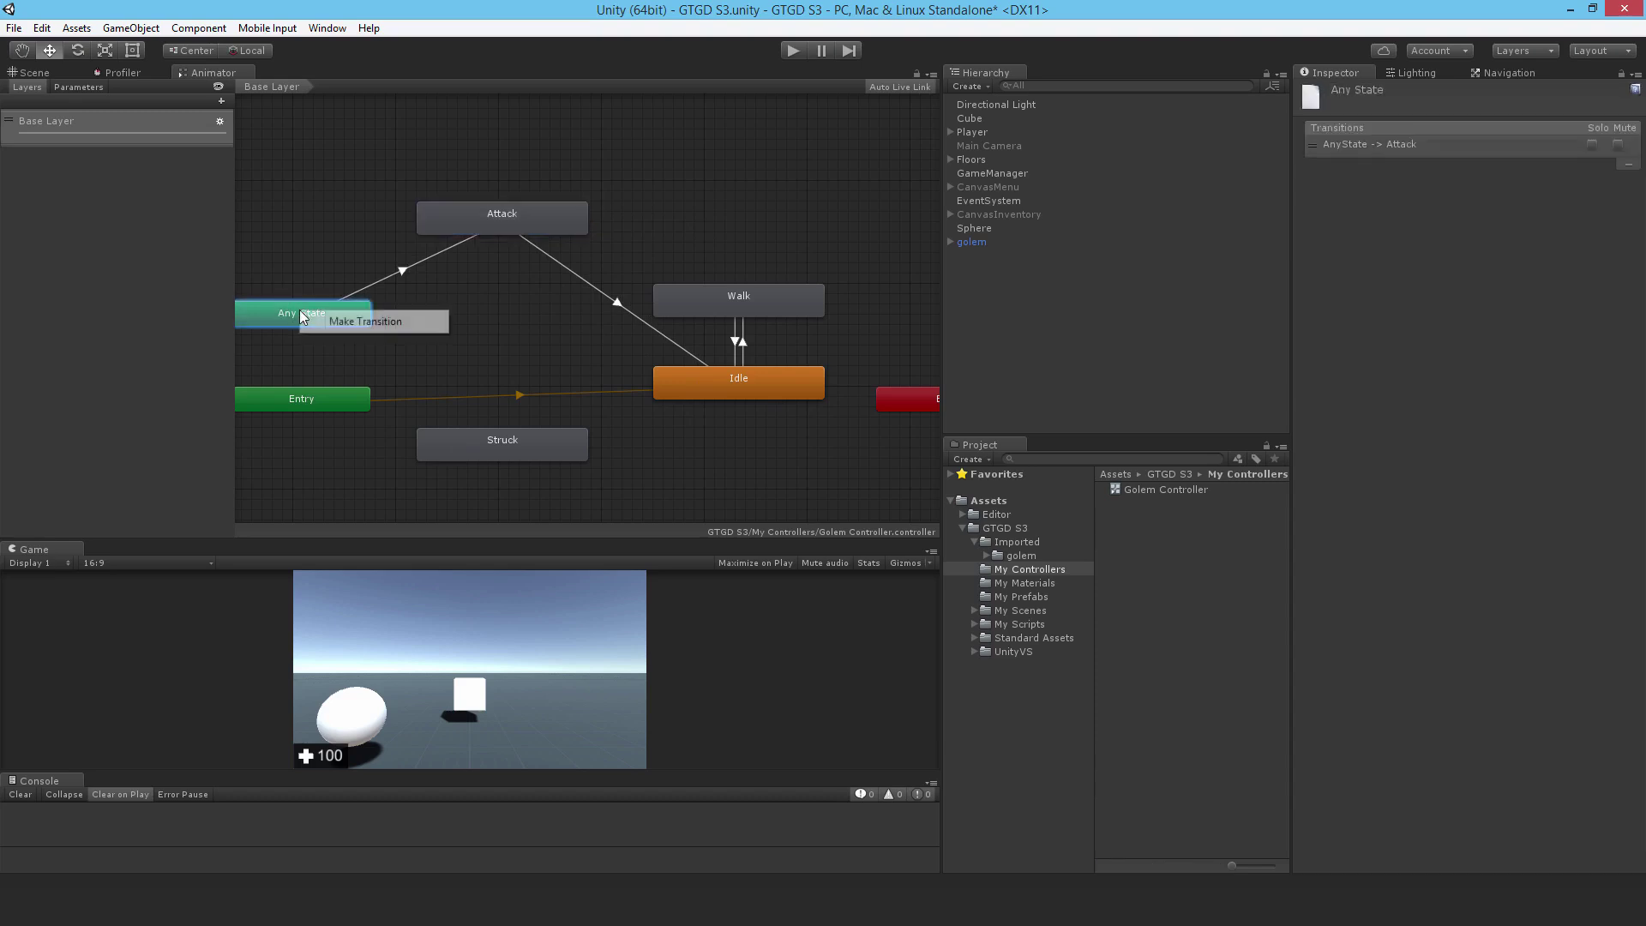
click(342, 321)
click(467, 446)
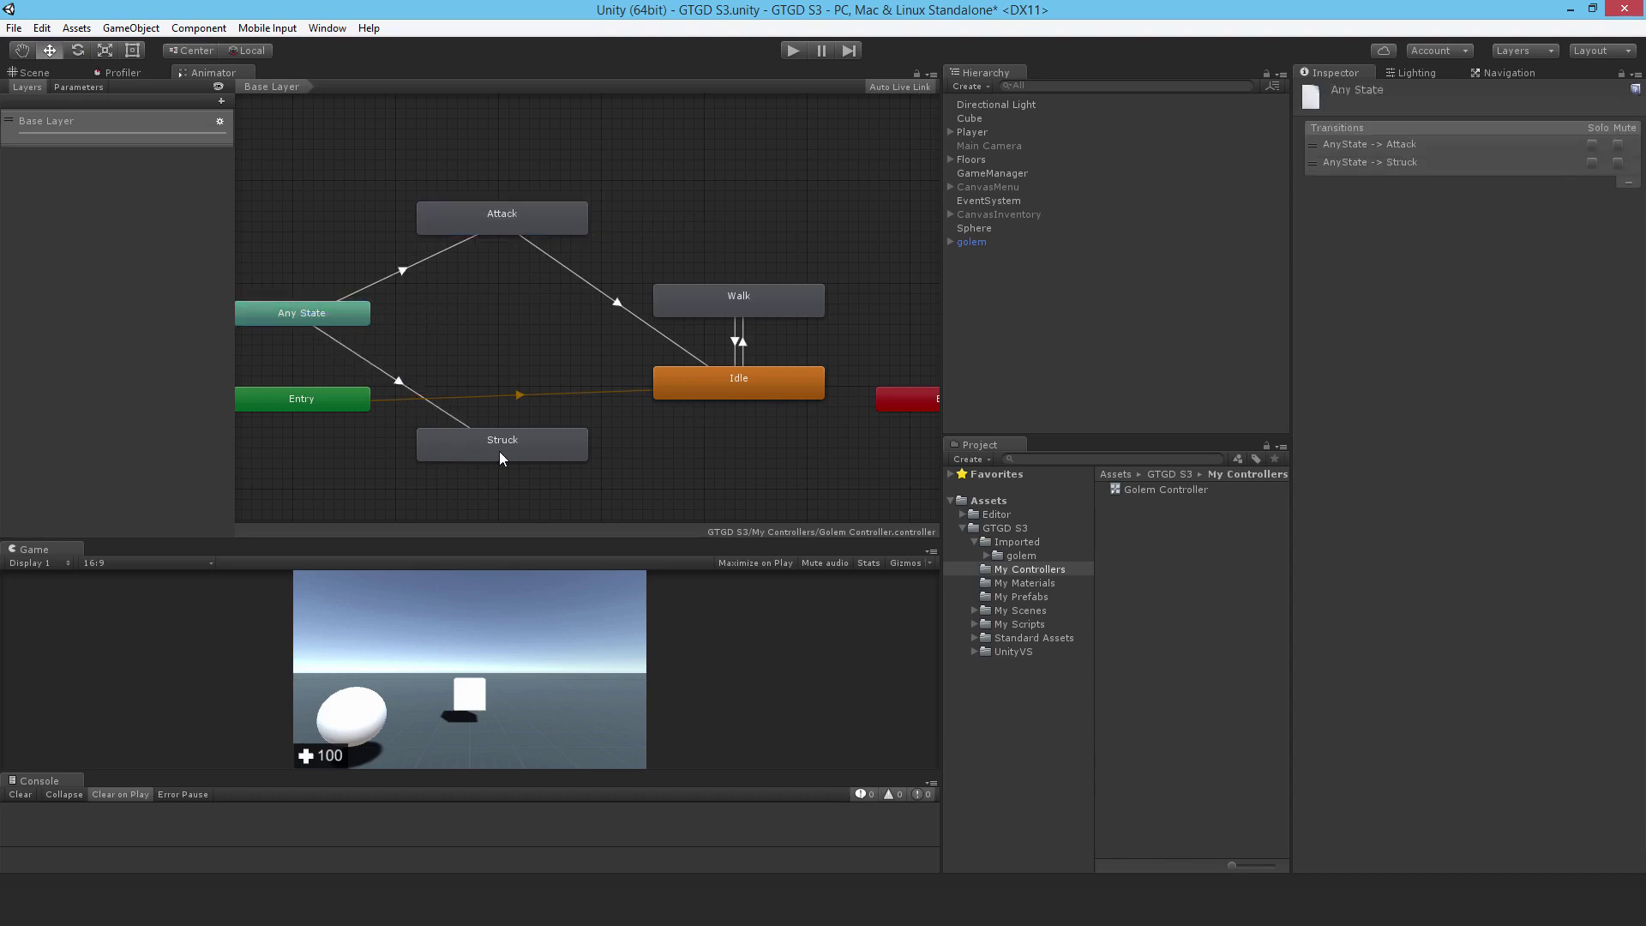
click(508, 445)
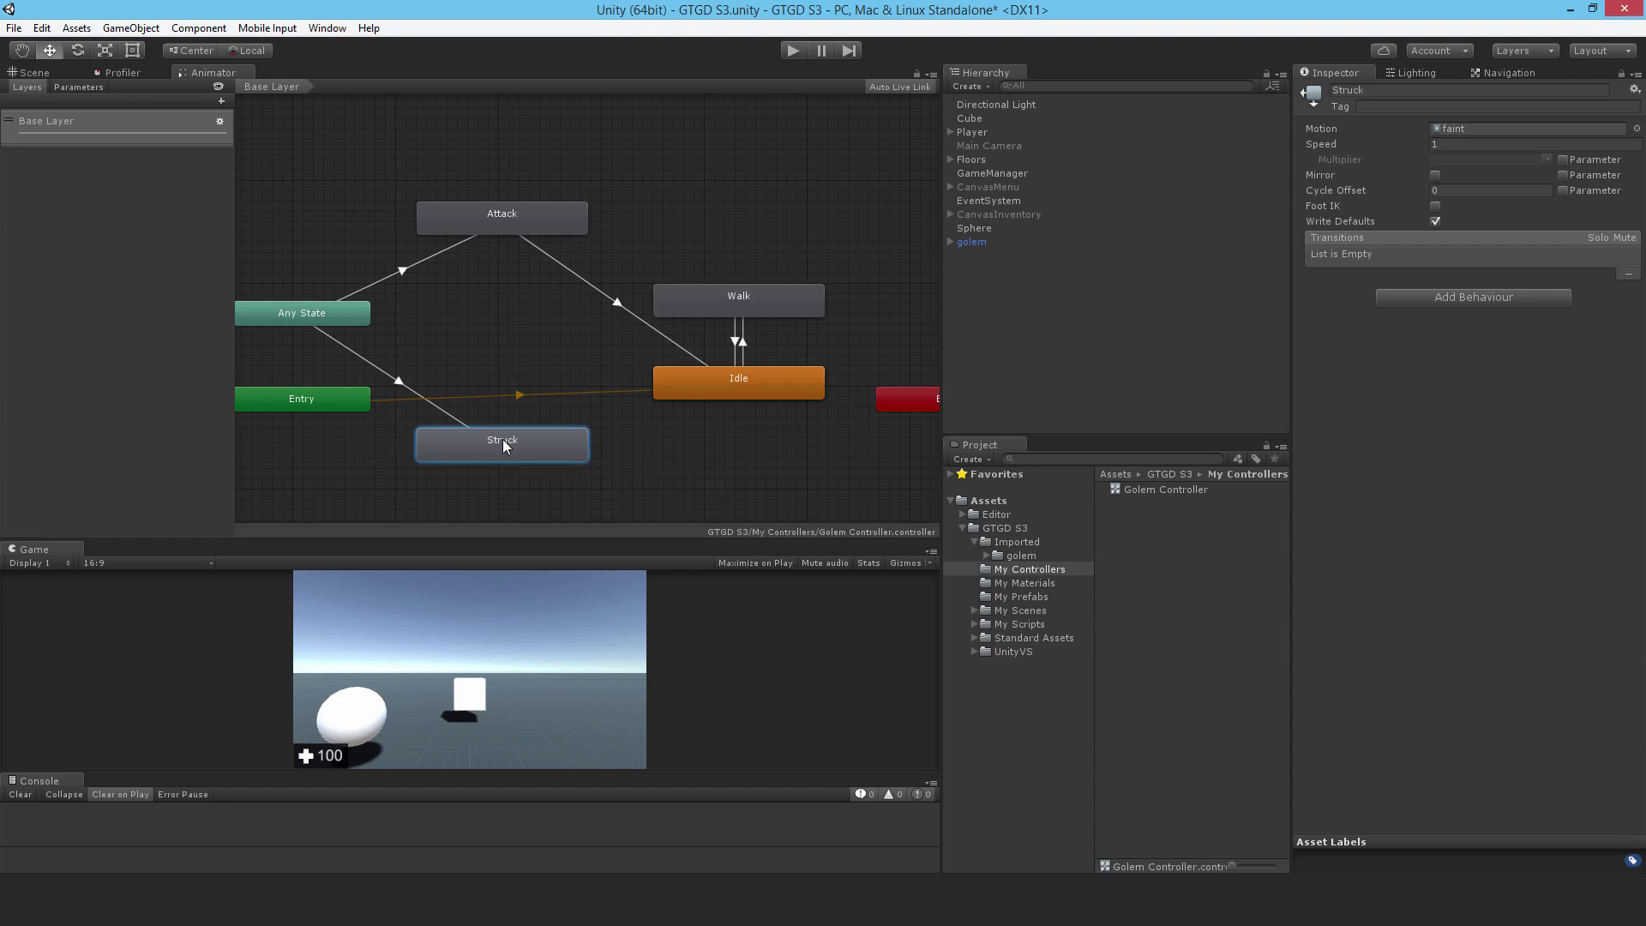
right_click(503, 438)
click(559, 451)
click(743, 398)
click(703, 390)
click(743, 345)
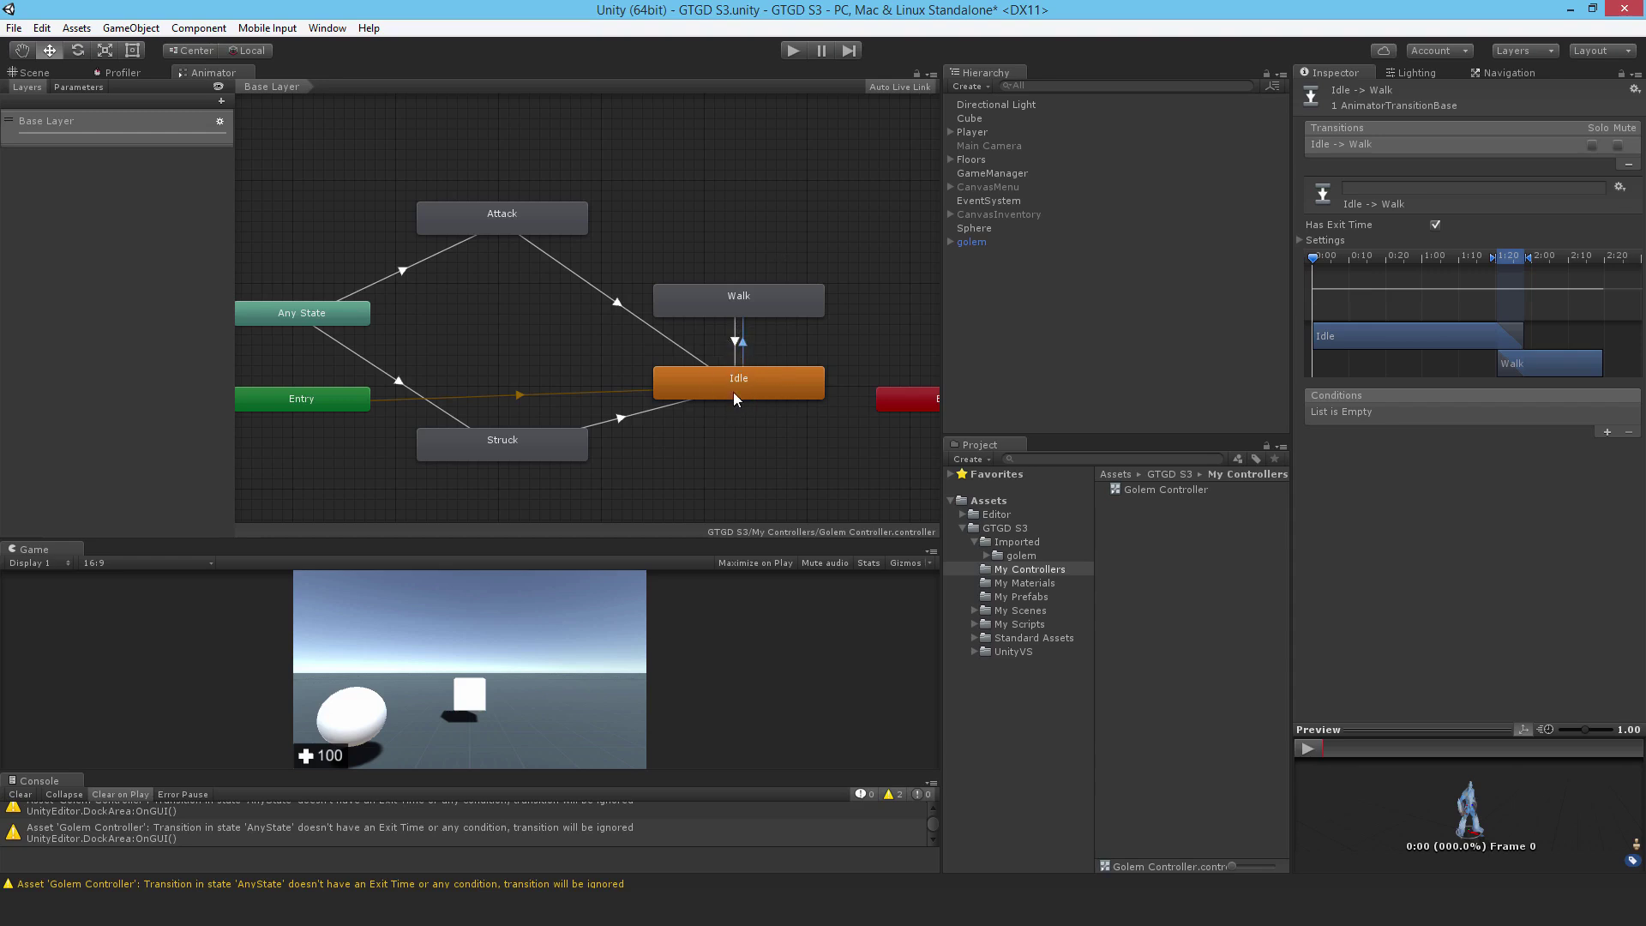
- In the Parameters list, add a new Bool named isPursuing
click(132, 114)
click(85, 86)
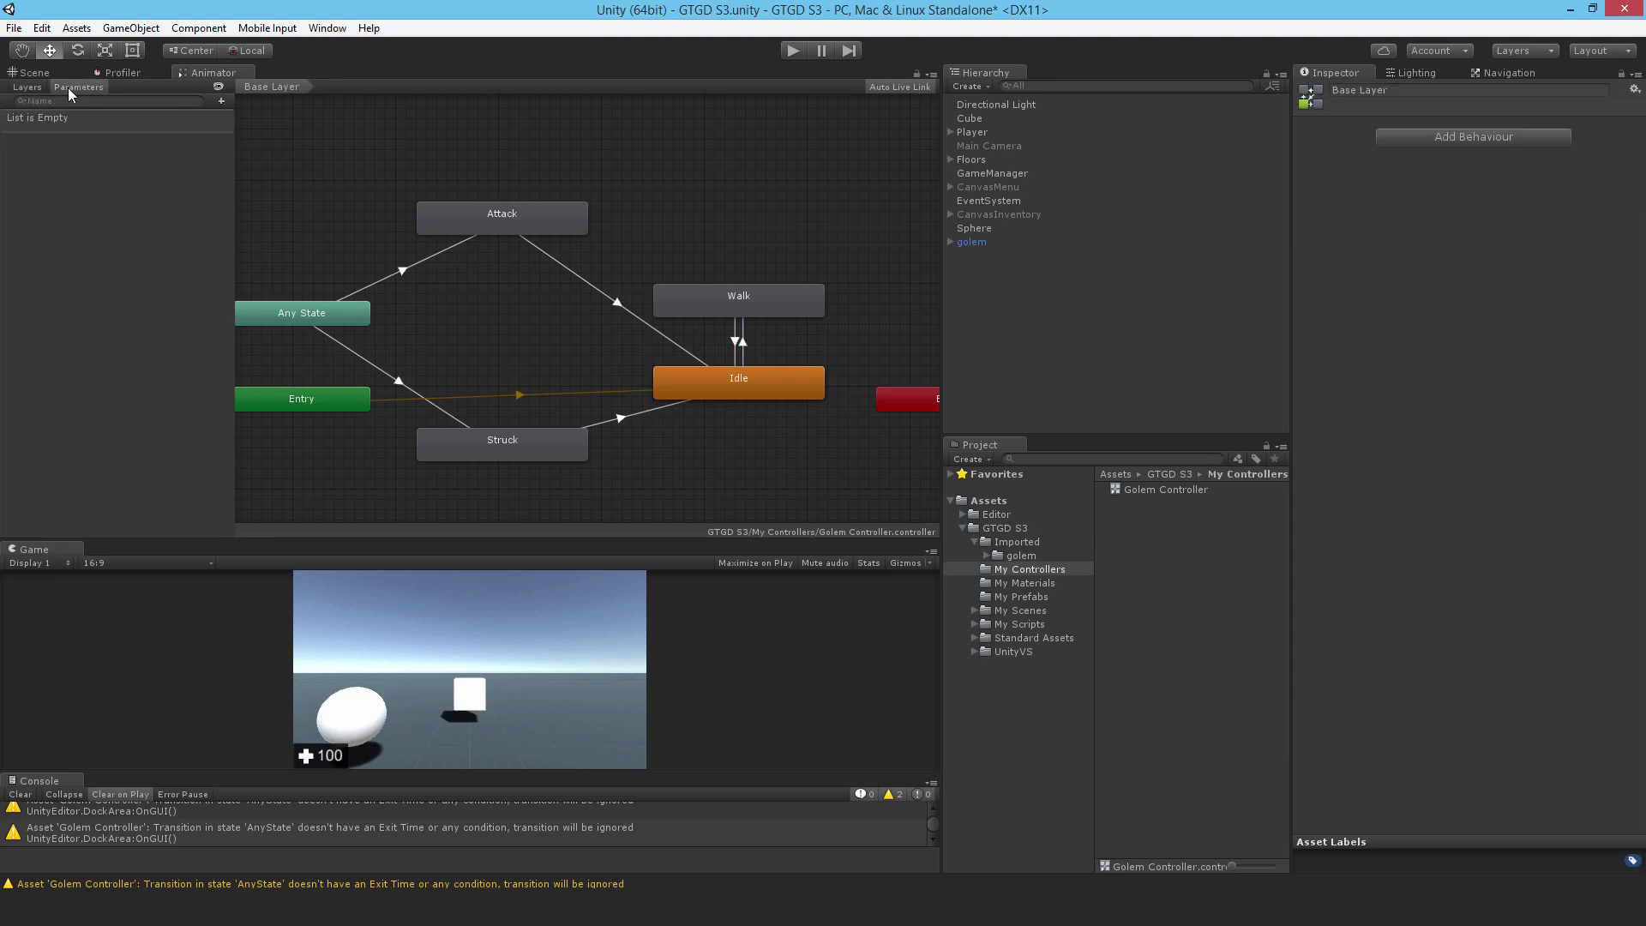
click(221, 102)
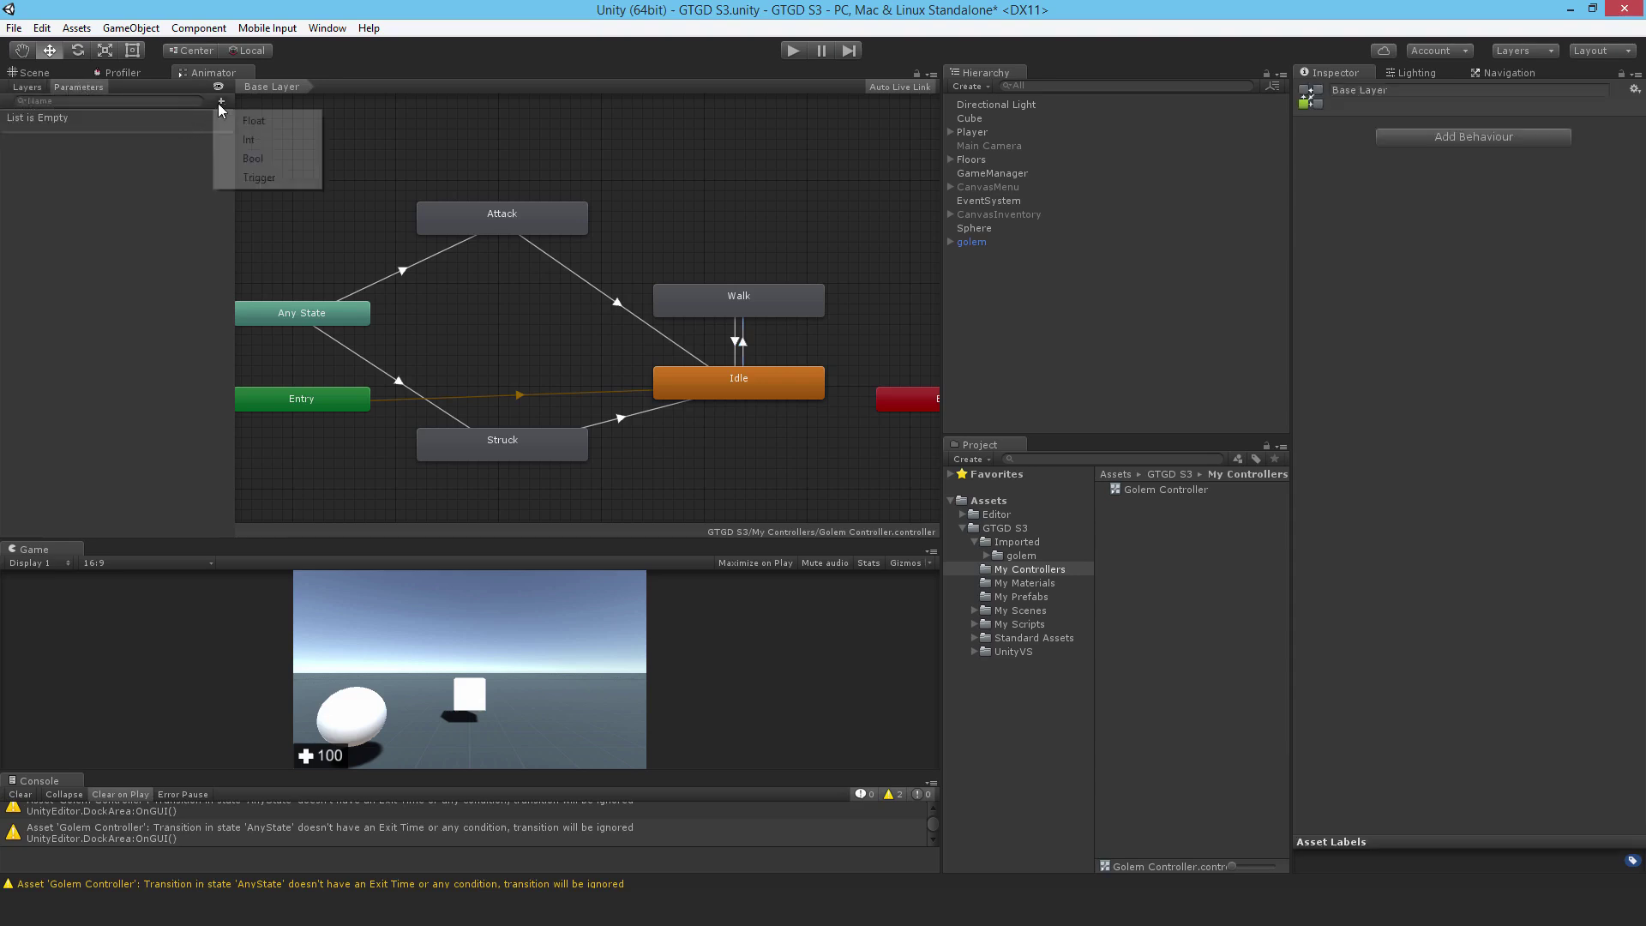
click(265, 167)
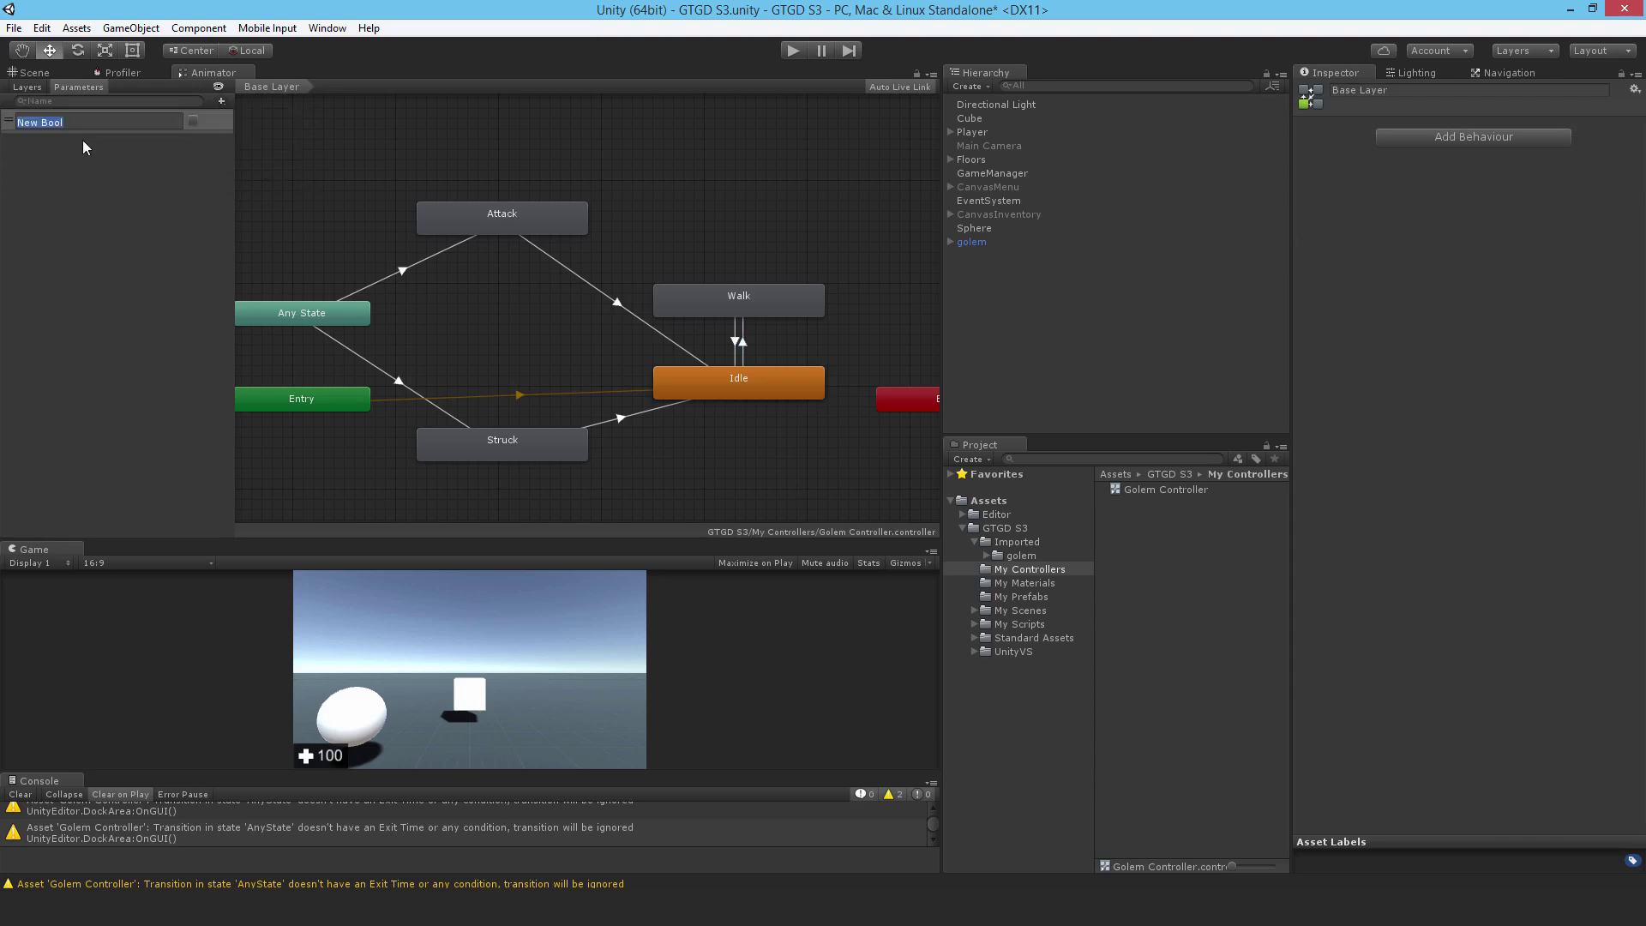
text(isPursuing)
key(Return)
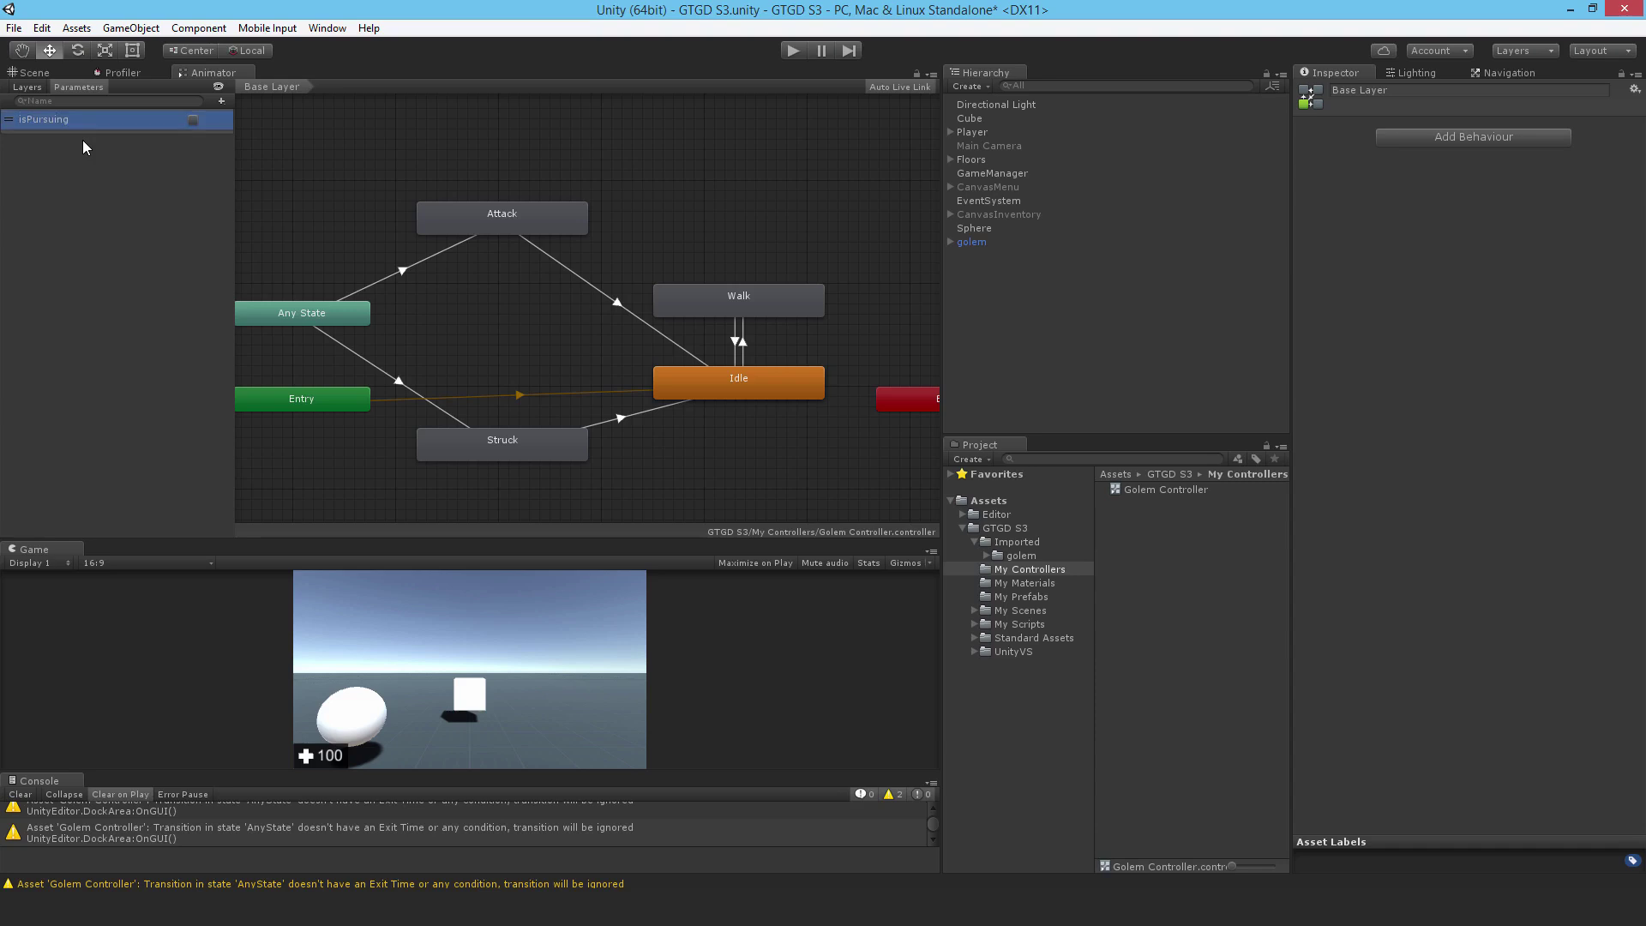
- Add isPursuing conditions: true on the Idle→Walk transition, false on Walk→Idle
click(744, 342)
click(1603, 433)
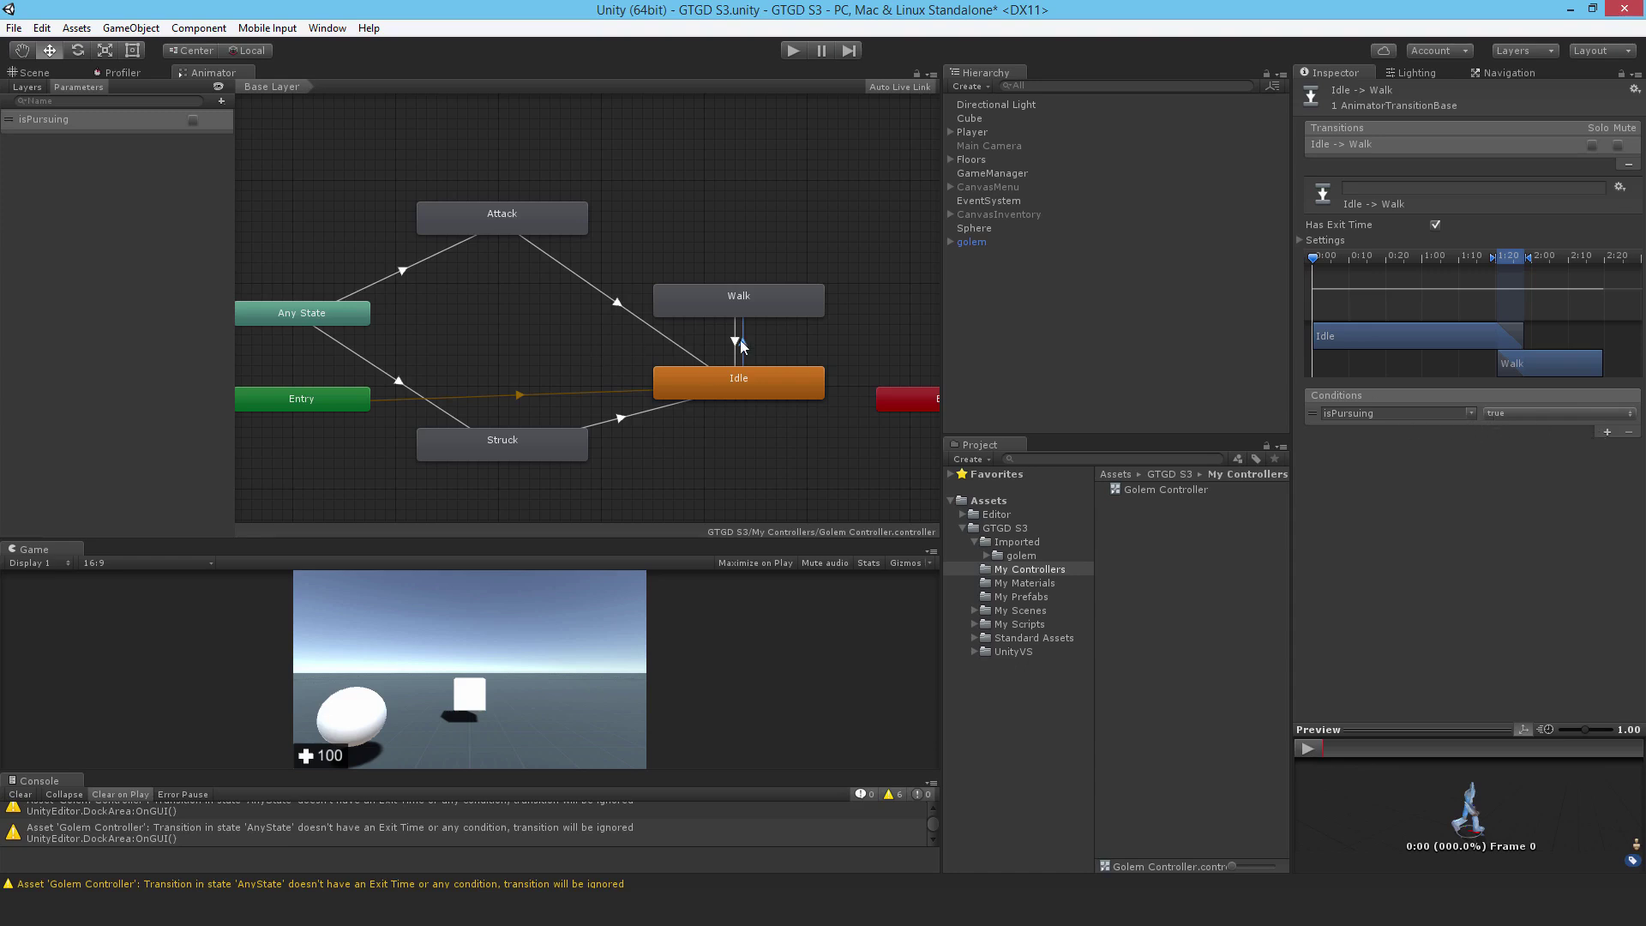
click(735, 342)
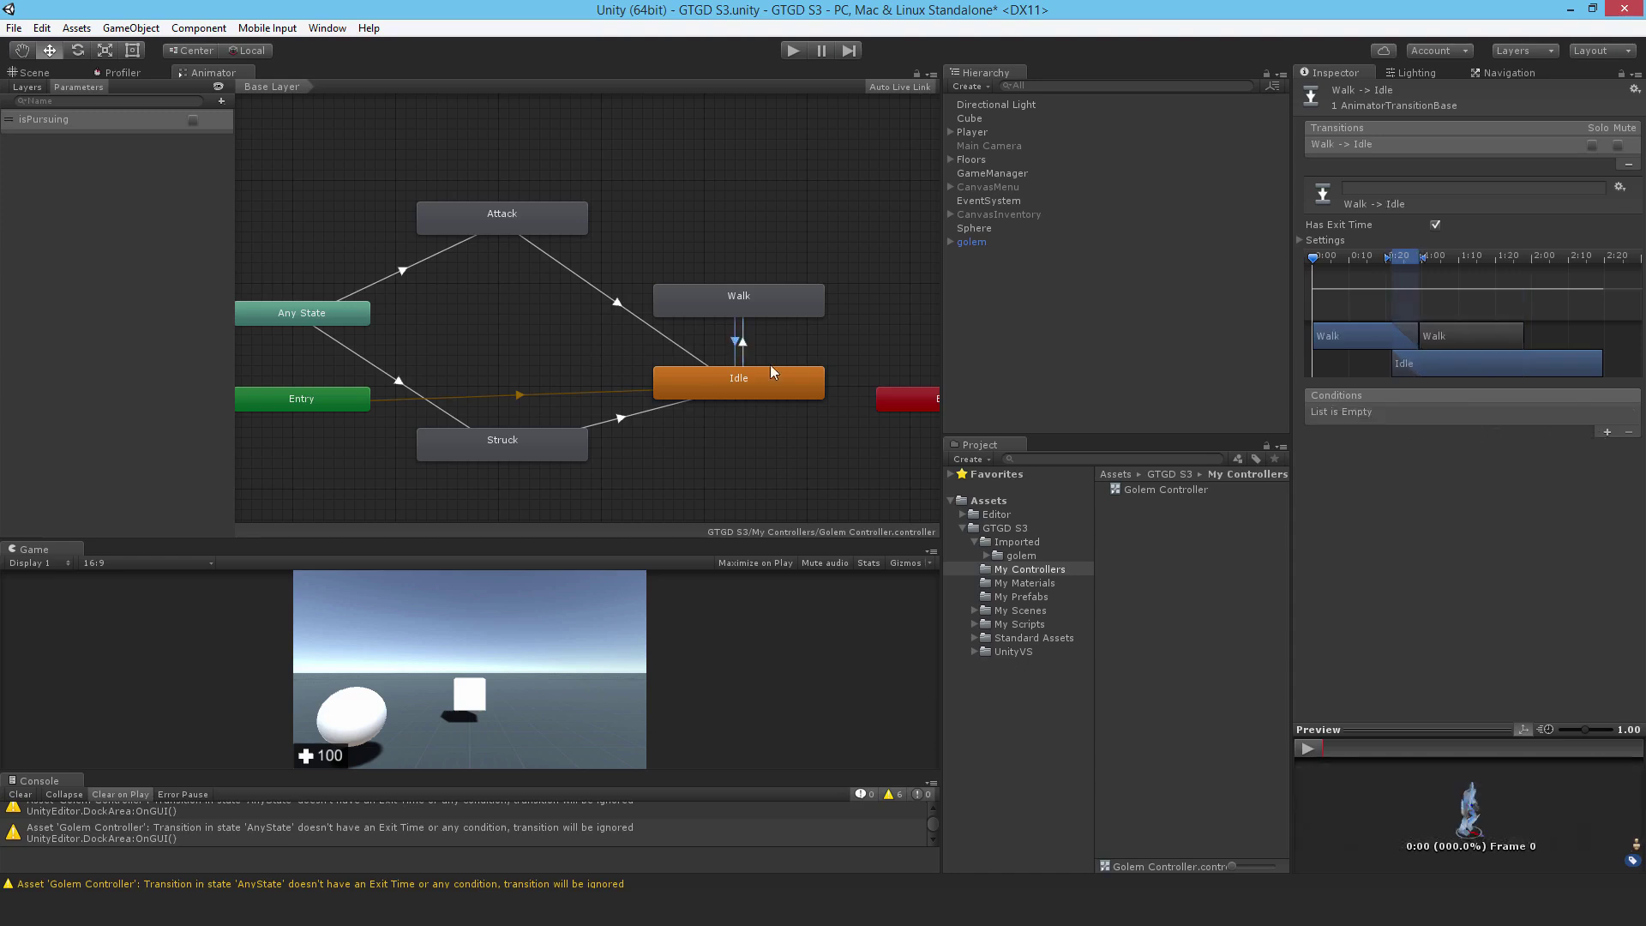
click(1606, 433)
click(1534, 414)
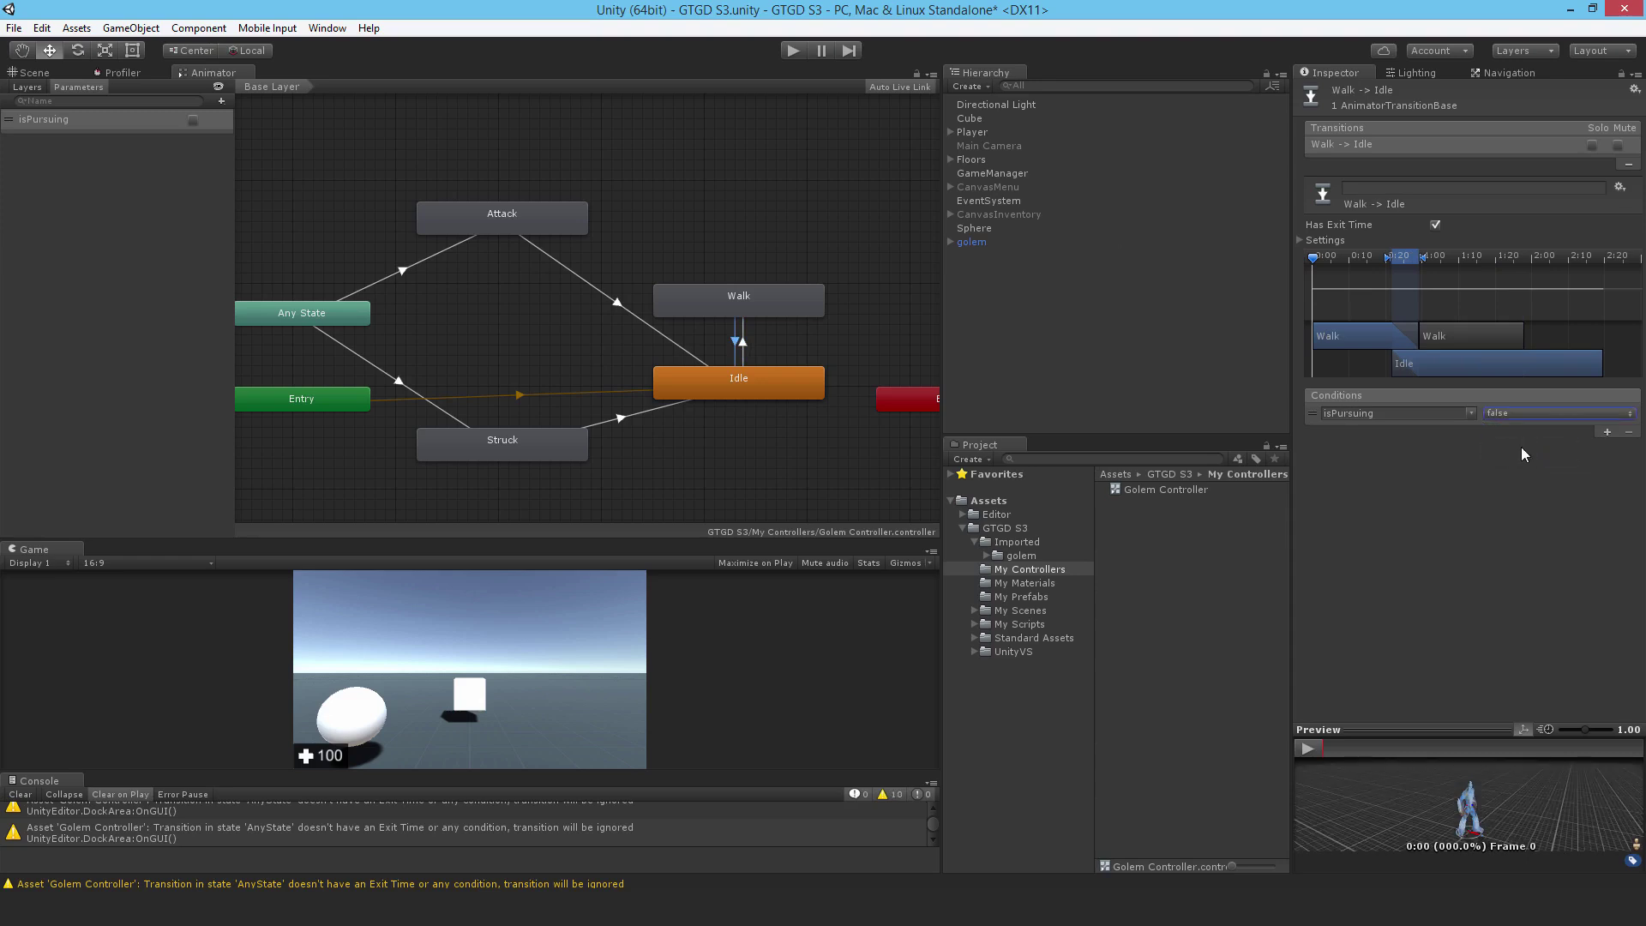
click(744, 342)
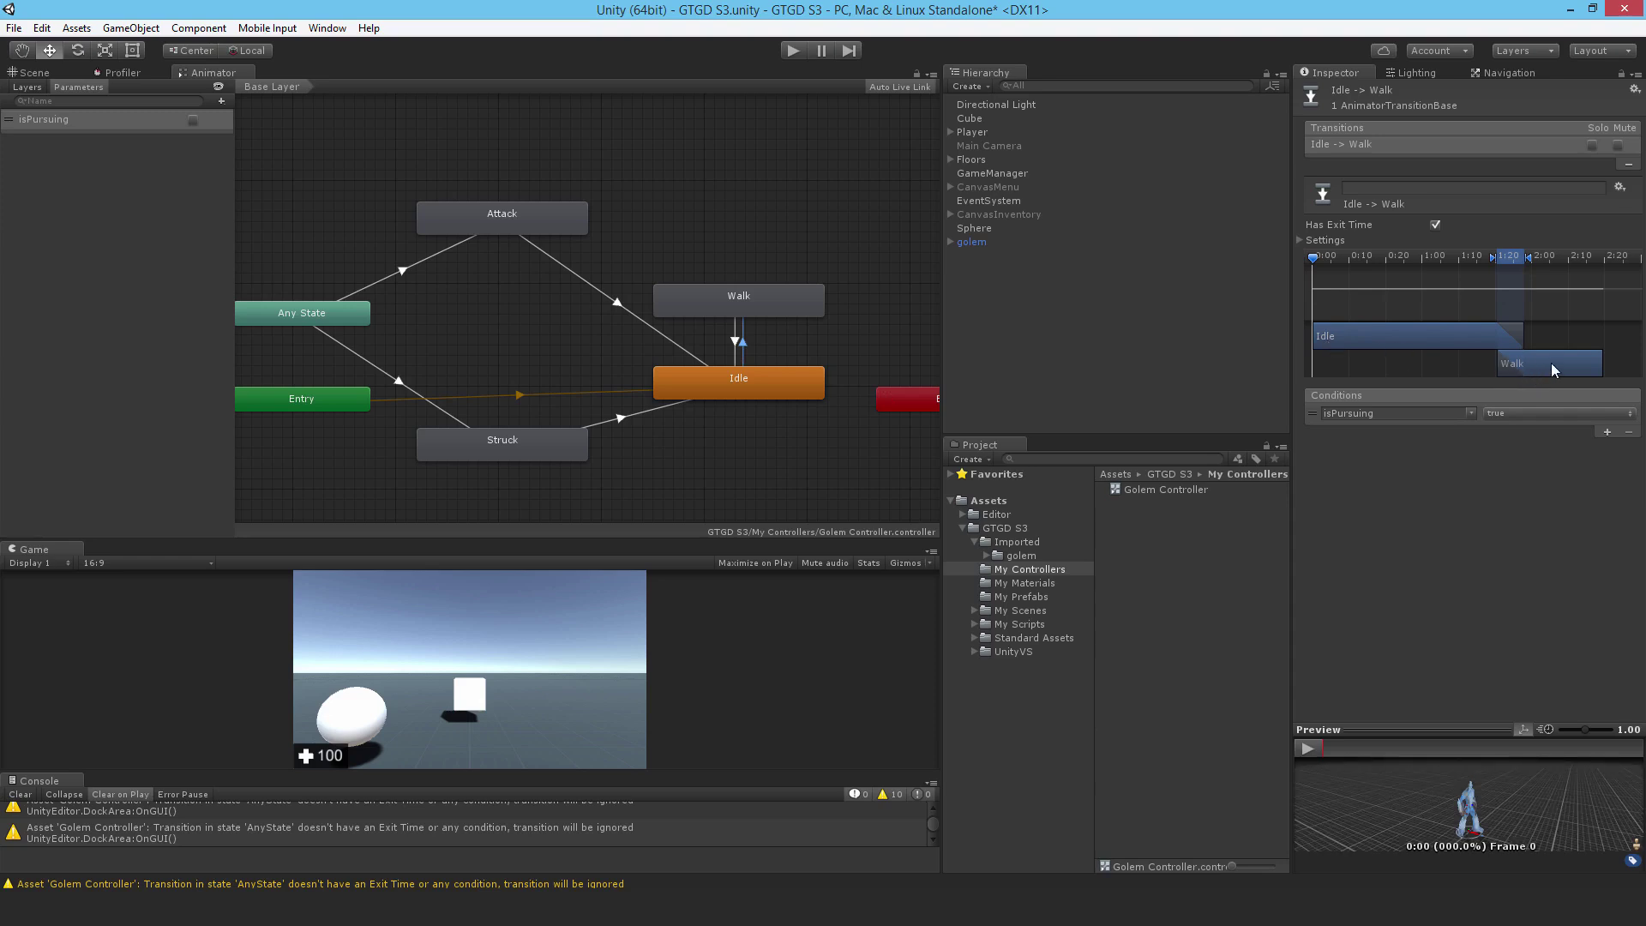
- Move the Idle→Walk blend near the start and set its exit time to 0.1
drag(1551, 363, 1387, 372)
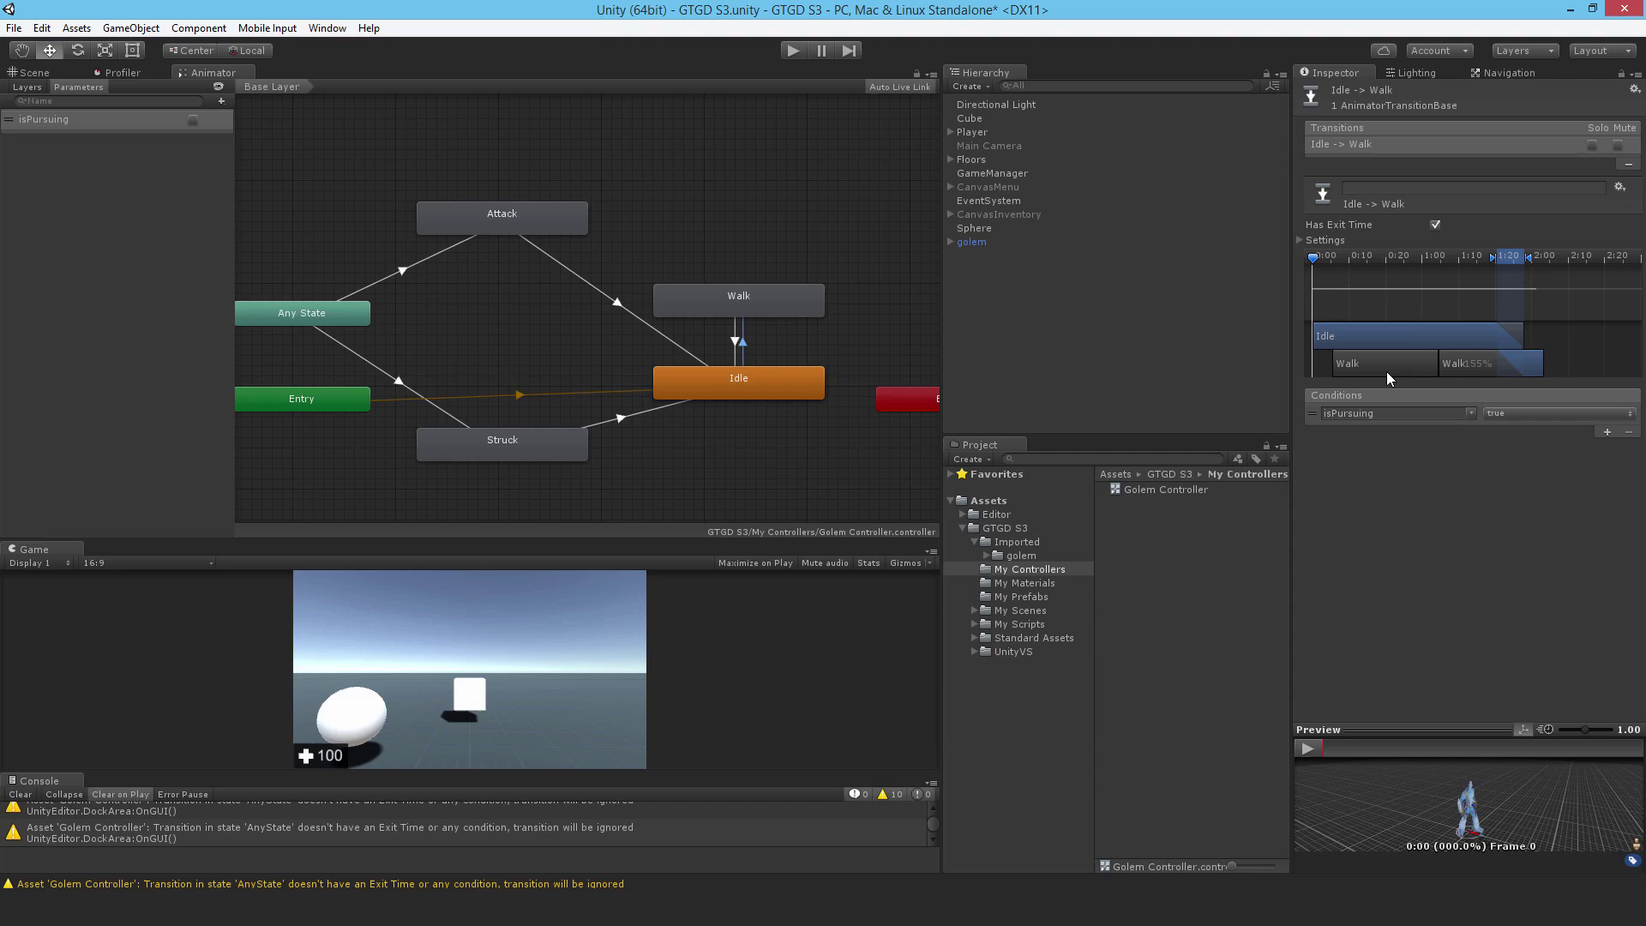
mouse_move(1505, 268)
mouse_down()
mouse_move(1318, 269)
mouse_move(1342, 275)
mouse_up()
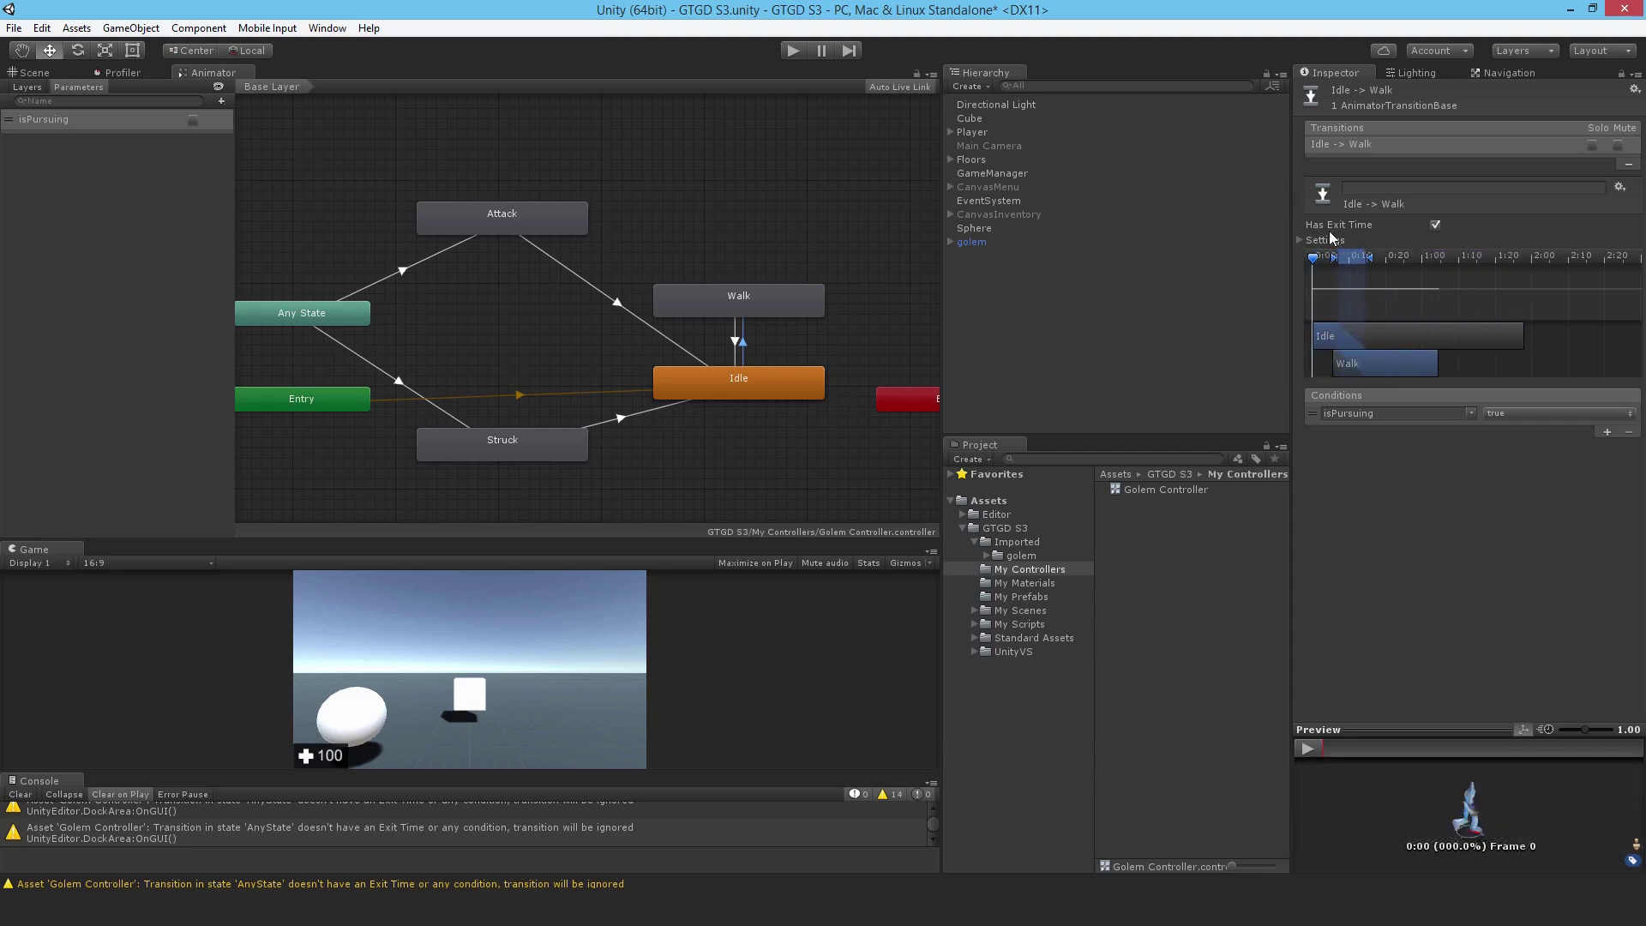
click(1299, 240)
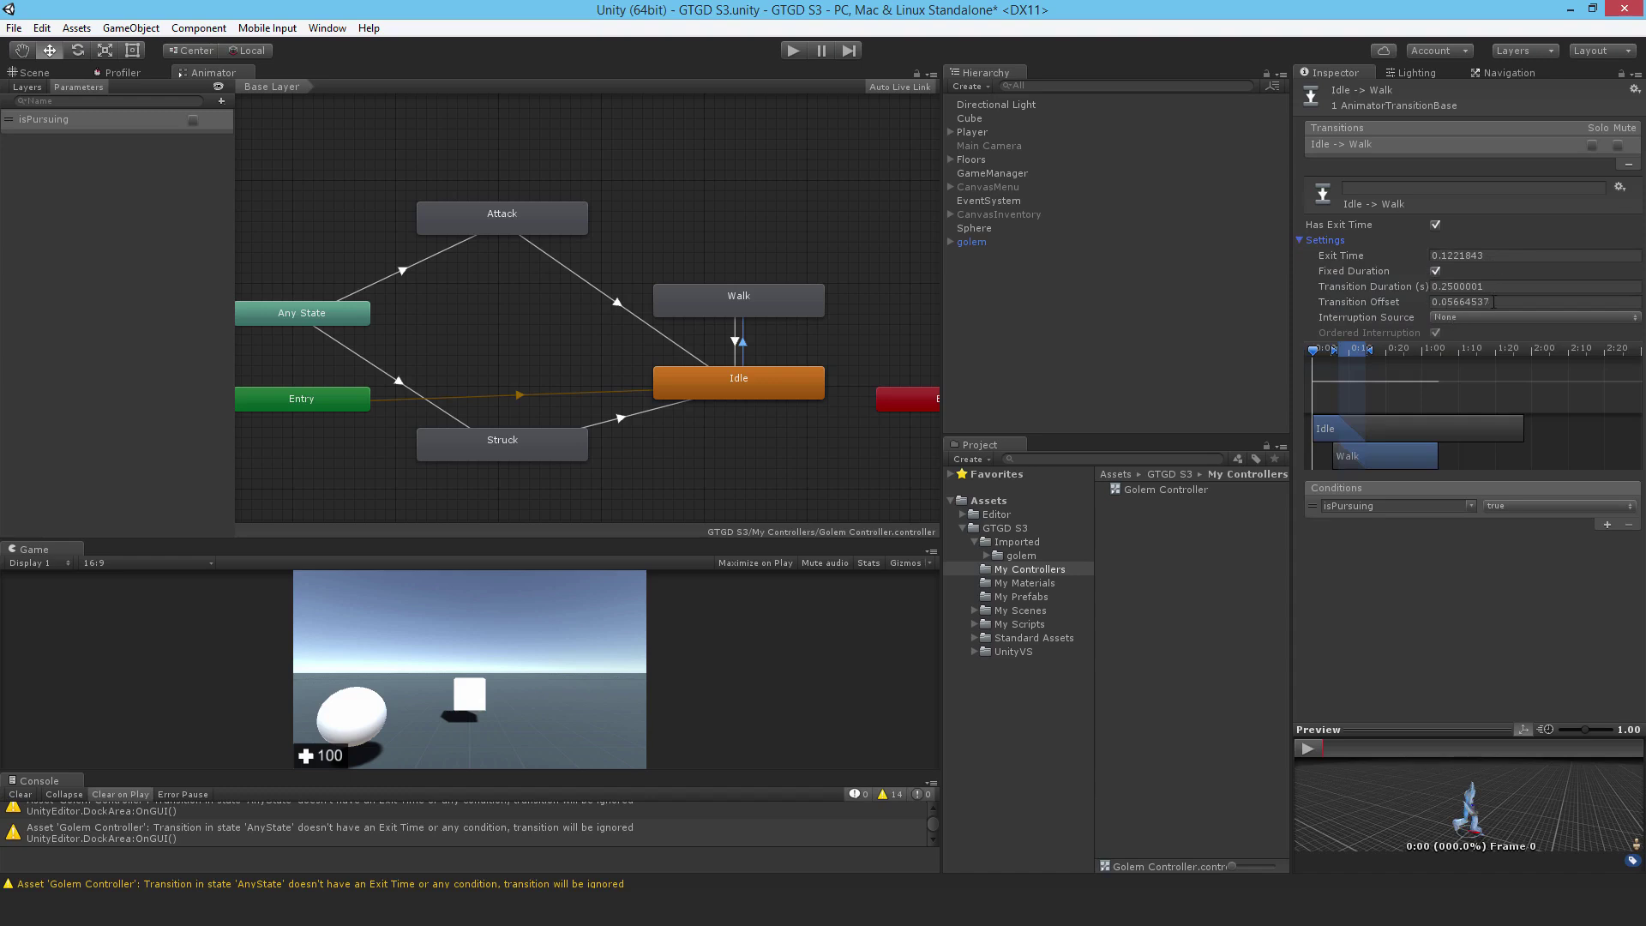
click(1501, 256)
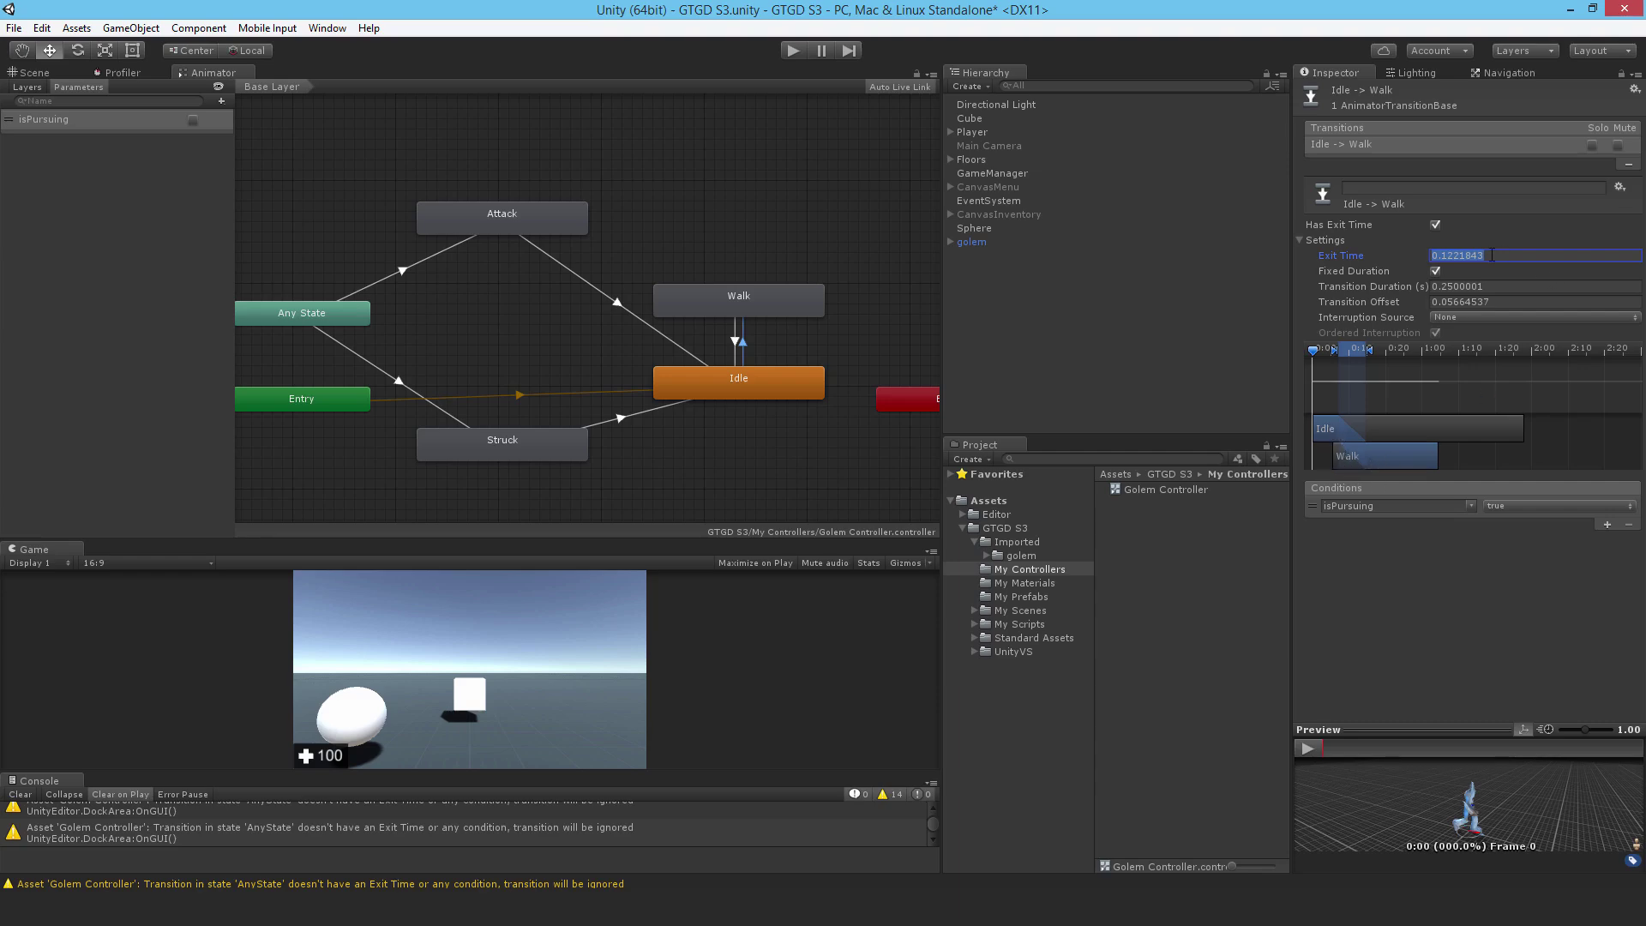
text(0.1)
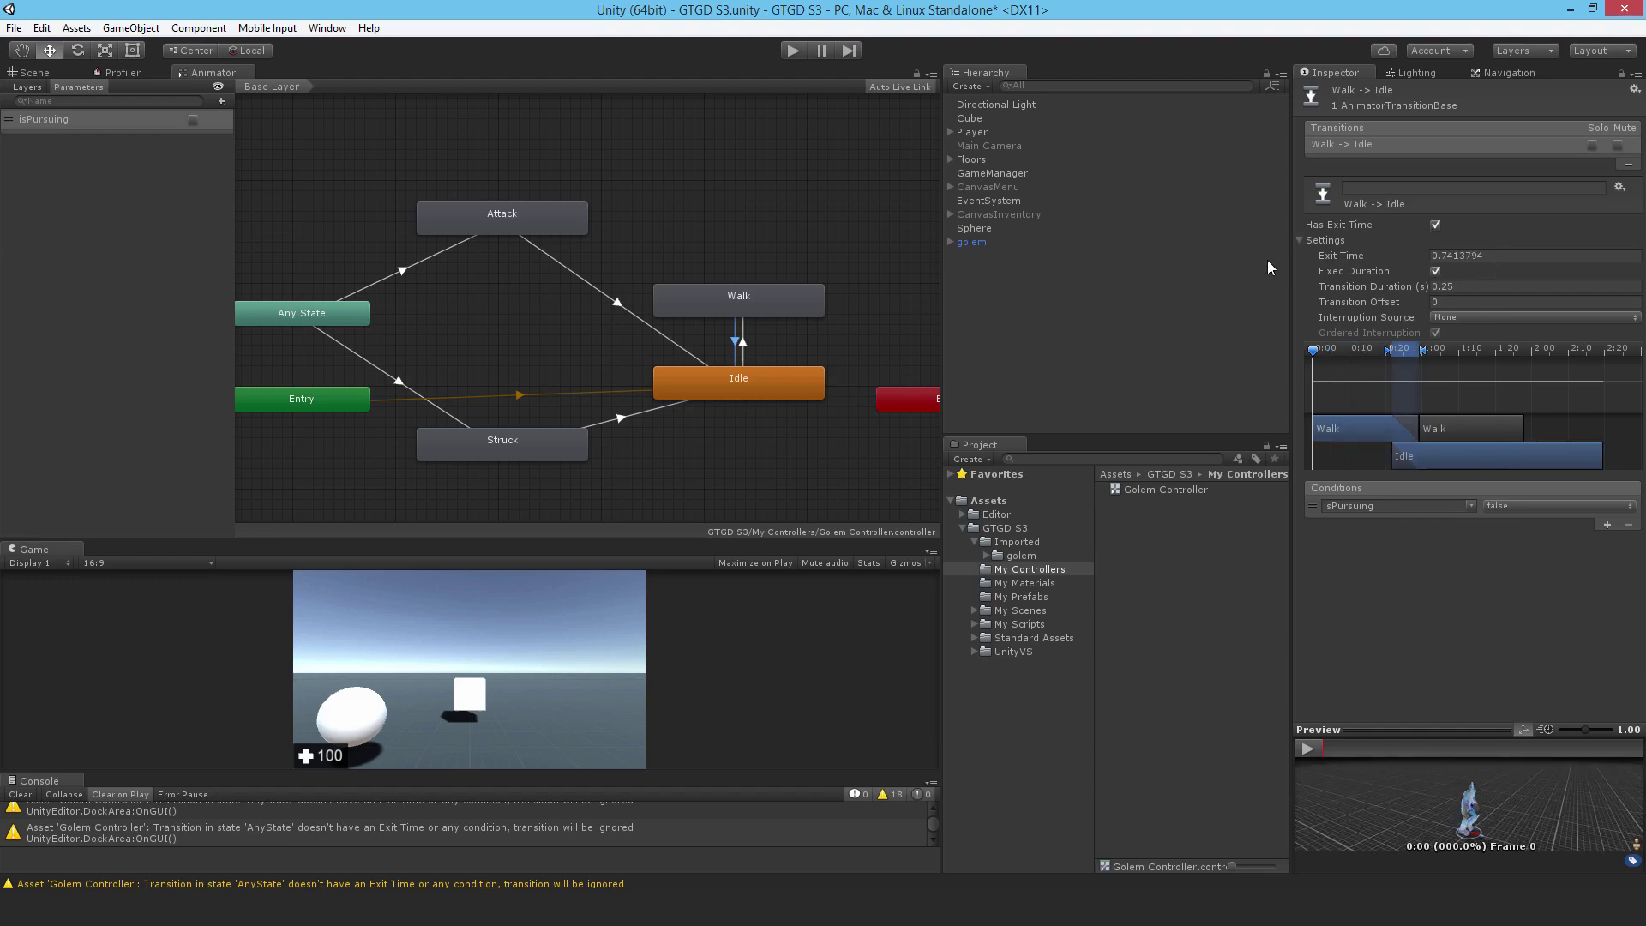
- Turn off Has Exit Time on both the Idle→Walk and Walk→Idle transitions
click(746, 345)
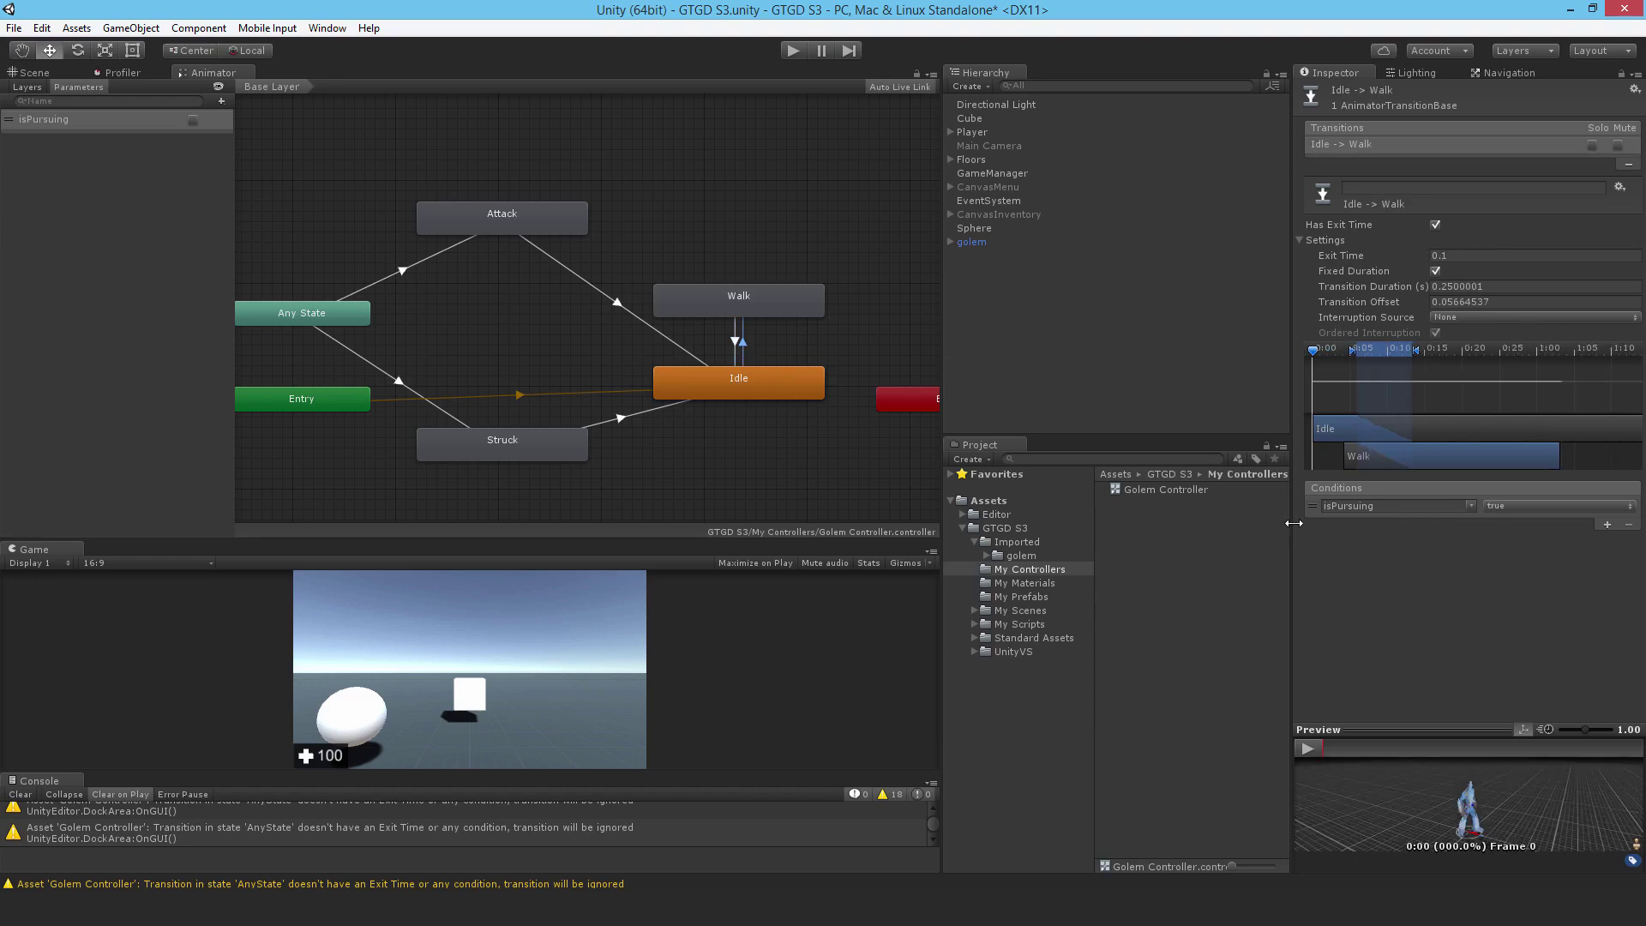
click(1436, 225)
click(735, 345)
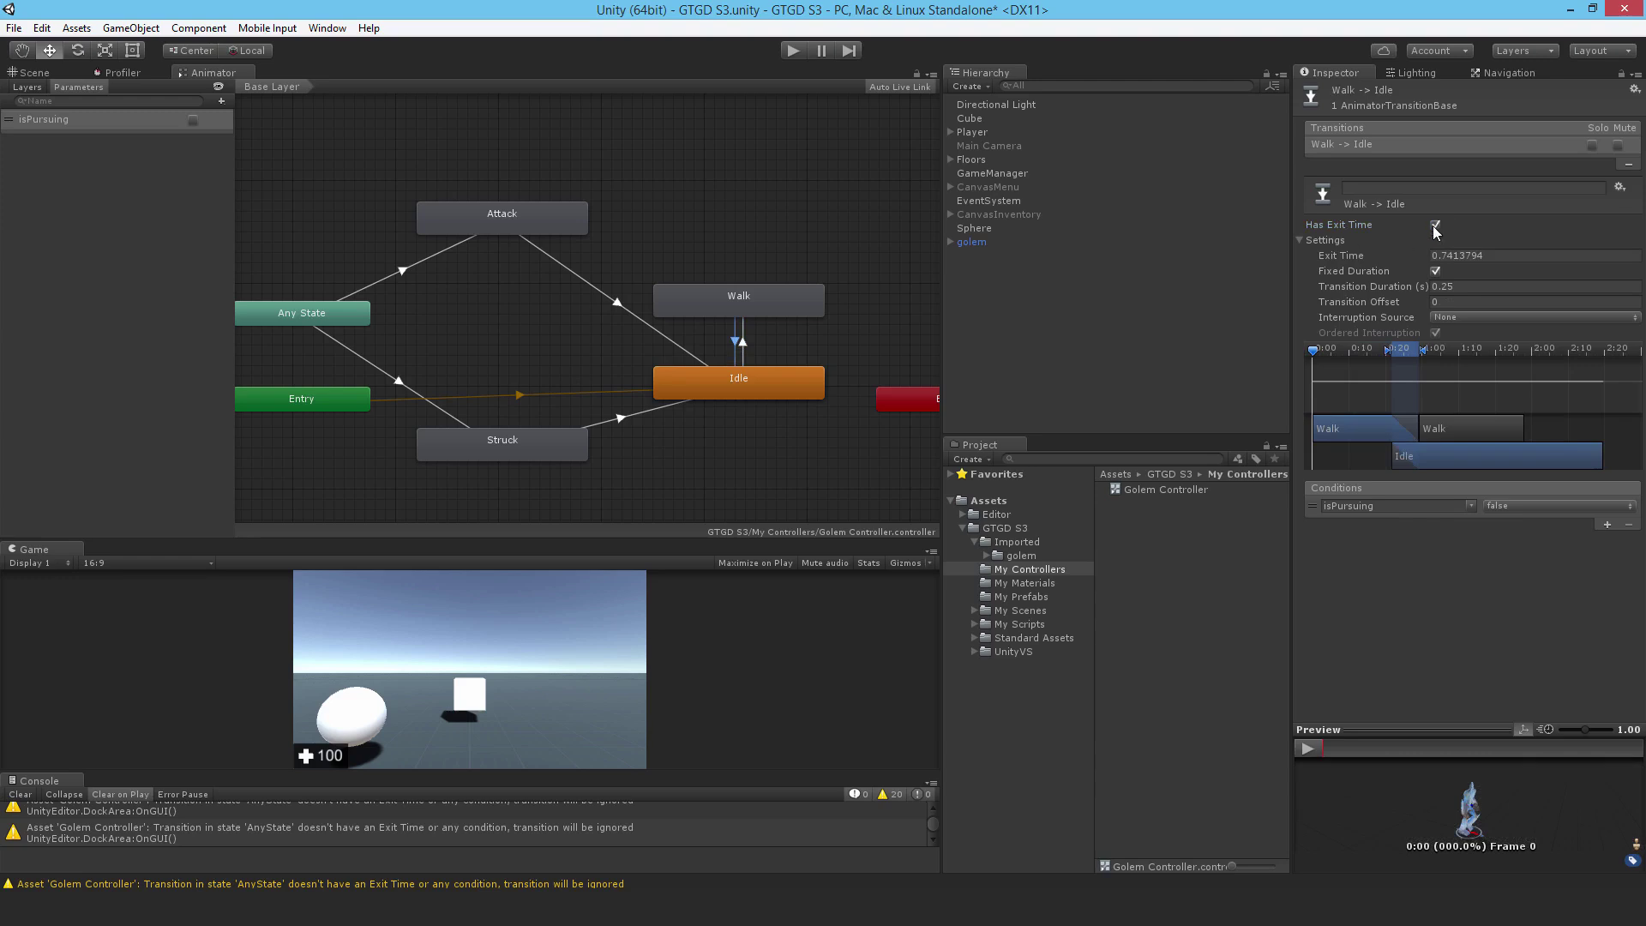
click(1436, 225)
click(744, 343)
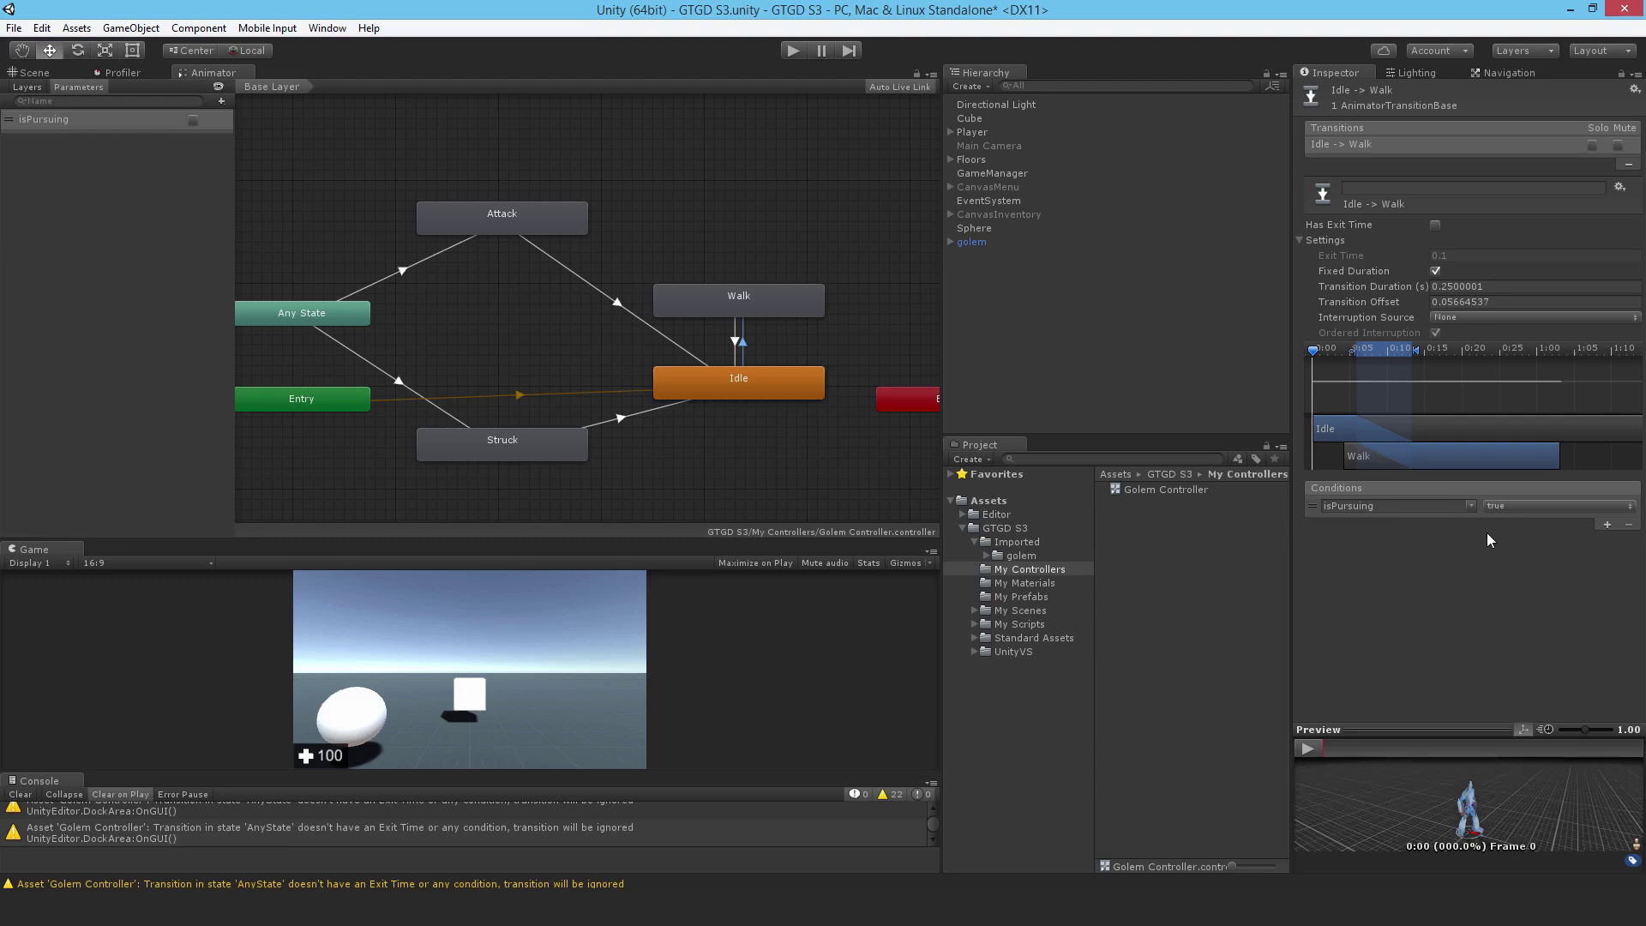
- Review the Idle→Walk transition, Walk state and Walk→Idle transition, previewing the blend
click(735, 300)
click(740, 341)
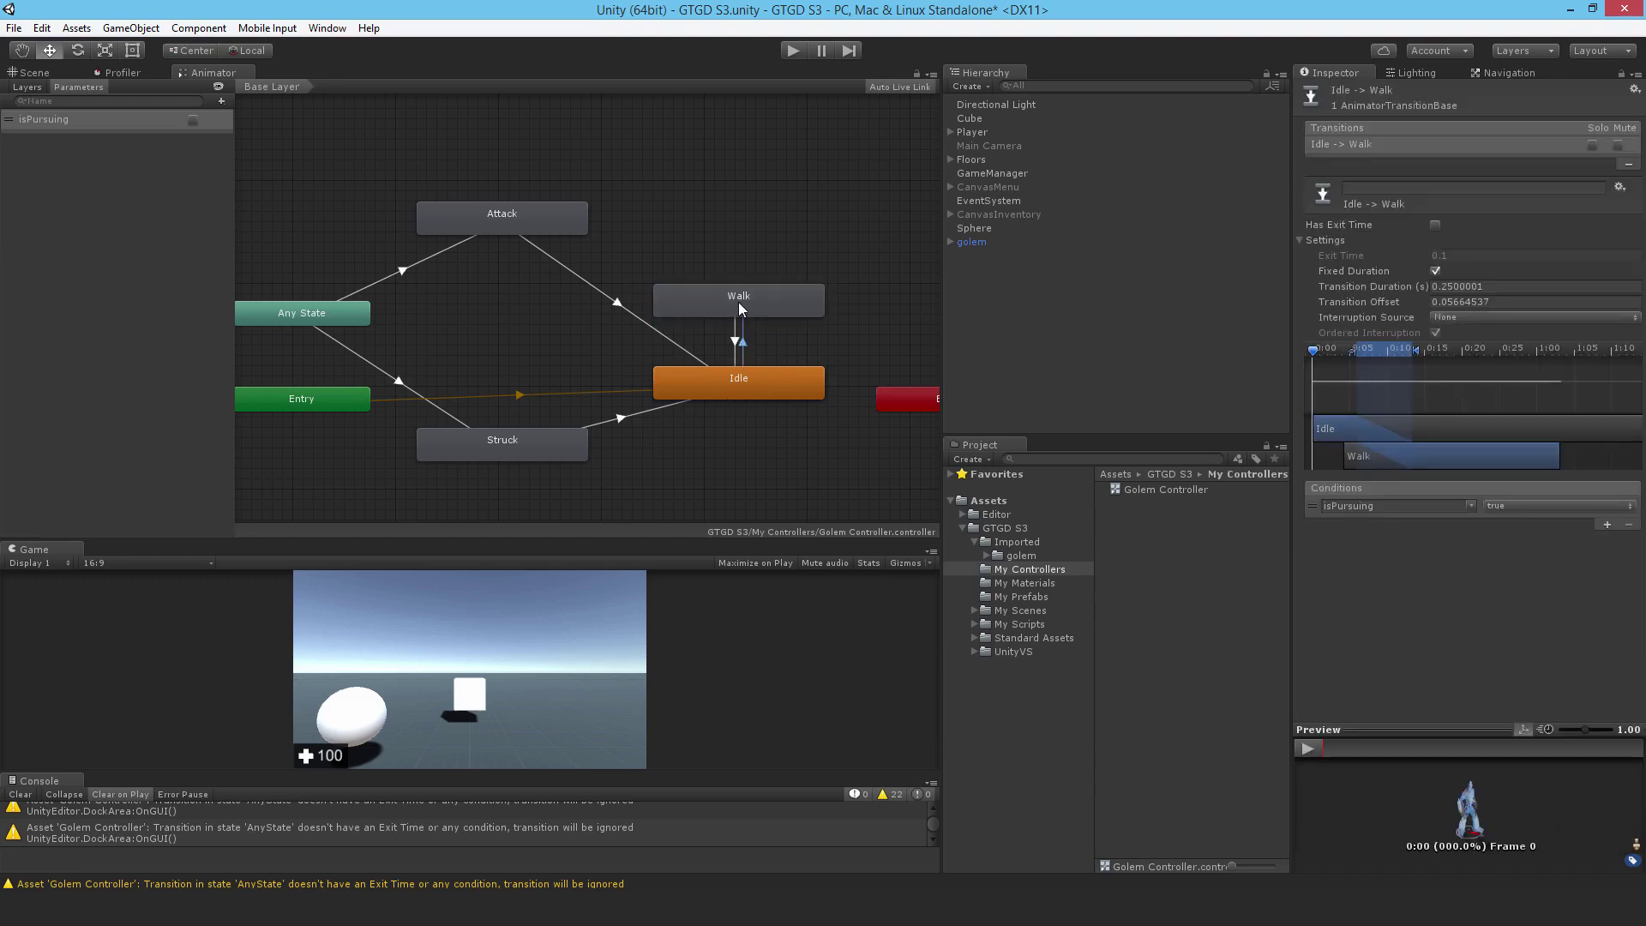
click(741, 307)
click(734, 341)
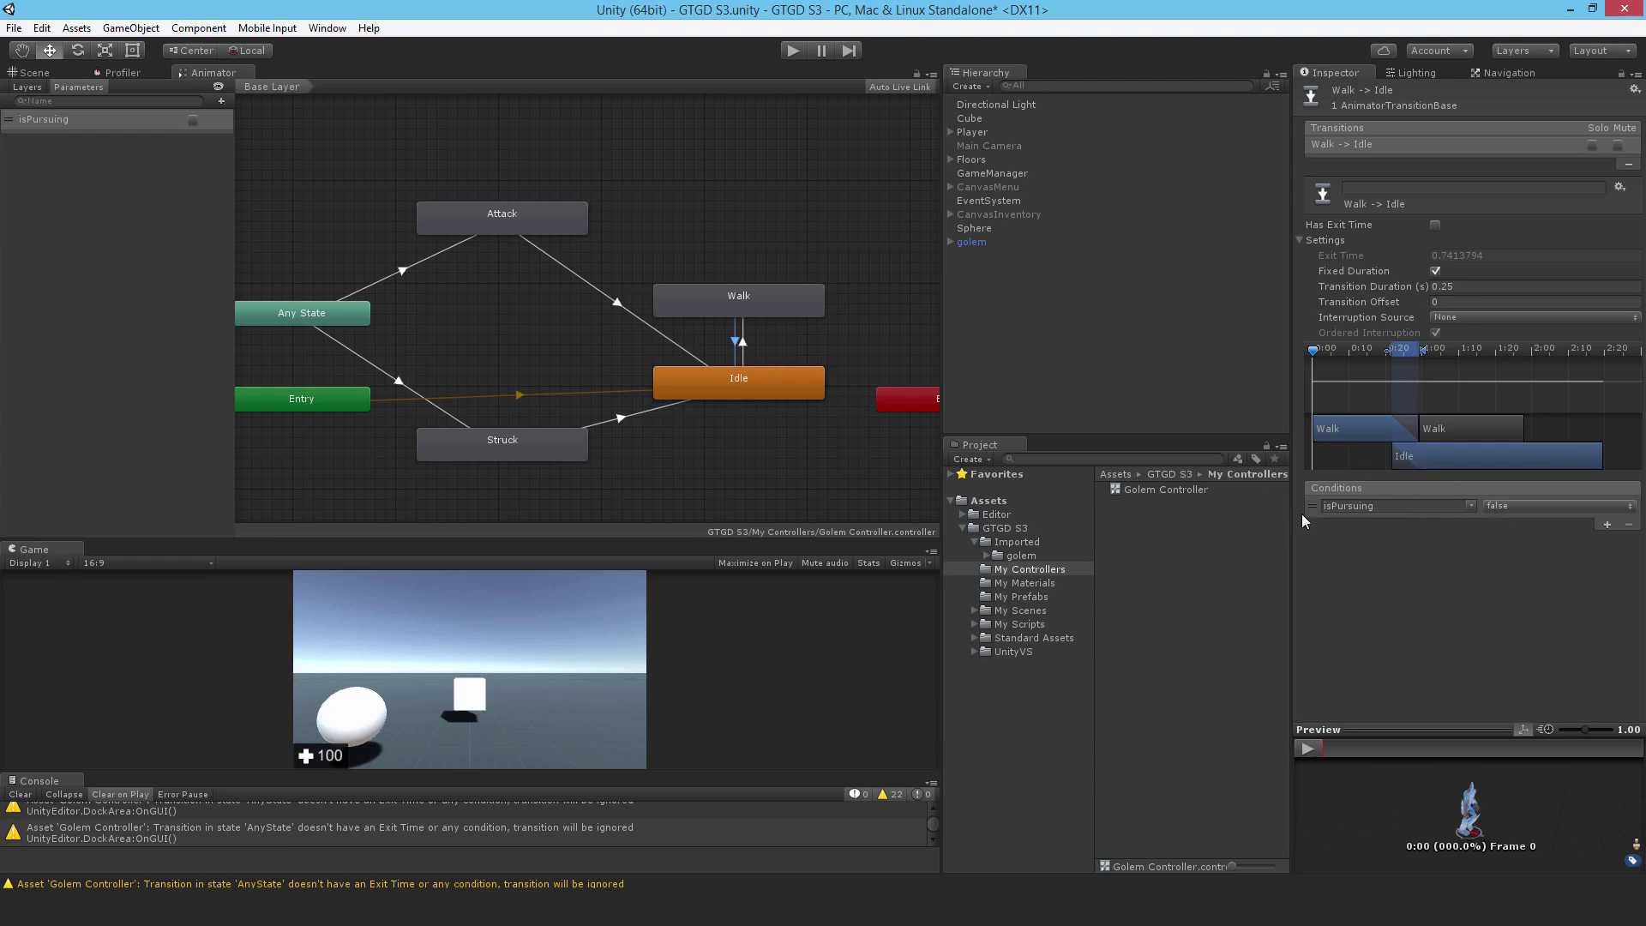
click(1306, 748)
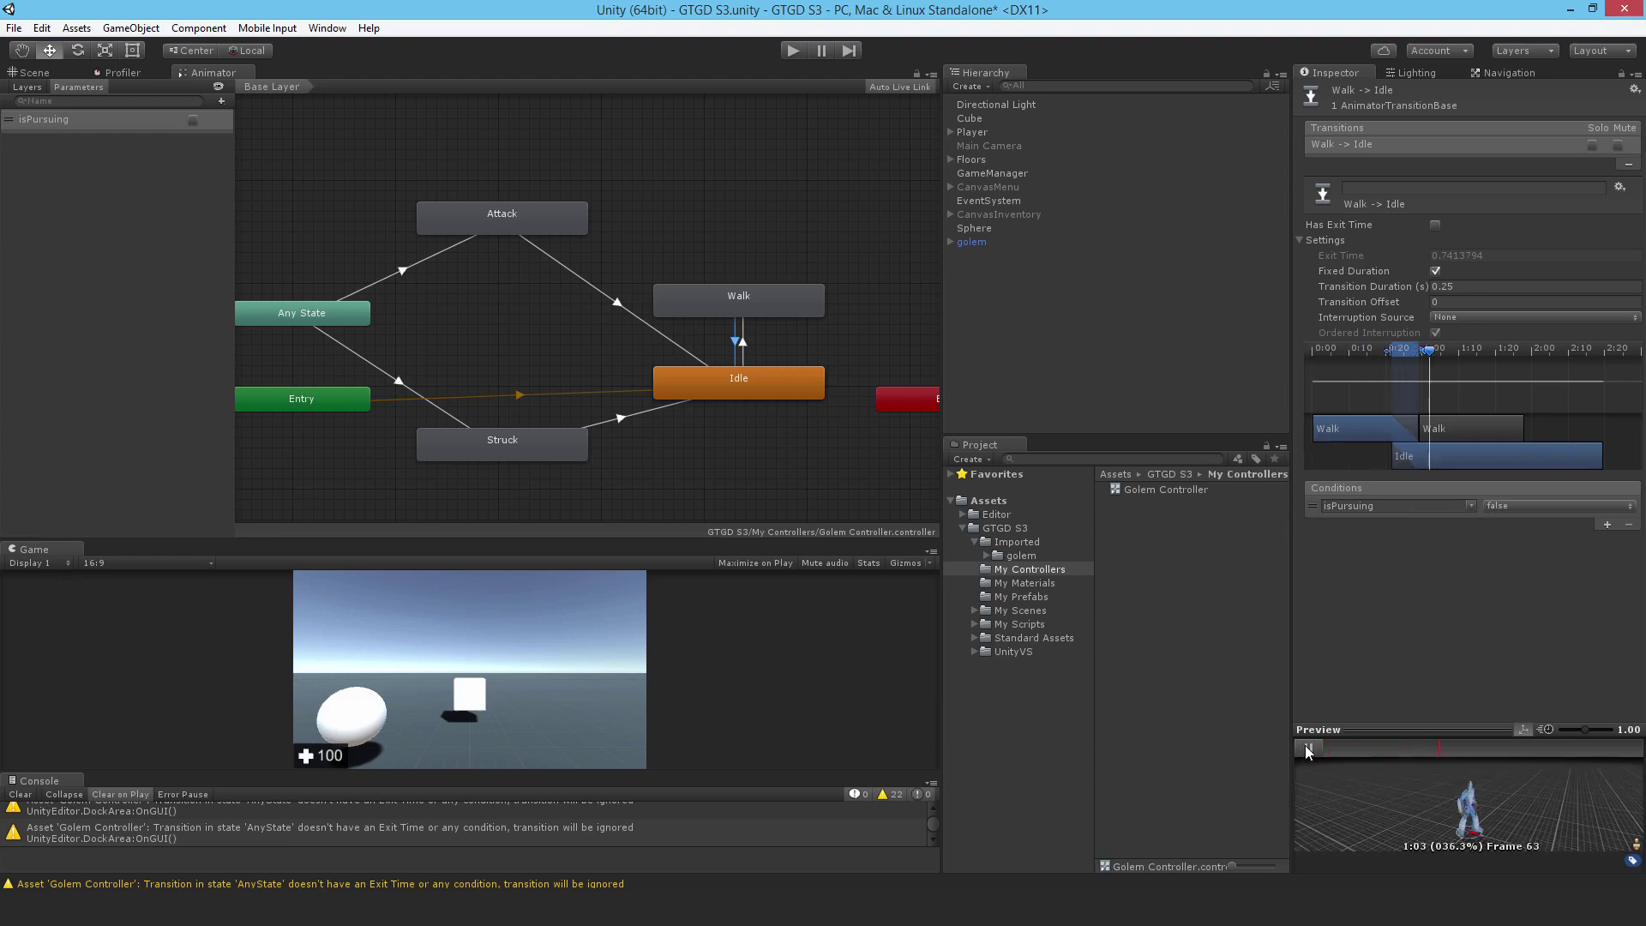
click(1305, 744)
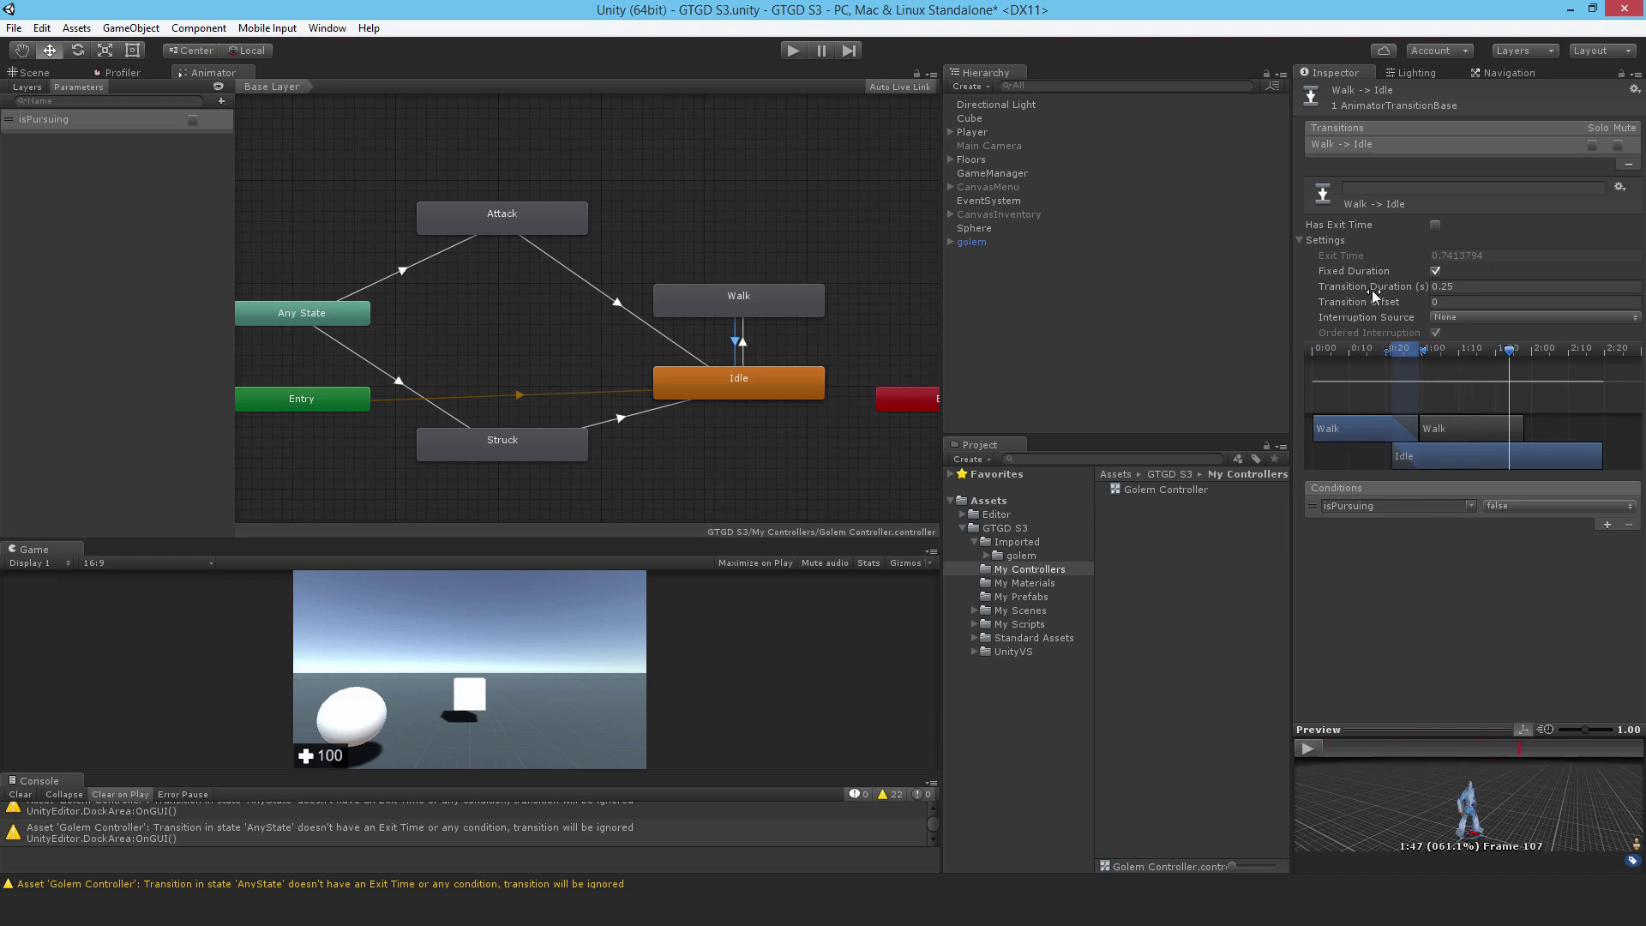
- Set the Walk→Idle exit time value to 0.1, leaving Has Exit Time off
click(1436, 225)
click(1499, 257)
text(0.1)
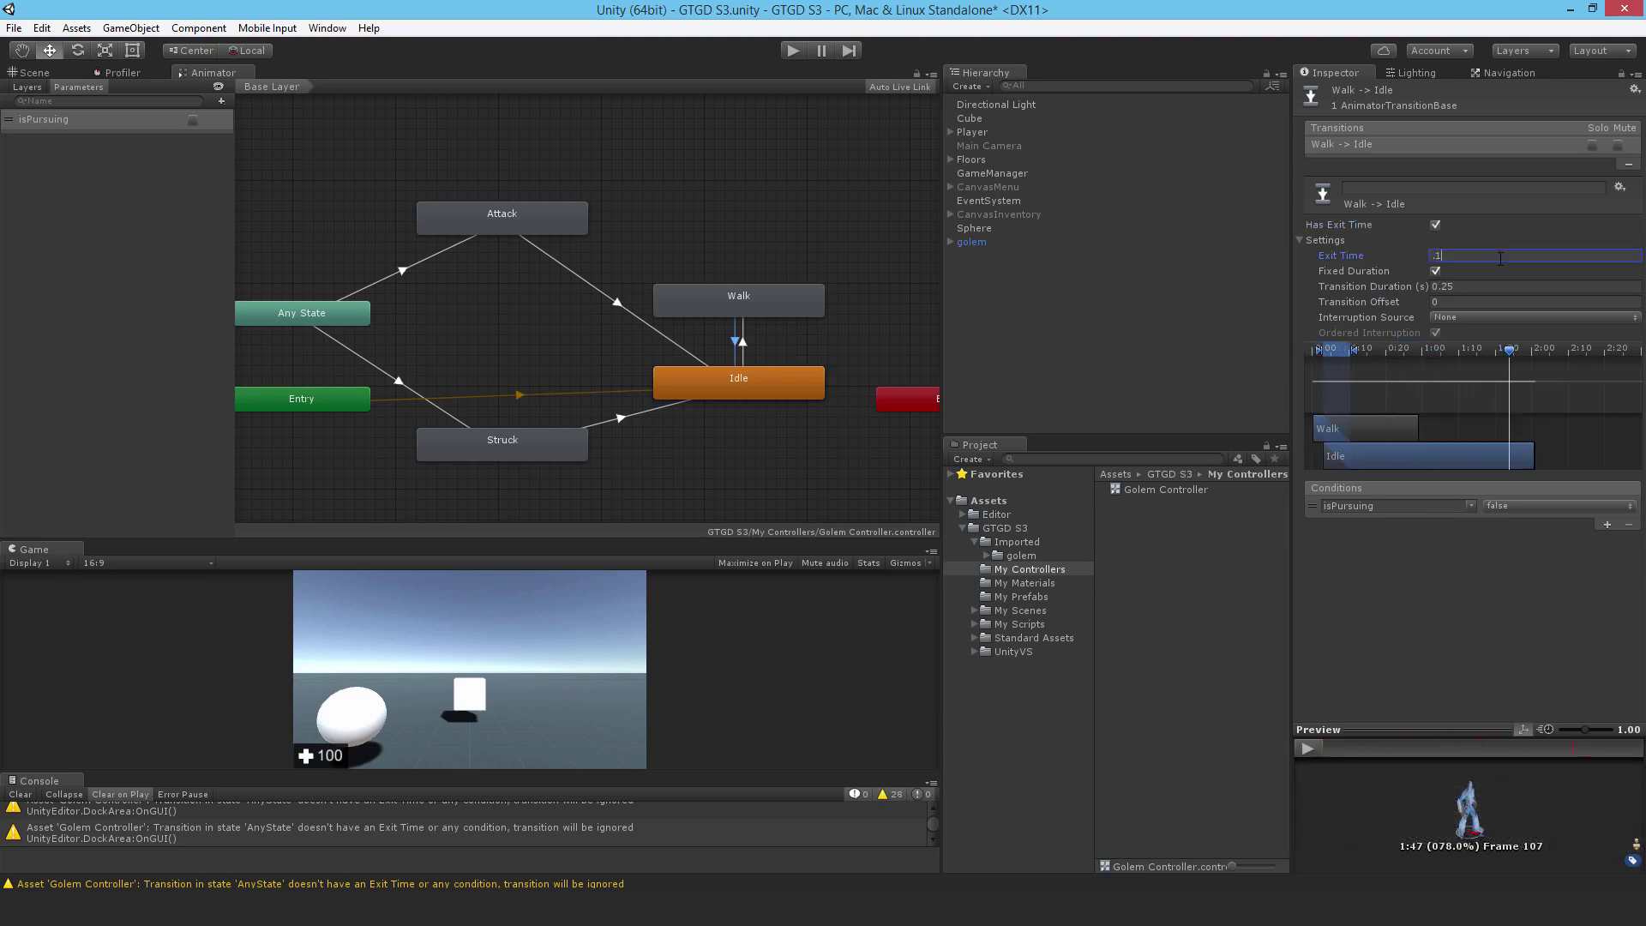
click(1436, 225)
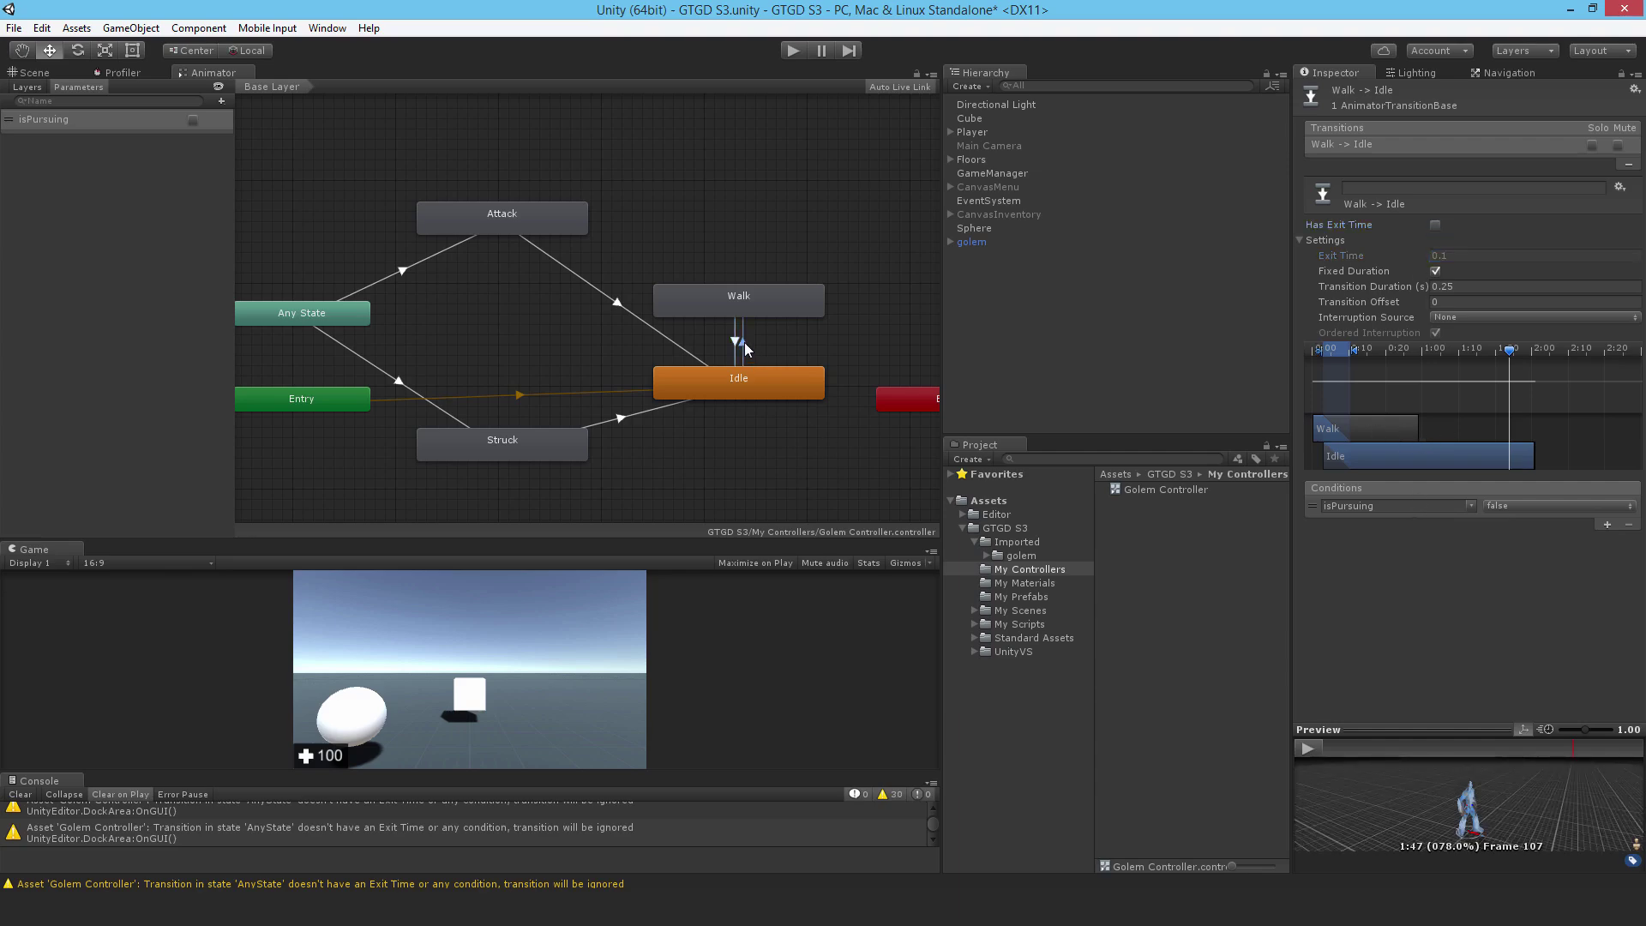
click(739, 342)
click(734, 343)
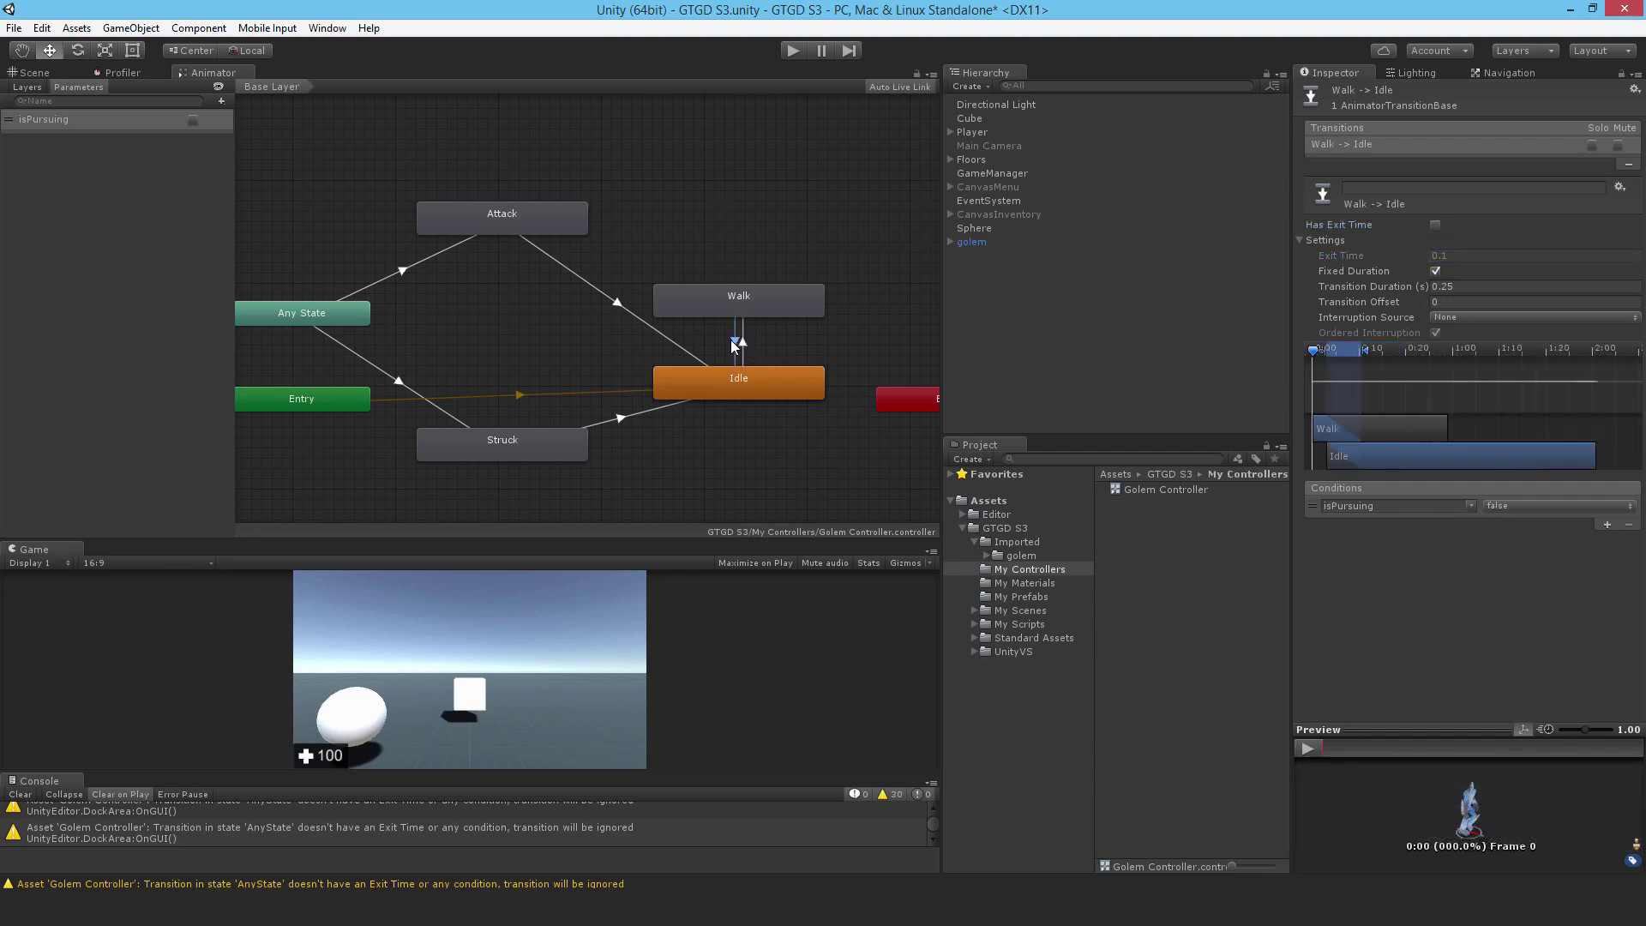
click(613, 301)
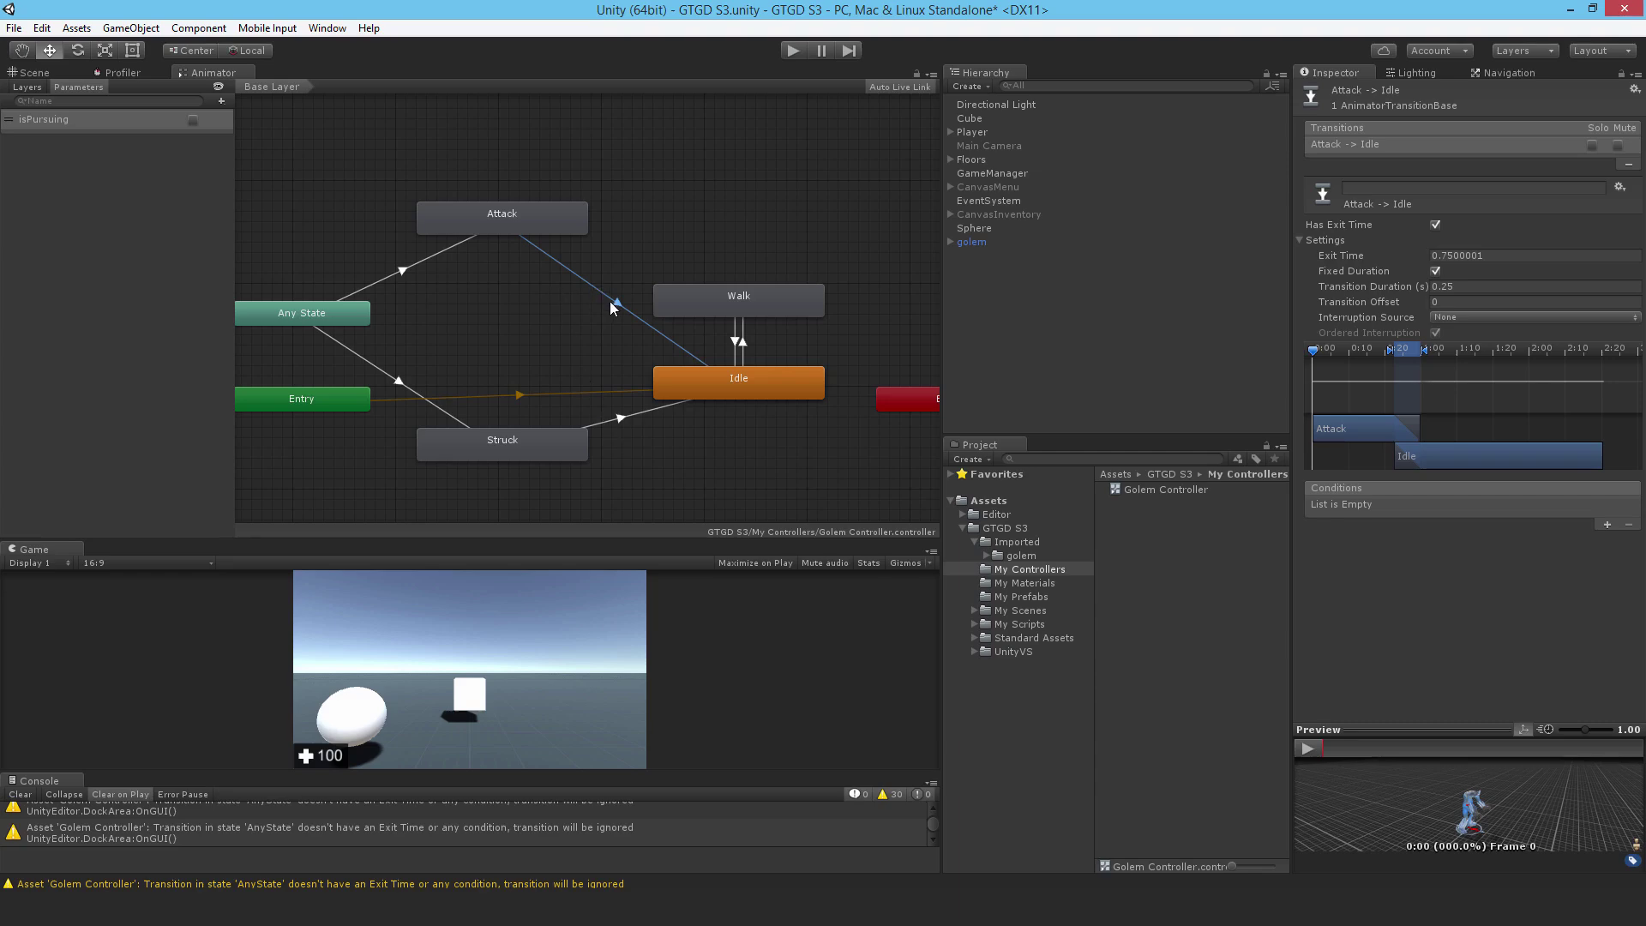
click(633, 415)
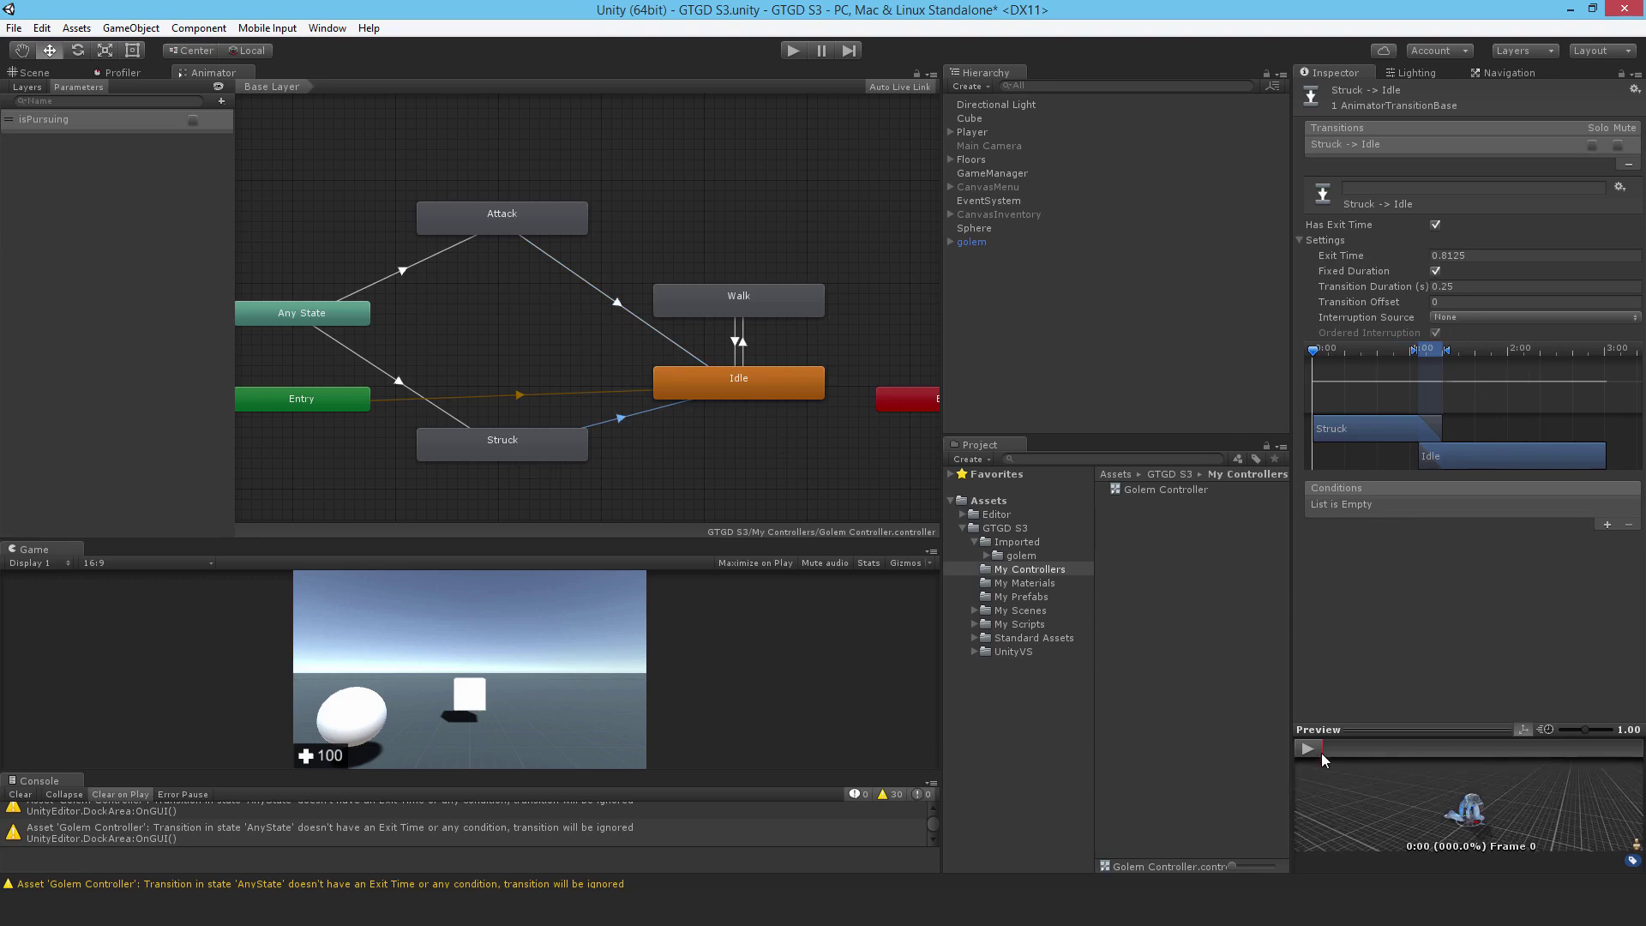
click(1301, 744)
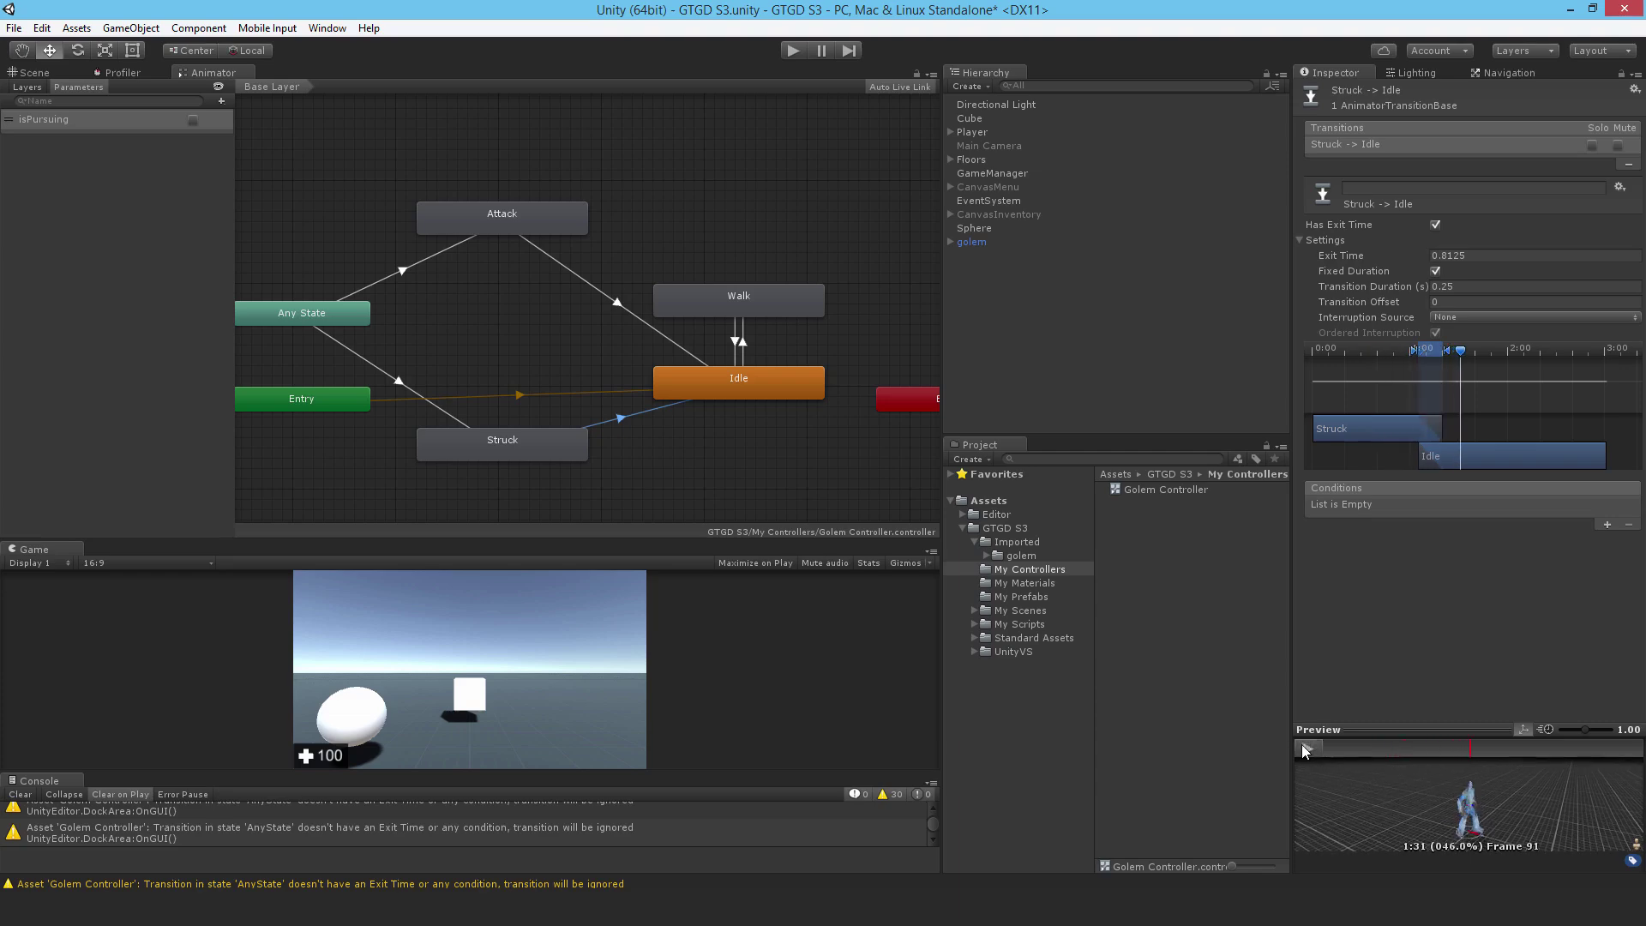
click(396, 381)
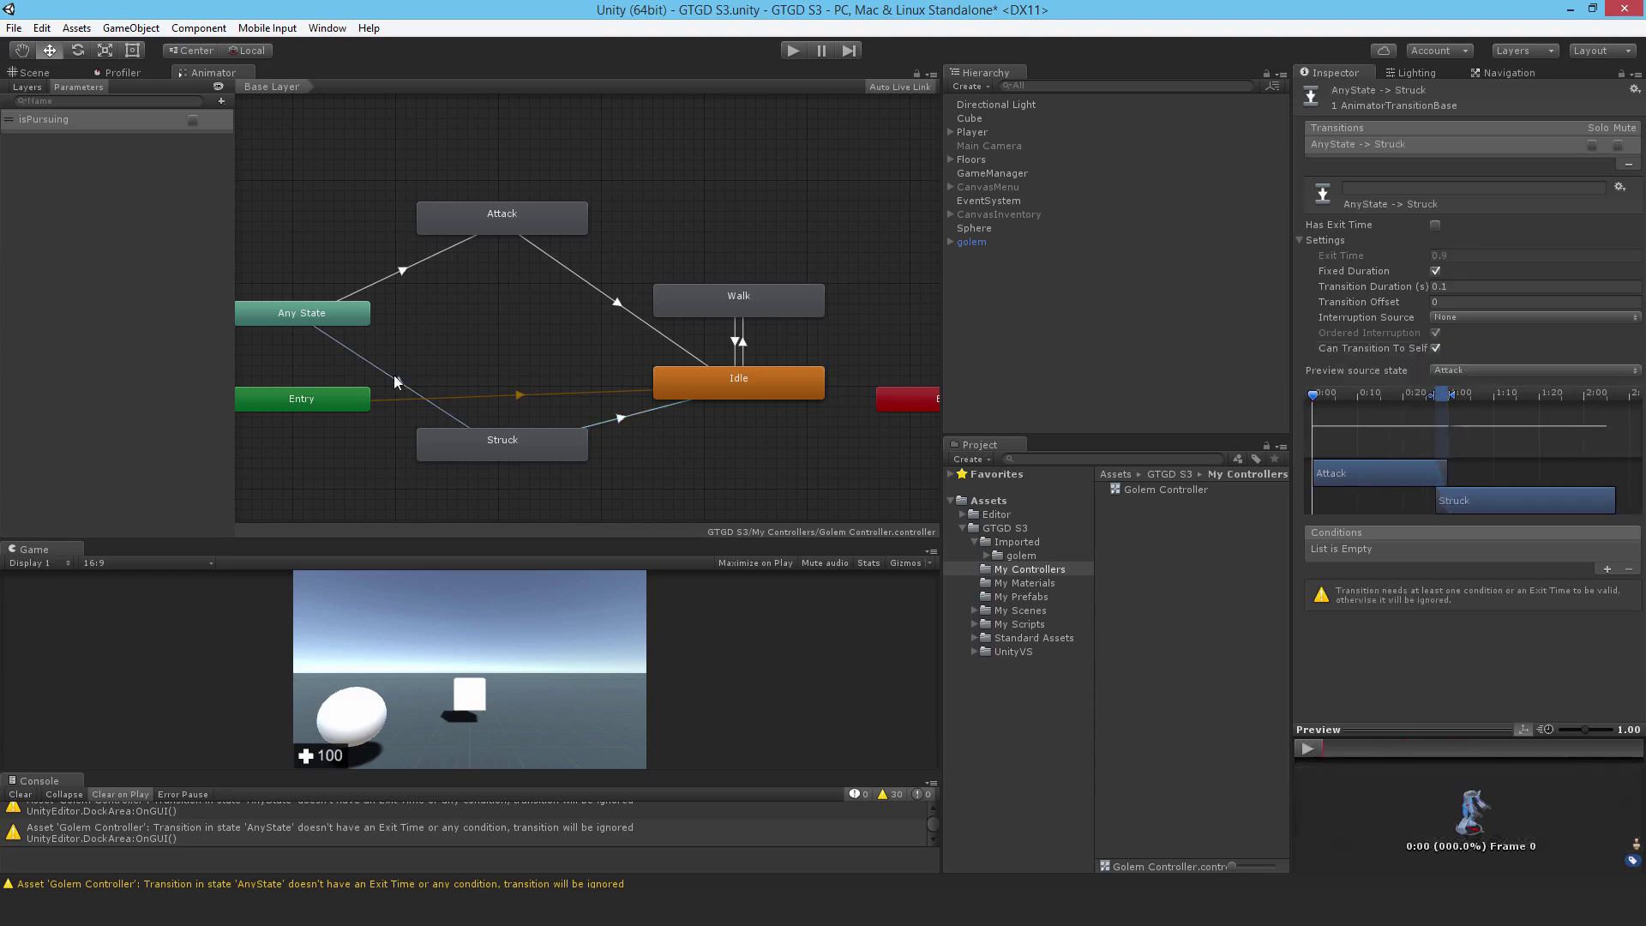
click(403, 269)
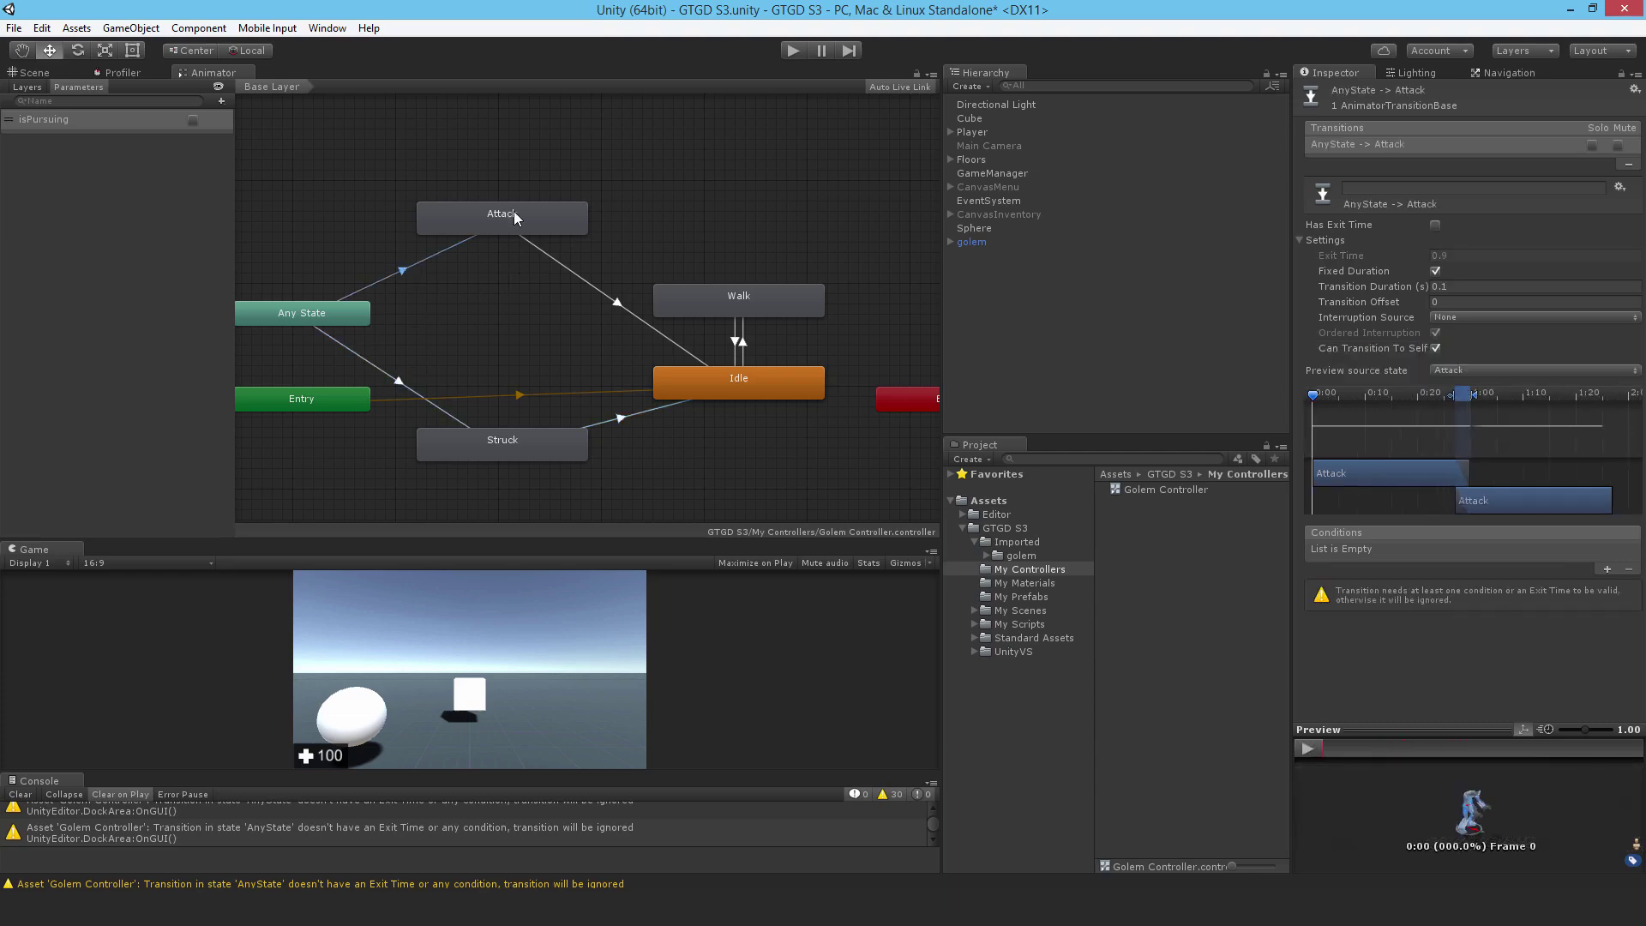
- Add a new trigger parameter named Attack to the Golem Controller
key(f)
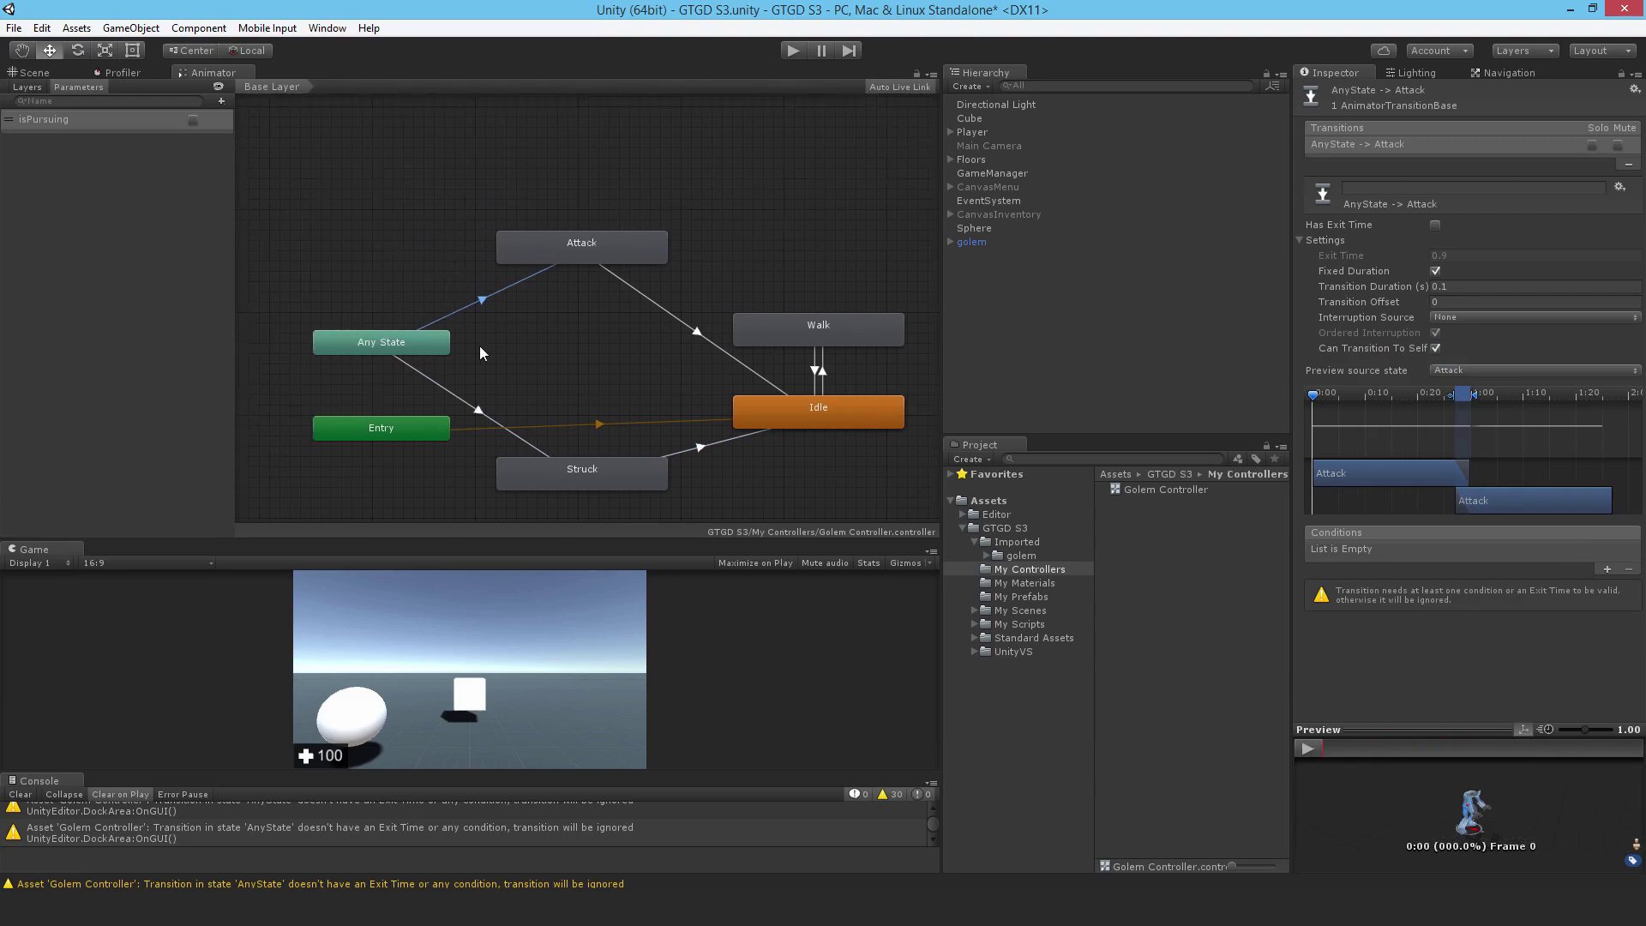
click(481, 408)
click(482, 302)
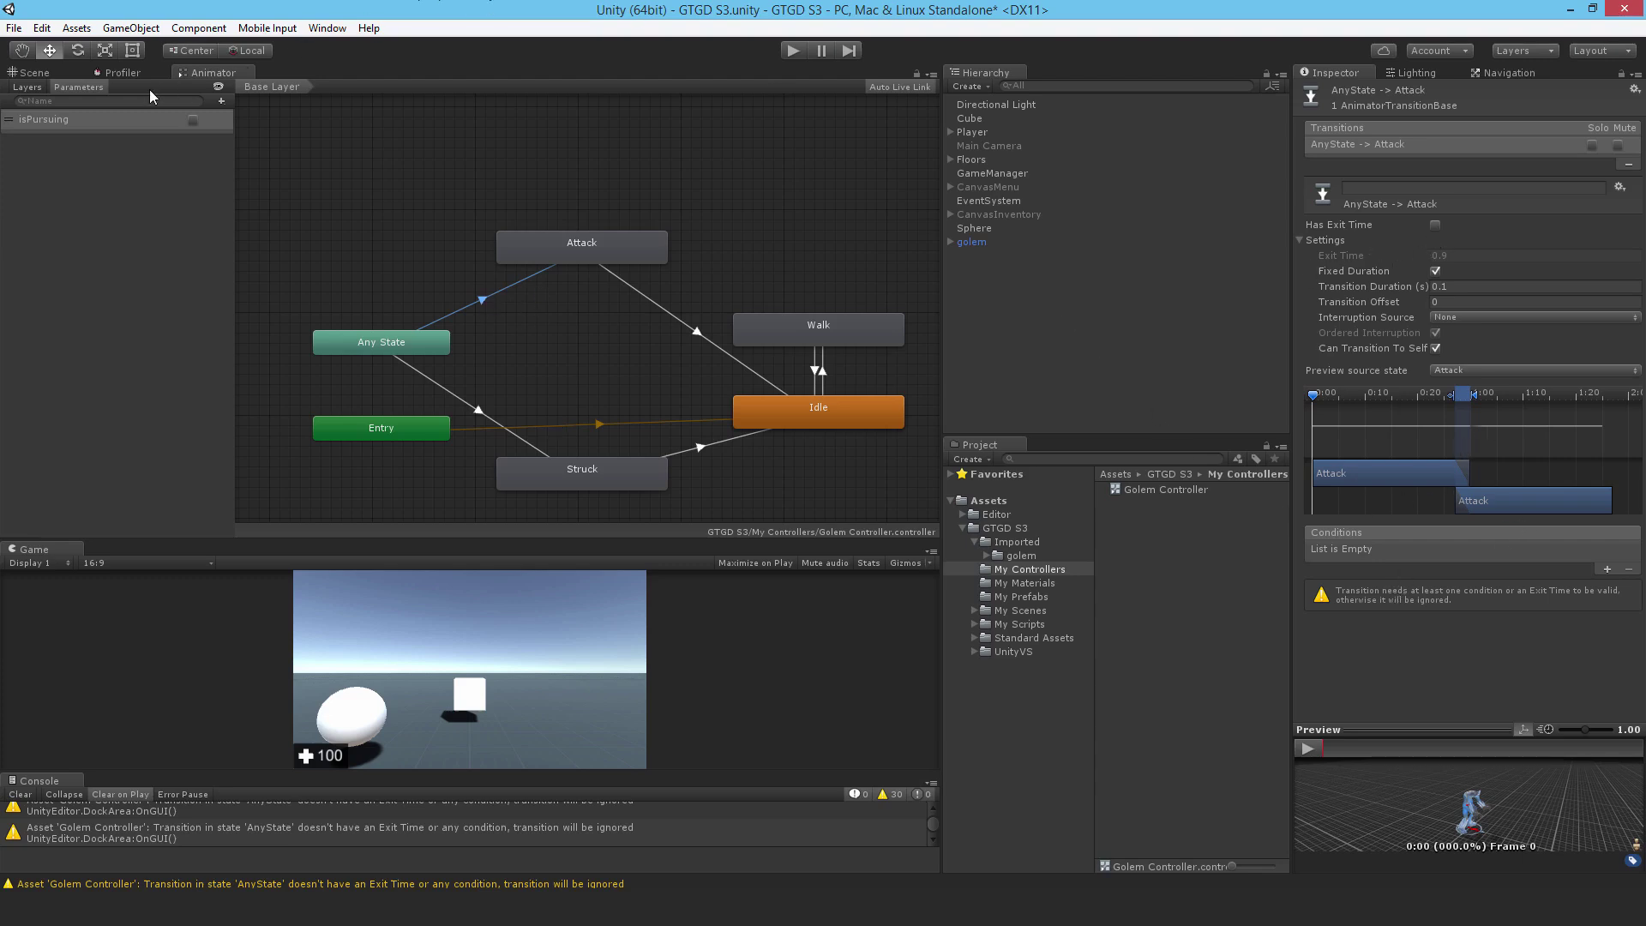
click(221, 102)
click(264, 178)
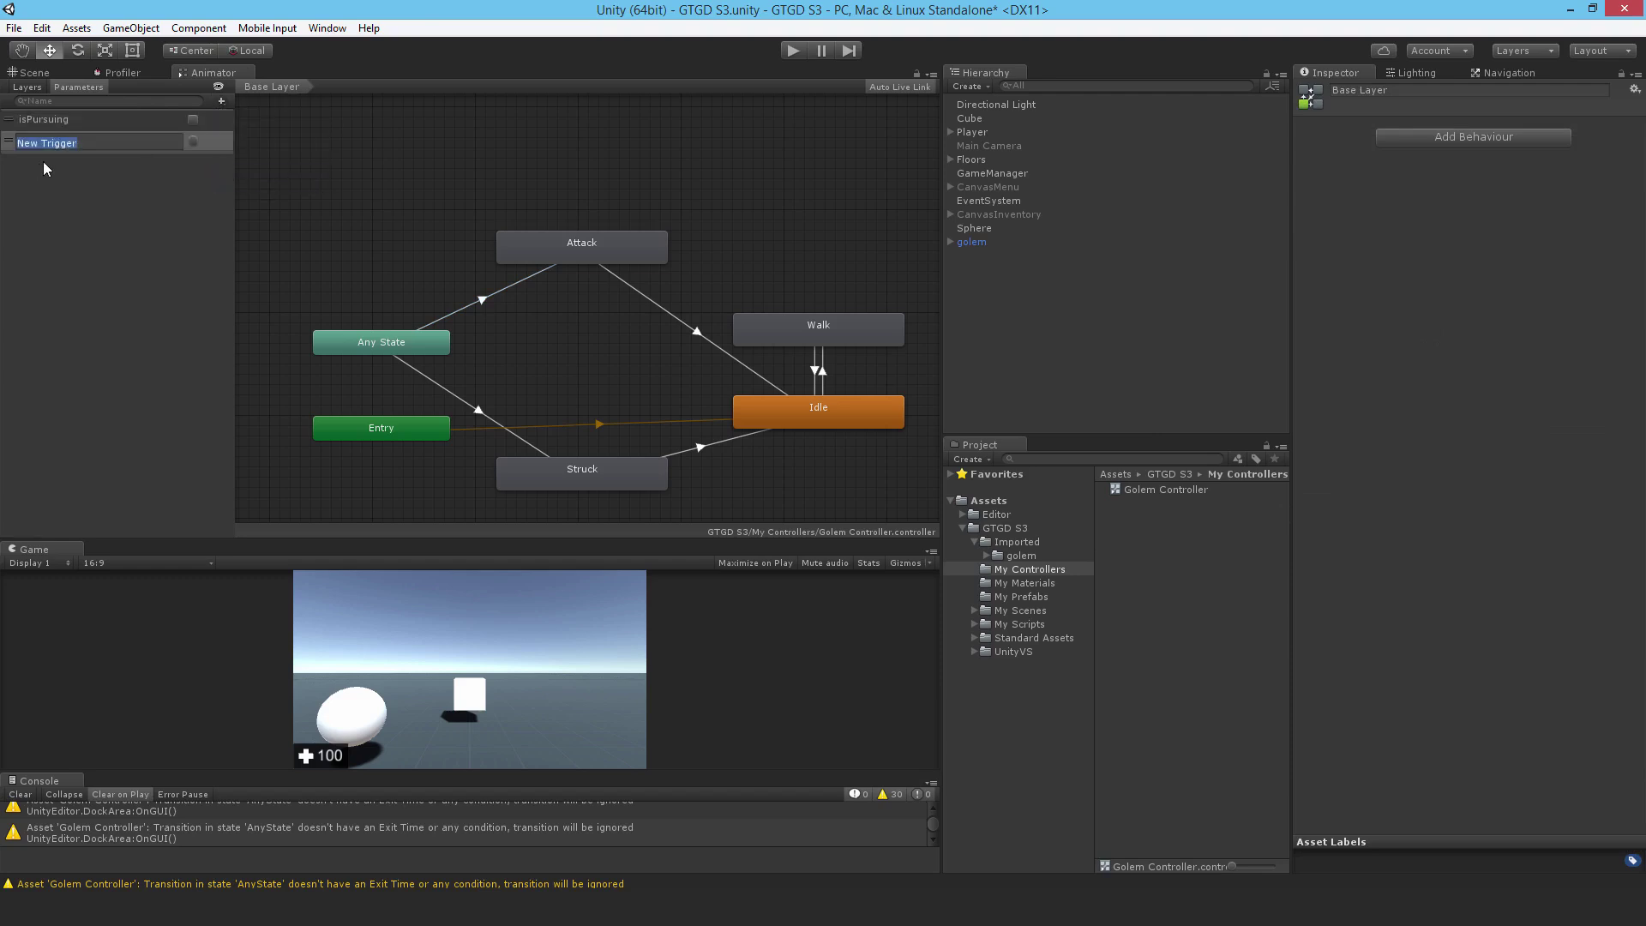
text(Attack)
key(Return)
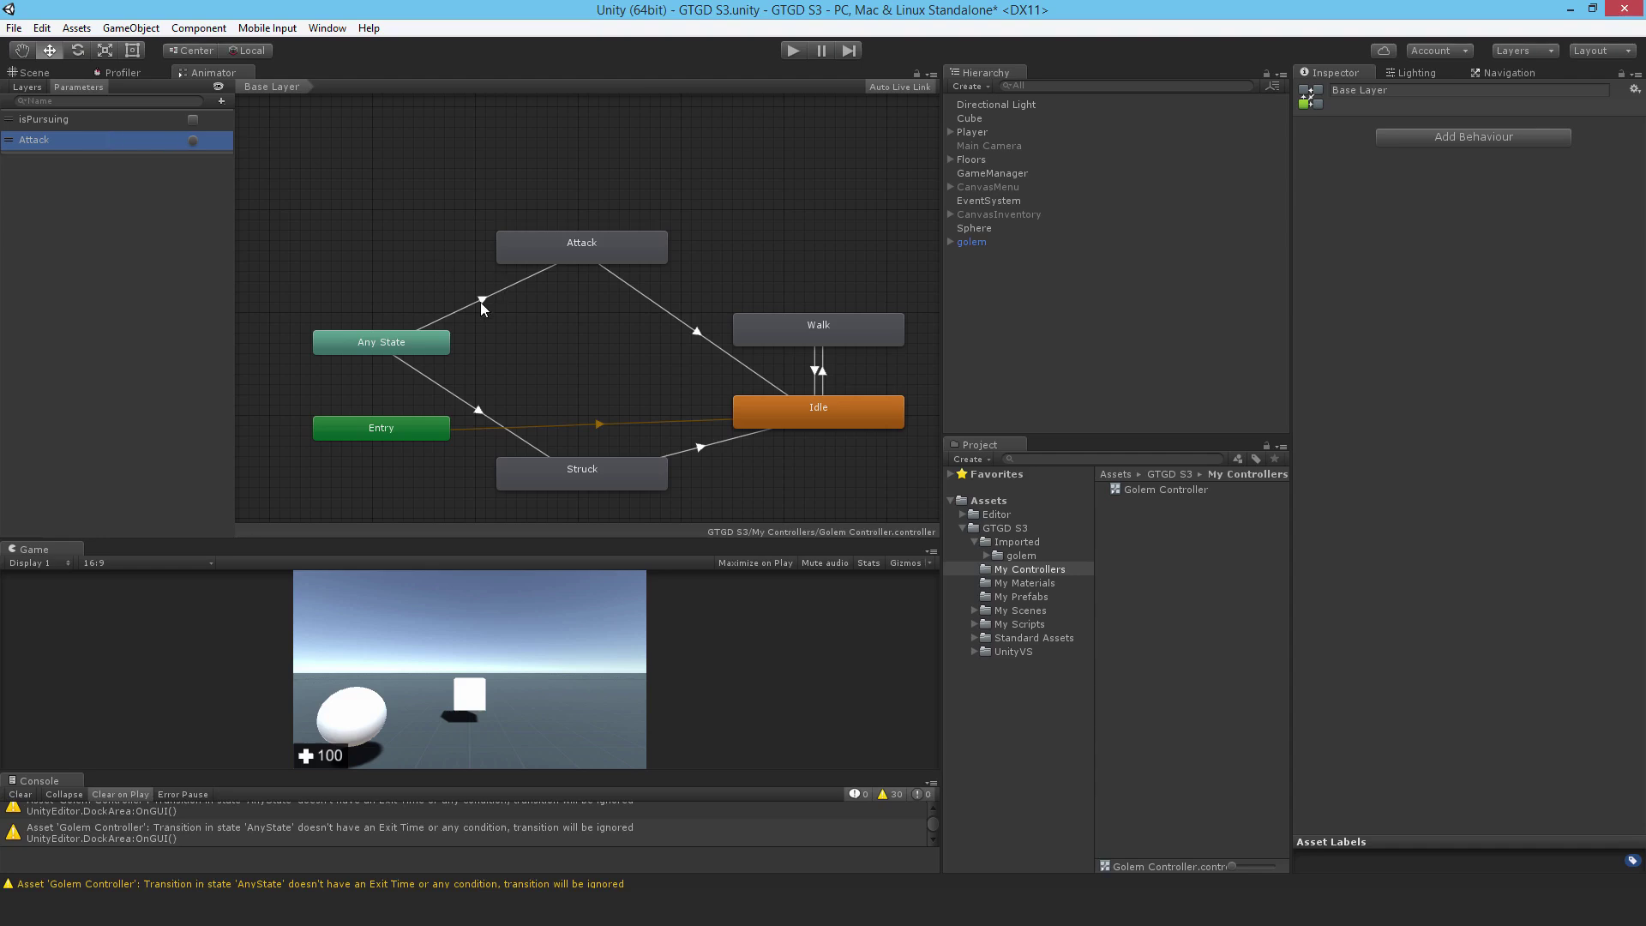
- Give the Any State→Attack transition an Attack trigger condition
click(482, 301)
click(1607, 569)
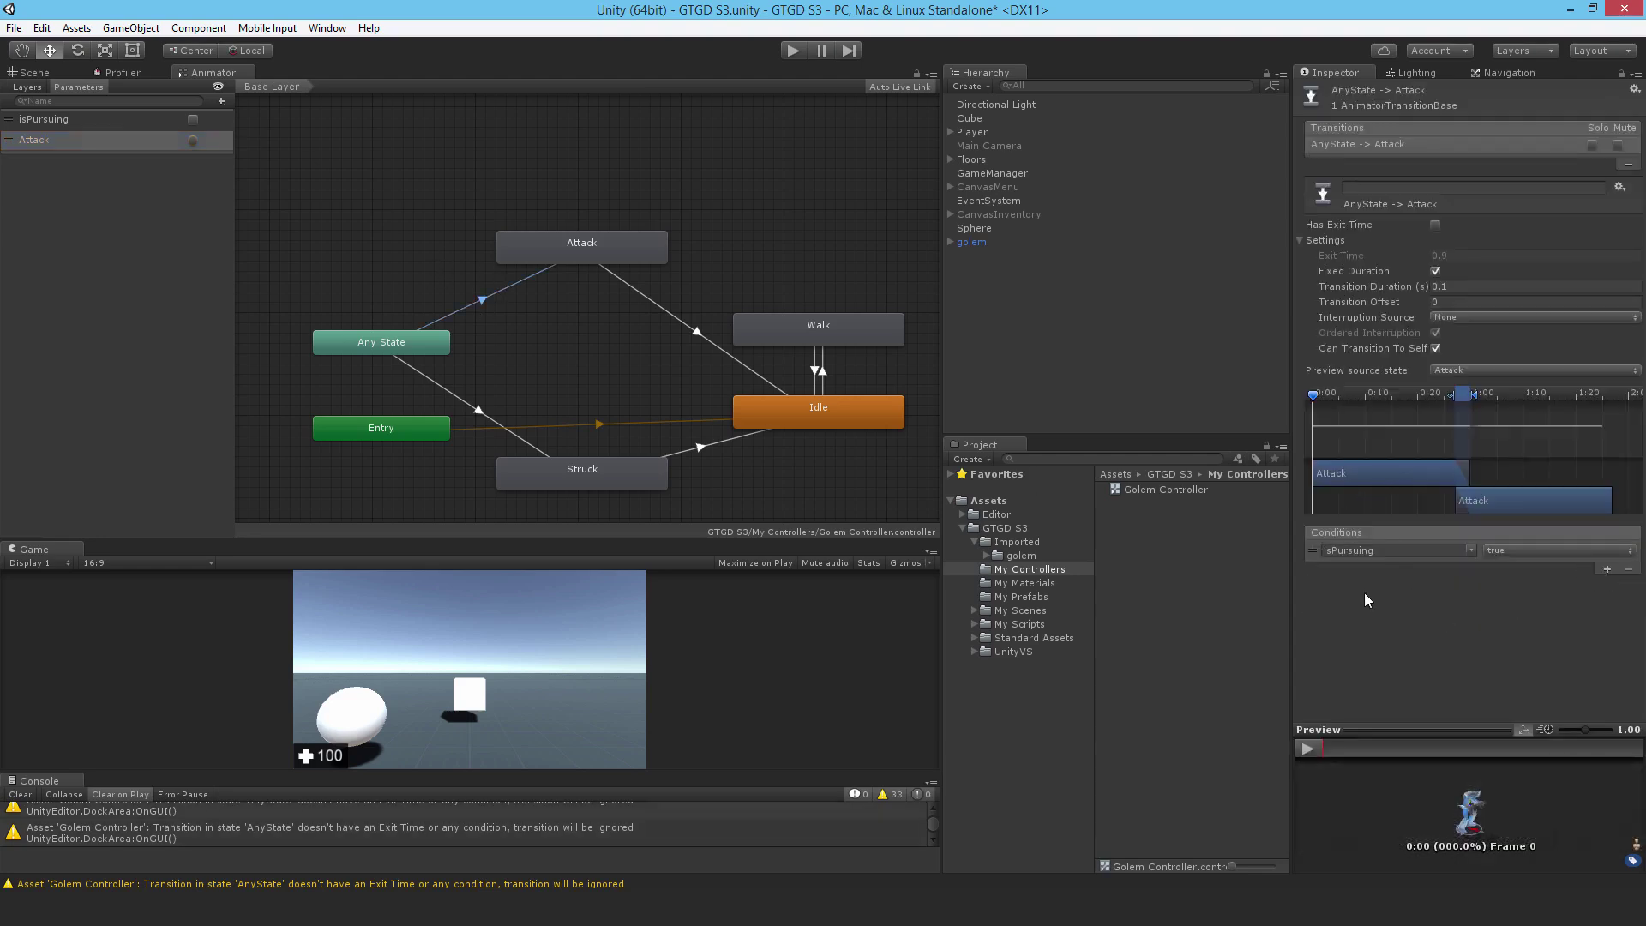
click(1470, 548)
click(1488, 591)
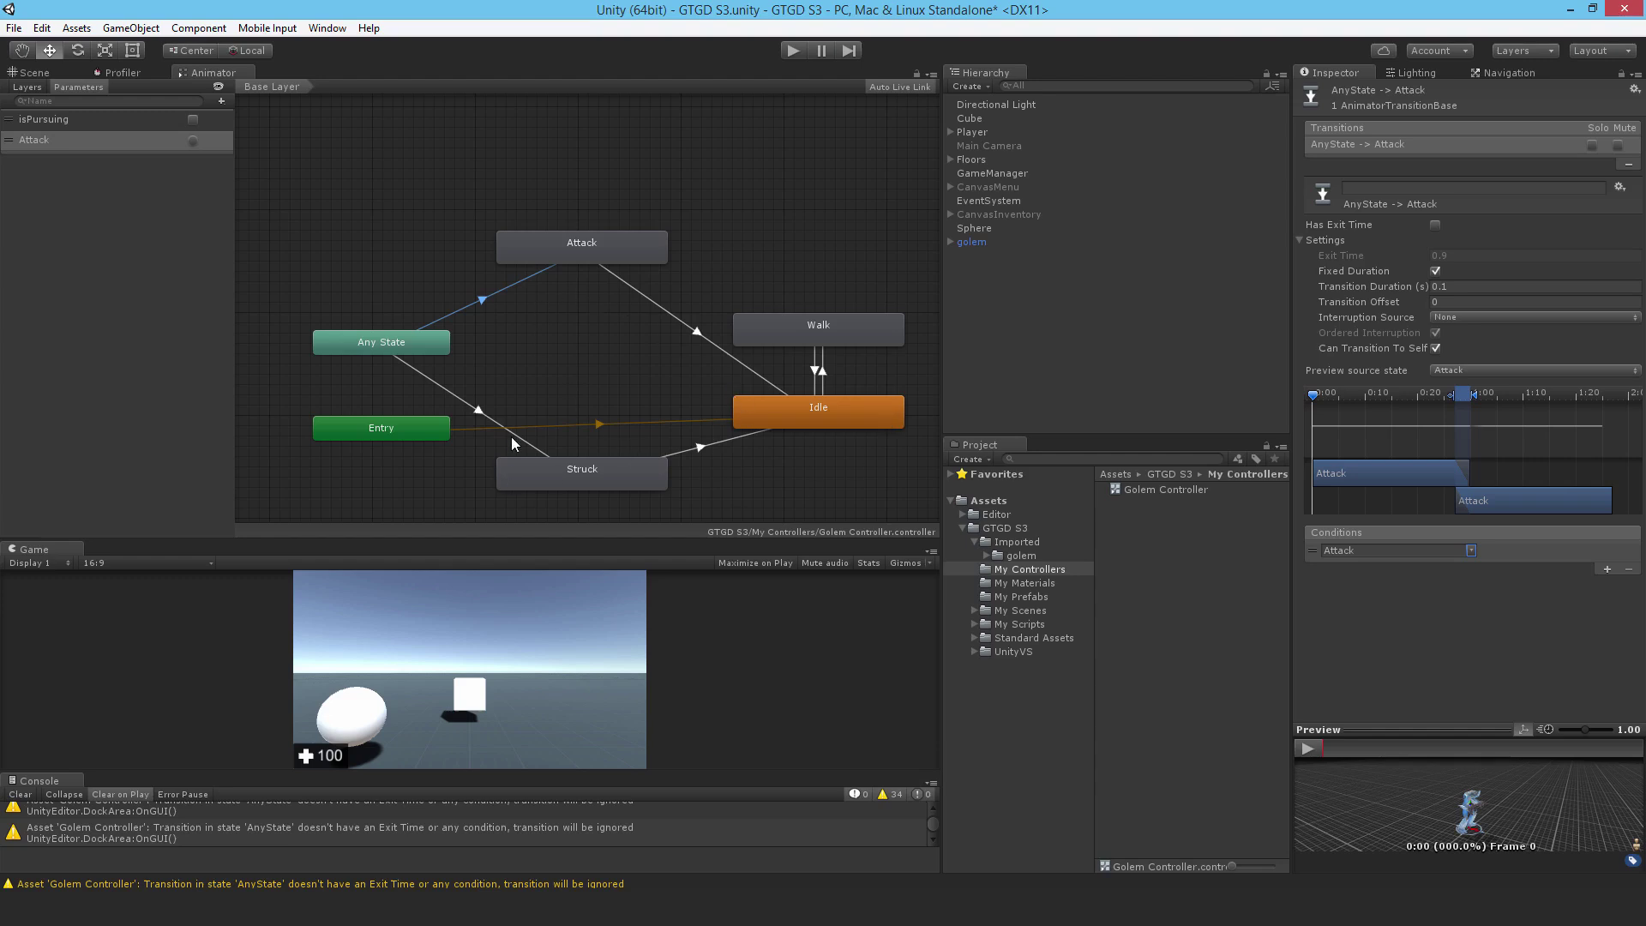
- Add a new trigger parameter named Struck
click(222, 102)
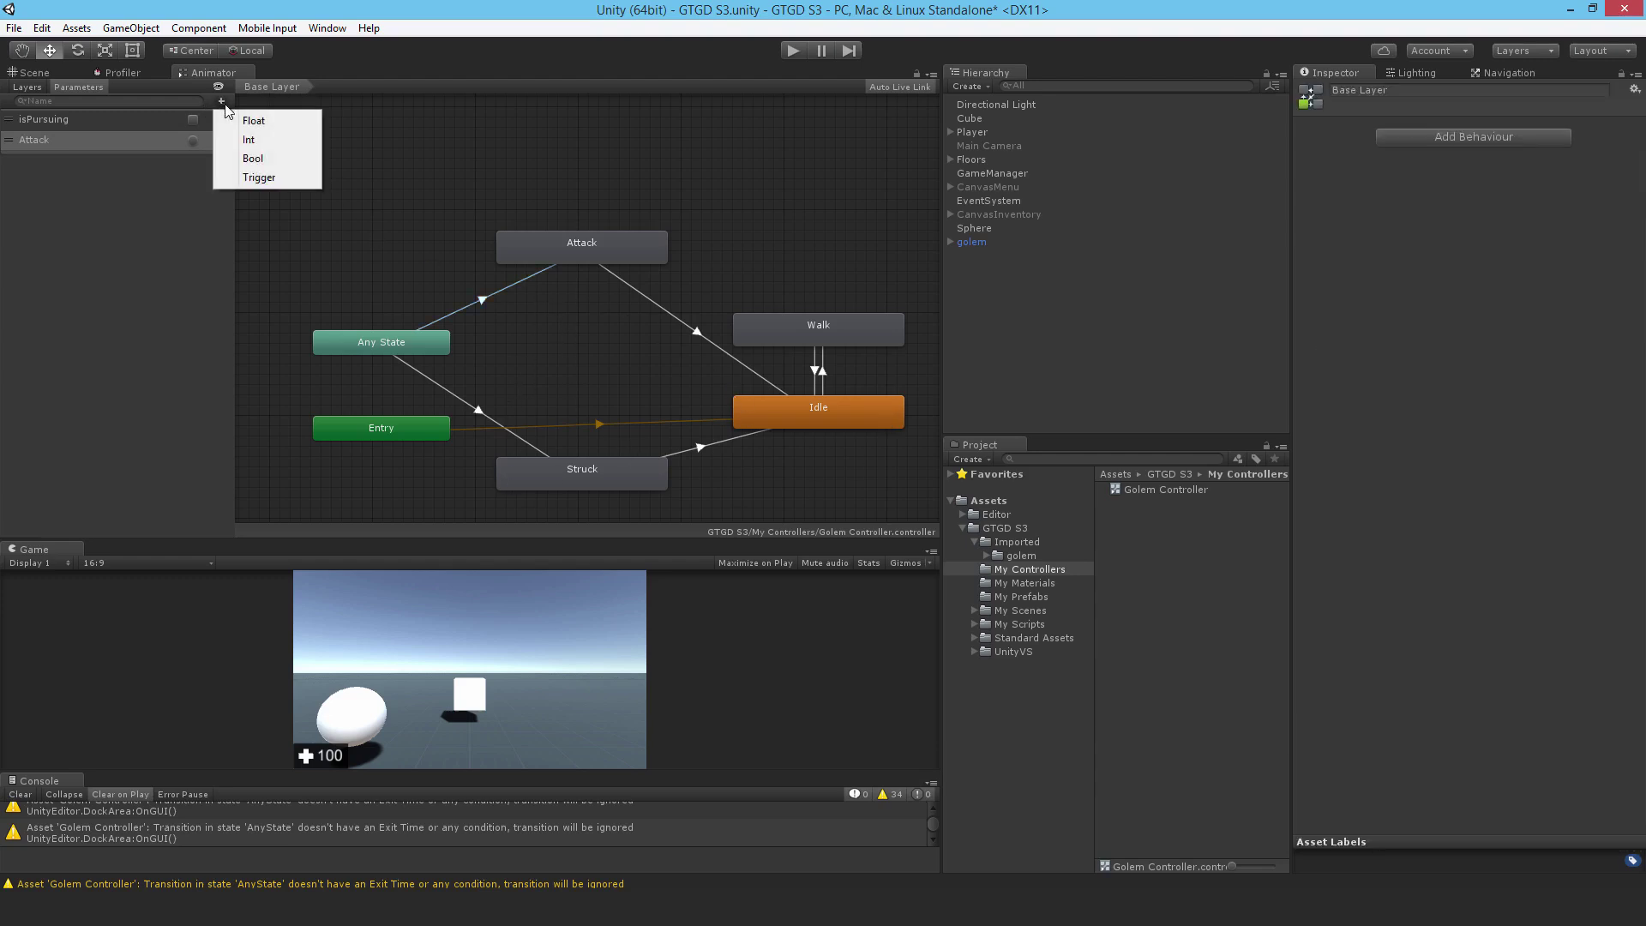
click(254, 183)
text(Str)
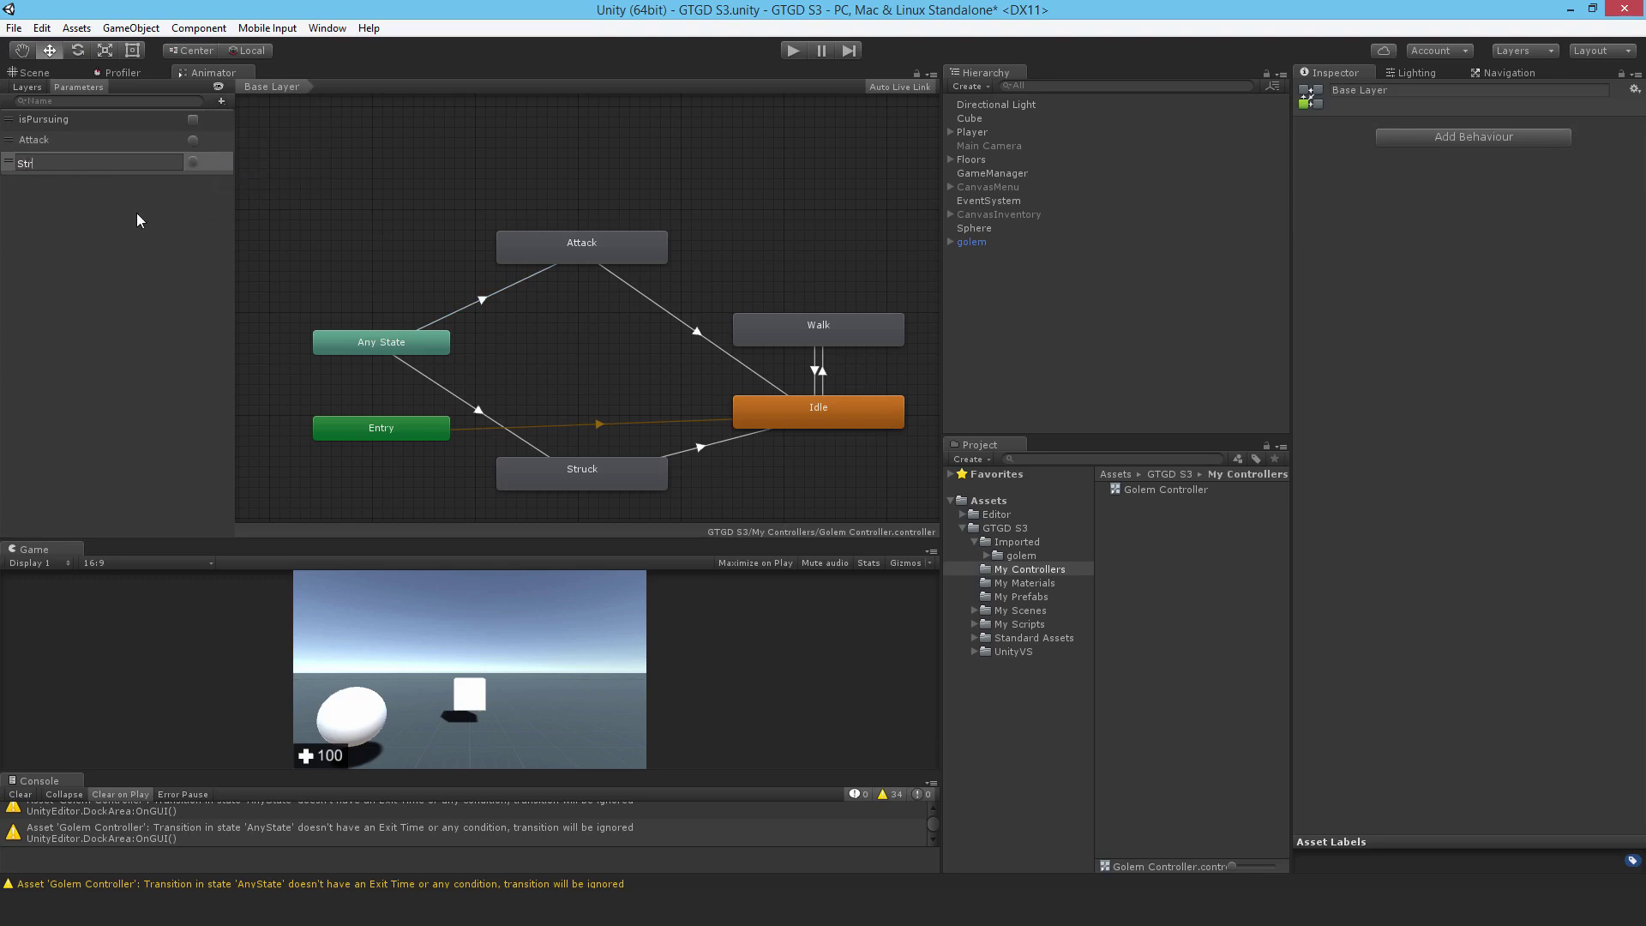
text(uck)
key(Return)
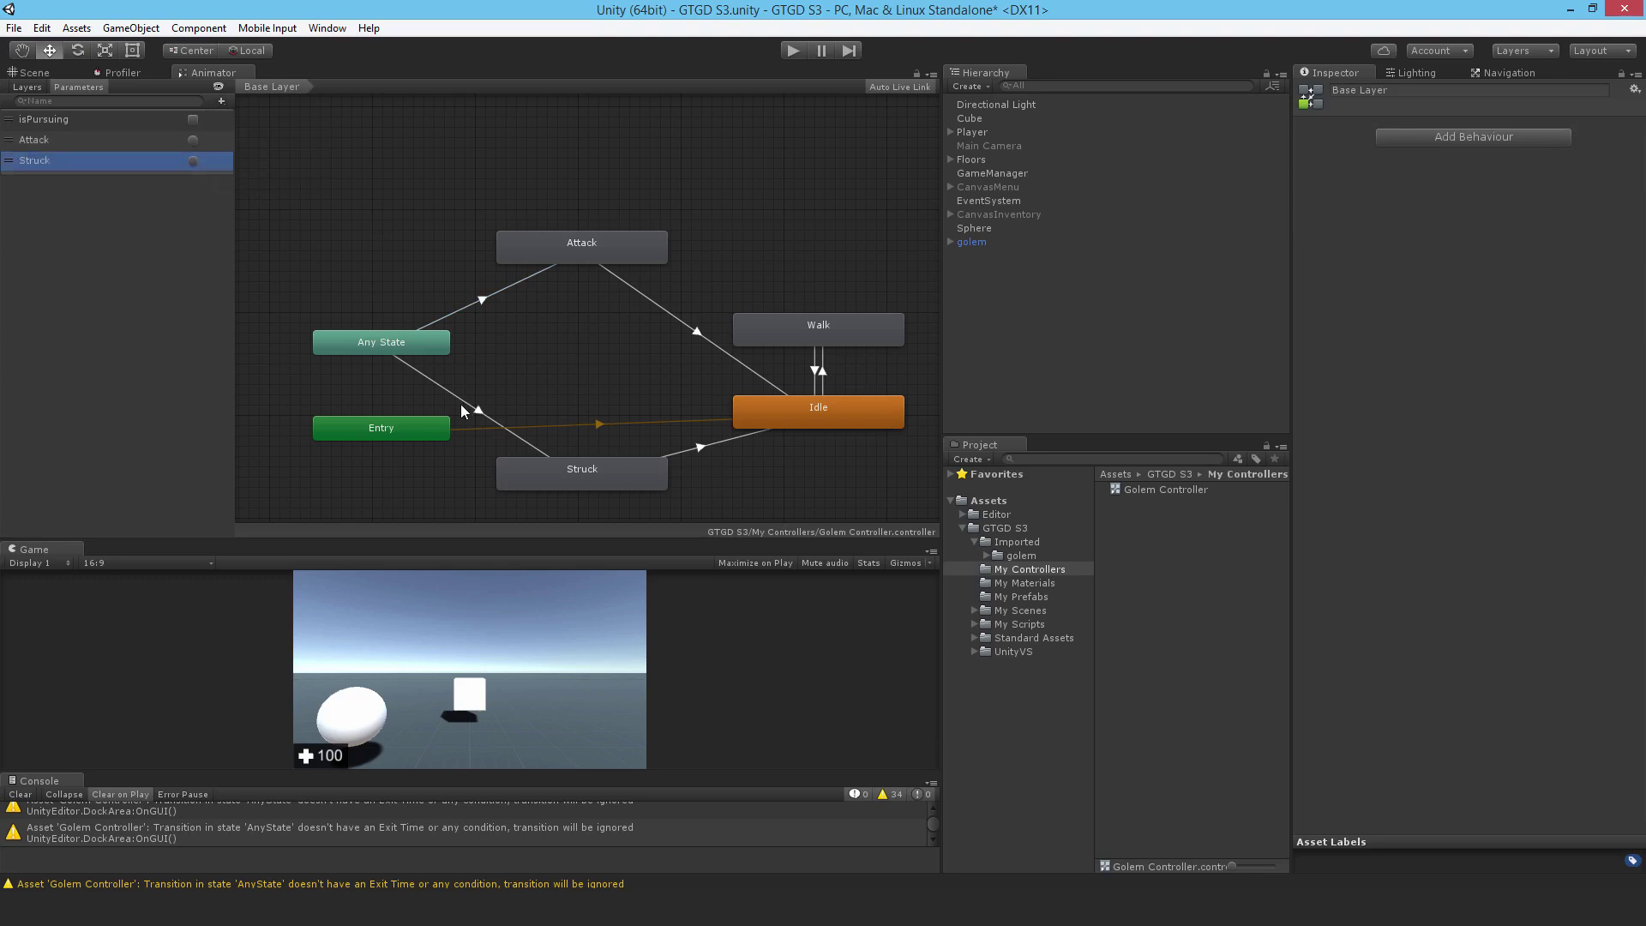
- Give the Any State→Struck transition a Struck trigger condition
click(463, 409)
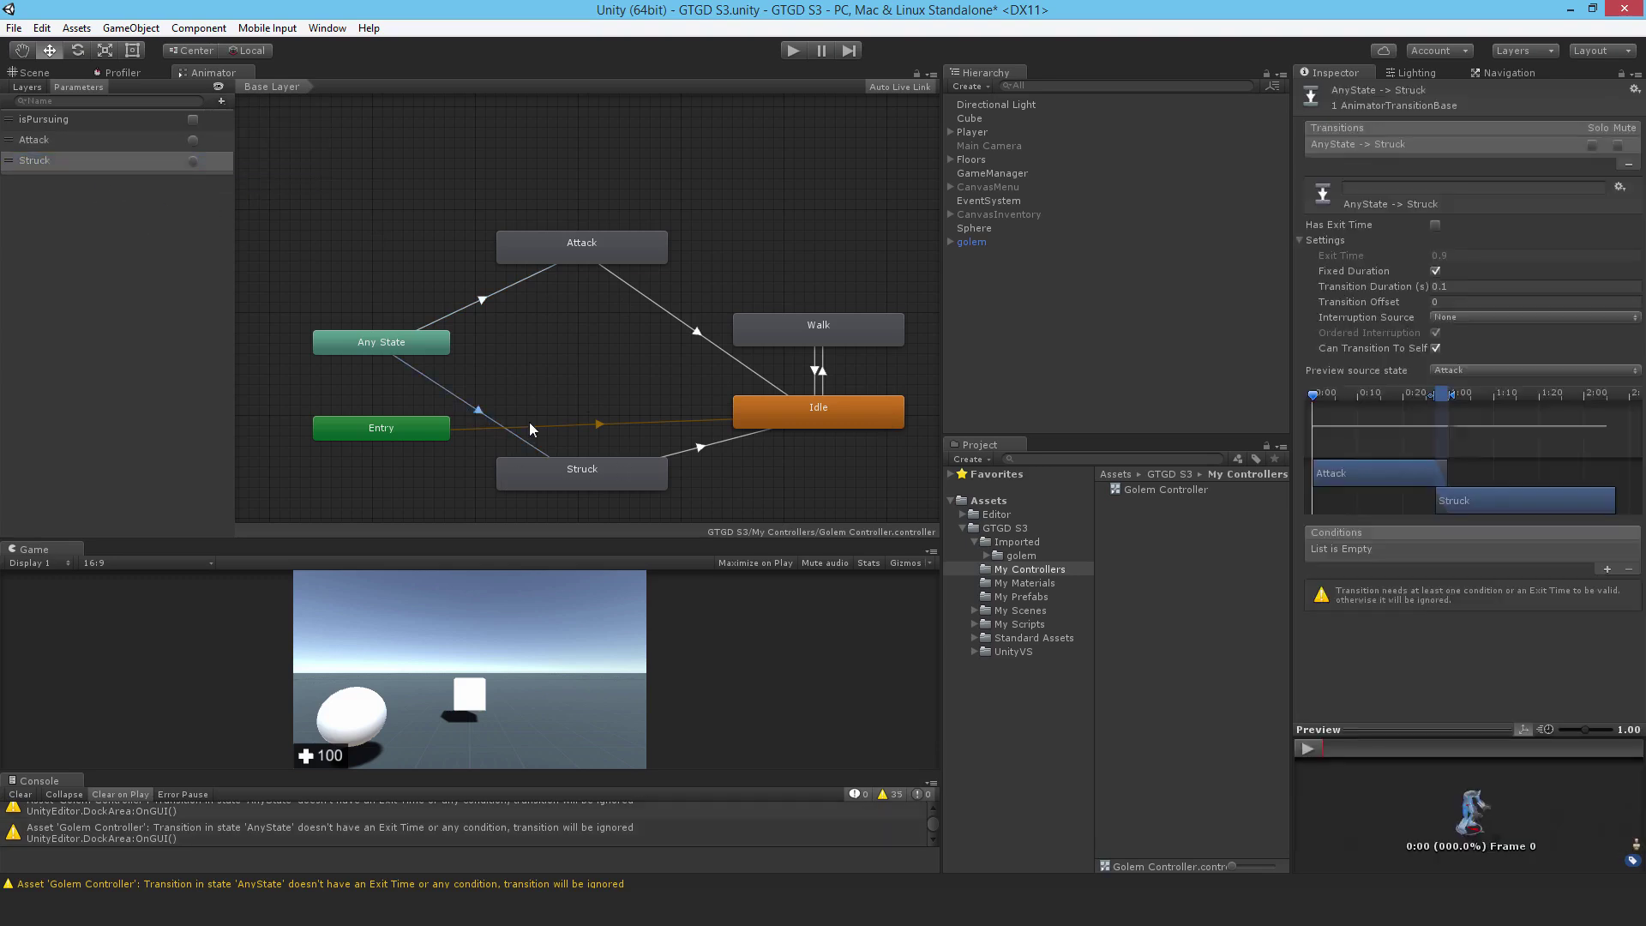
click(1607, 569)
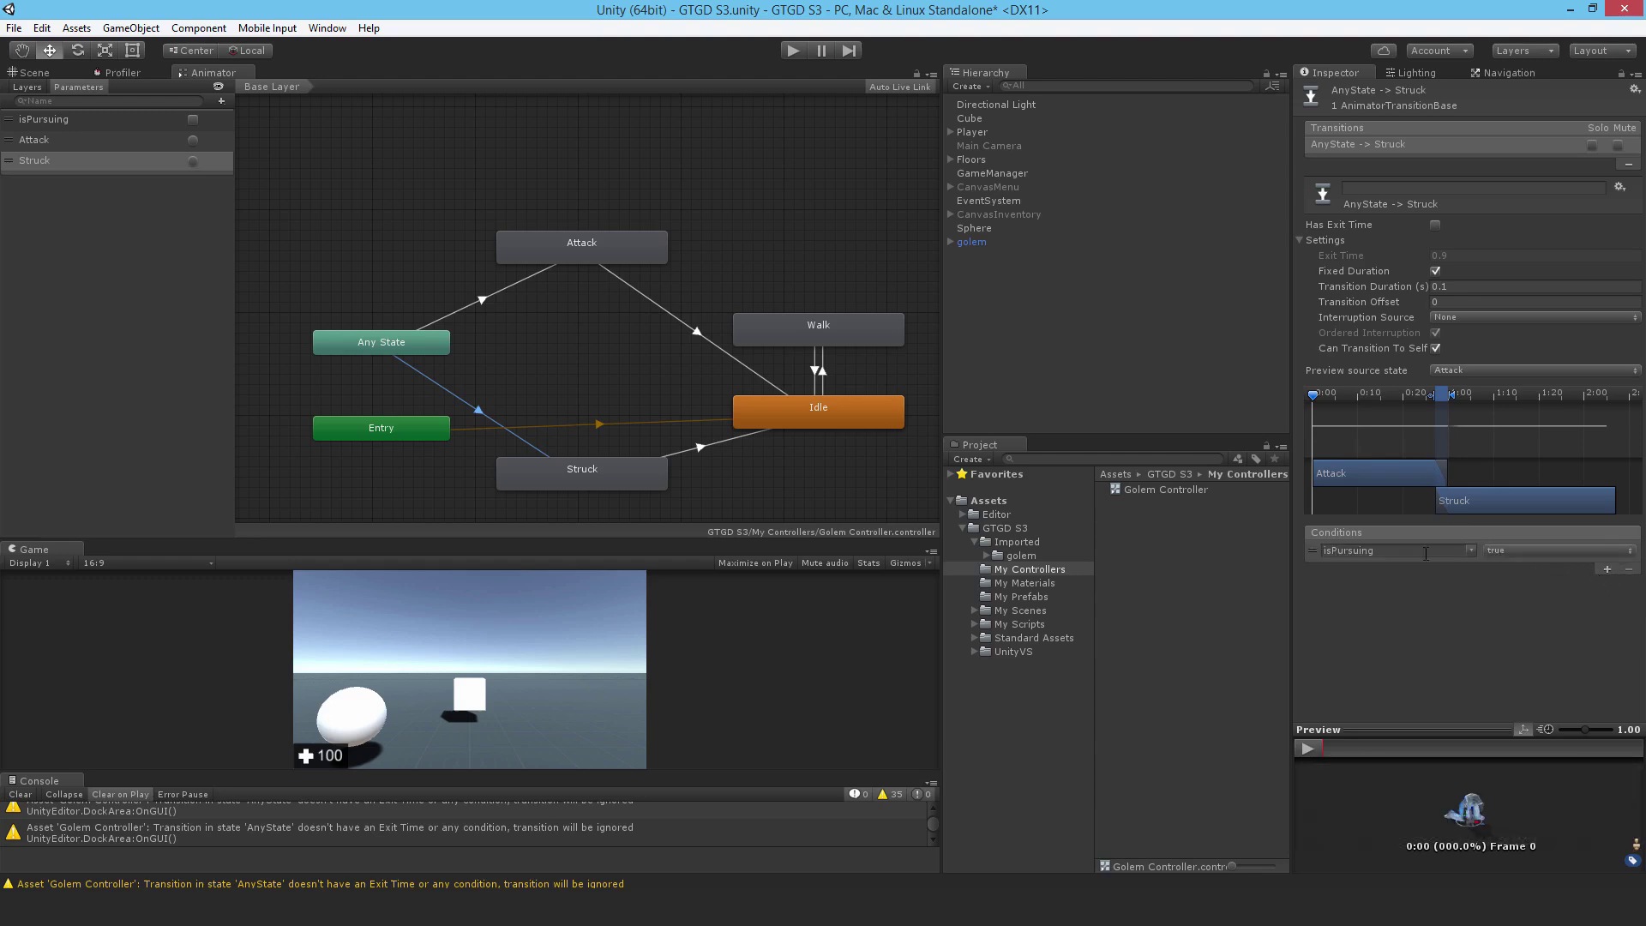
click(1471, 550)
click(1500, 609)
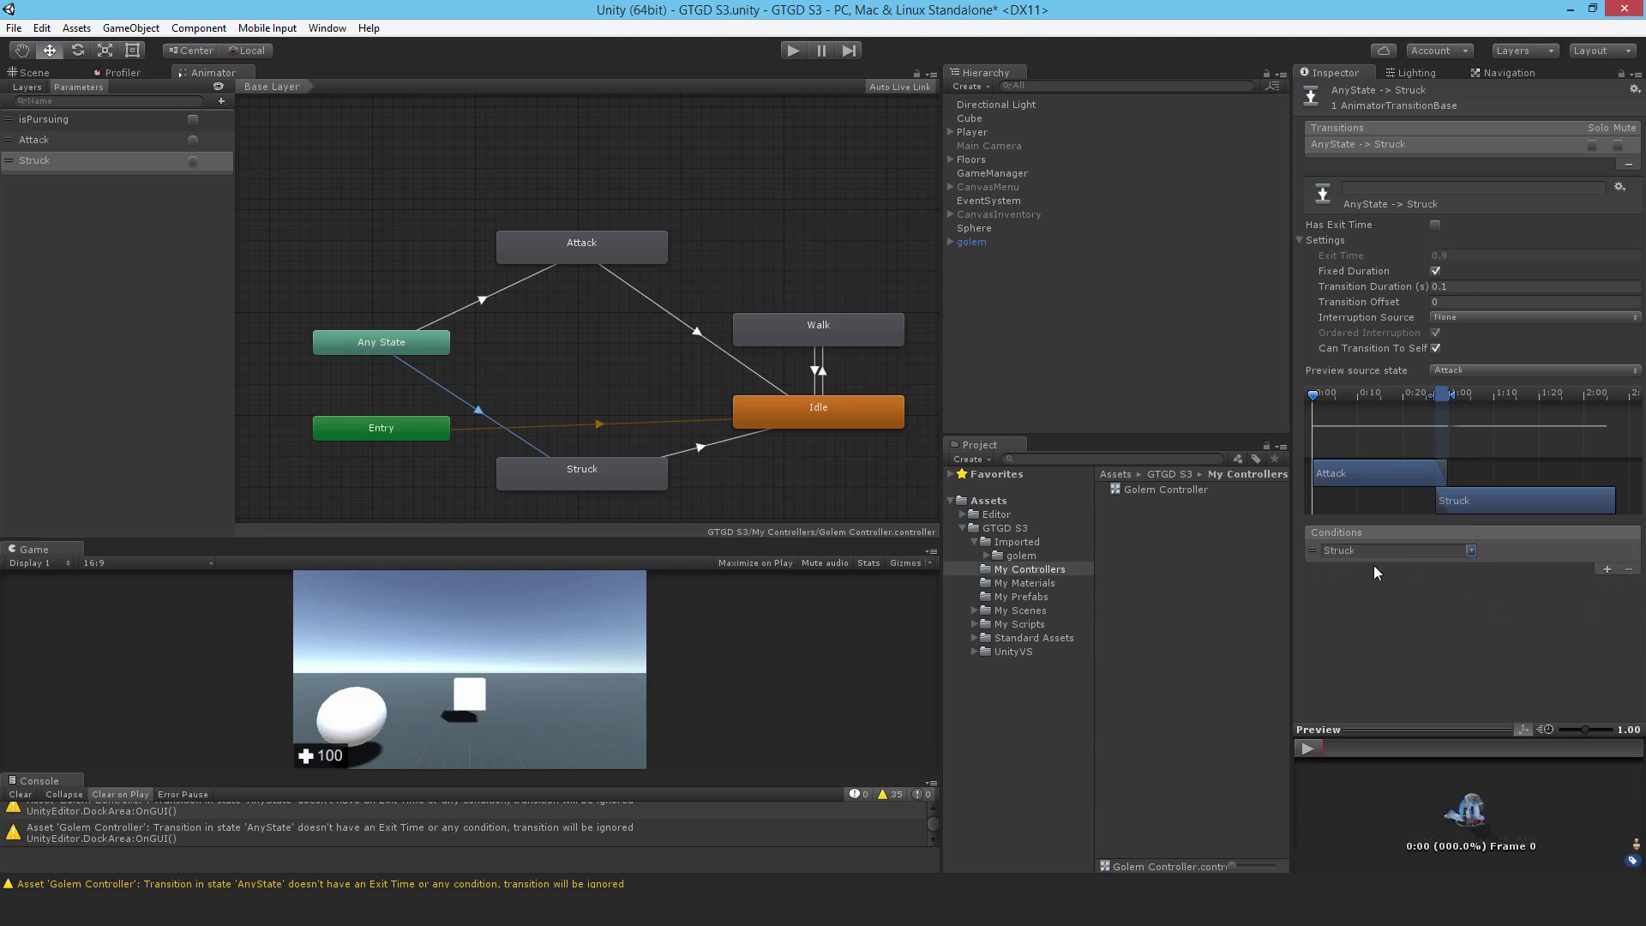
- Check the Struck→Idle and Attack→Idle transitions use exit time with no conditions
click(582, 480)
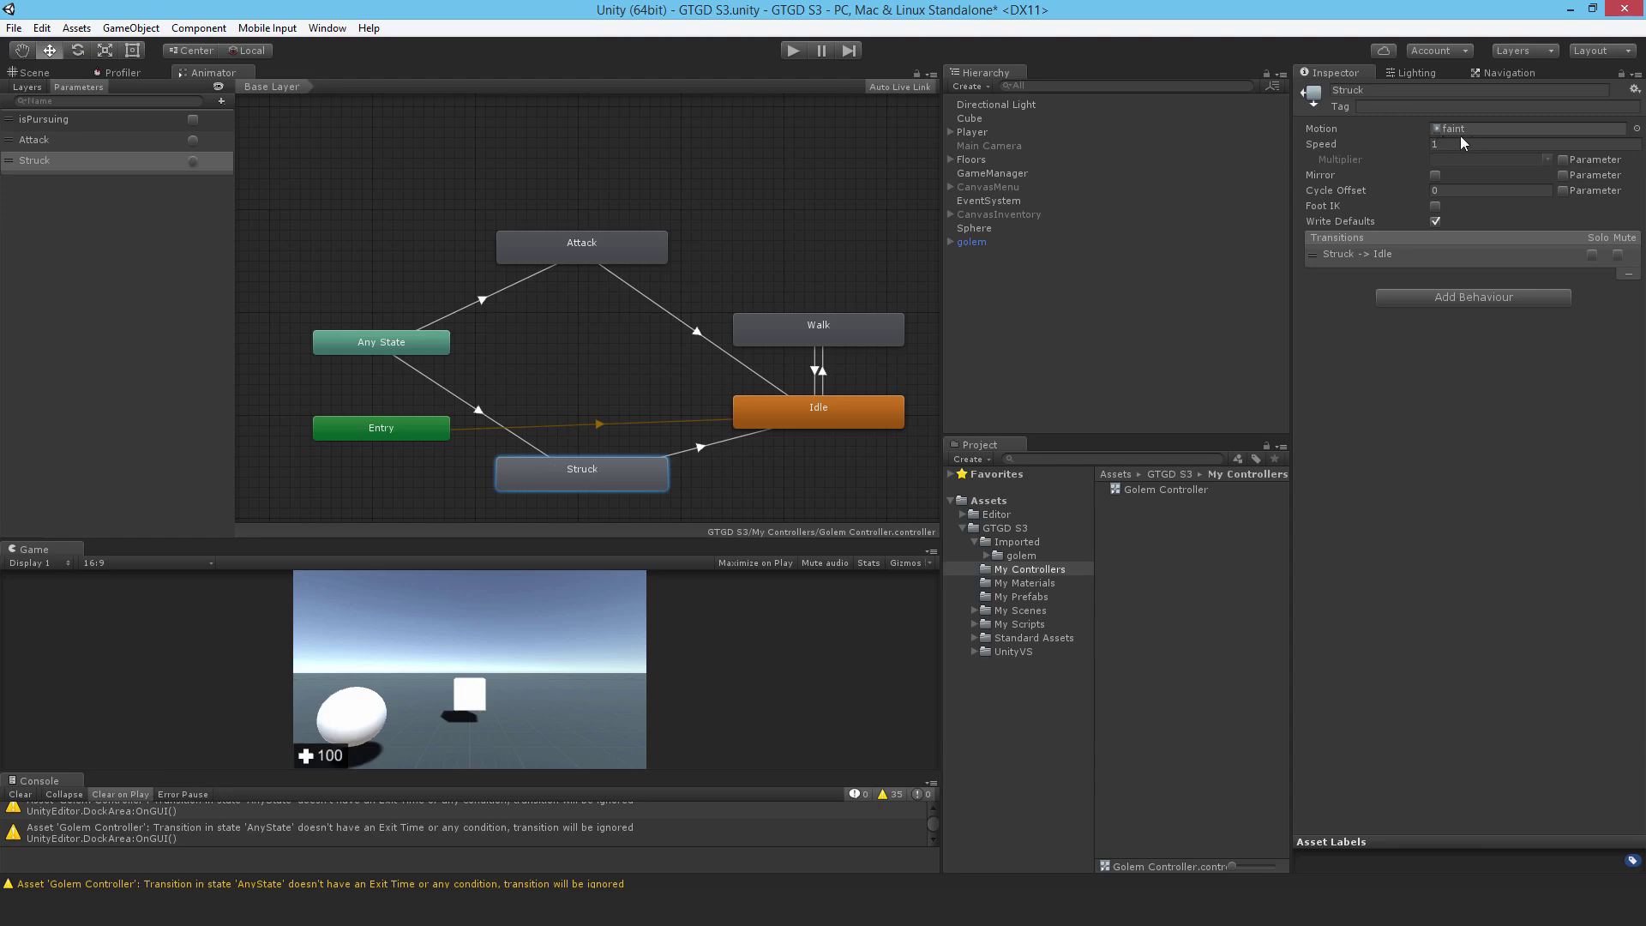
click(692, 446)
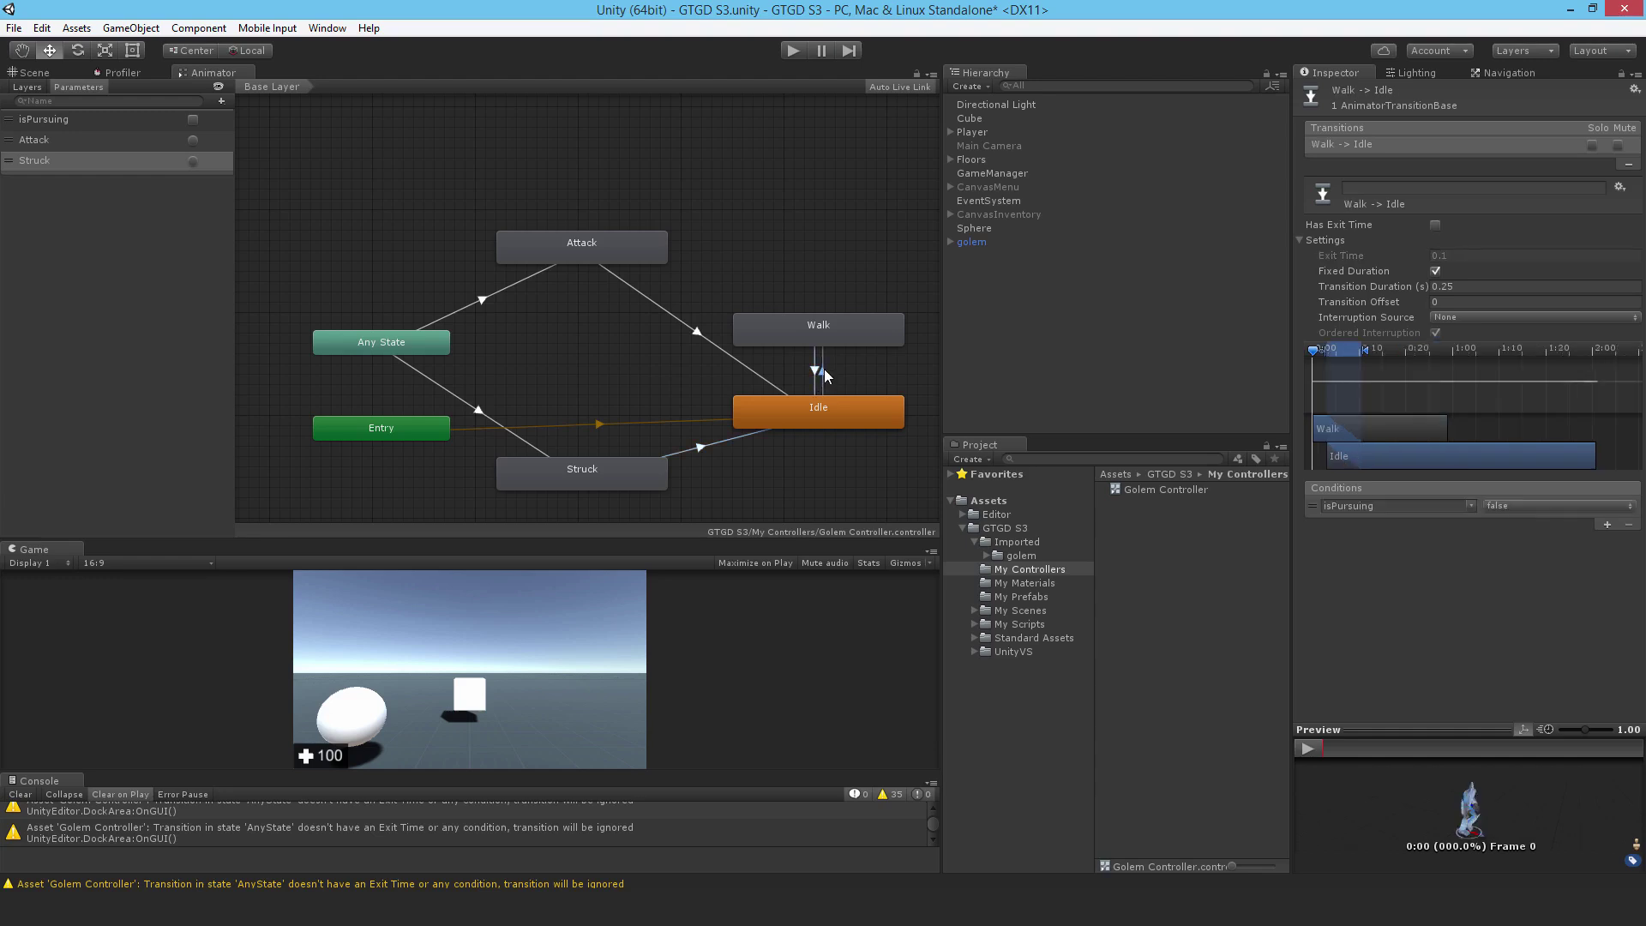
click(733, 358)
click(463, 307)
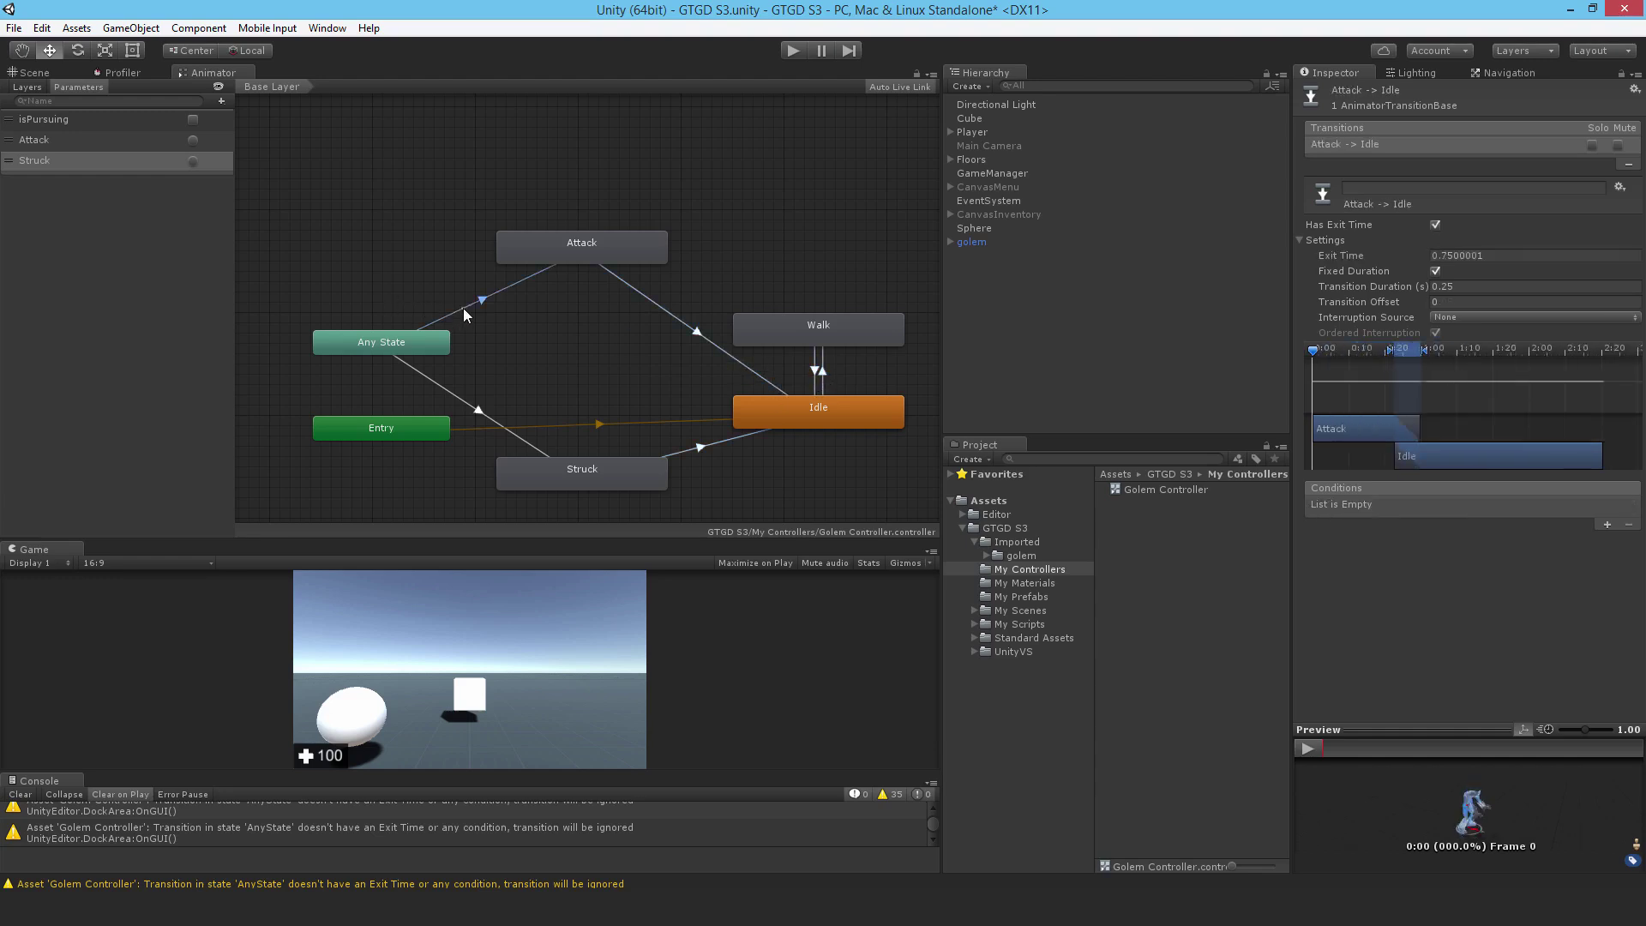
click(502, 436)
click(691, 448)
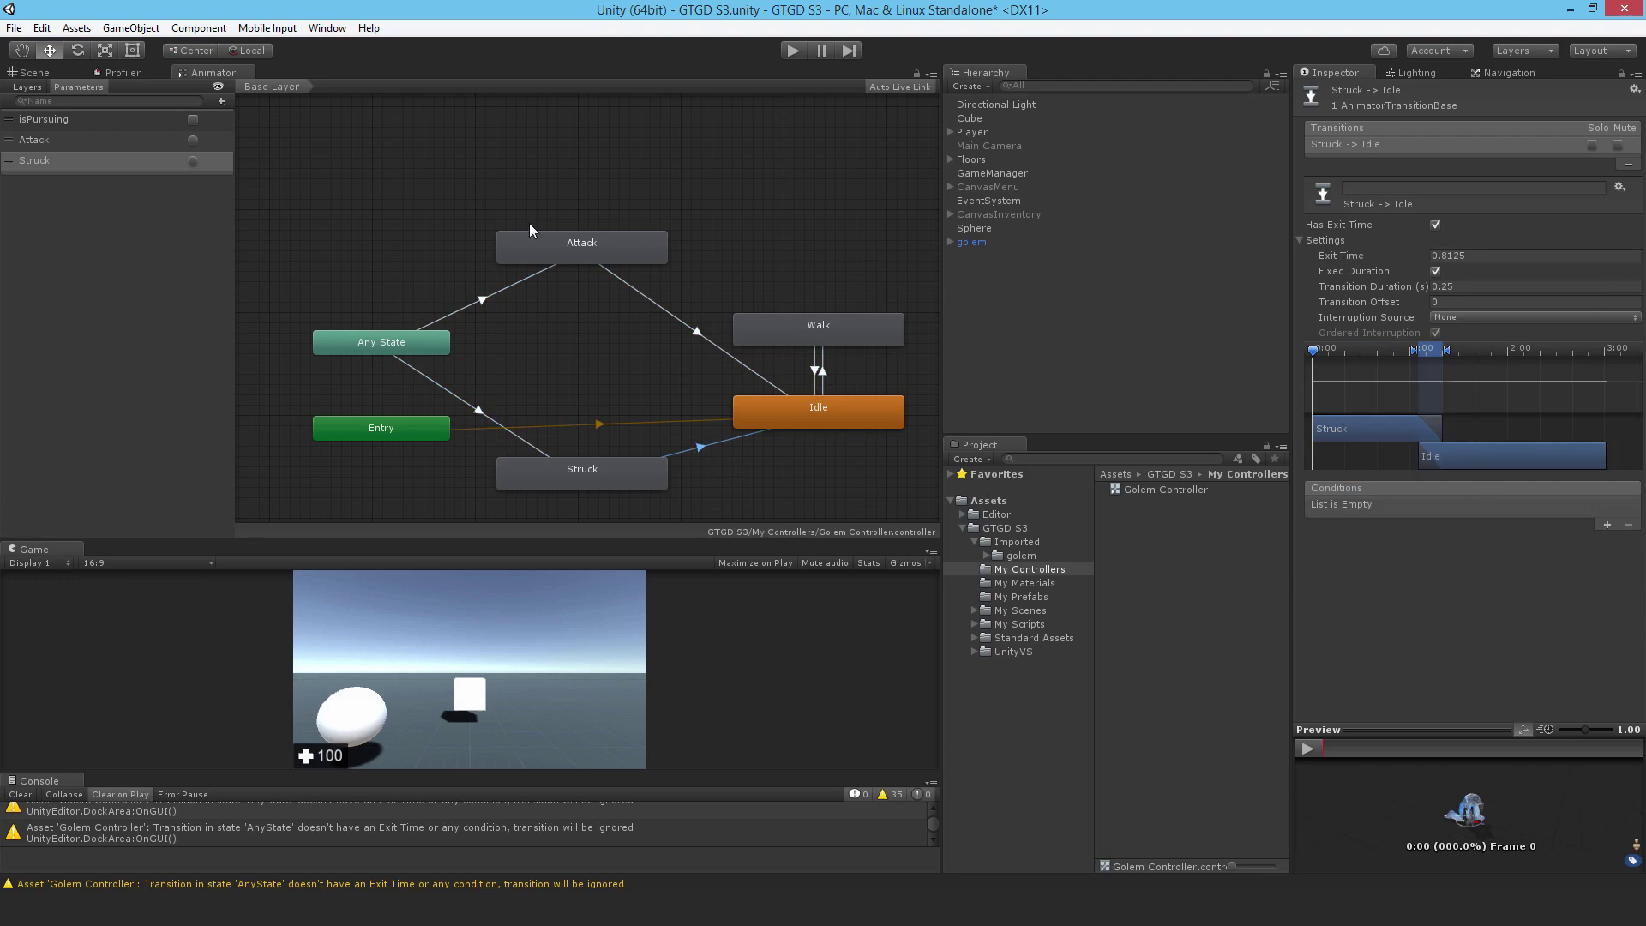
- Save the scene, verify the golem's Animator uses Golem Controller, and enlarge the game view
key(ctrl+s)
click(34, 72)
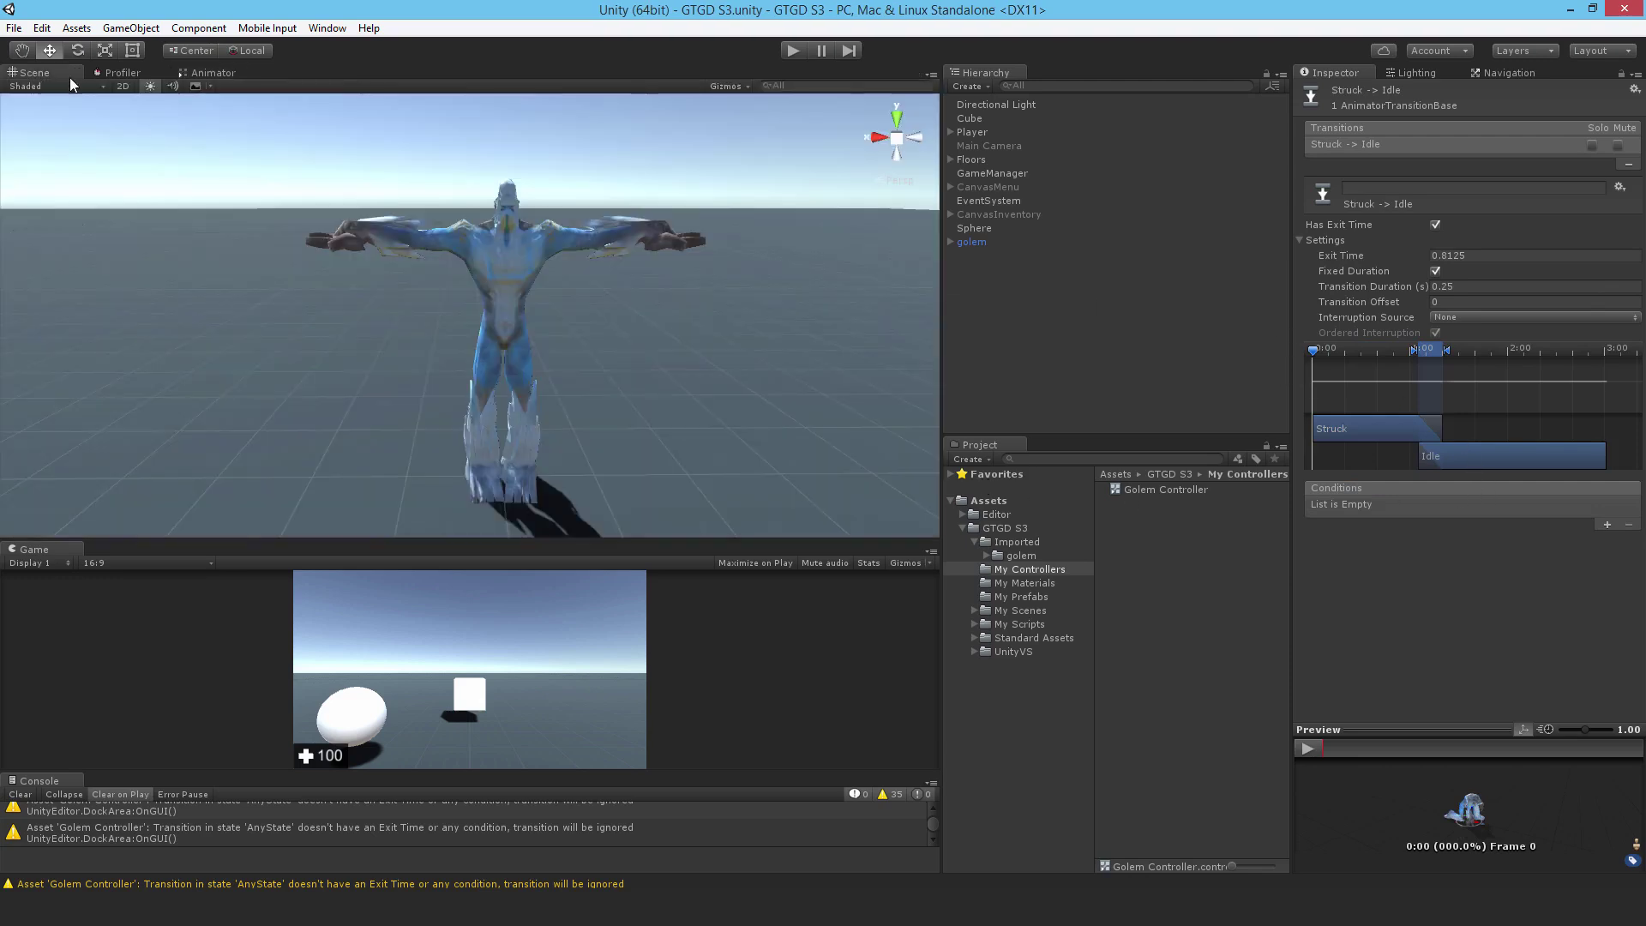
click(977, 243)
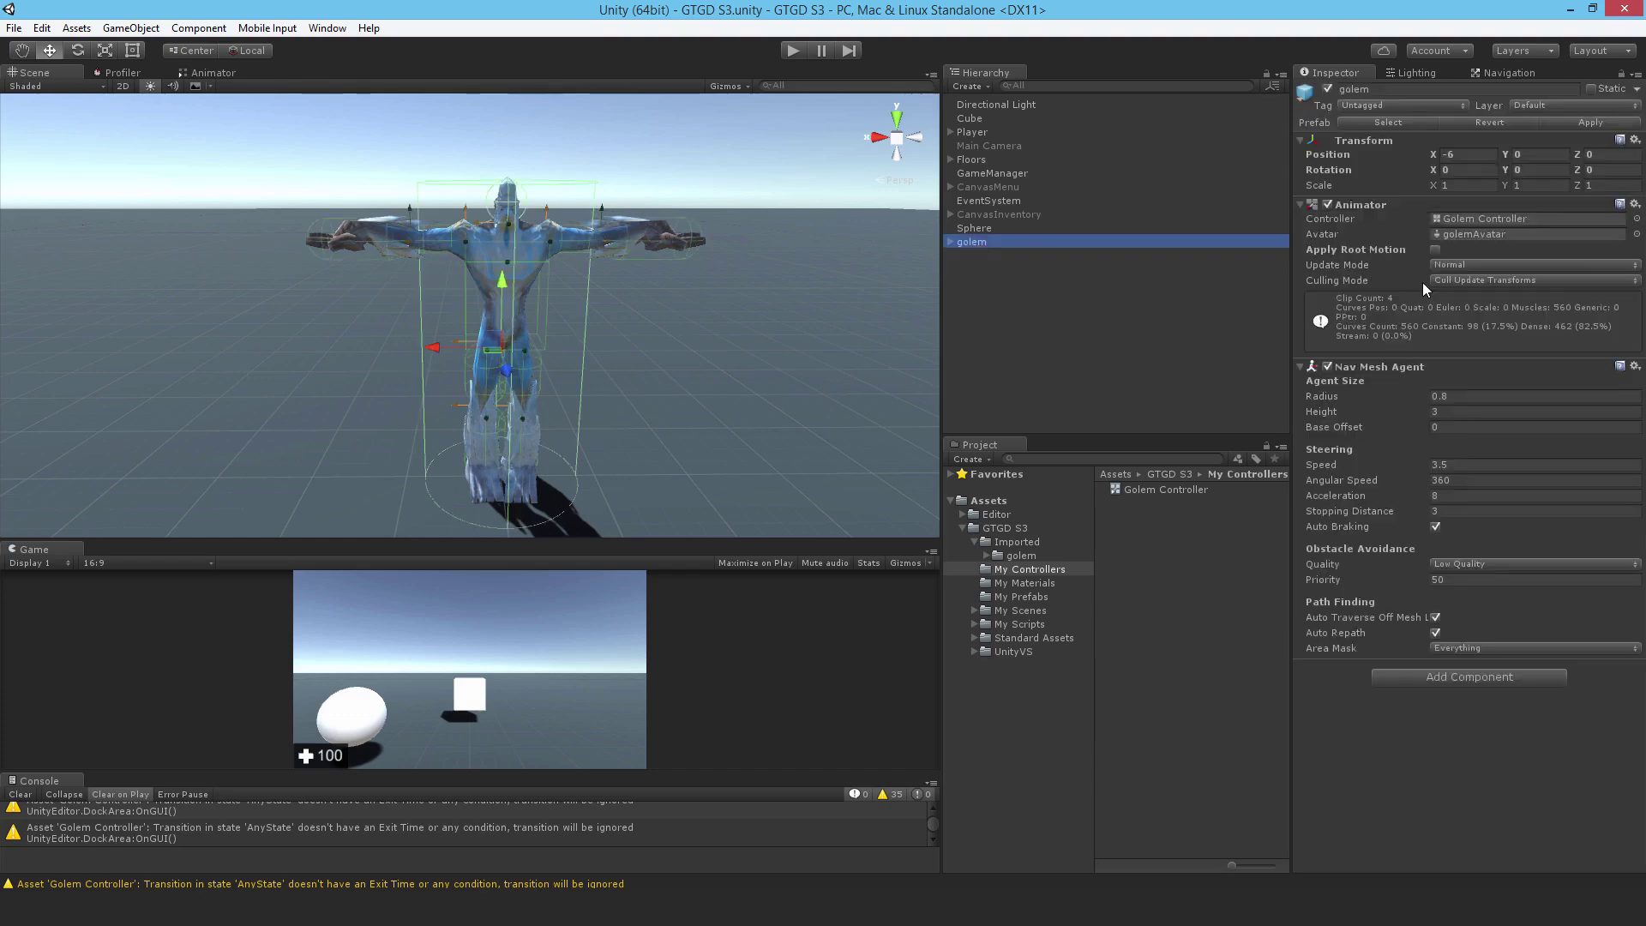
click(1494, 222)
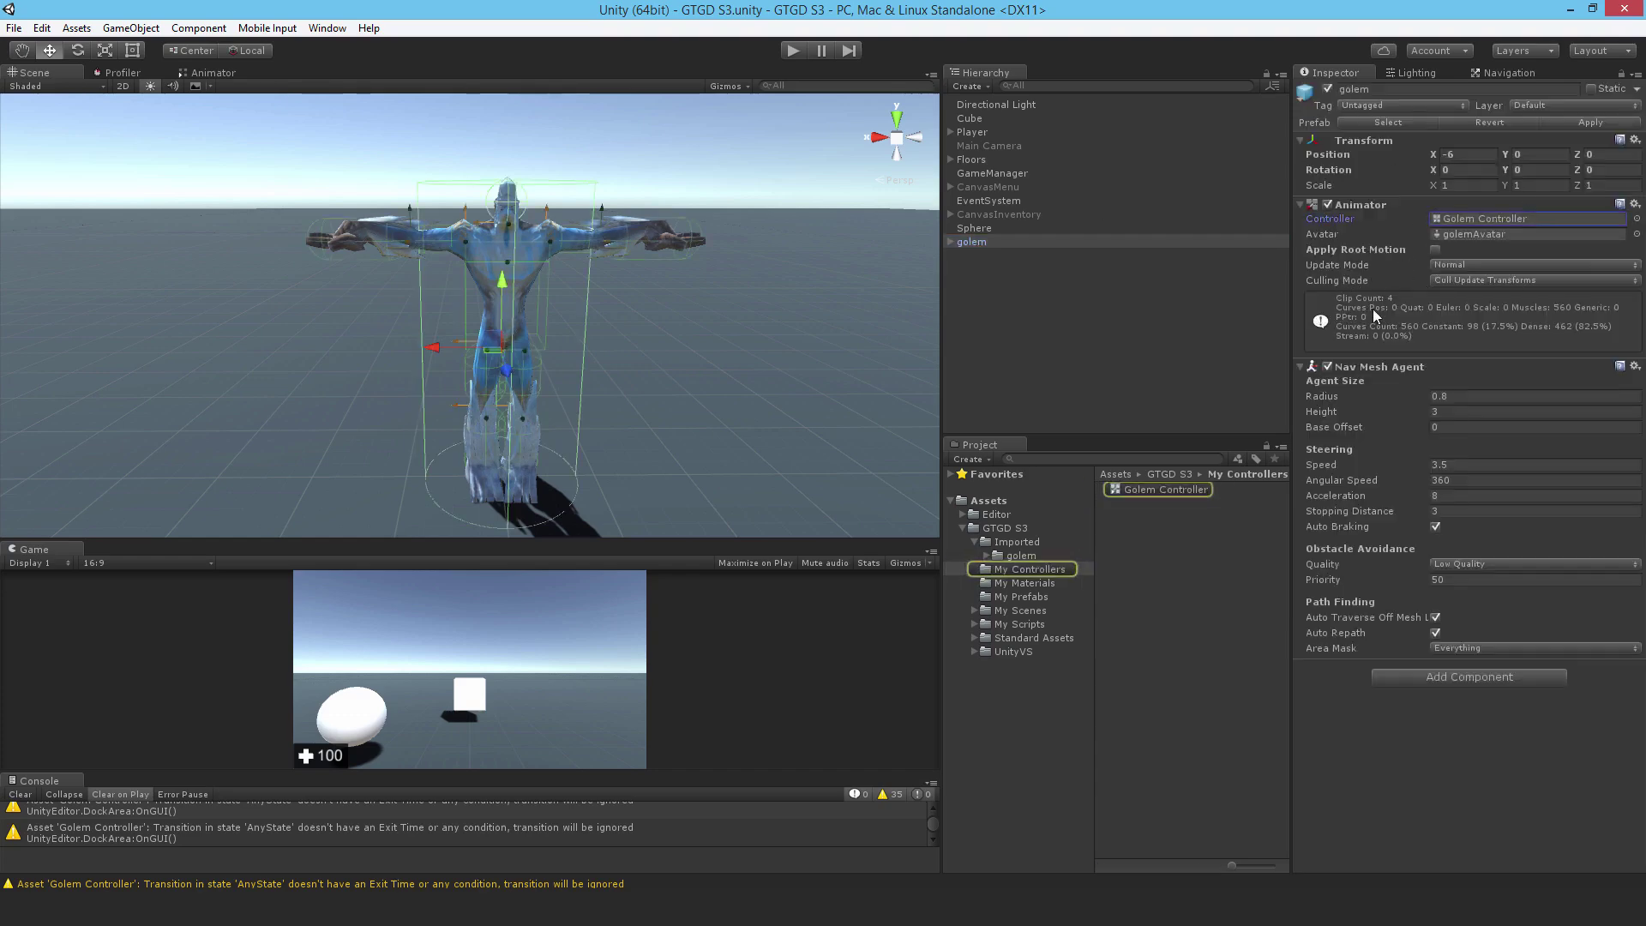
double_click(1186, 489)
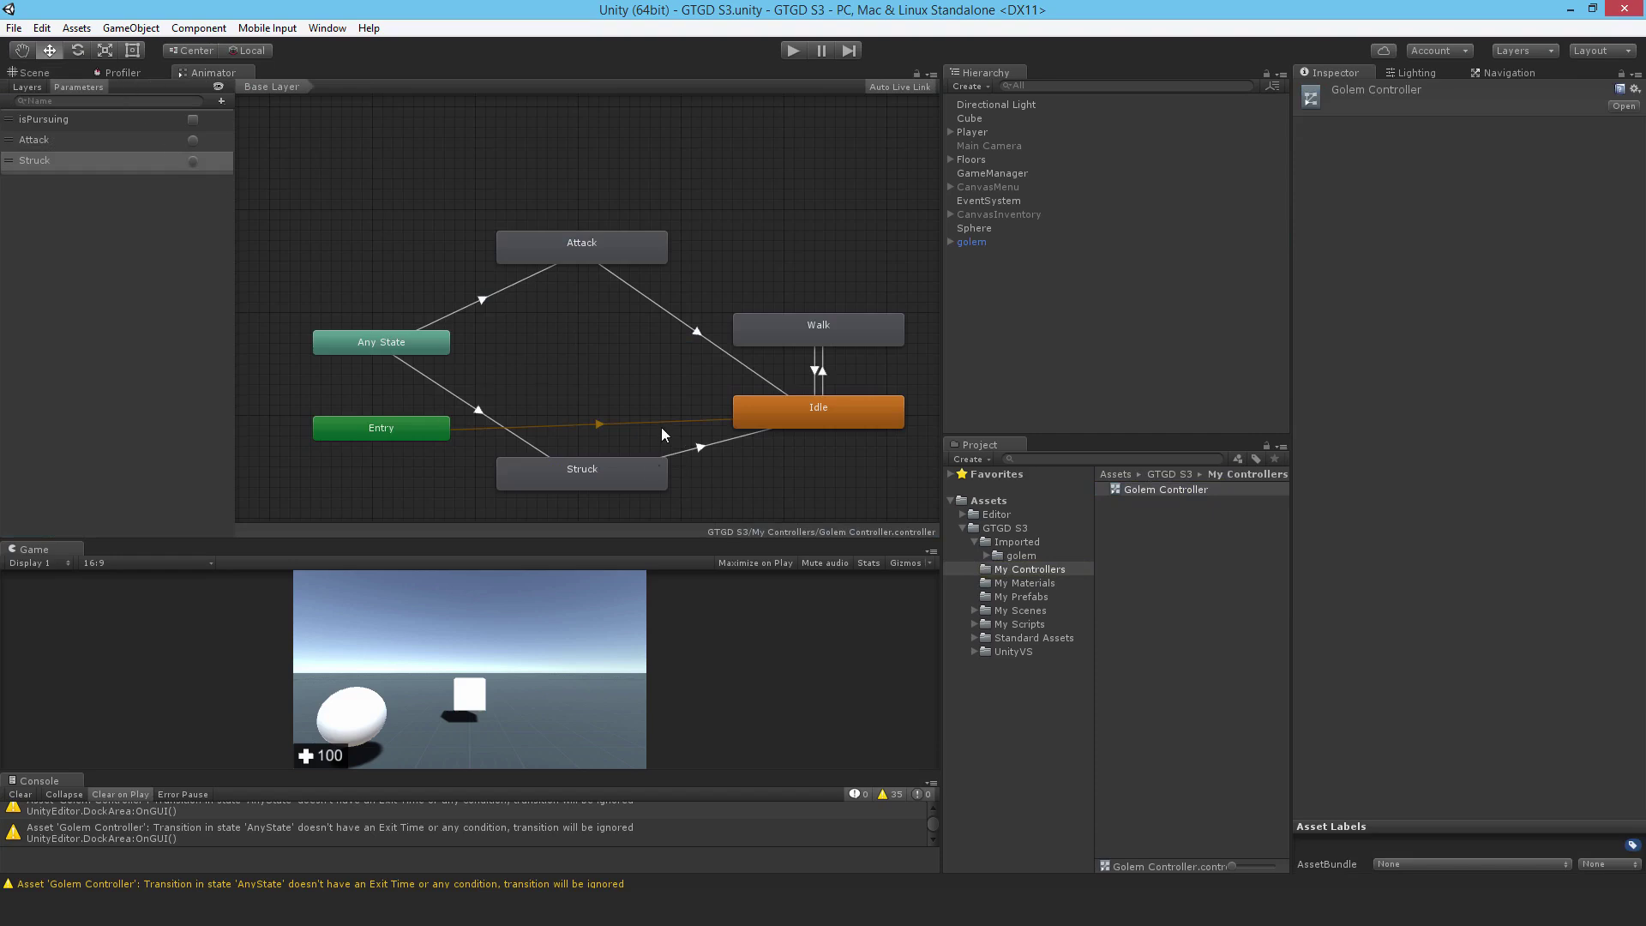
click(35, 72)
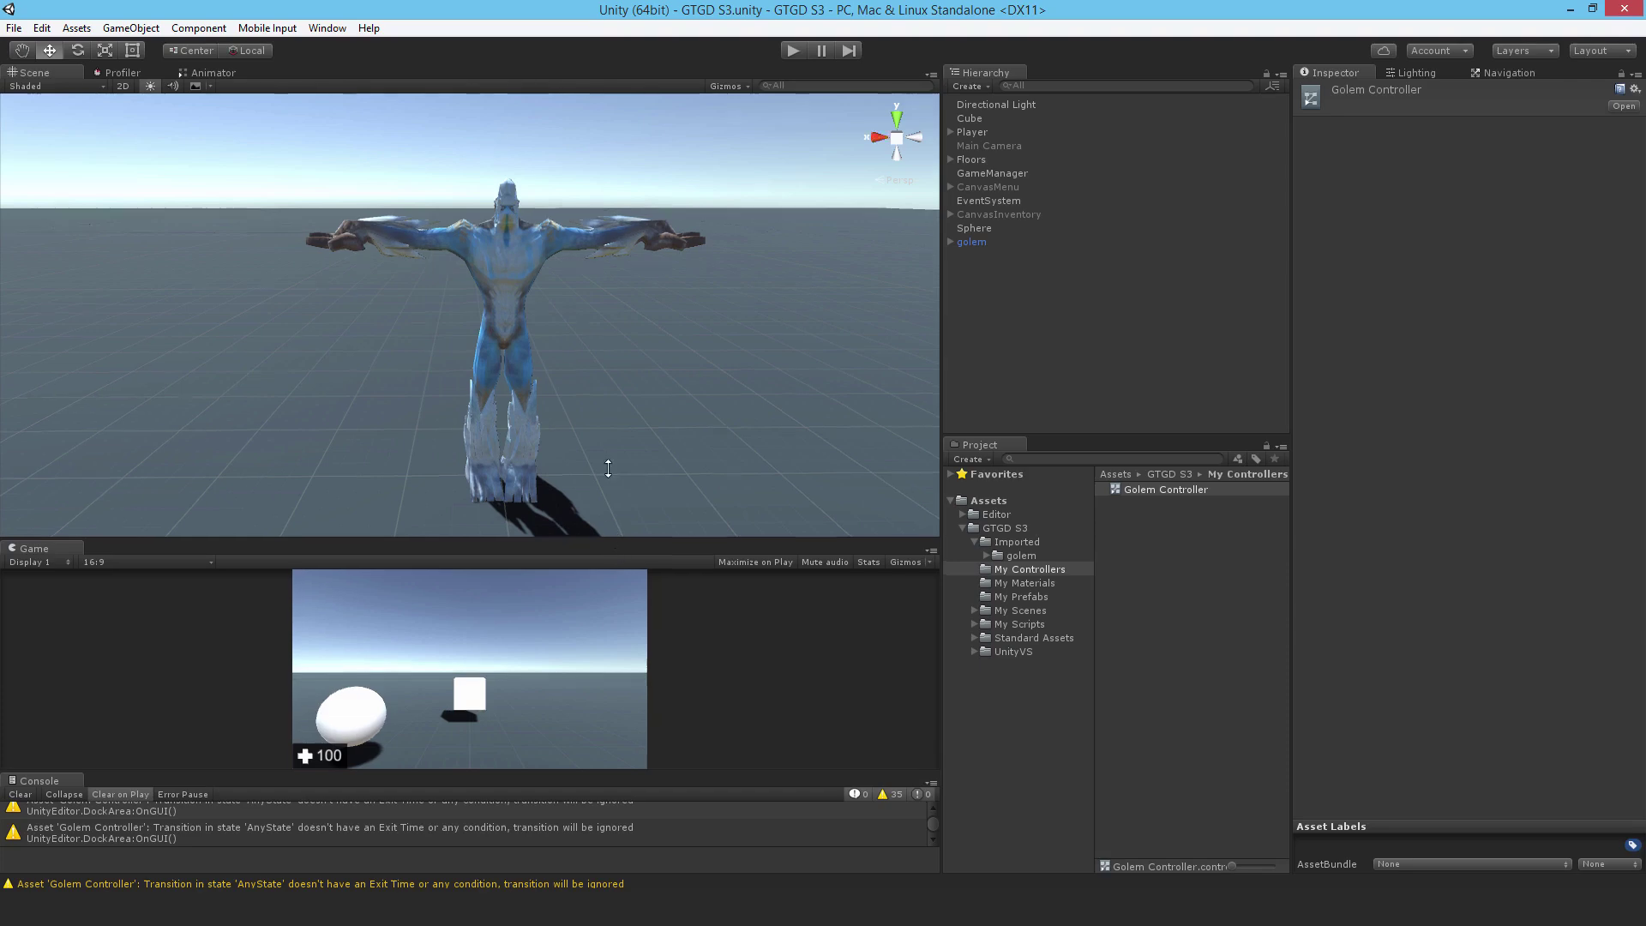
drag(614, 542, 607, 424)
- Enter Play mode, walk the player with W/S up beside the golem, then reopen the menu
click(802, 53)
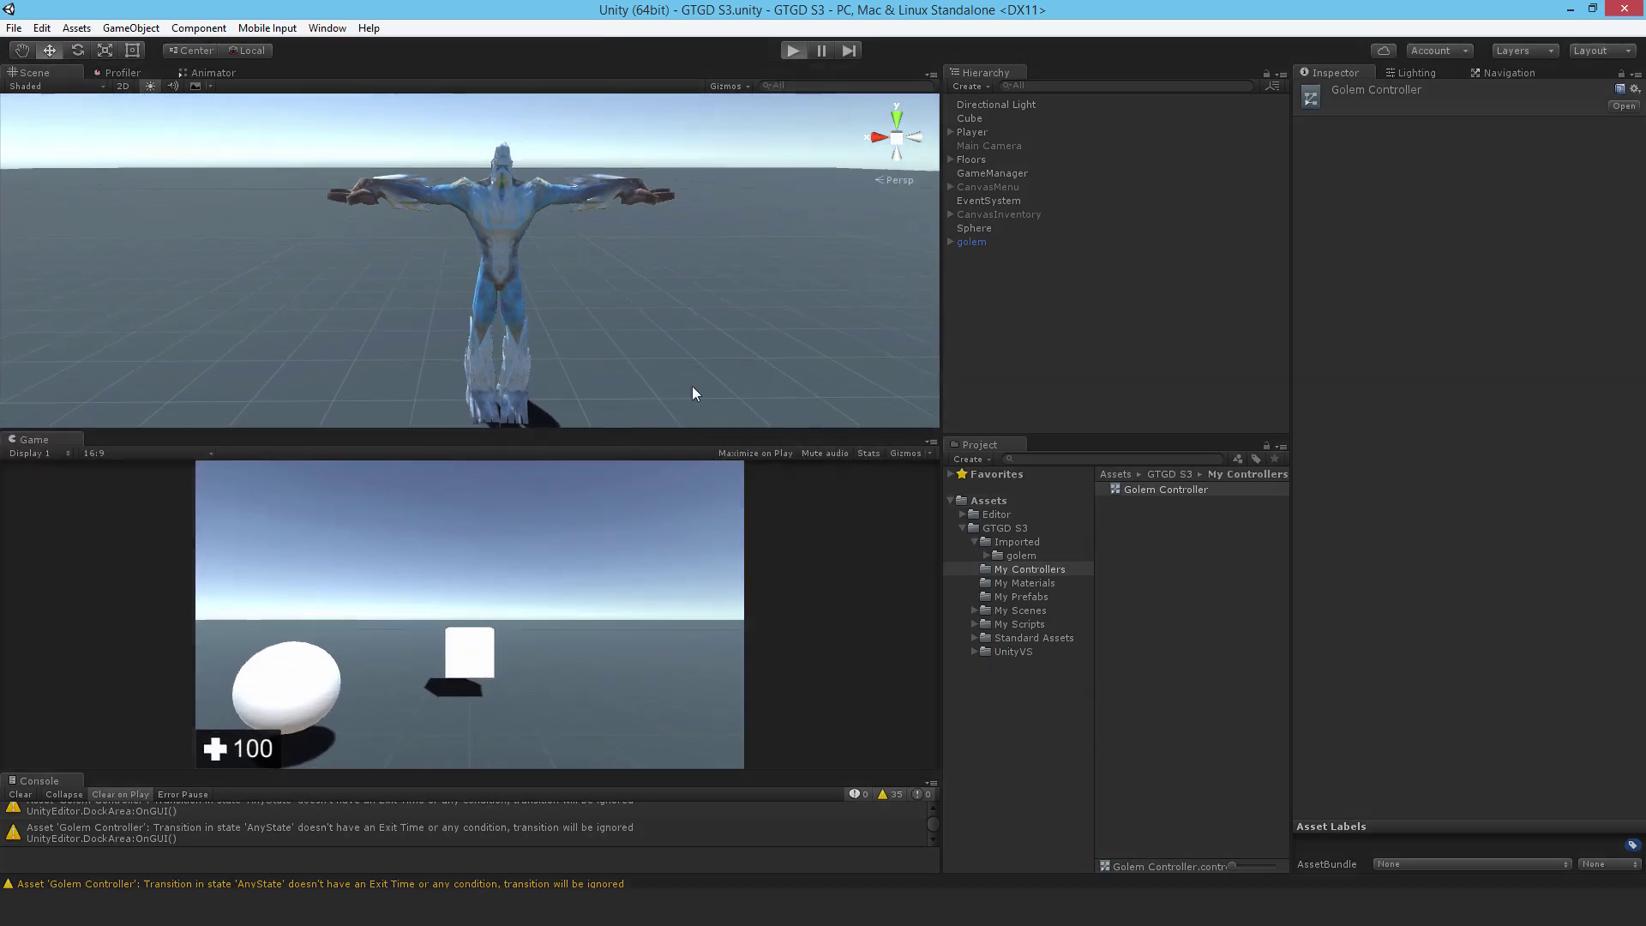
key(Escape)
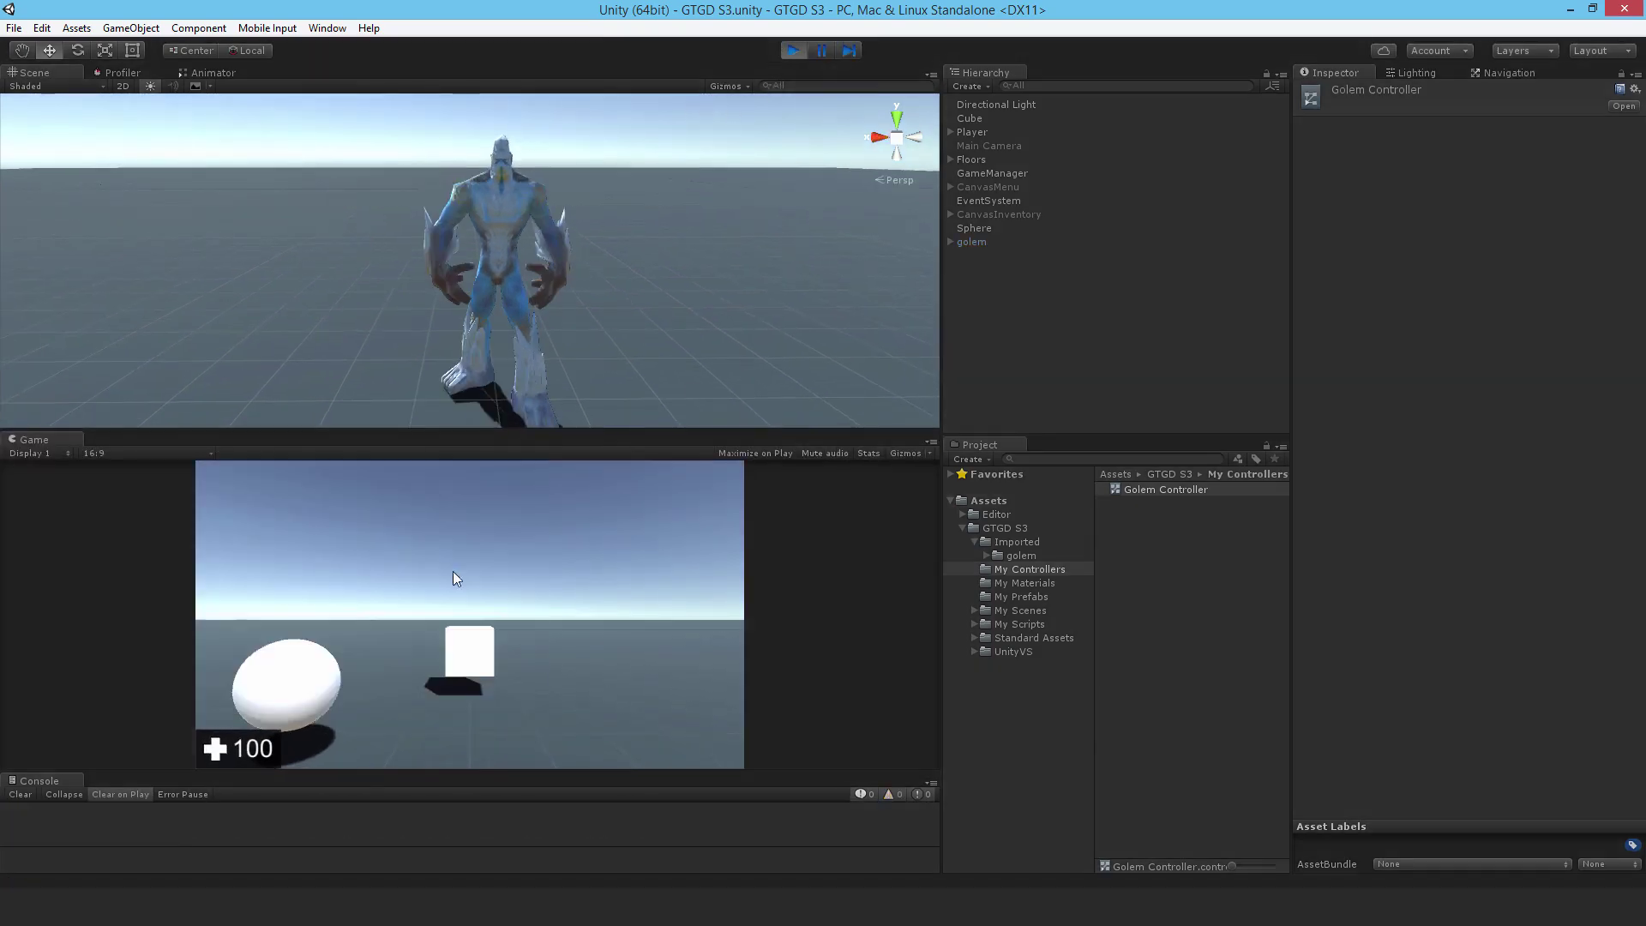
key(w)
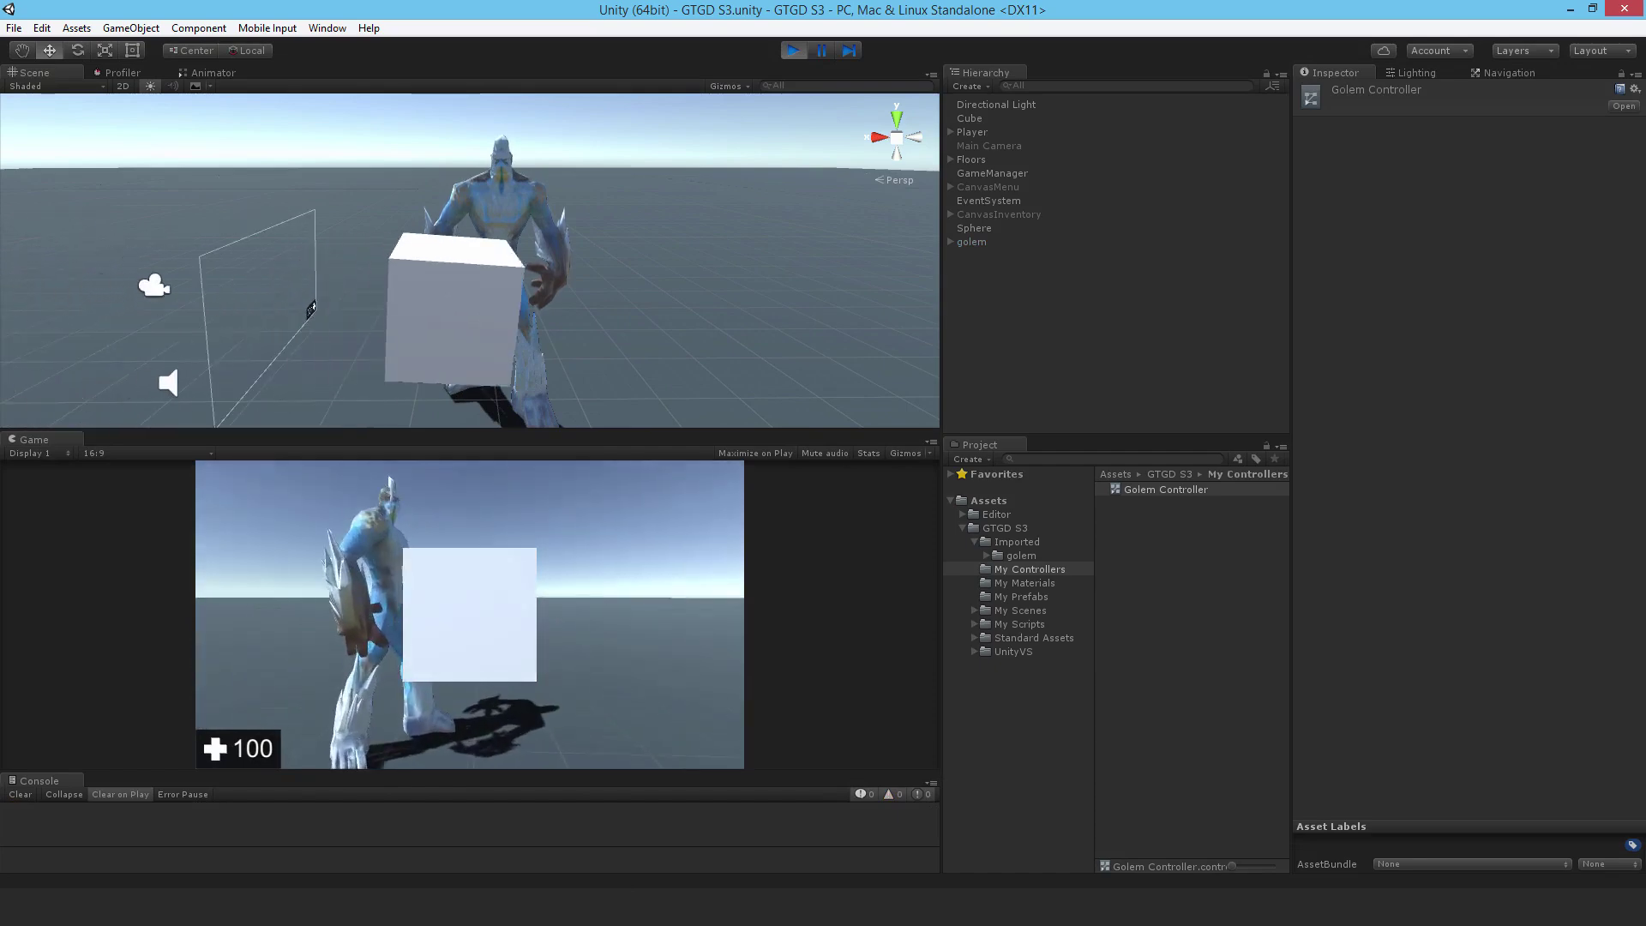
key(s)
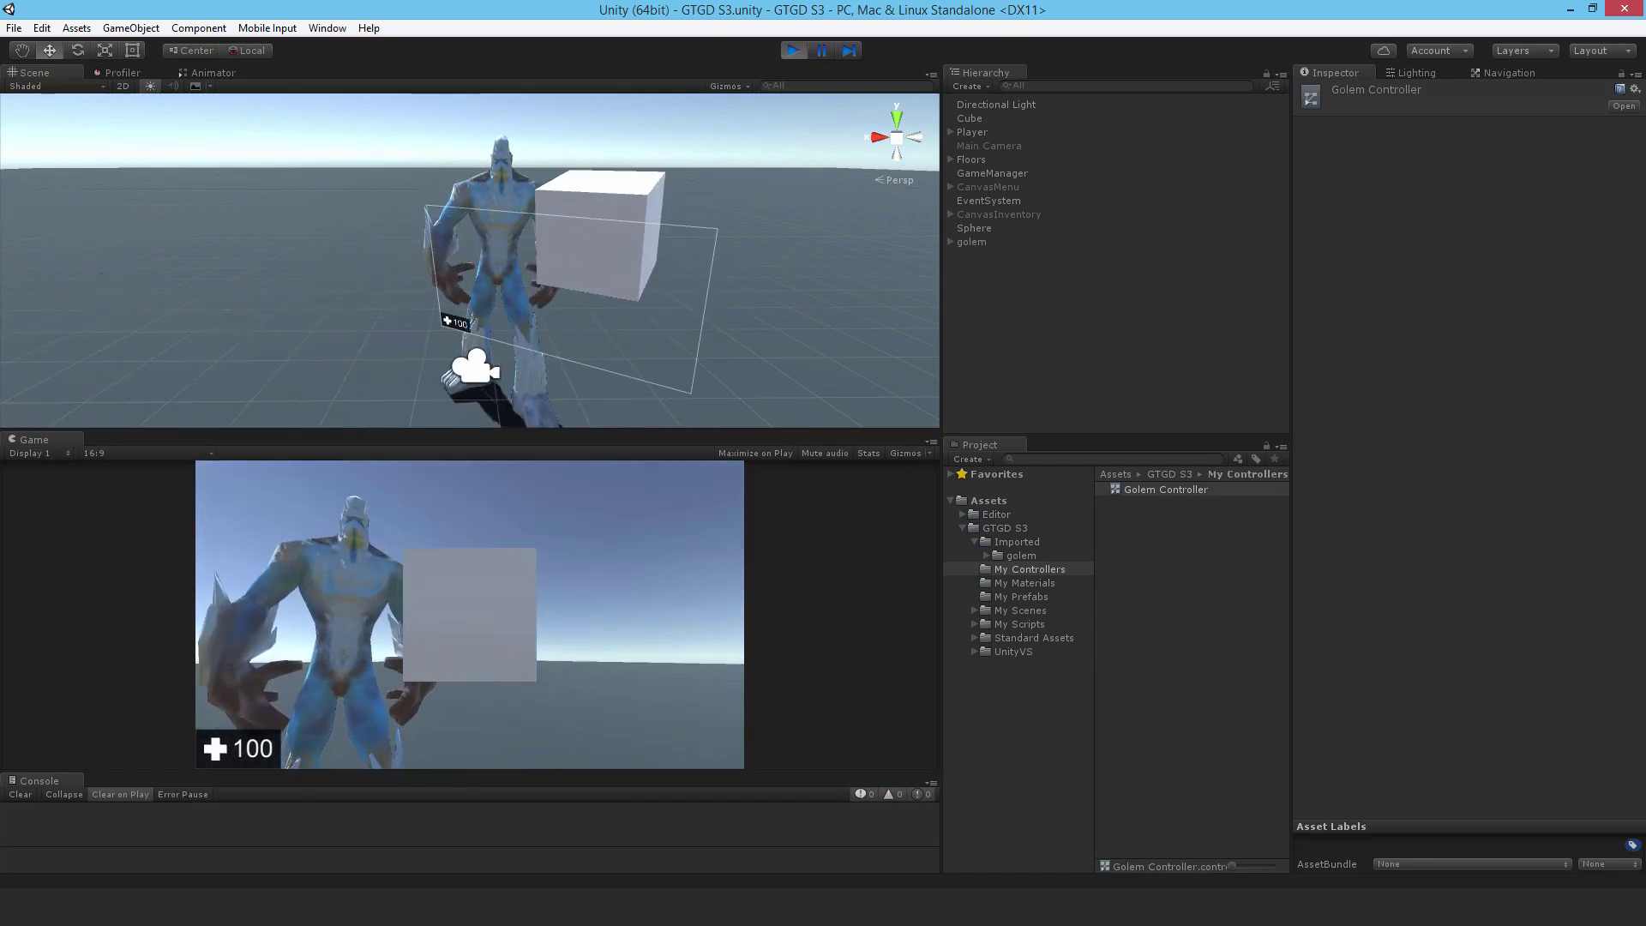
key(w)
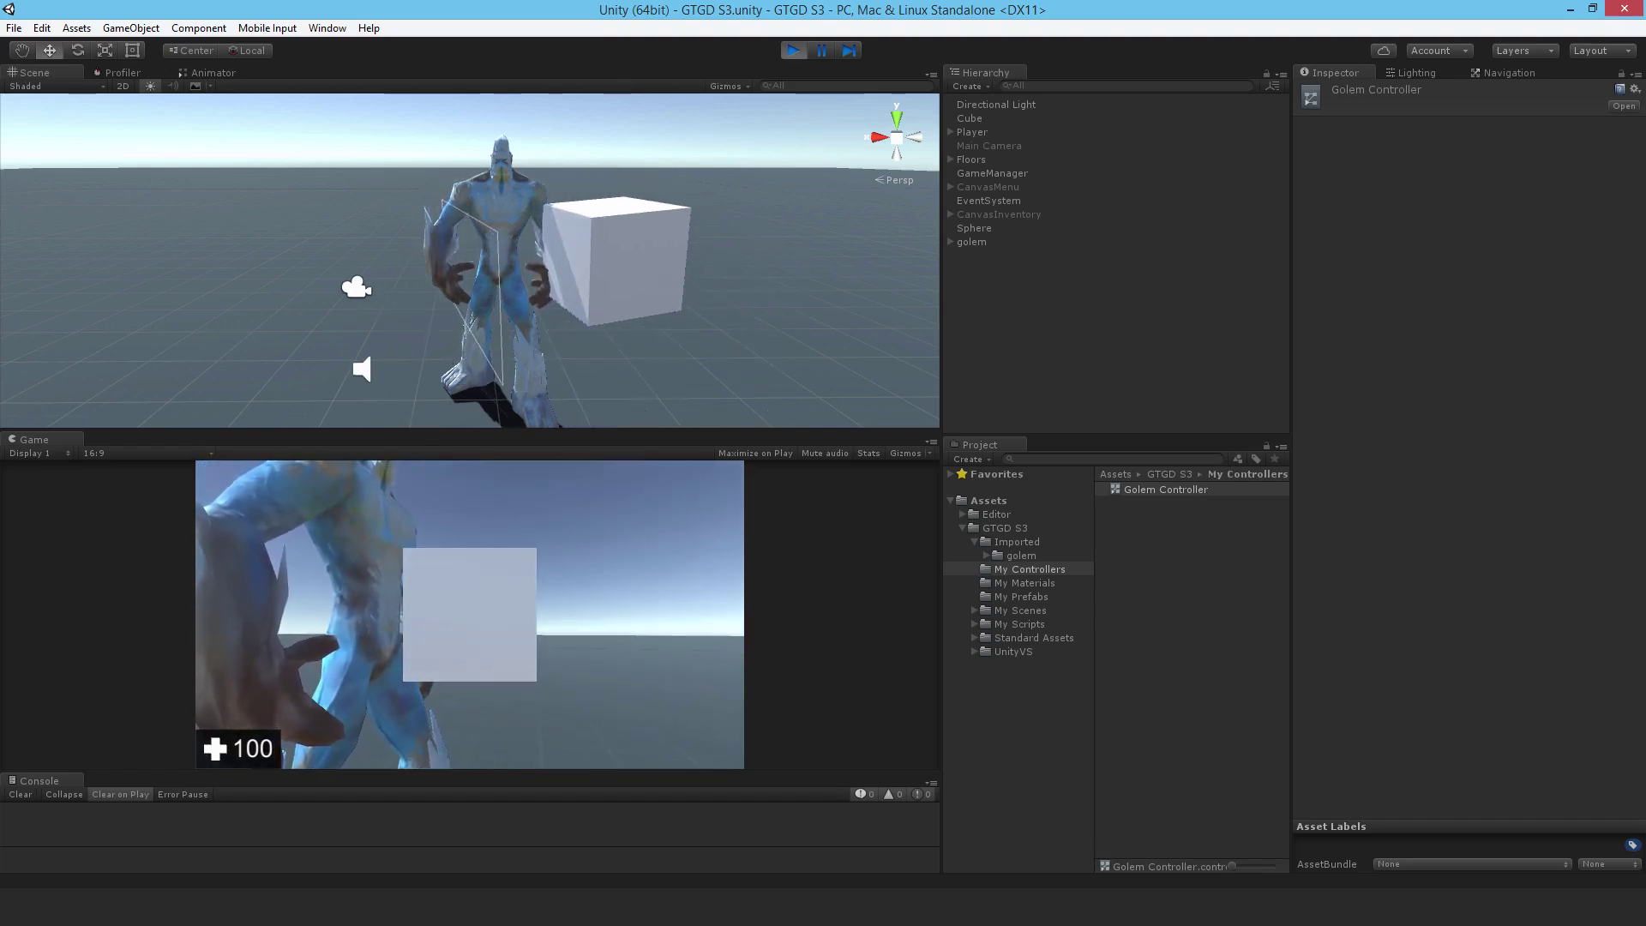
key(Escape)
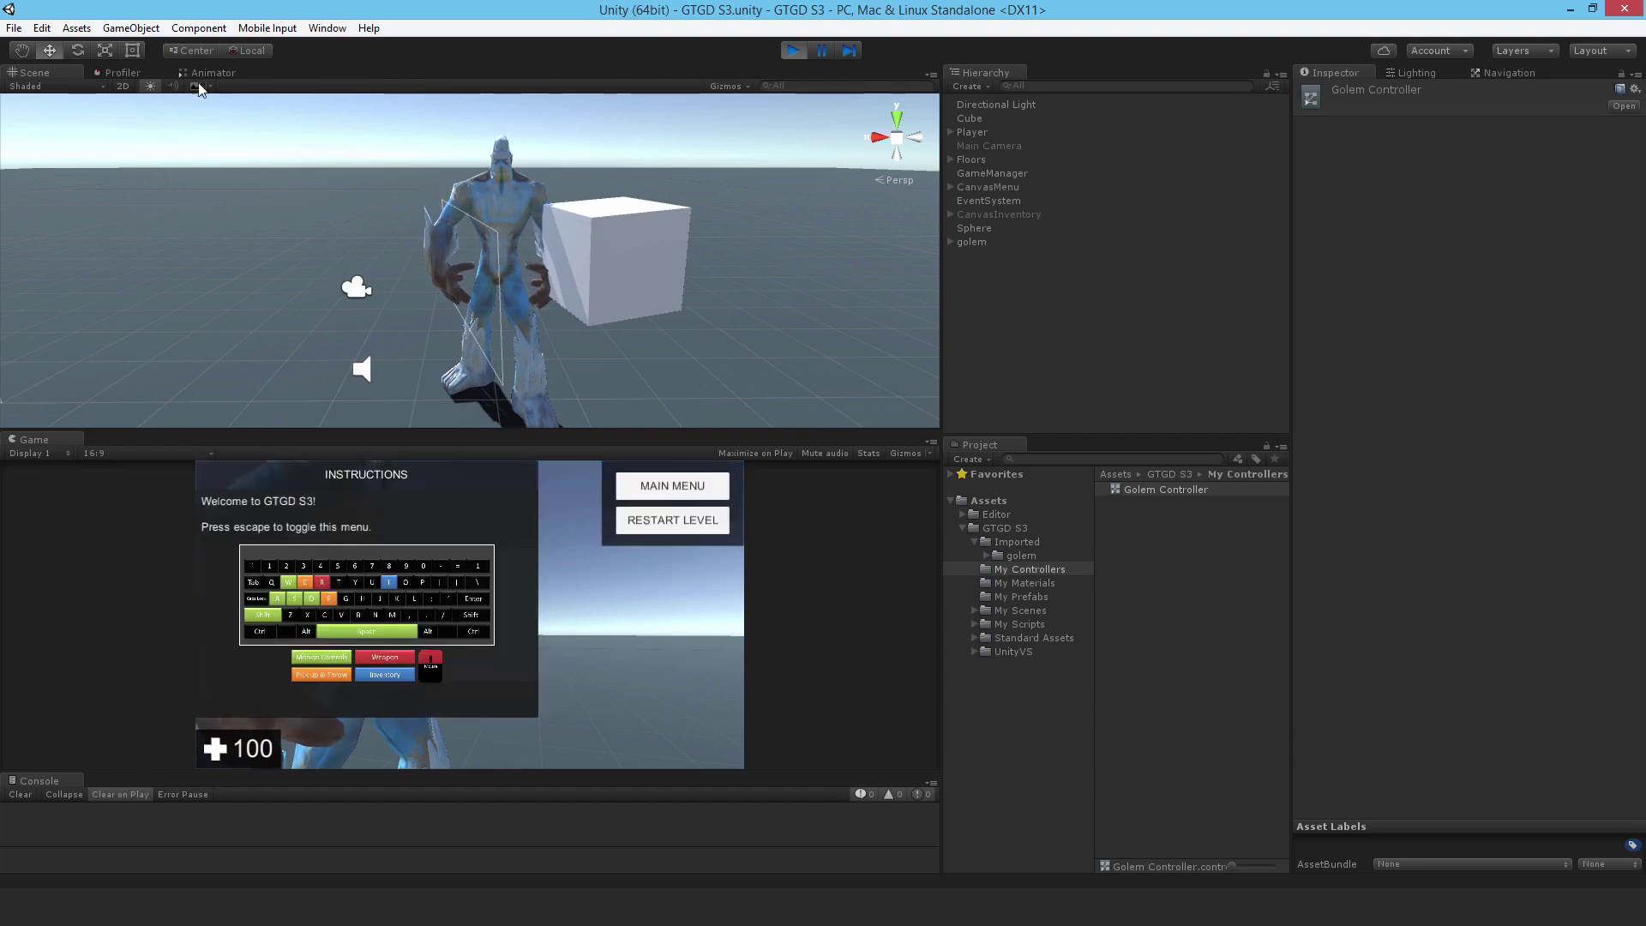
- Show the golem's Golem Controller live in the Animator, with Idle active during play
click(202, 73)
click(979, 242)
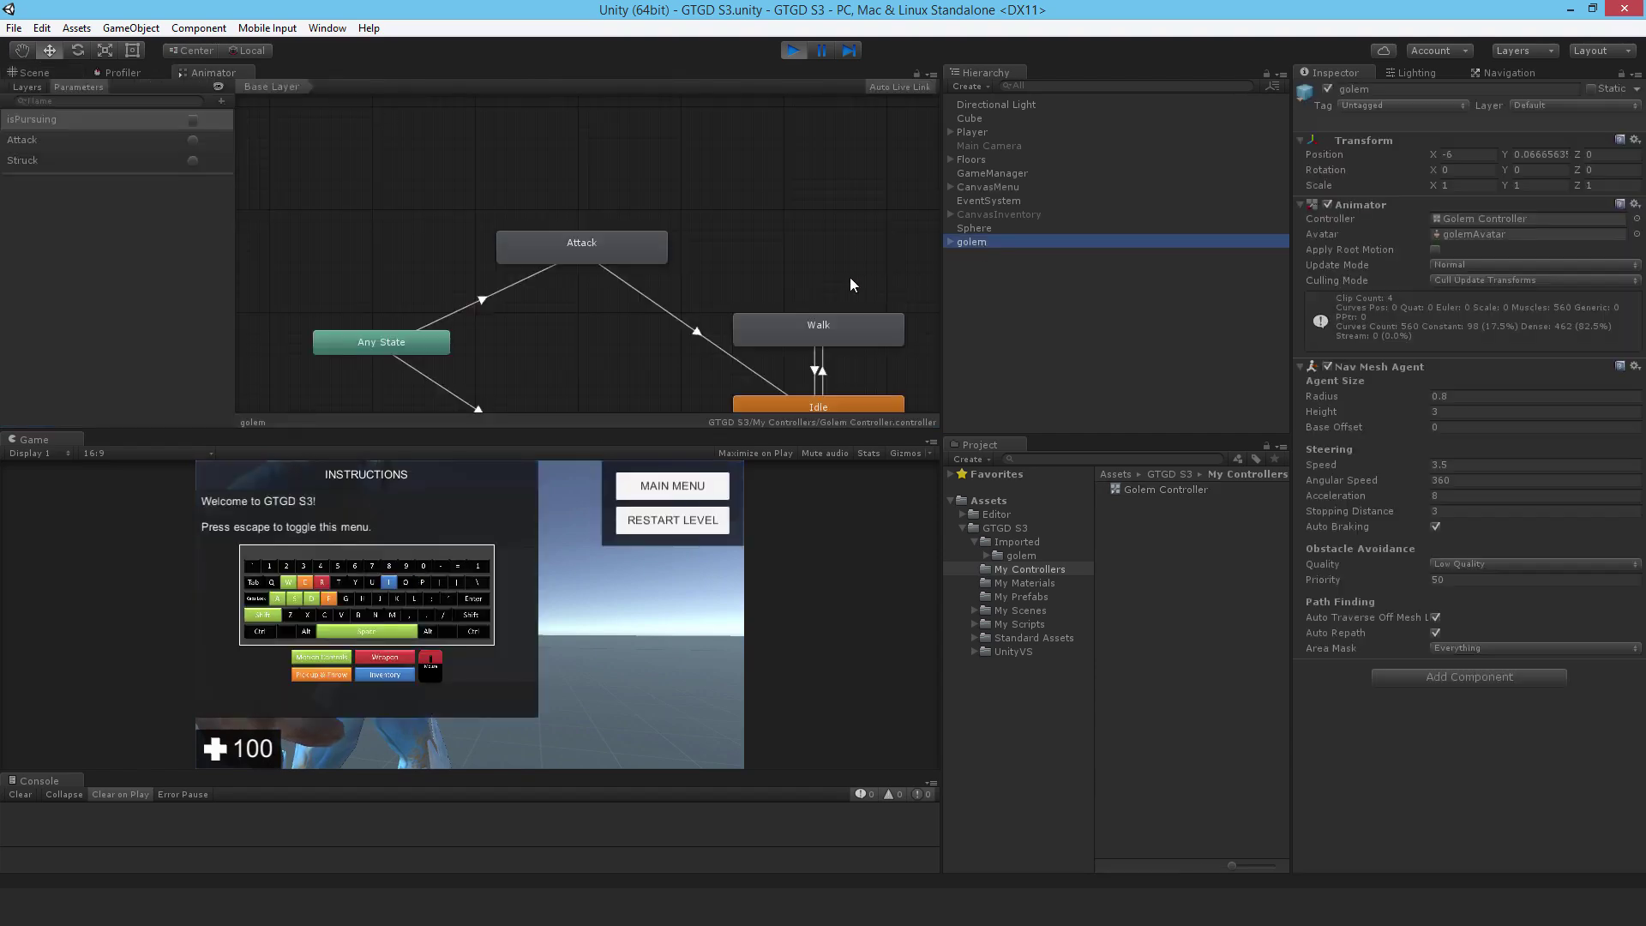
double_click(1493, 223)
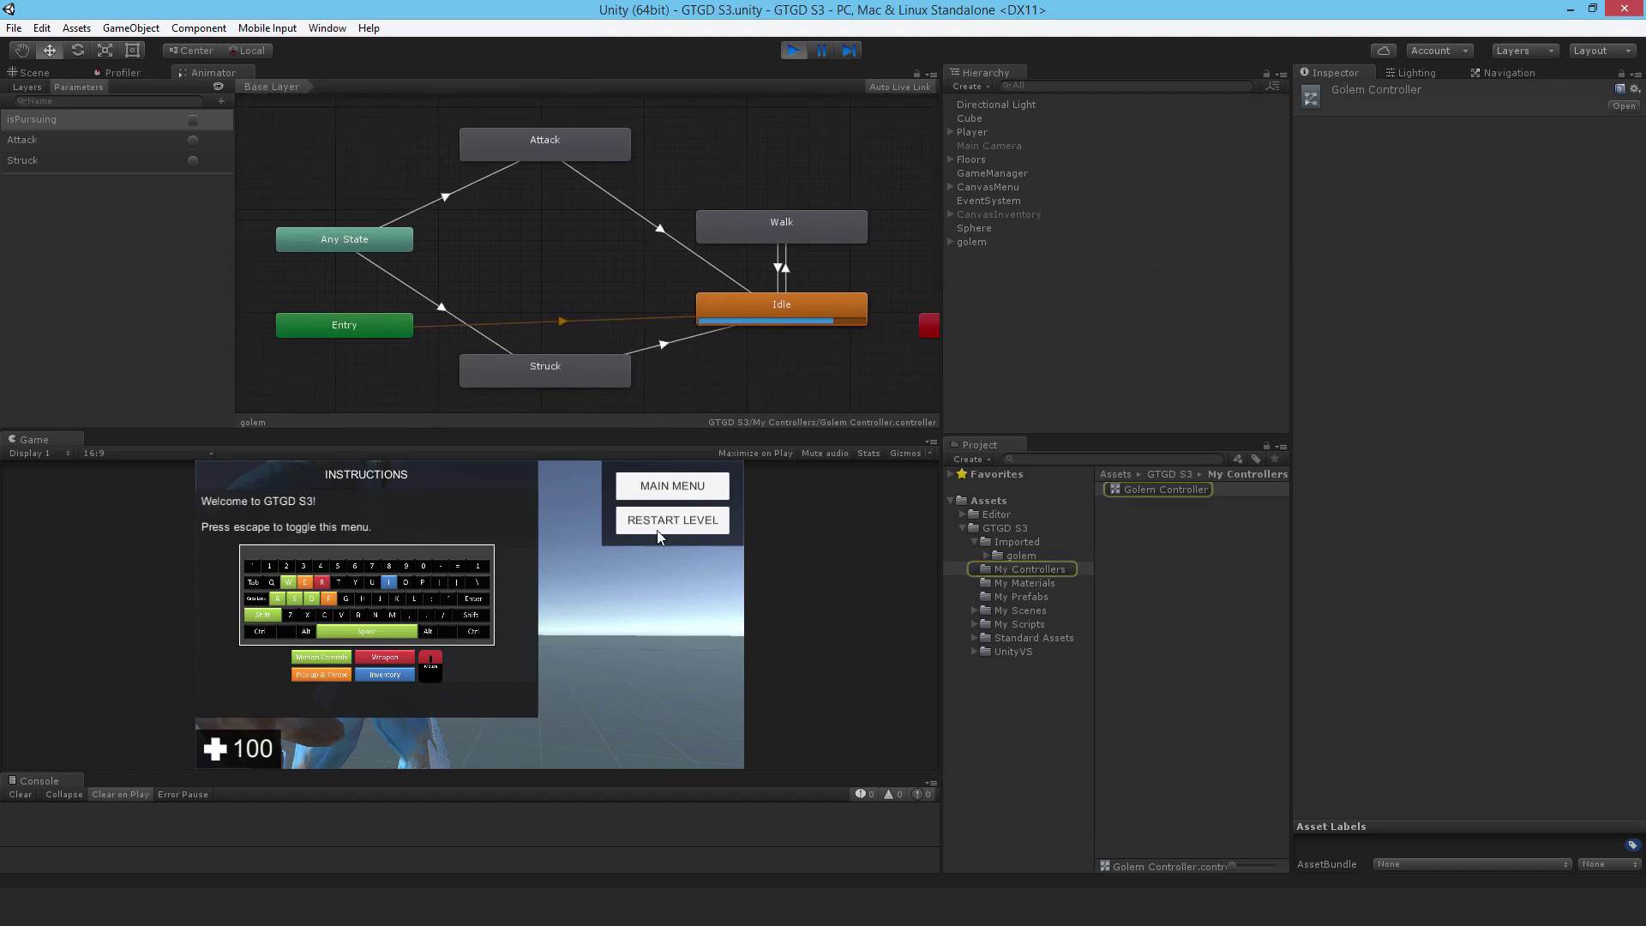
key(Escape)
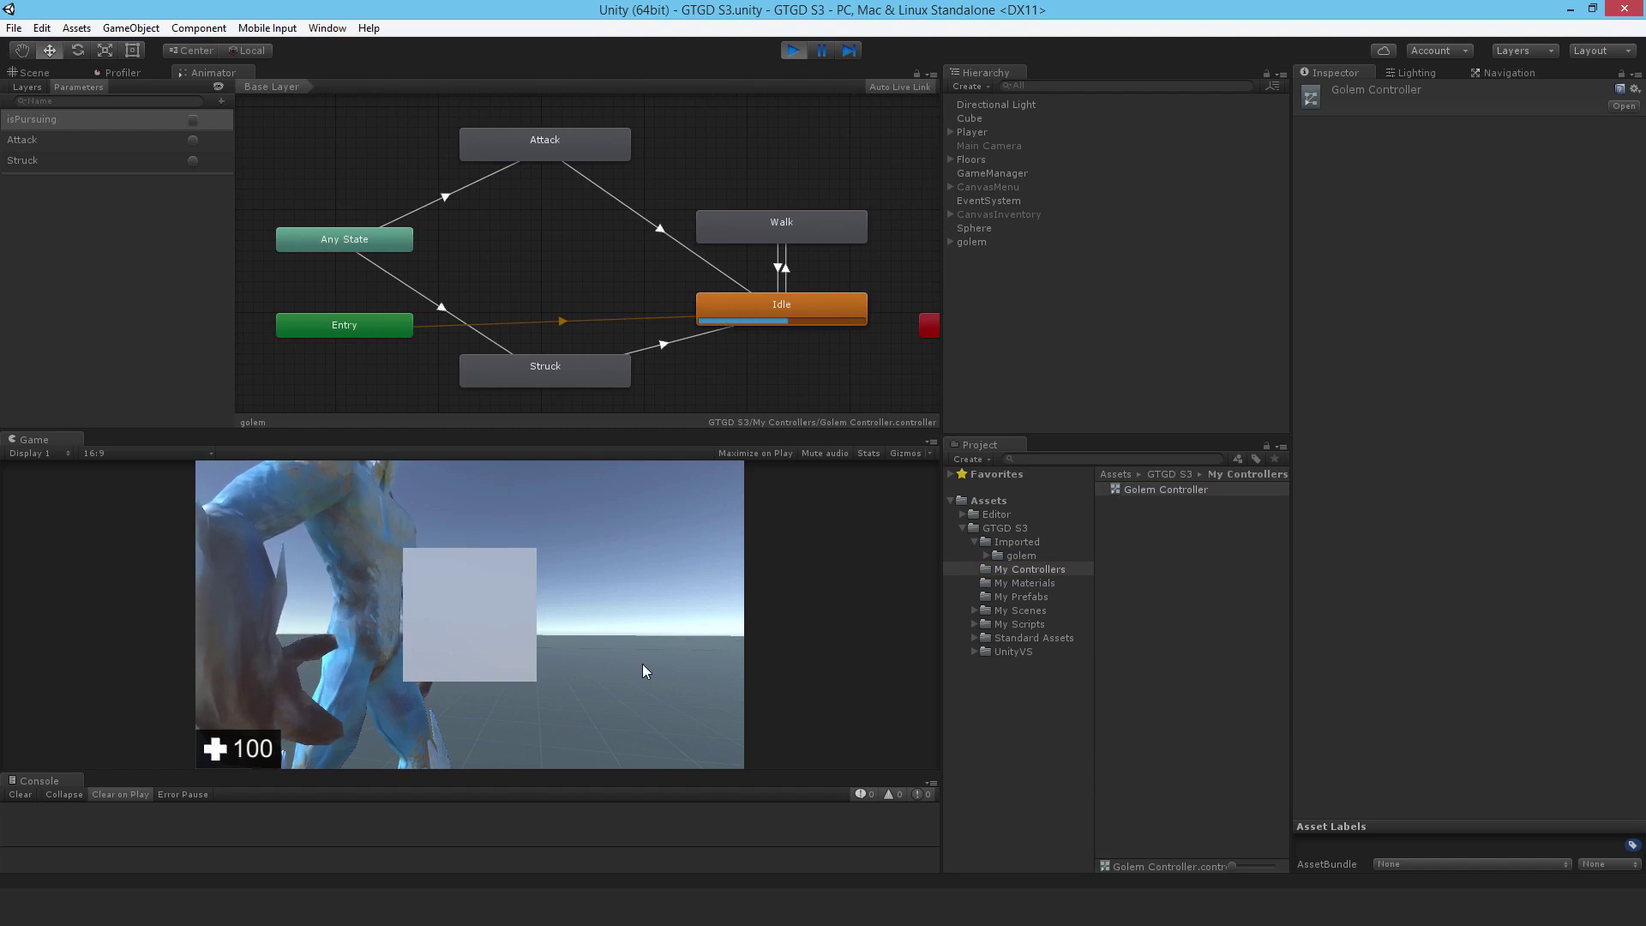
click(643, 666)
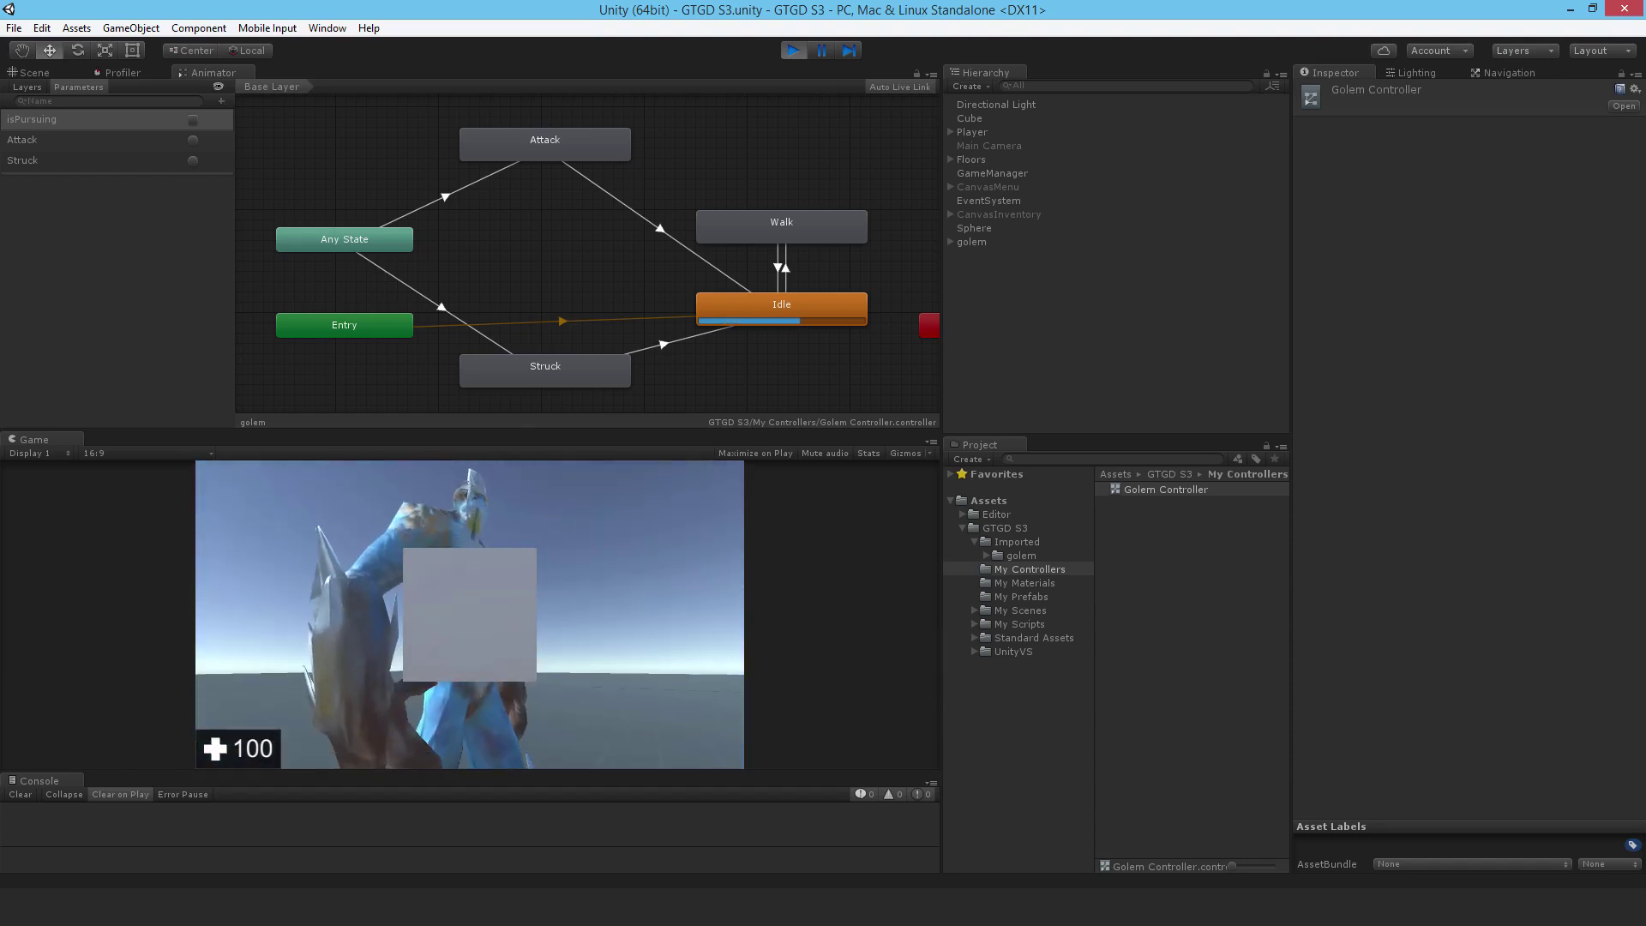
key(Escape)
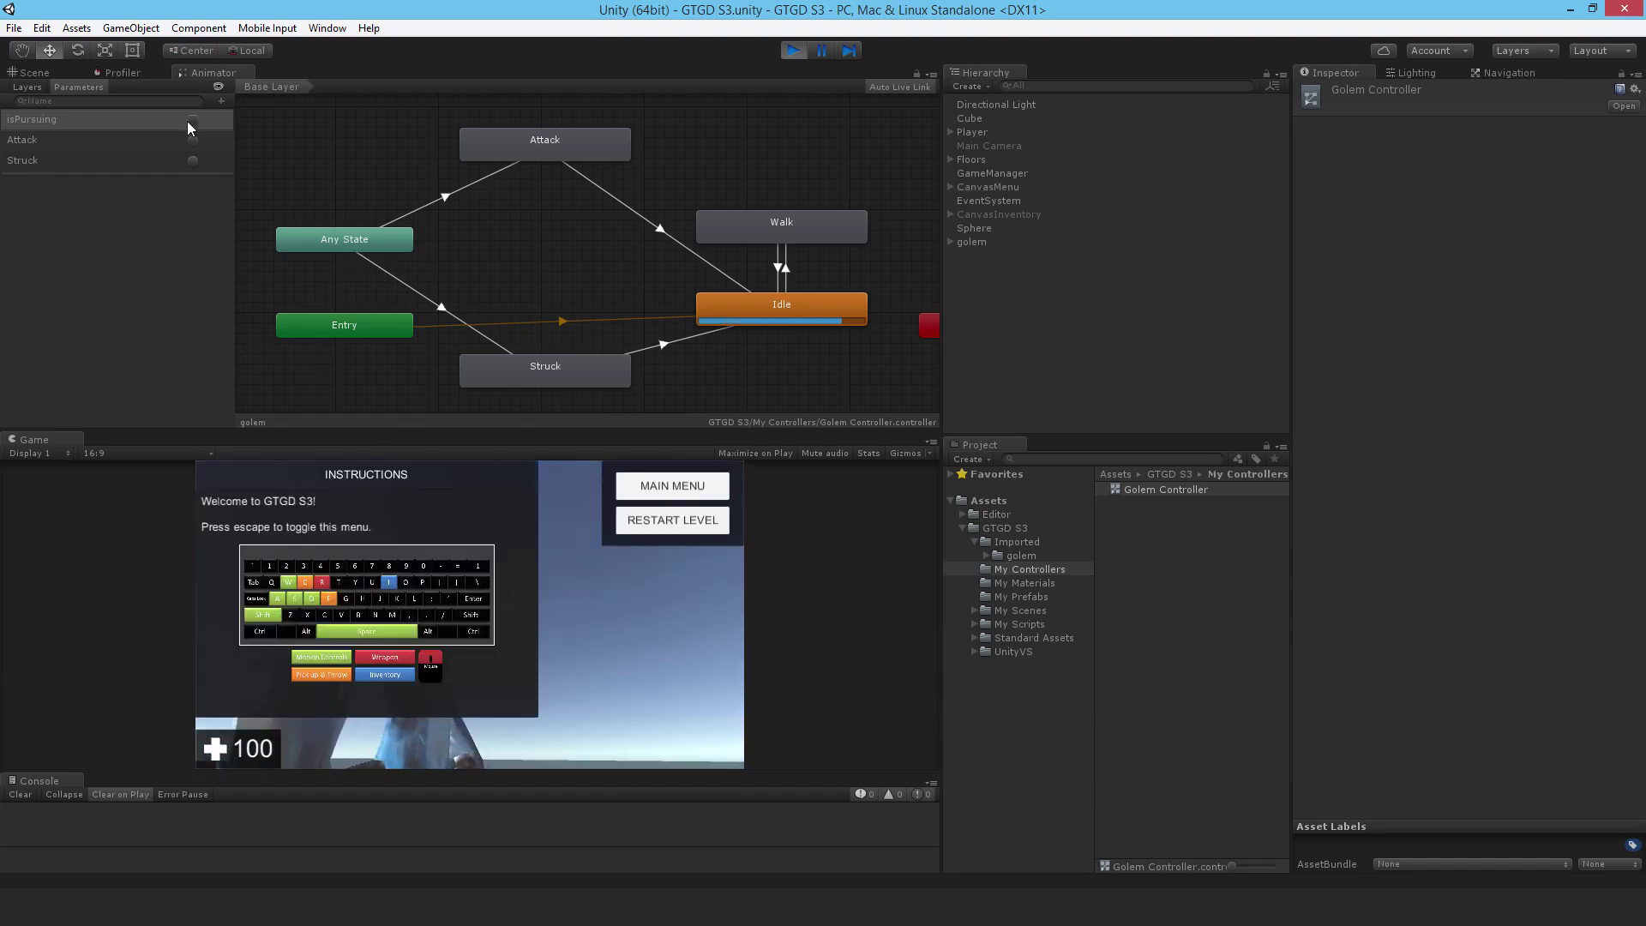
- Tick isPursuing to make the golem walk, then untick it to return to Idle
click(192, 119)
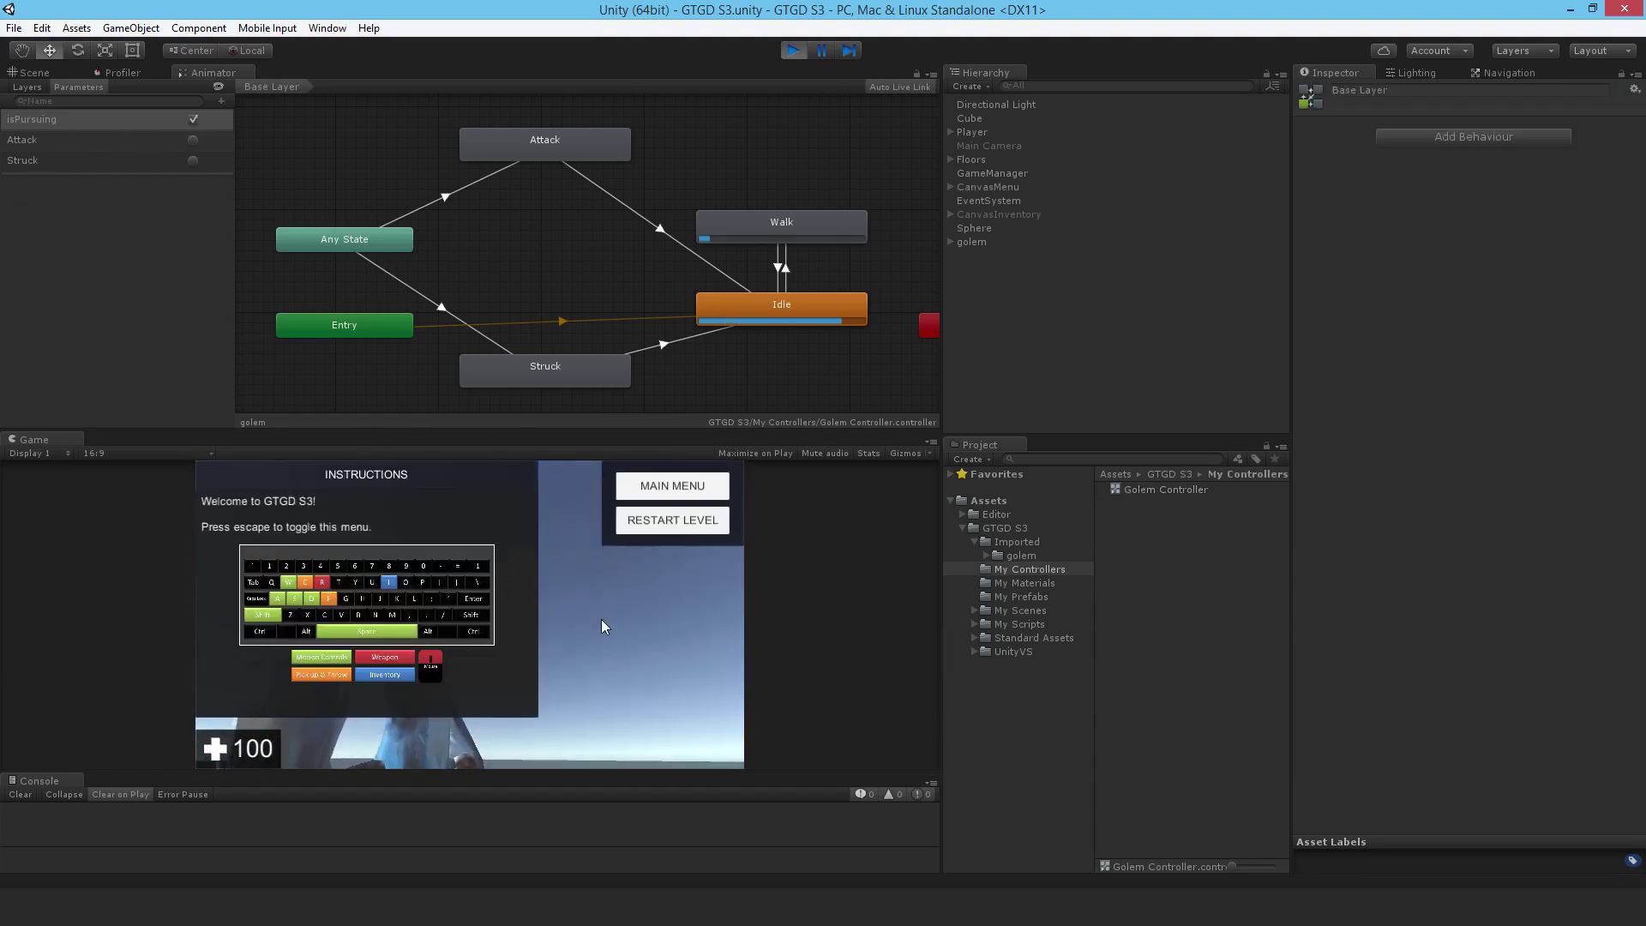
key(Escape)
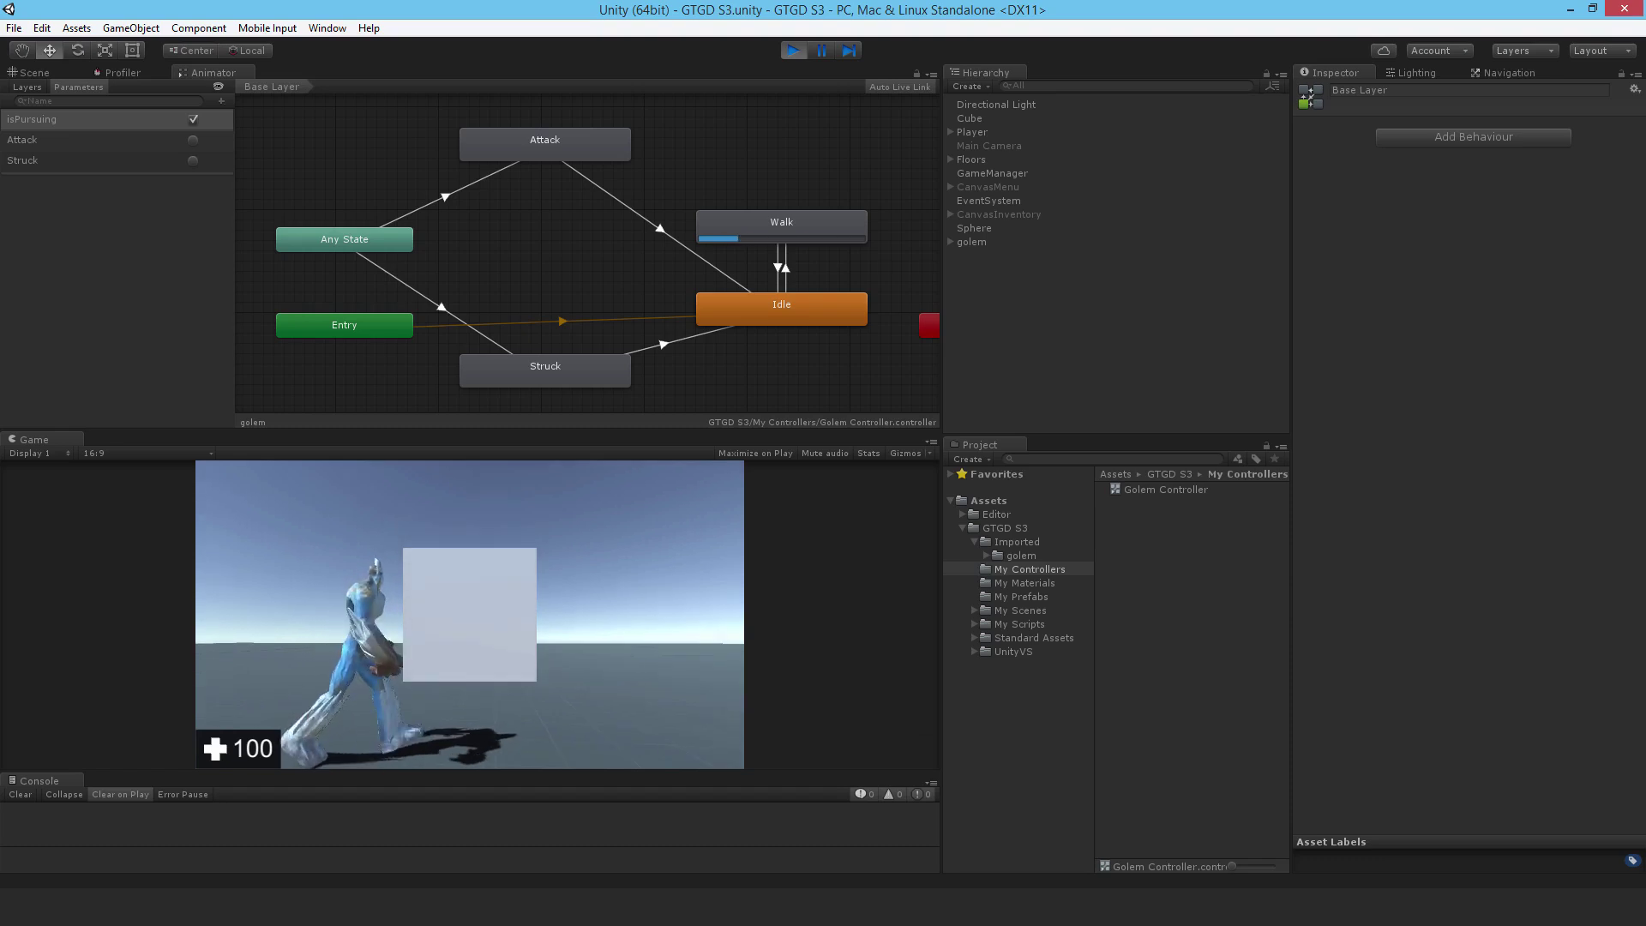
key(Escape)
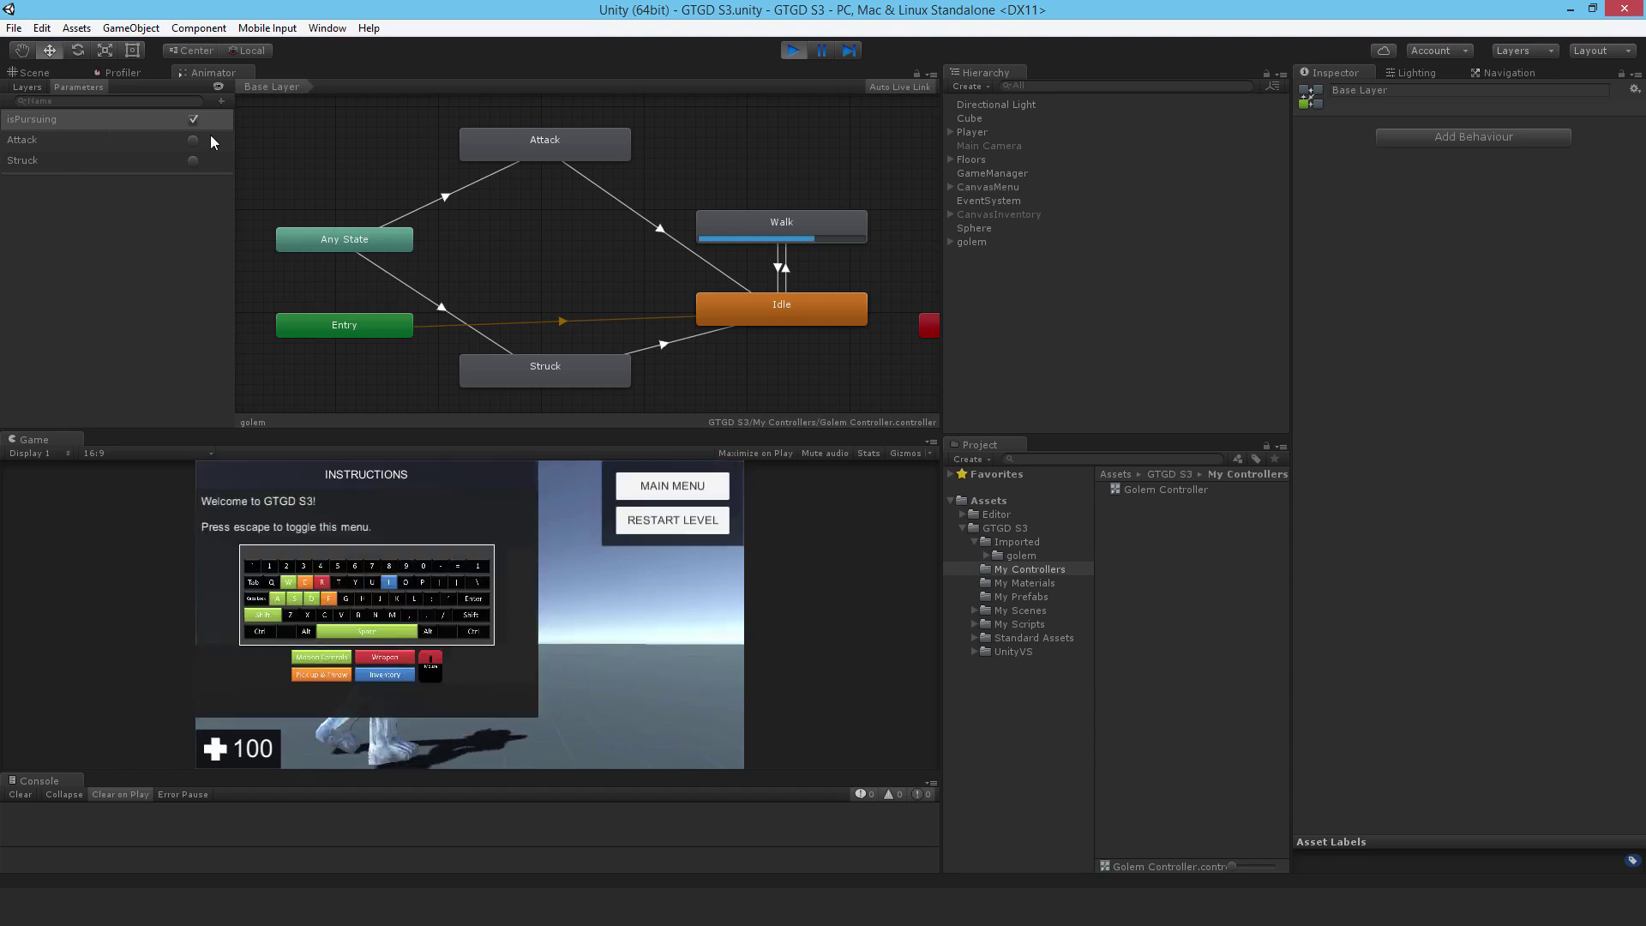
click(193, 120)
key(Escape)
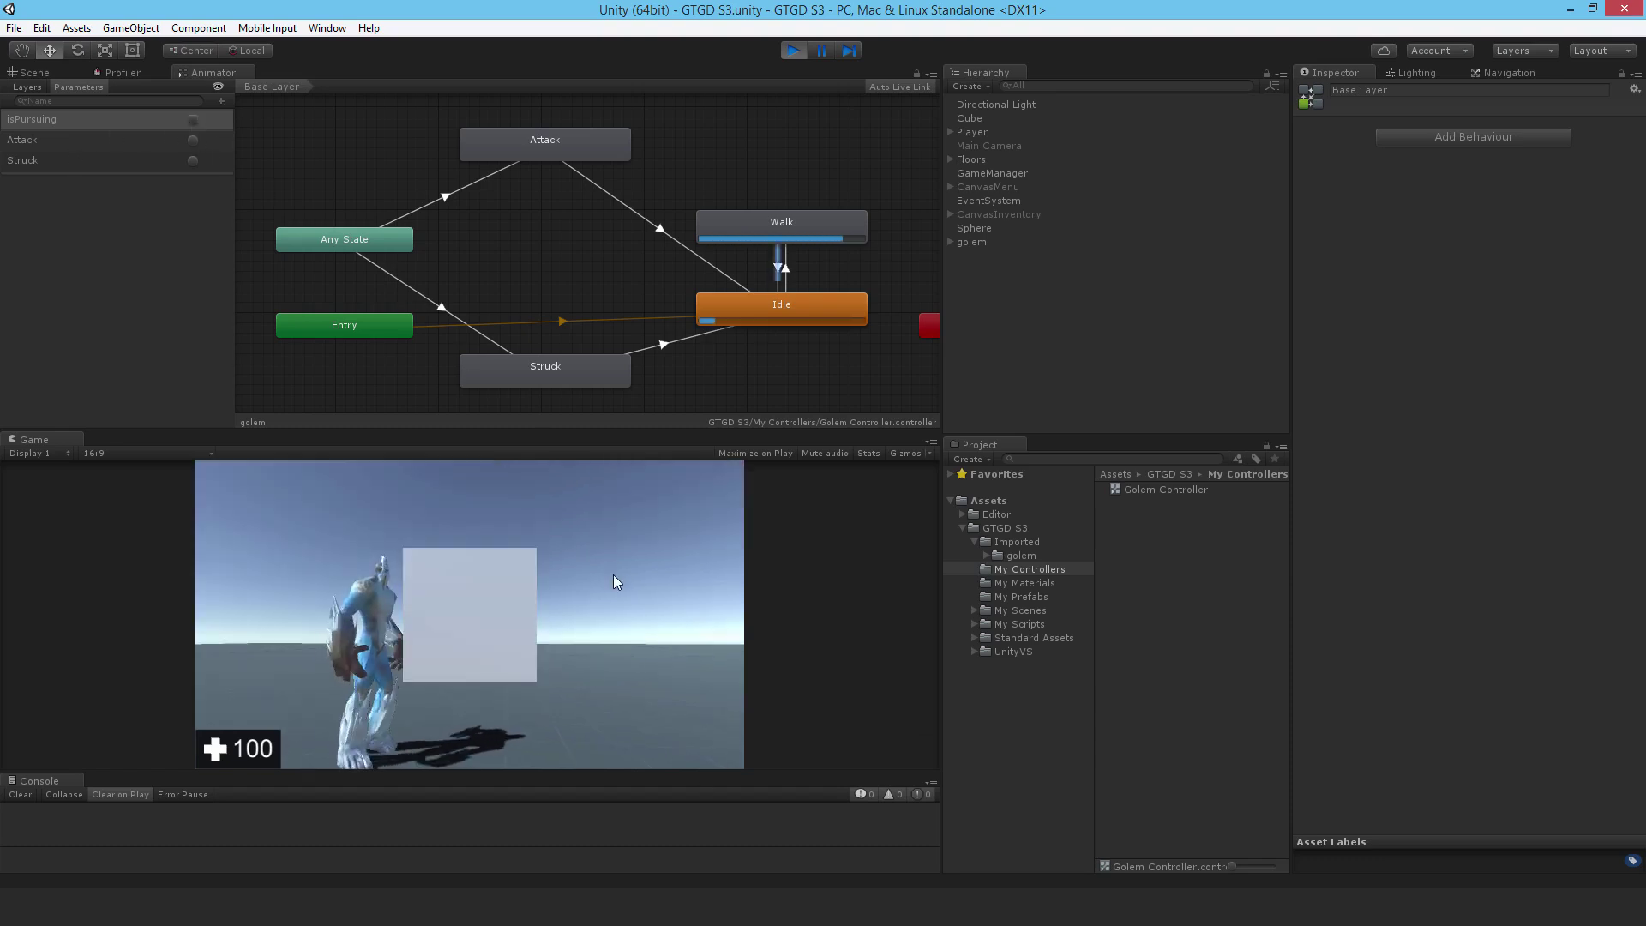
key(Escape)
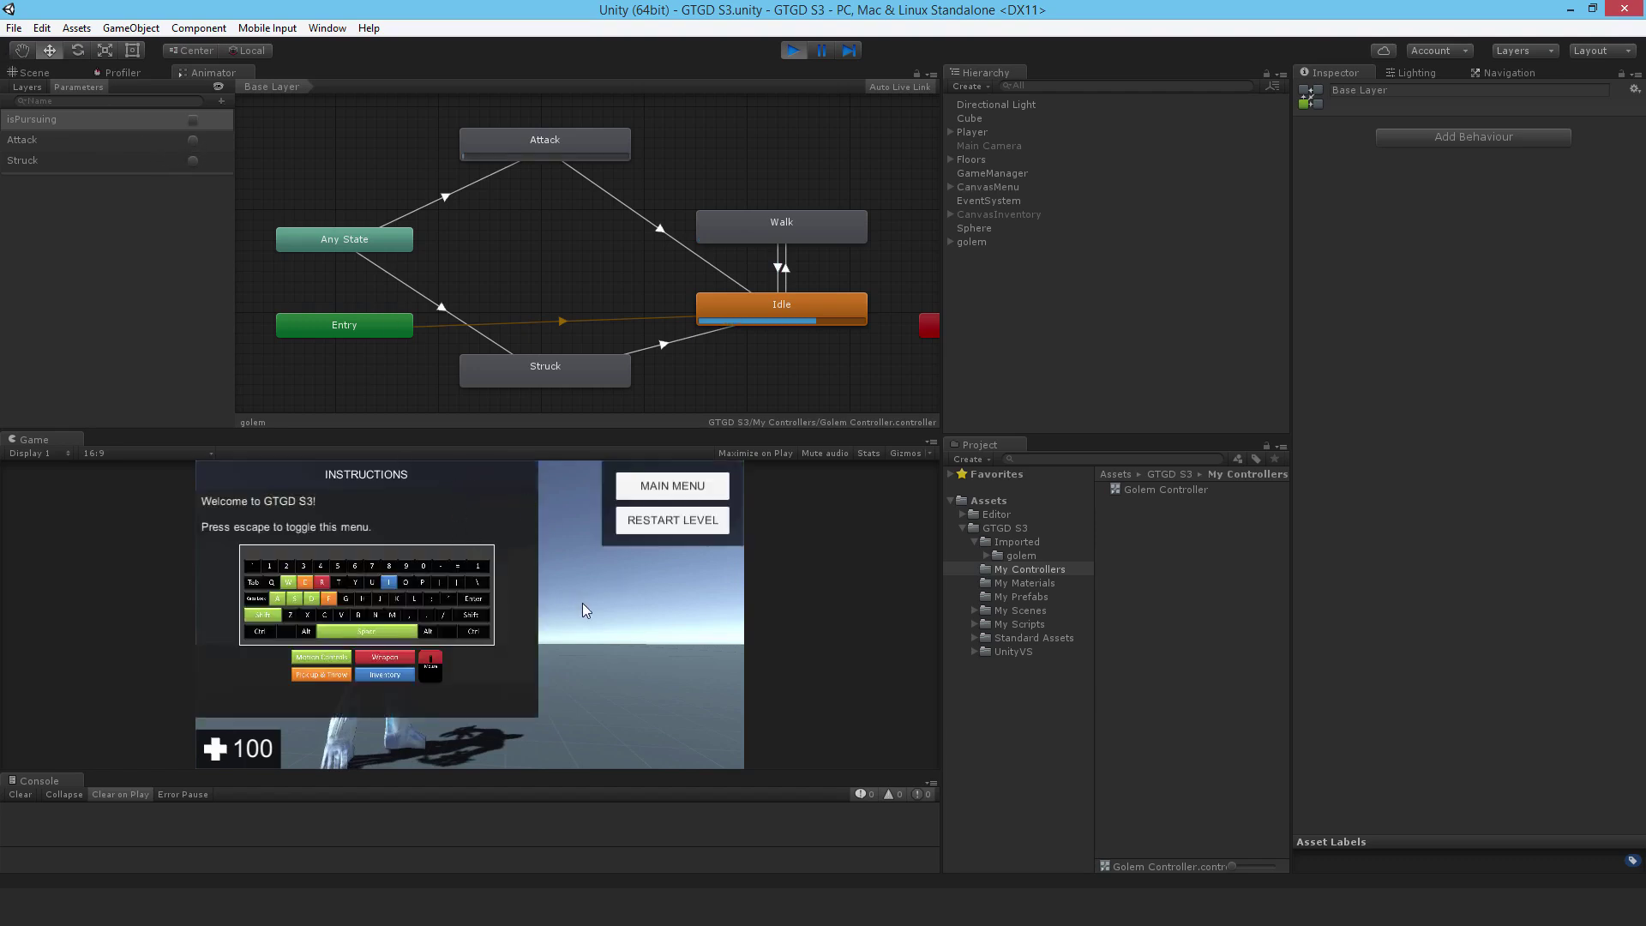
- Watch the golem's attack, then fire the Struck trigger and watch its reaction
key(Escape)
key(Escape)
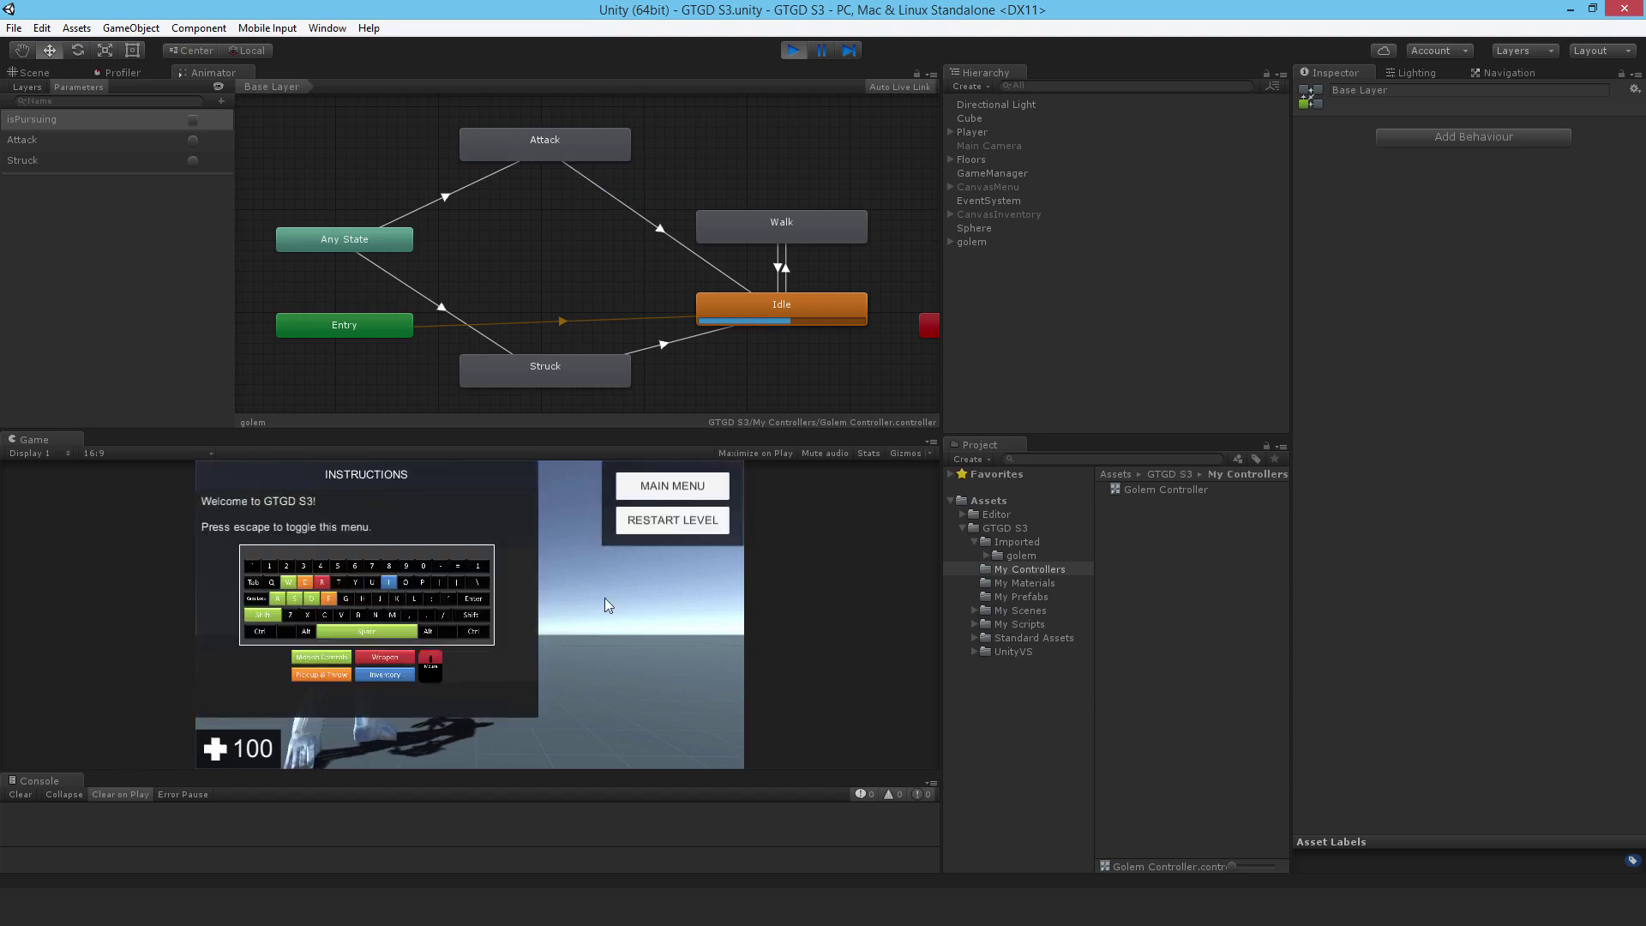
click(194, 166)
key(Escape)
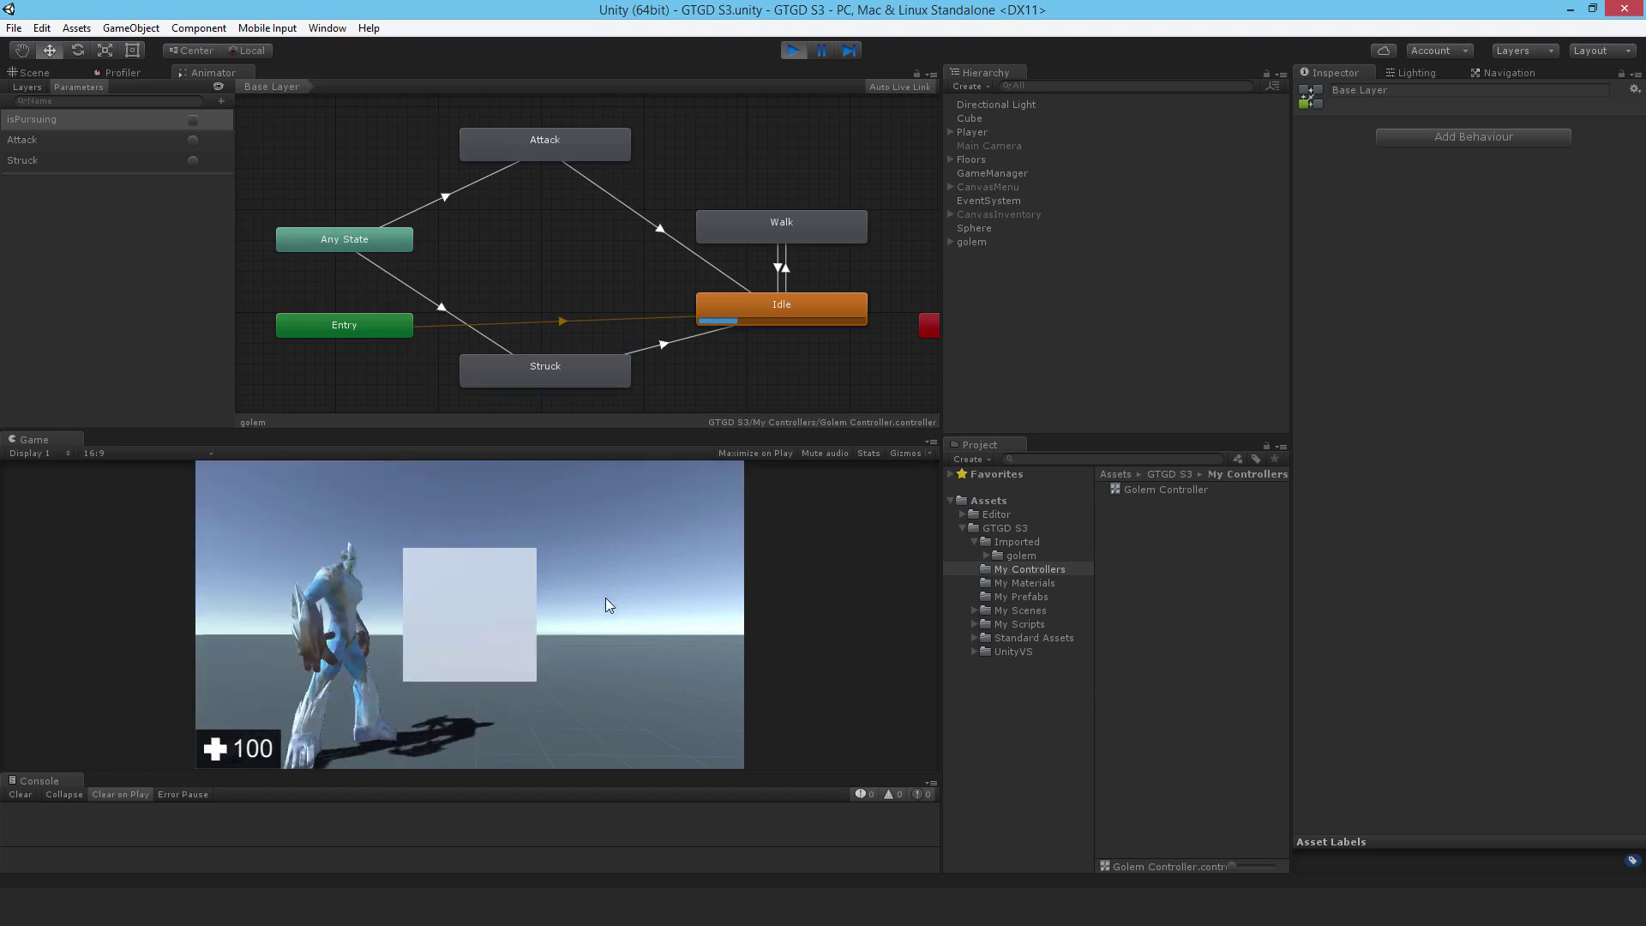
key(Escape)
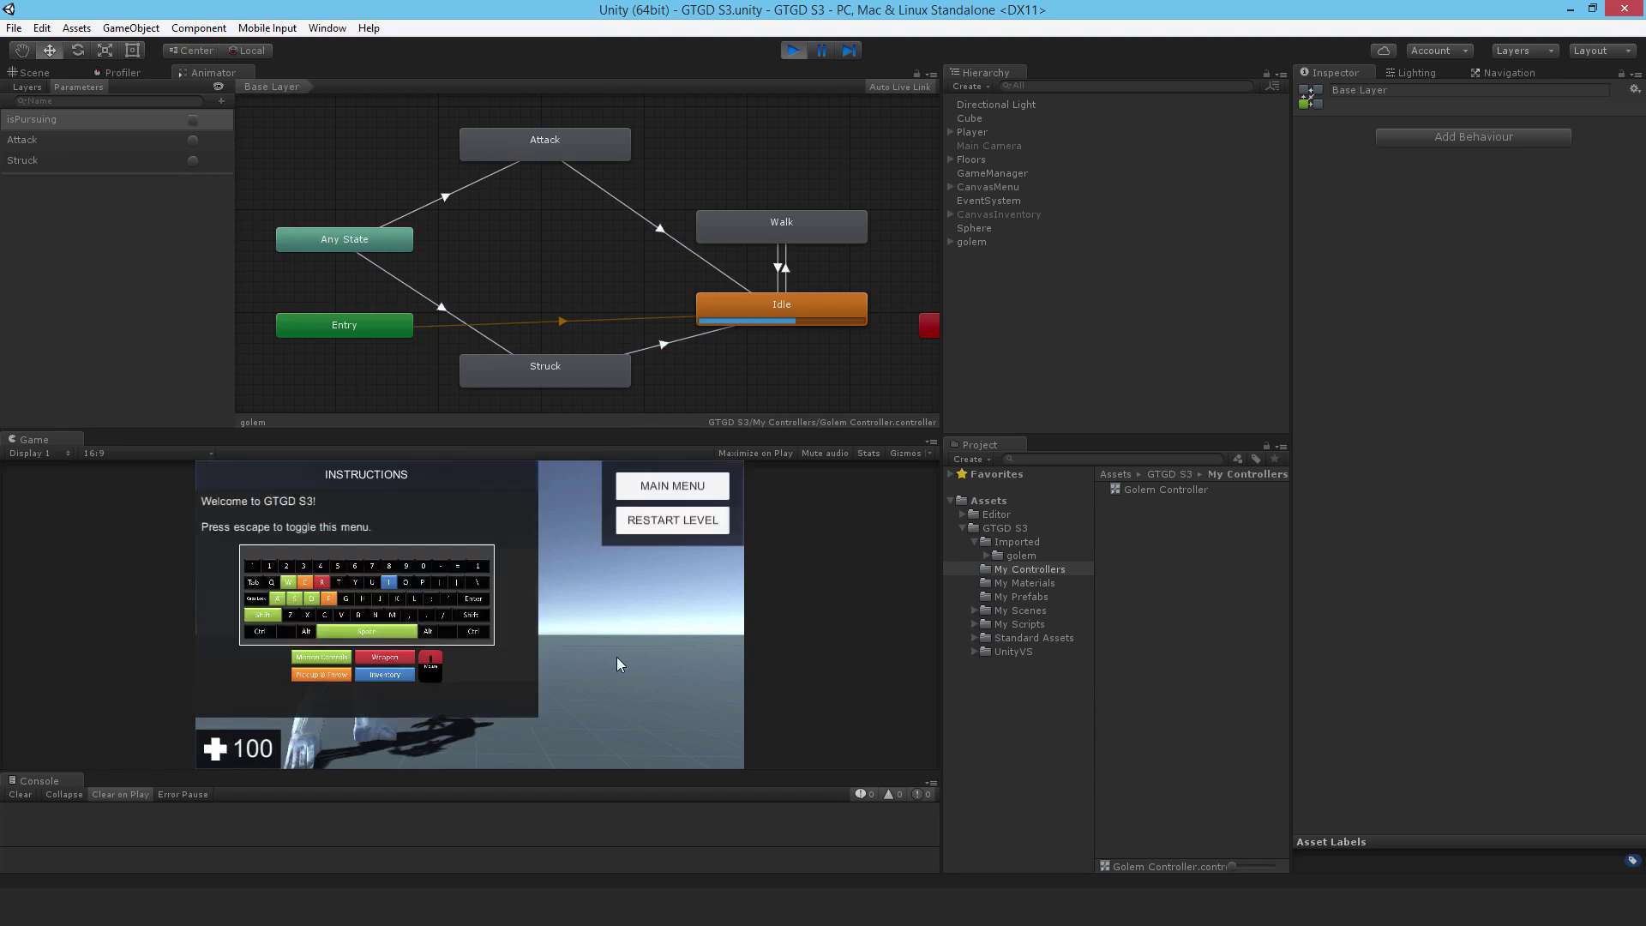